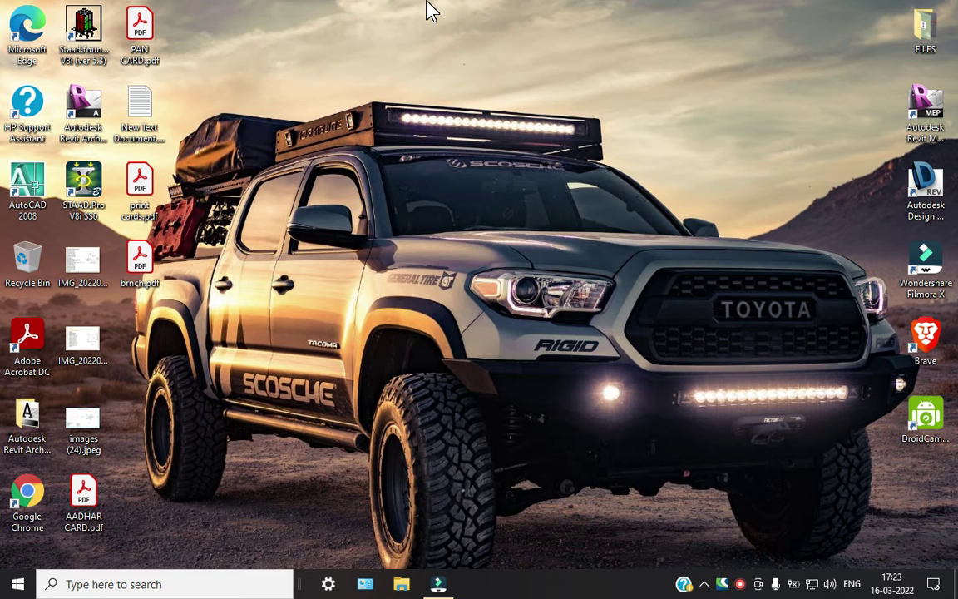
right_click(544, 62)
left_click(596, 99)
right_click(613, 89)
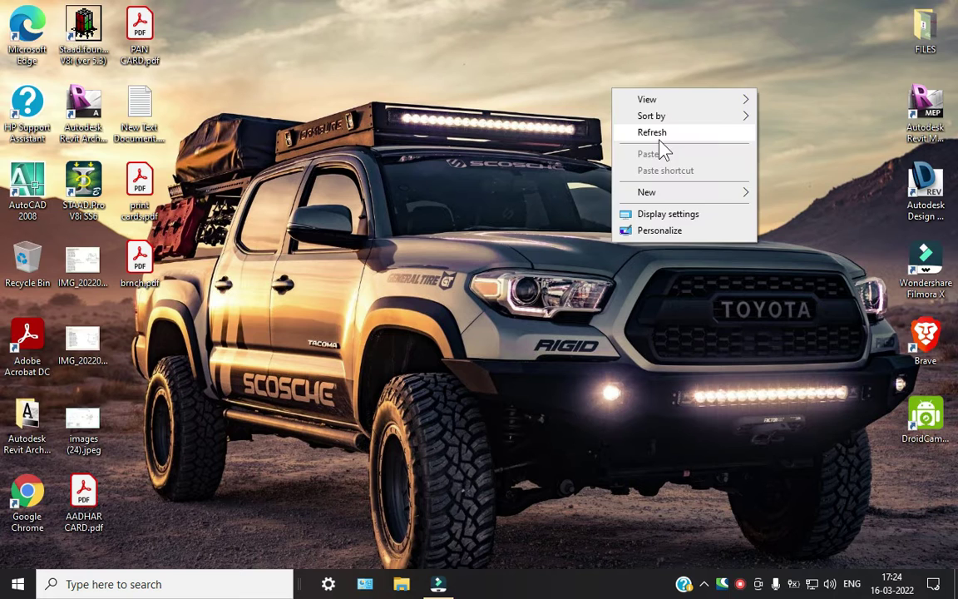
left_click(659, 134)
right_click(724, 574)
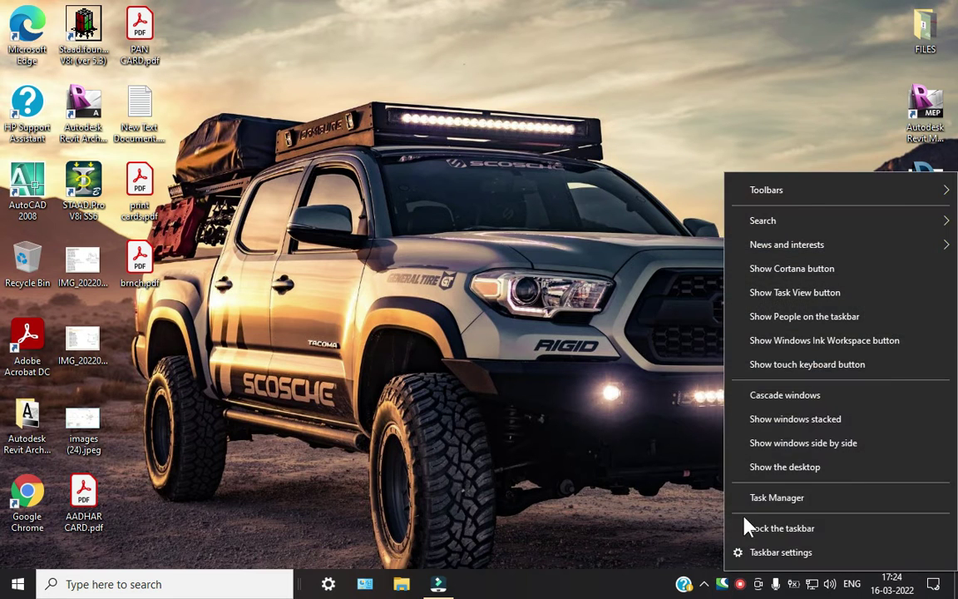
left_click(697, 375)
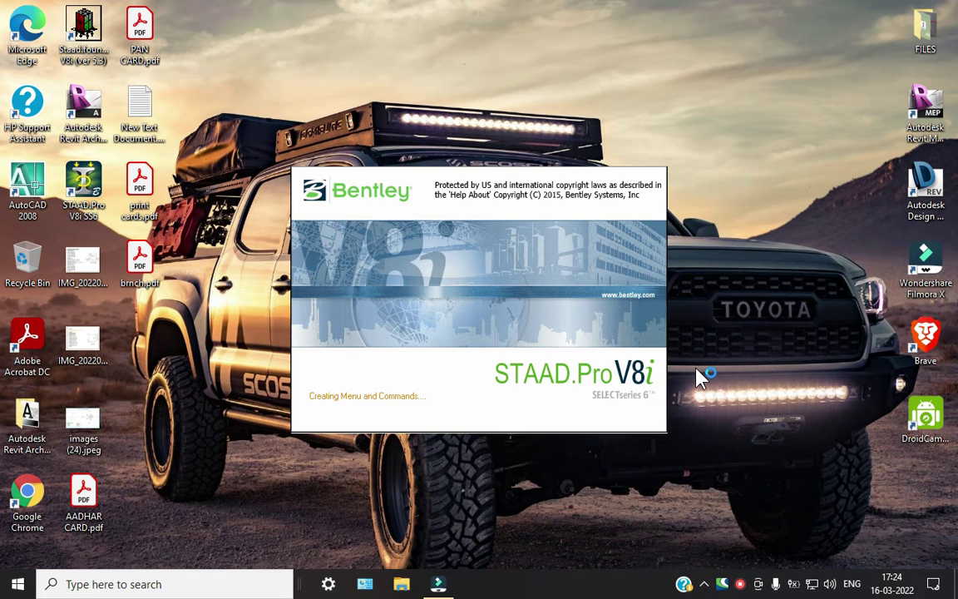
right_click(655, 82)
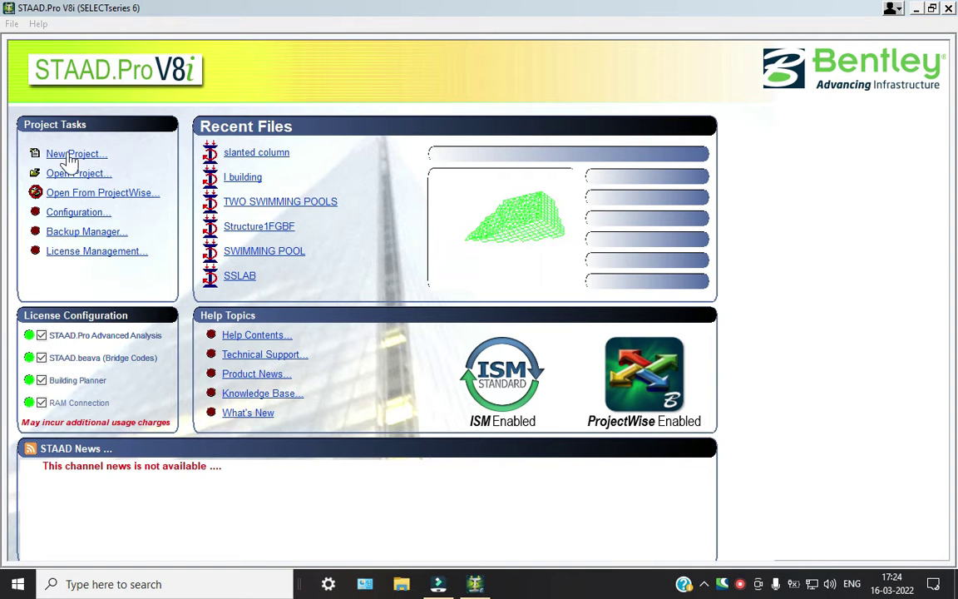
Create a new Space model named CIRCULAR BEAM BUILDING, keeping metre and kilonewton as the units.
left_click(72, 155)
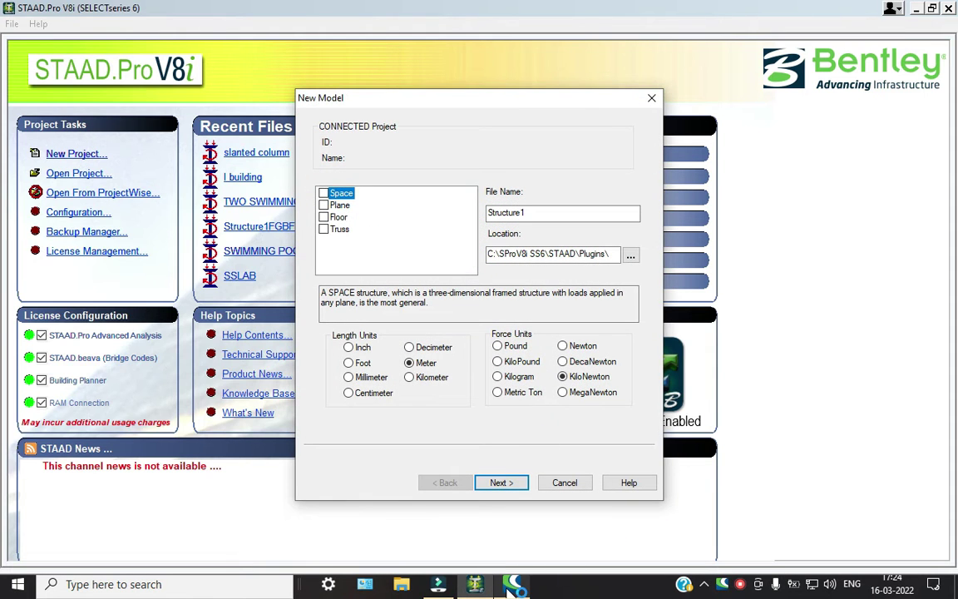
left_click(511, 585)
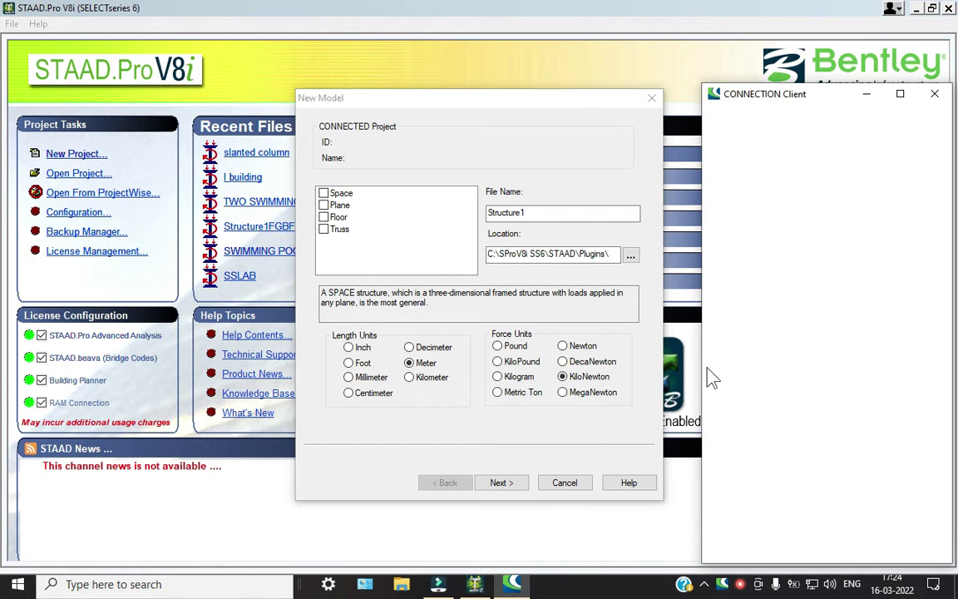
left_click(935, 94)
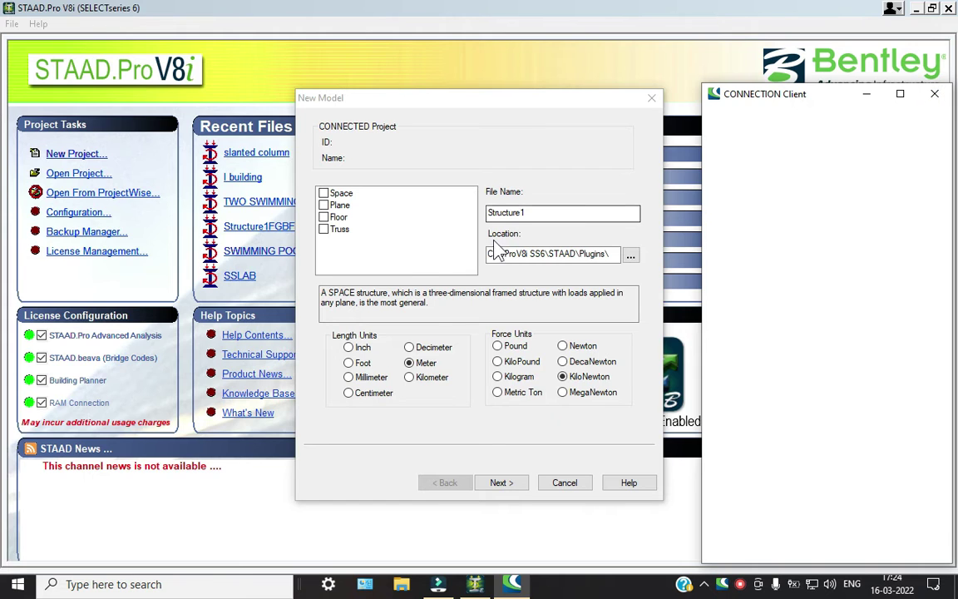
left_click(577, 213)
double_click(555, 212)
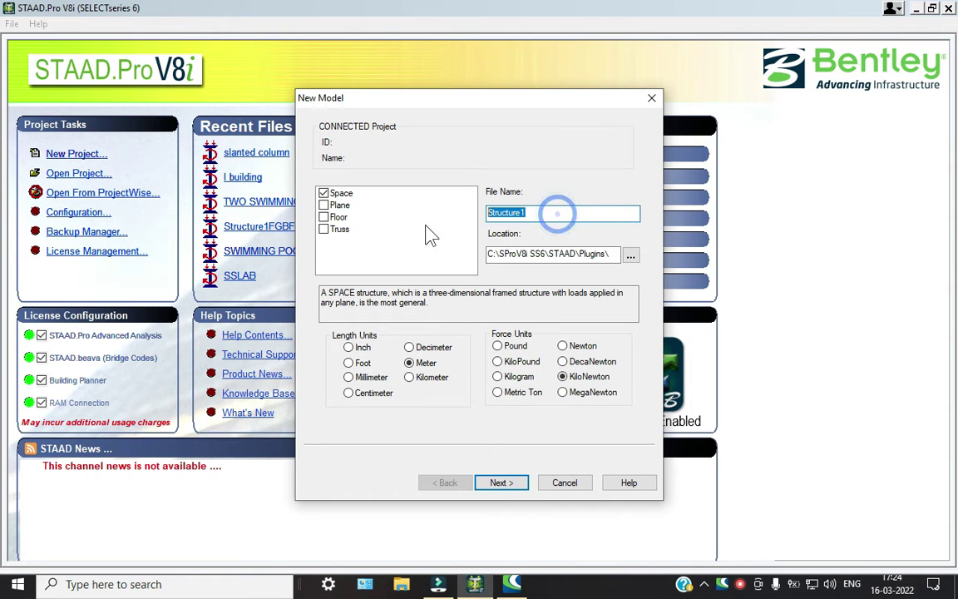
key("shift+F10")
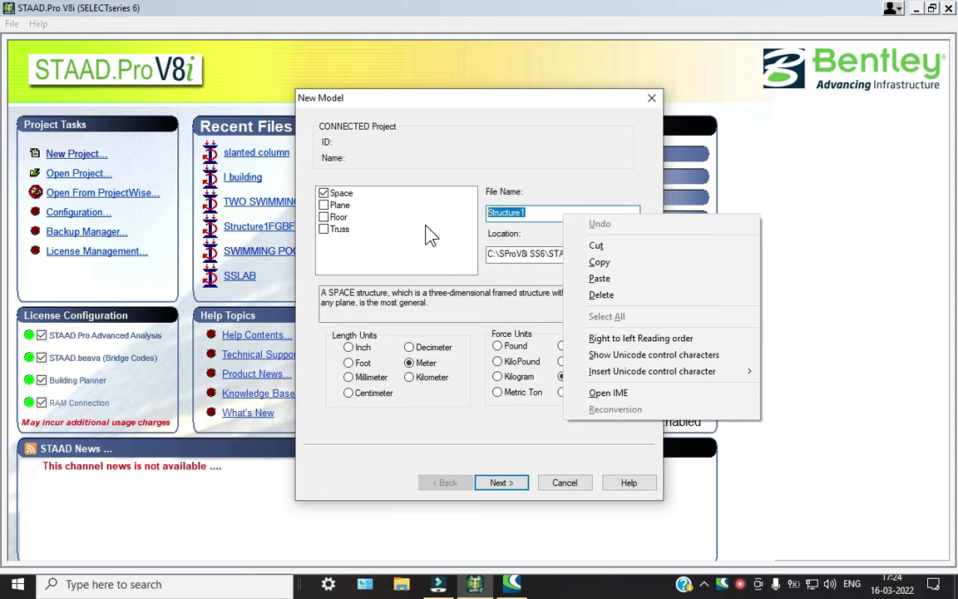
left_click(541, 214)
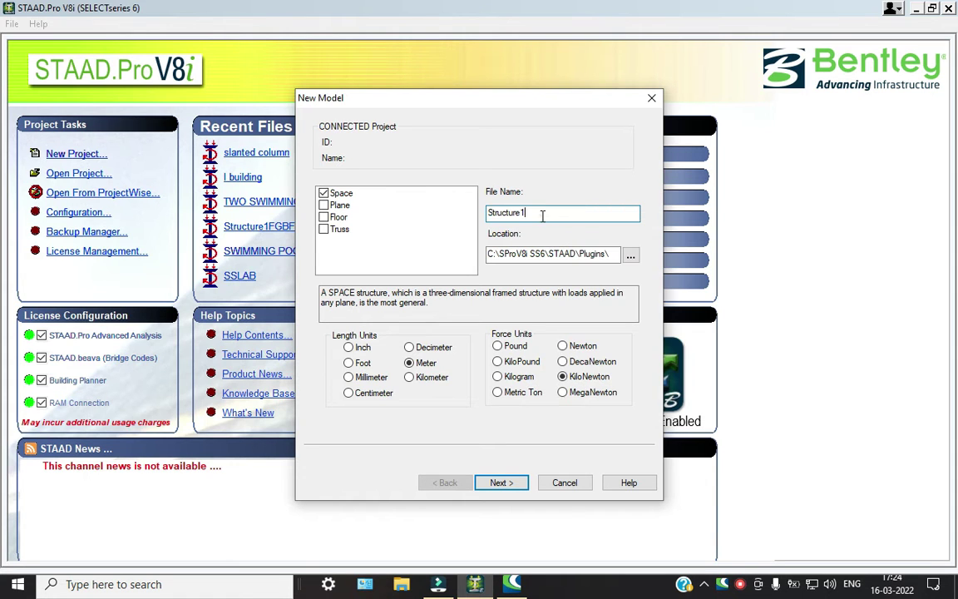
left_click_drag(537, 215, 472, 212)
type("CIRCULAR BEAM BUILDING")
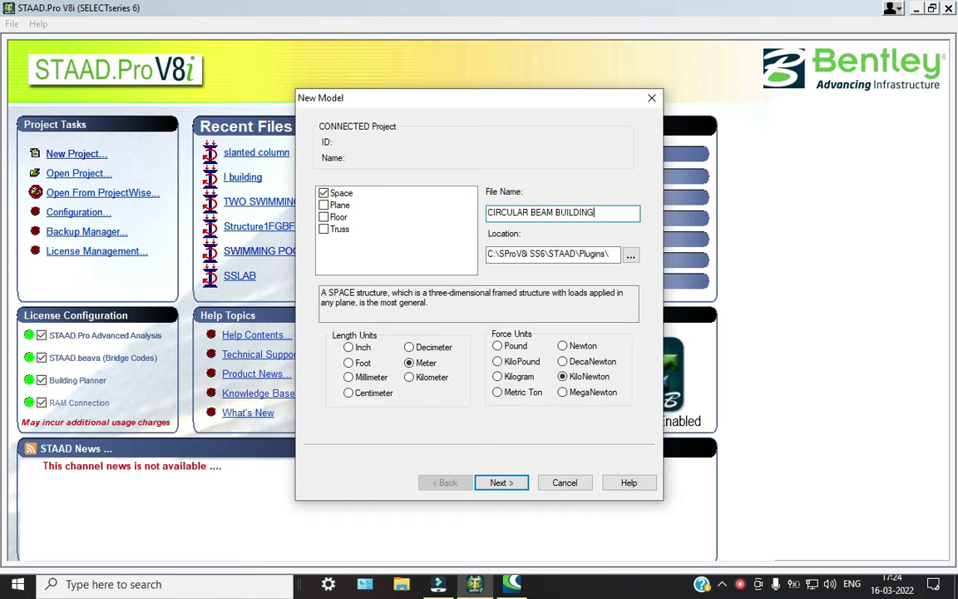
key("Return")
key("Return")
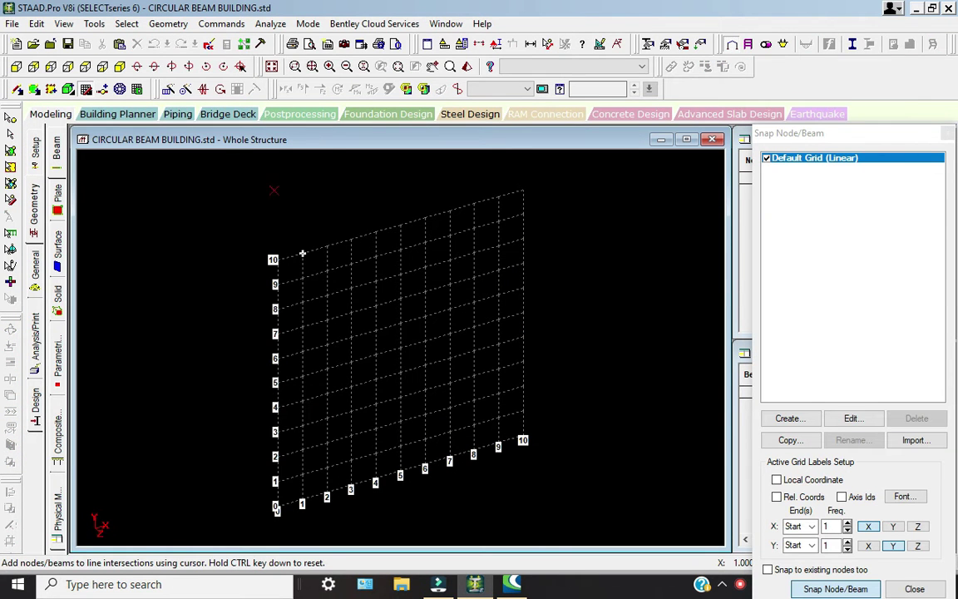
Run the Structure Wizard and get the unresponsive CONNECTION Client window out of the way.
left_click(168, 23)
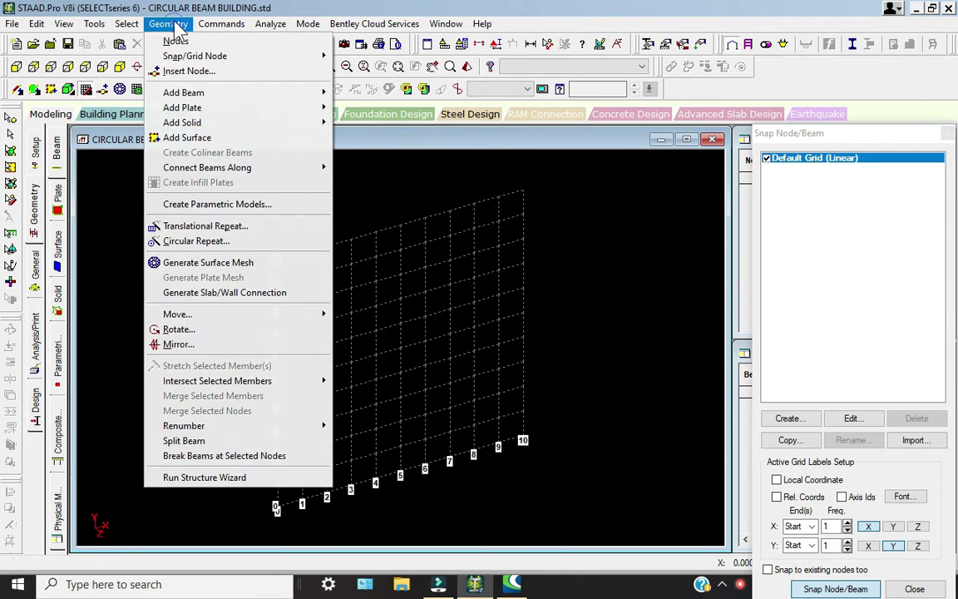
left_click(186, 479)
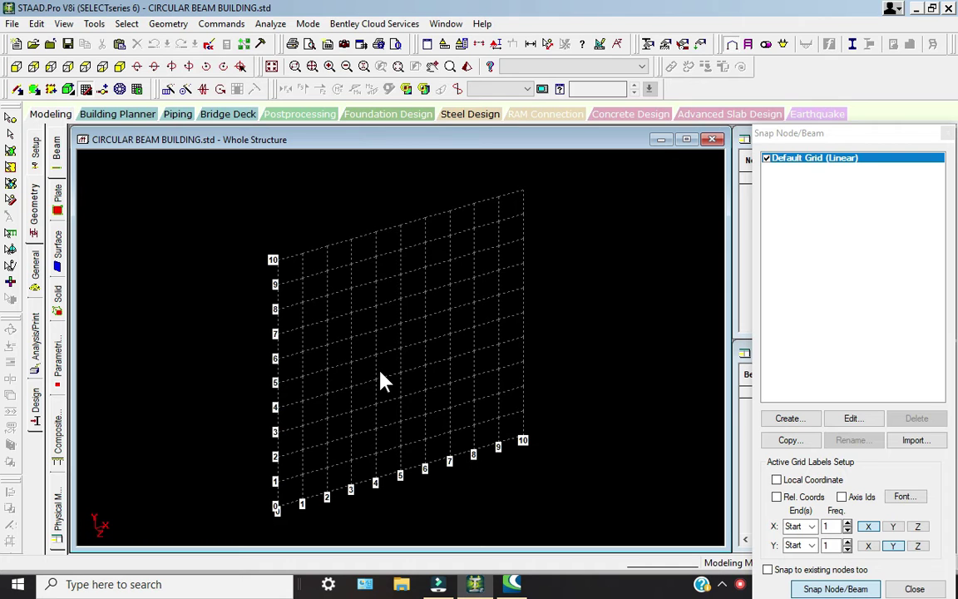
left_click(514, 587)
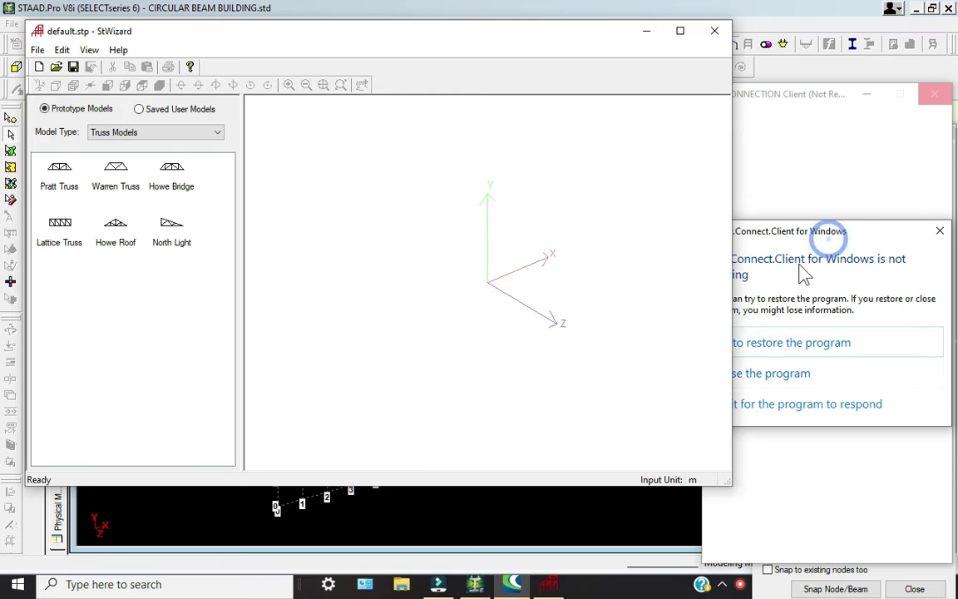
left_click(939, 230)
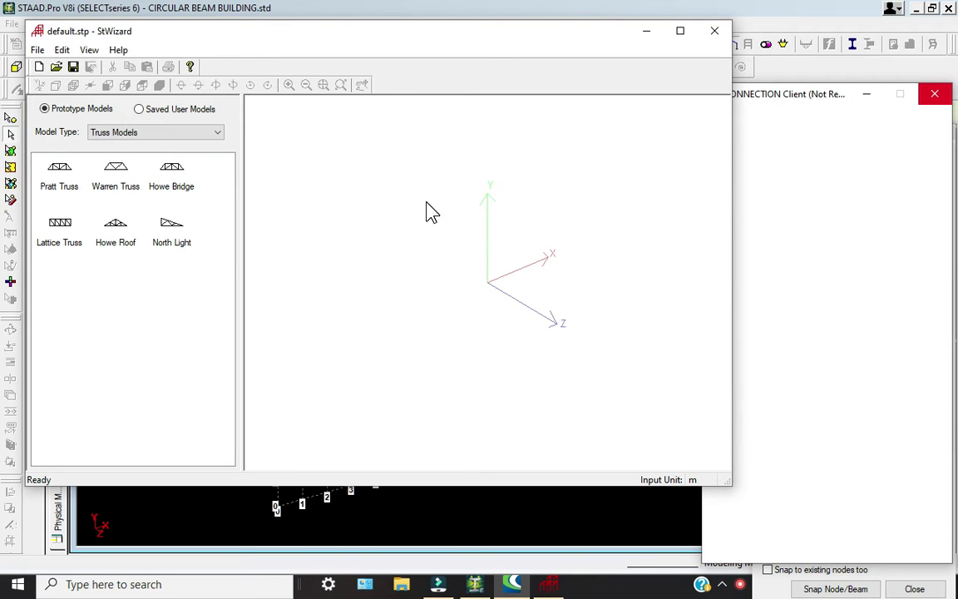
left_click(867, 94)
Generate a Bay Frame 12 m long, 15 m high and 12 m wide with 4, 5 and 4 bays, and transfer it to the model.
left_click(131, 132)
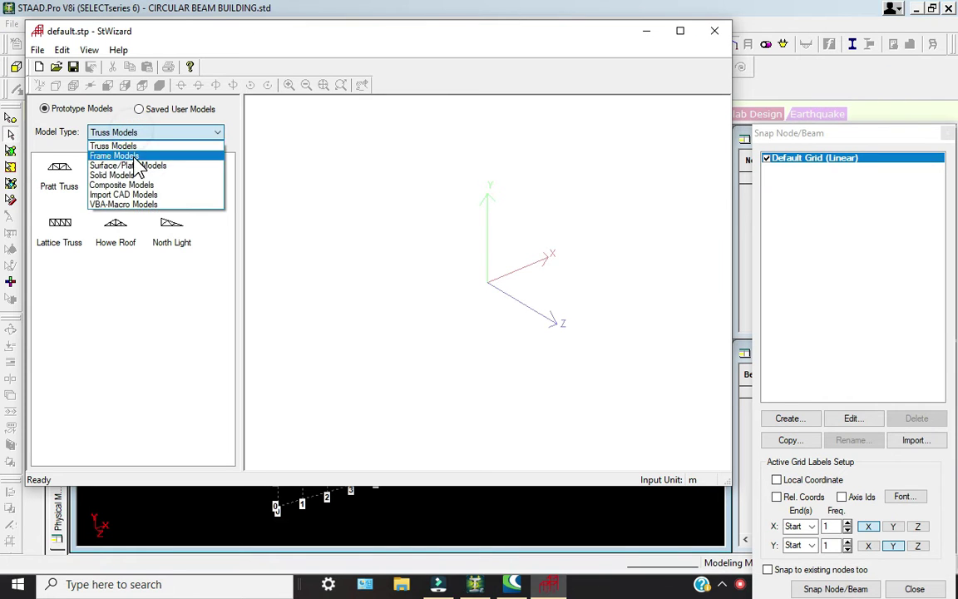
left_click(120, 156)
double_click(60, 179)
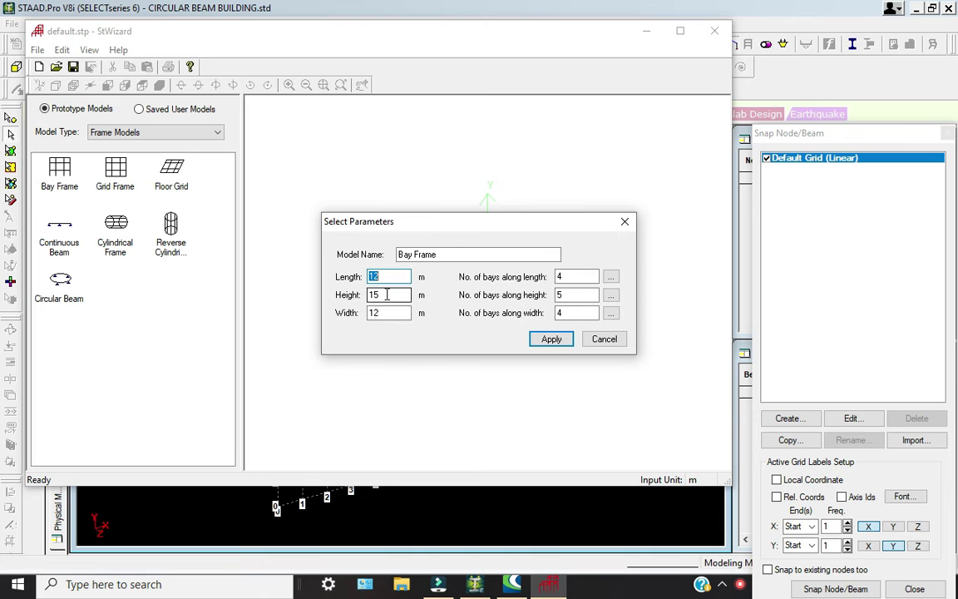
left_click(387, 295)
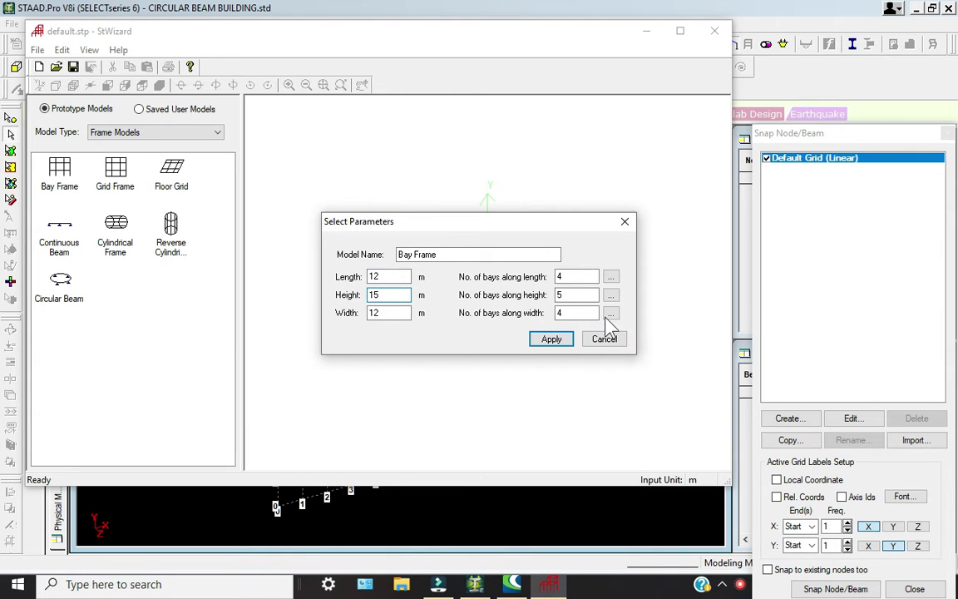
left_click(556, 336)
left_click_drag(533, 310, 572, 301)
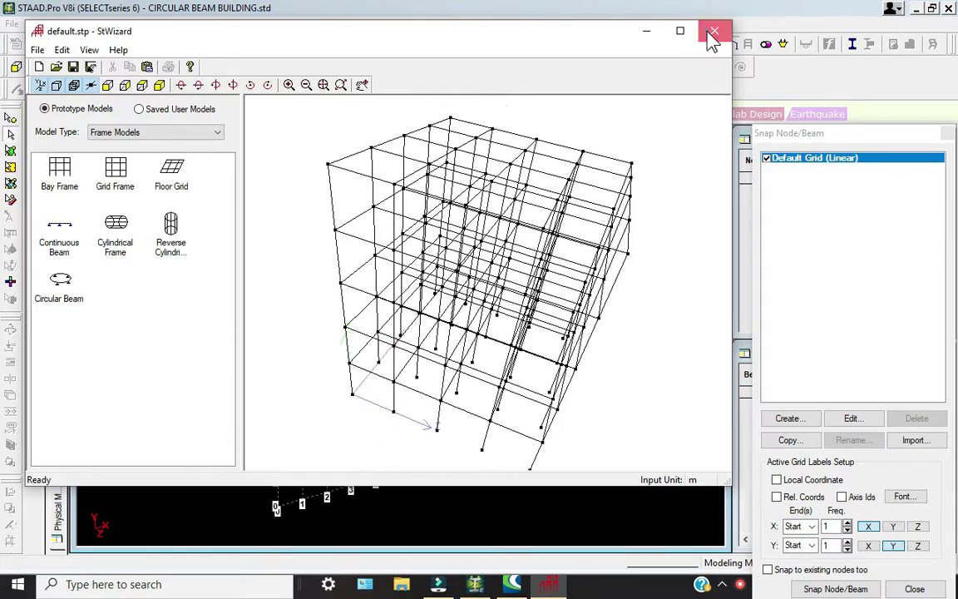
left_click(711, 35)
left_click(526, 324)
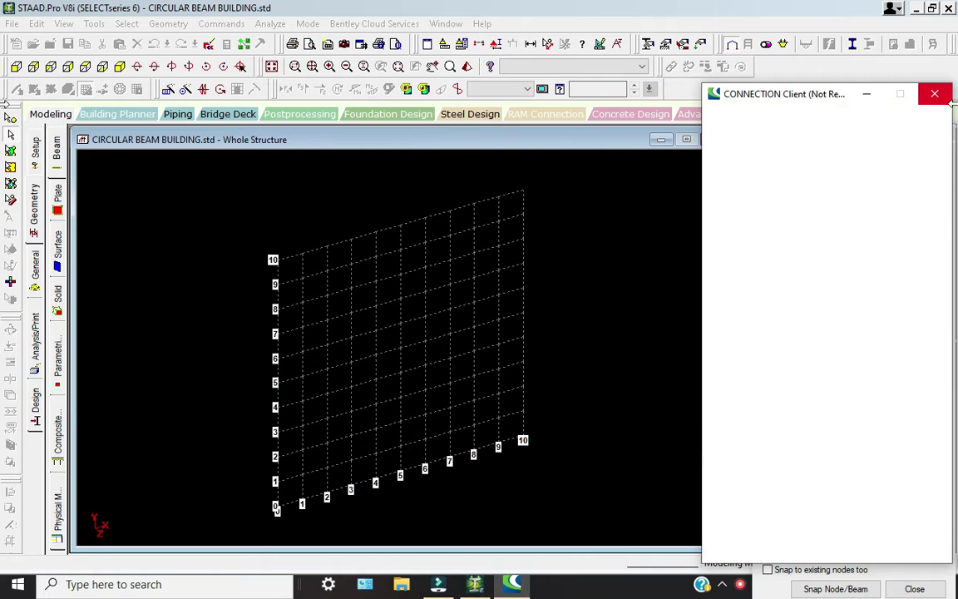
Force the unresponsive CONNECTION Client to close and cancel the problem report.
left_click(932, 95)
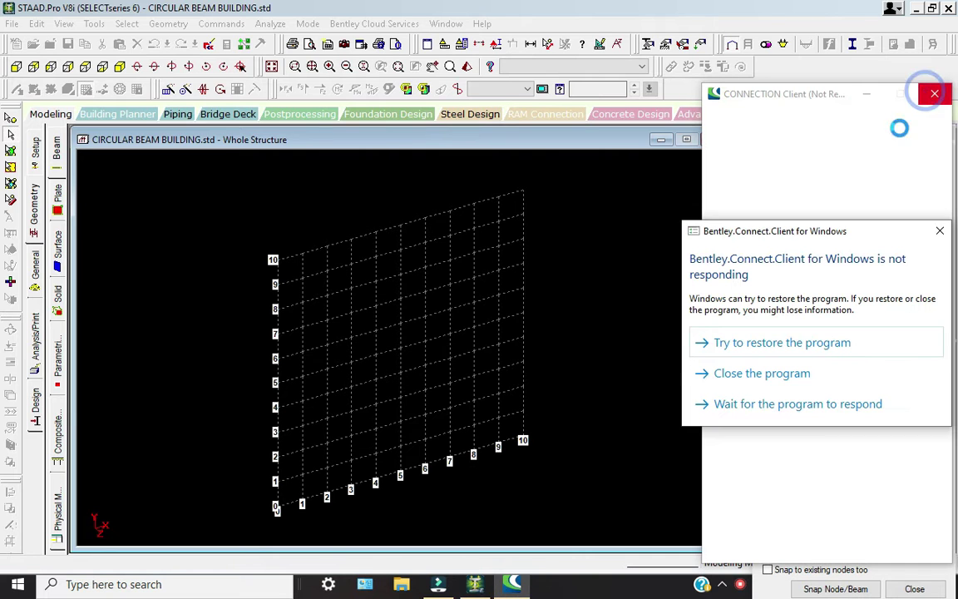
left_click(768, 379)
left_click(795, 354)
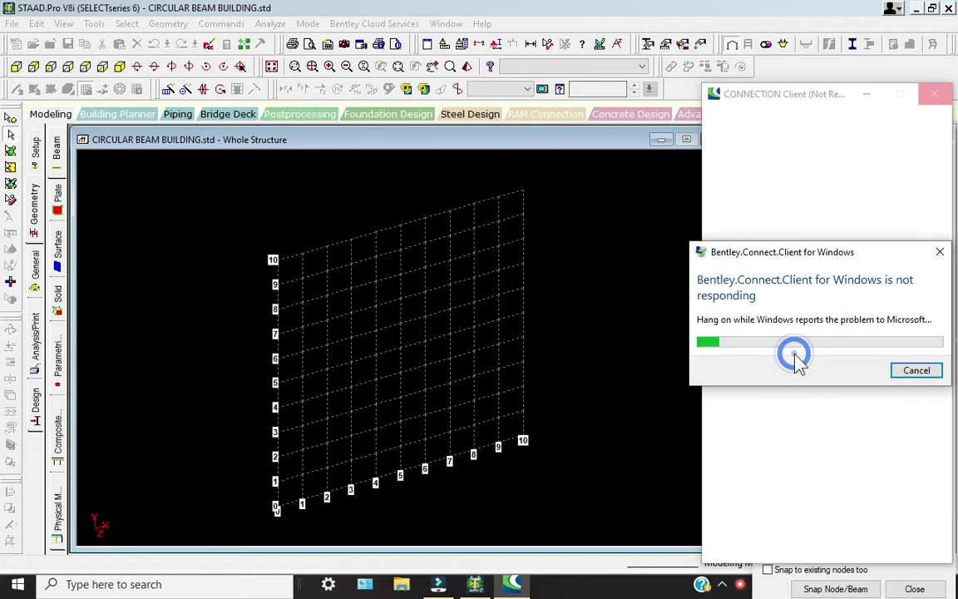
left_click(914, 371)
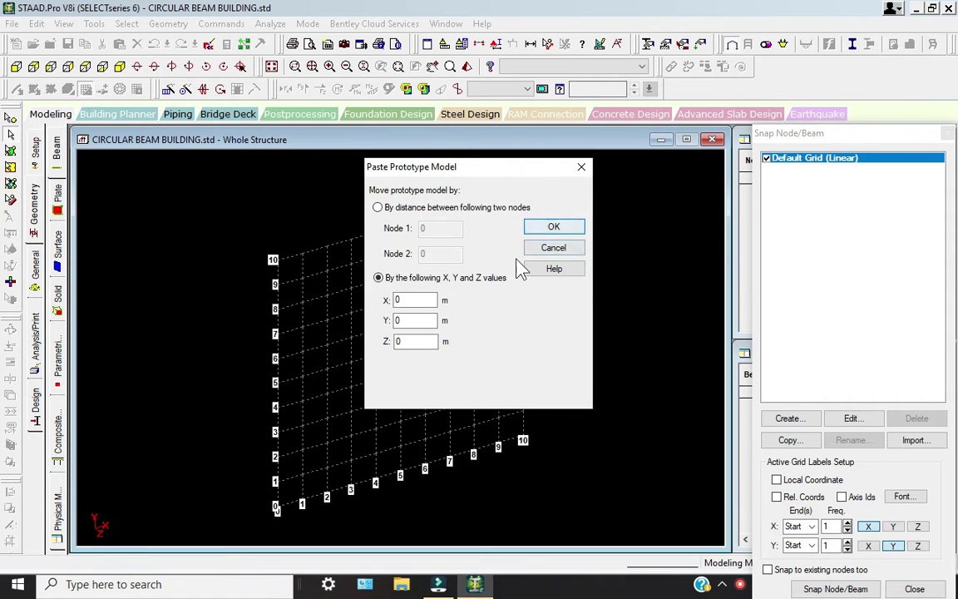
Paste the bay frame at an offset of 0 m in X, Y and Z, and hide the snap grid.
left_click(551, 227)
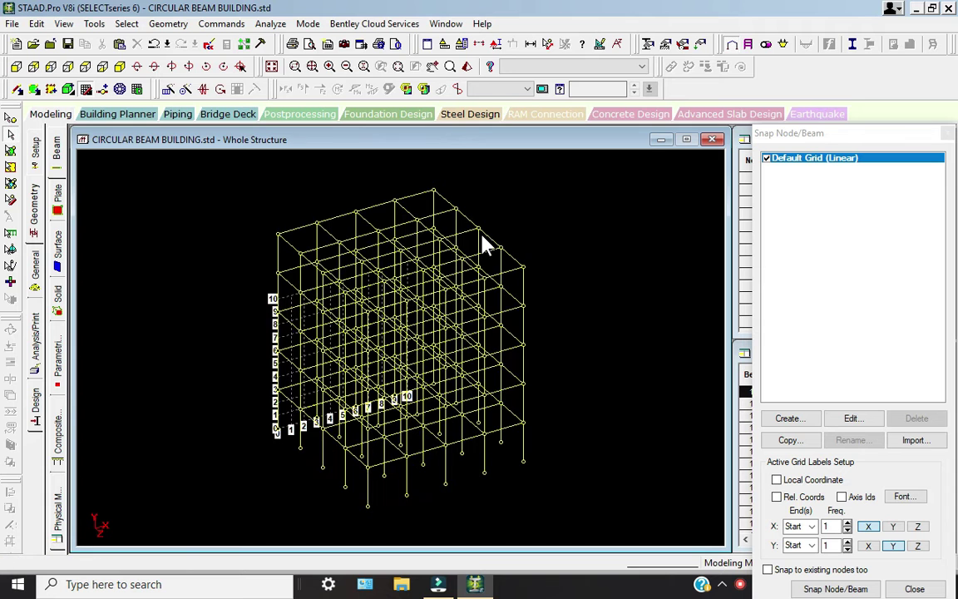
left_click(87, 90)
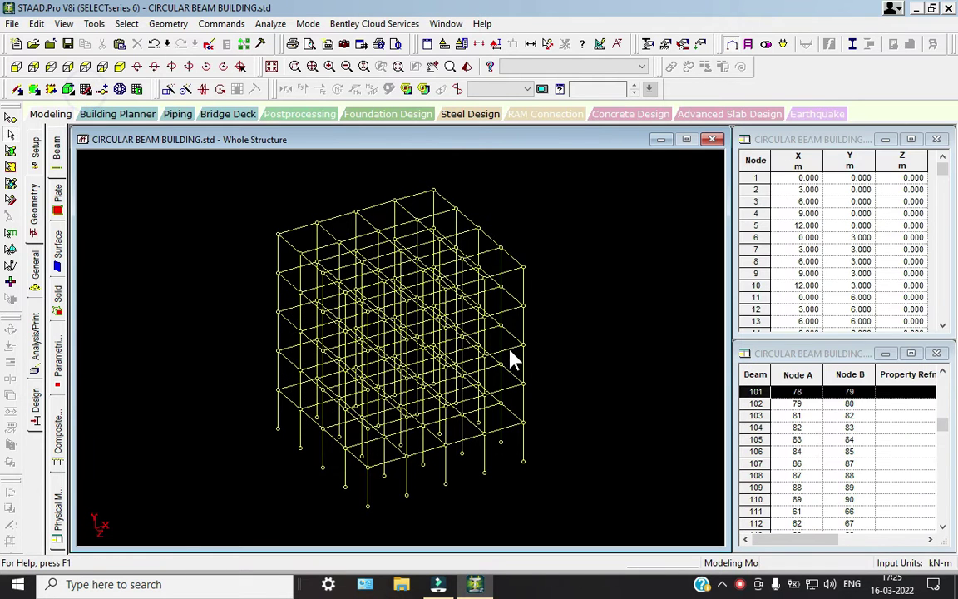
scroll(385, 390, "up", 2)
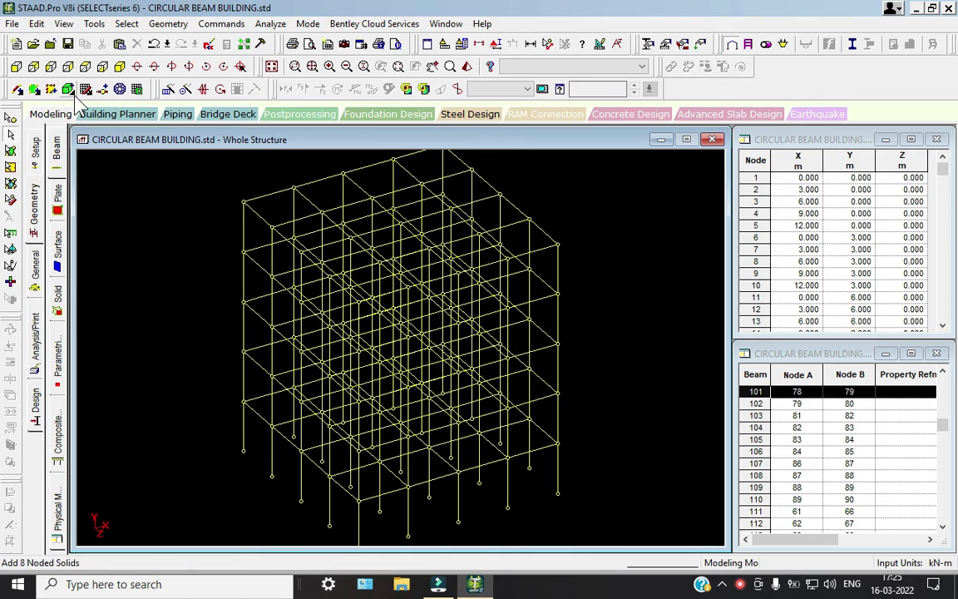
scroll(456, 378, "down", 1)
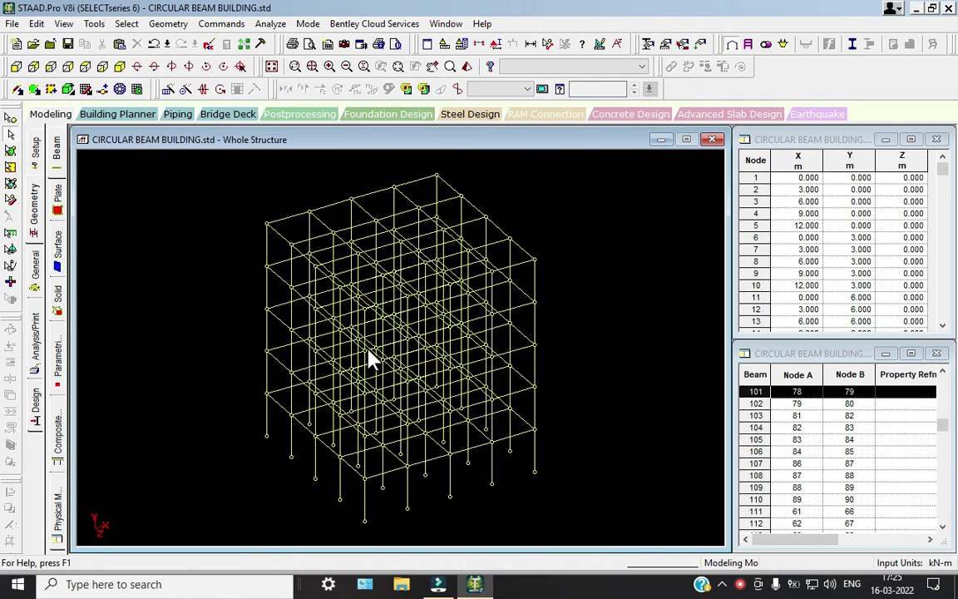
middle_click_drag(402, 348, 434, 391)
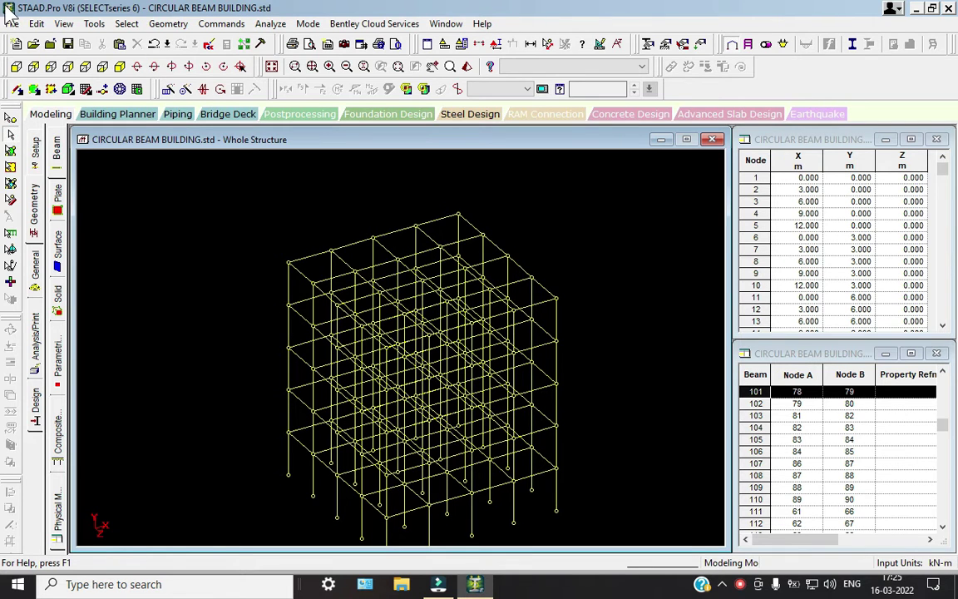
Switch the model to the front view and undo the insertion of the bay frame.
left_click(16, 66)
scroll(612, 468, "down", 1)
middle_click_drag(612, 468, 587, 406)
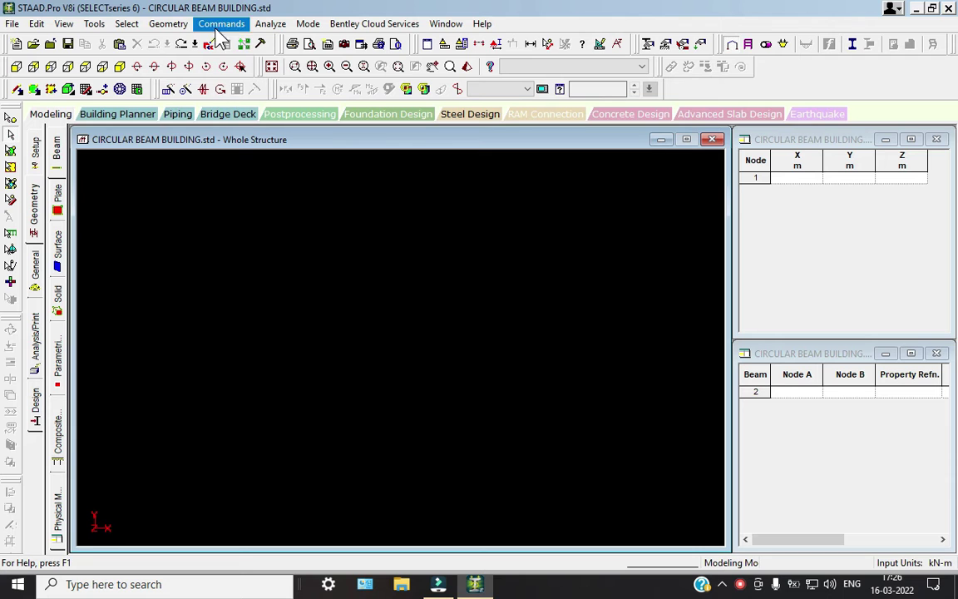
Run the Structure Wizard and choose Frame Models as the prototype model type.
left_click(86, 90)
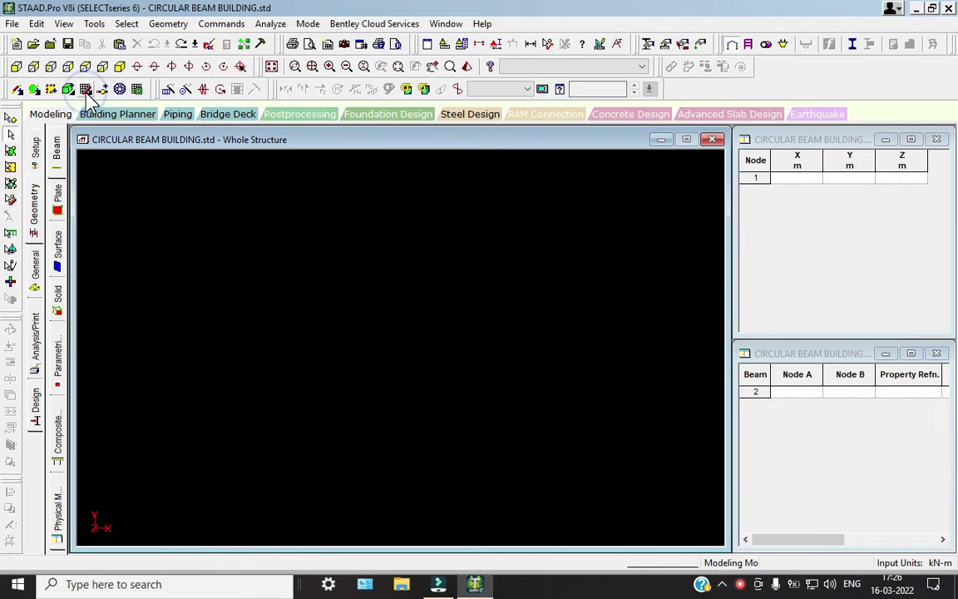
left_click(233, 24)
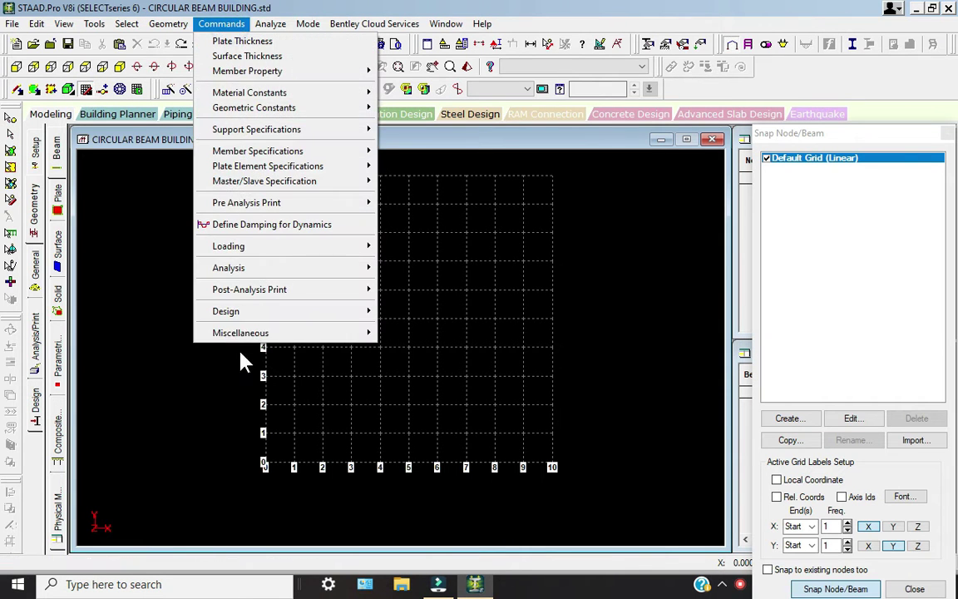
mouse_move(168, 23)
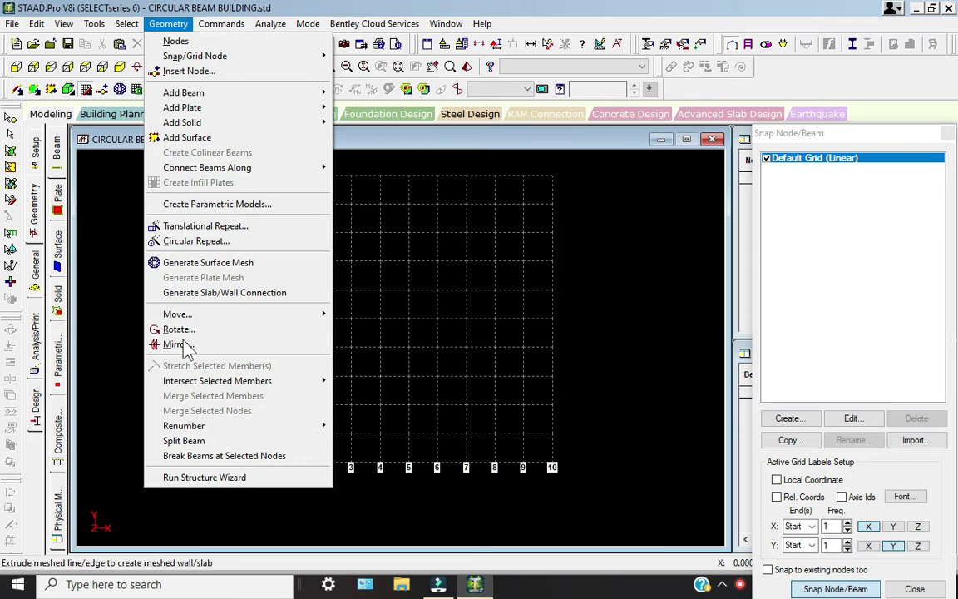
left_click(206, 476)
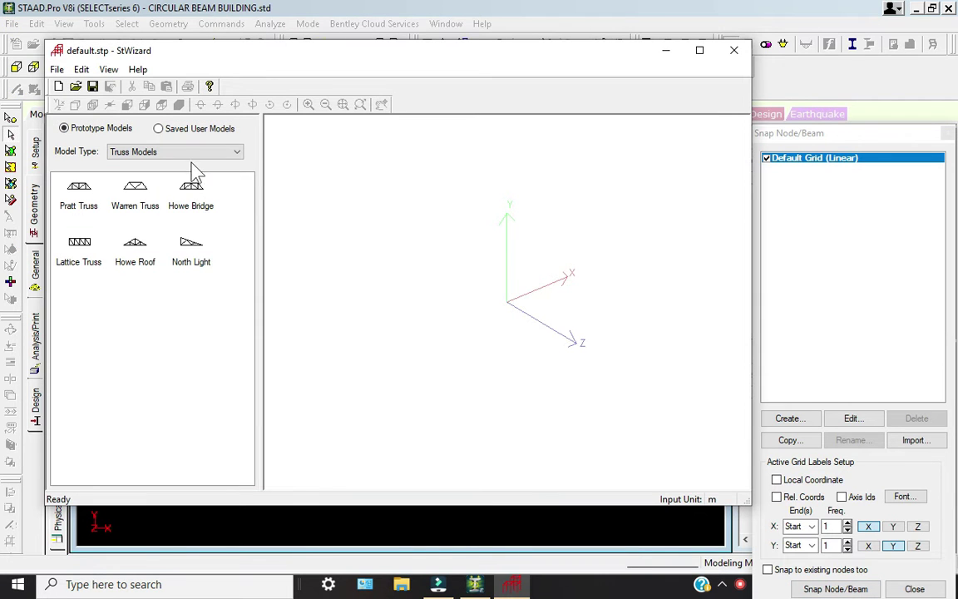
left_click(190, 155)
left_click(161, 152)
left_click(161, 150)
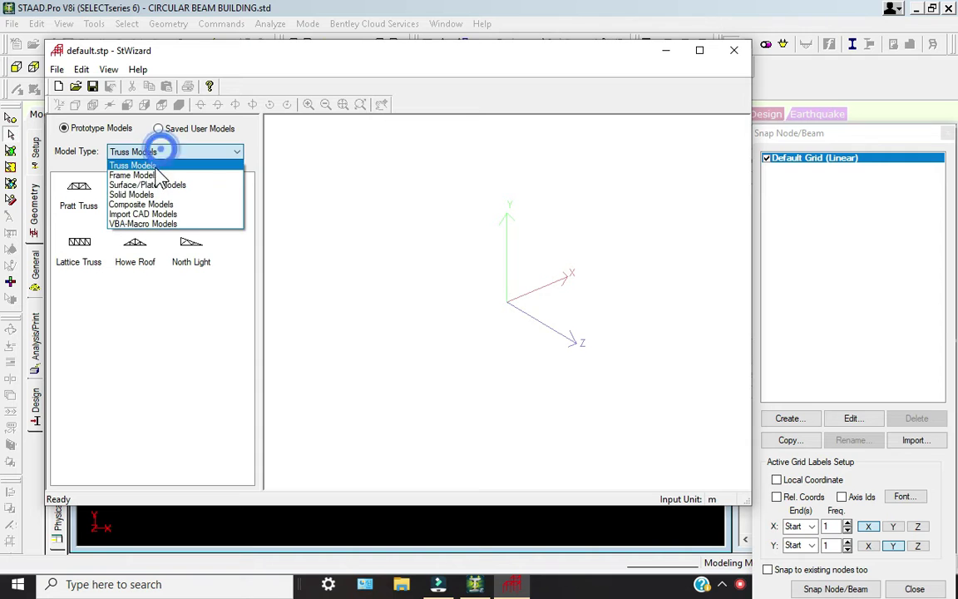
left_click(153, 175)
Generate a Bay Frame 12 m long, 3 m high and 12 m wide with 4, 1 and 4 bays.
double_click(96, 192)
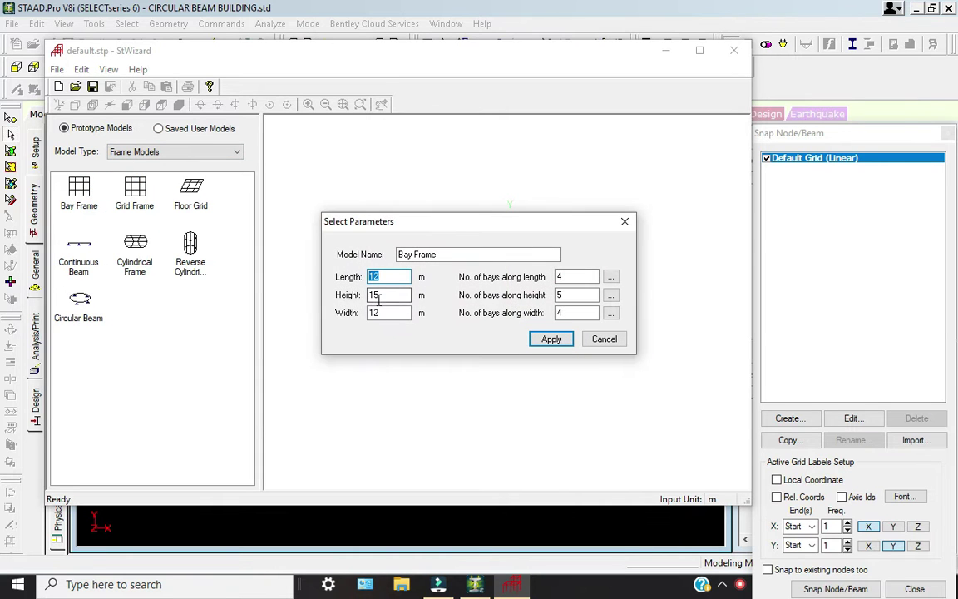
left_click_drag(383, 296, 334, 280)
type("3")
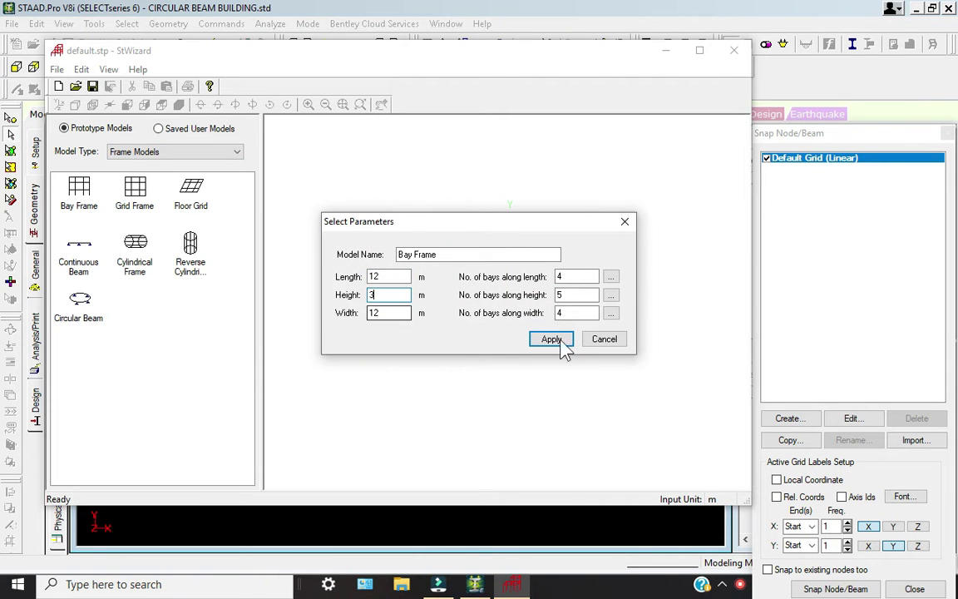
left_click(574, 297)
key("BackSpace")
type("1")
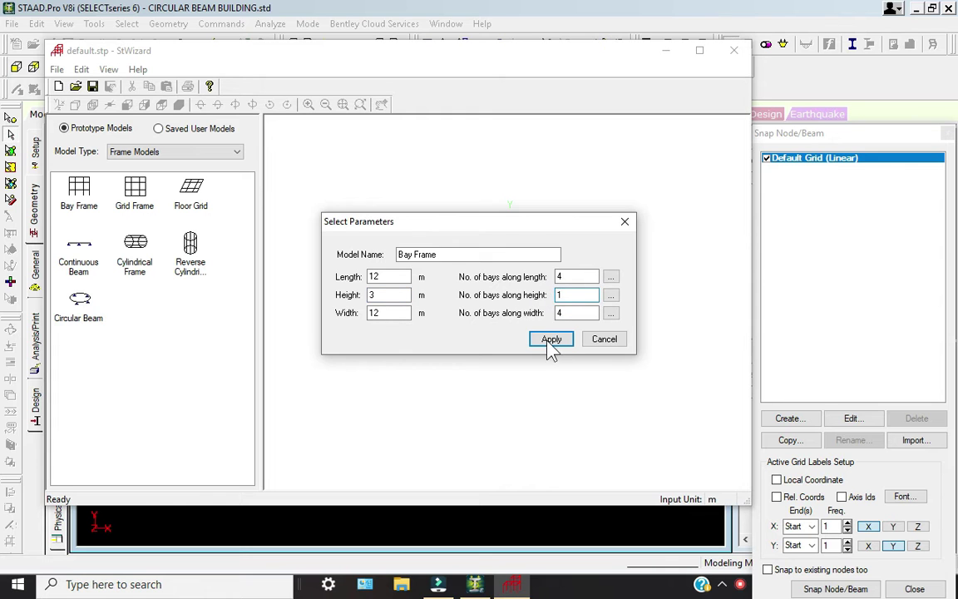
left_click(548, 339)
Transfer the single-storey frame into the model at 0 m in X, Y and Z, and show it in isometric view without the snap grid.
left_click(733, 49)
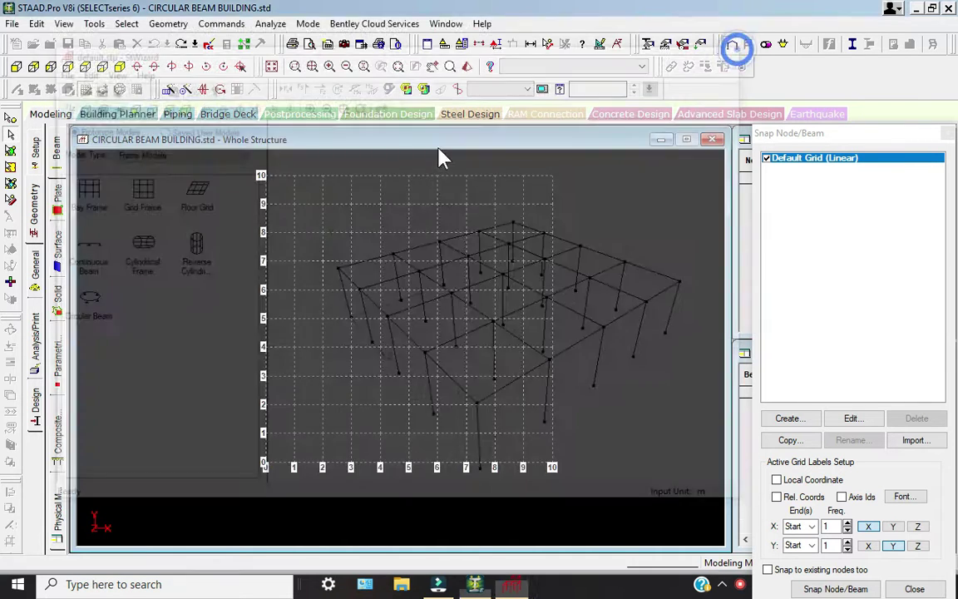
left_click(519, 324)
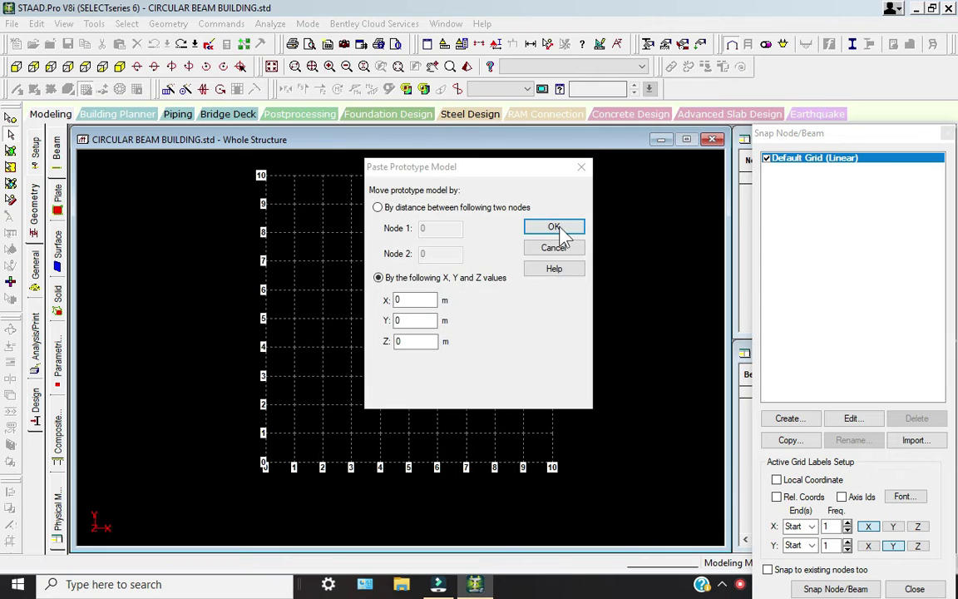
left_click(559, 230)
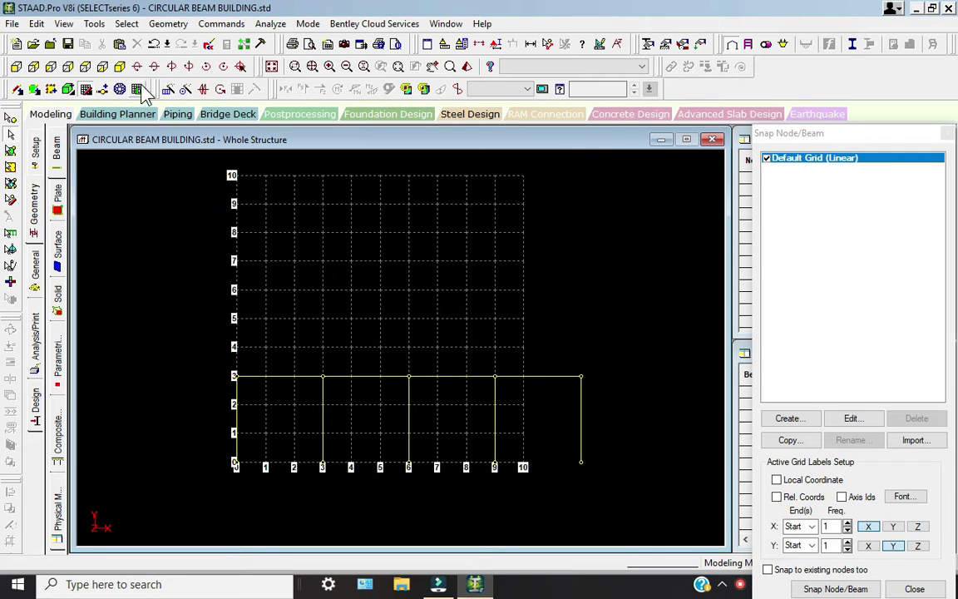
left_click(86, 89)
left_click(119, 66)
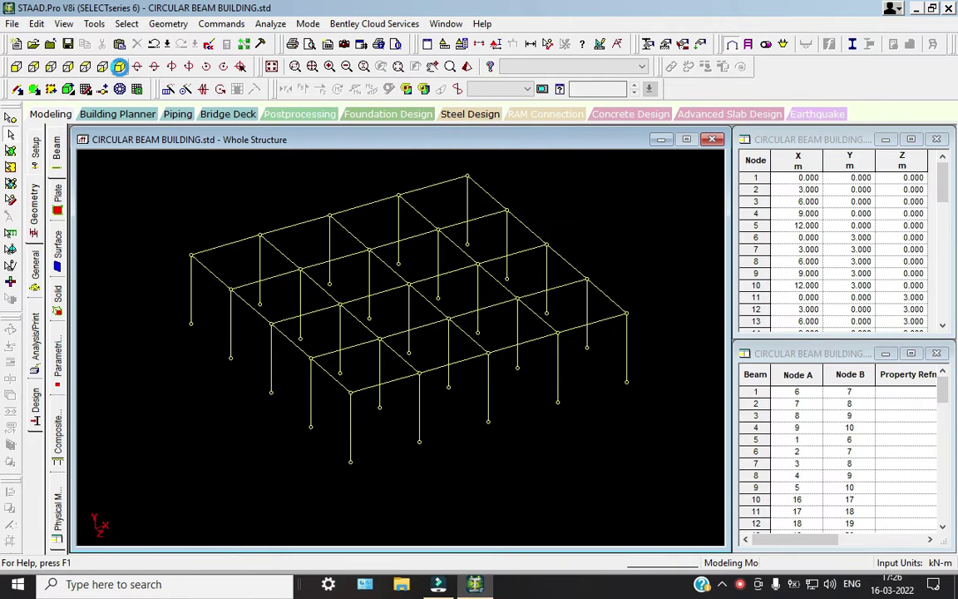
Add a parametric meshed surface named Meshed Surface 1 with the type Slab.
left_click(35, 258)
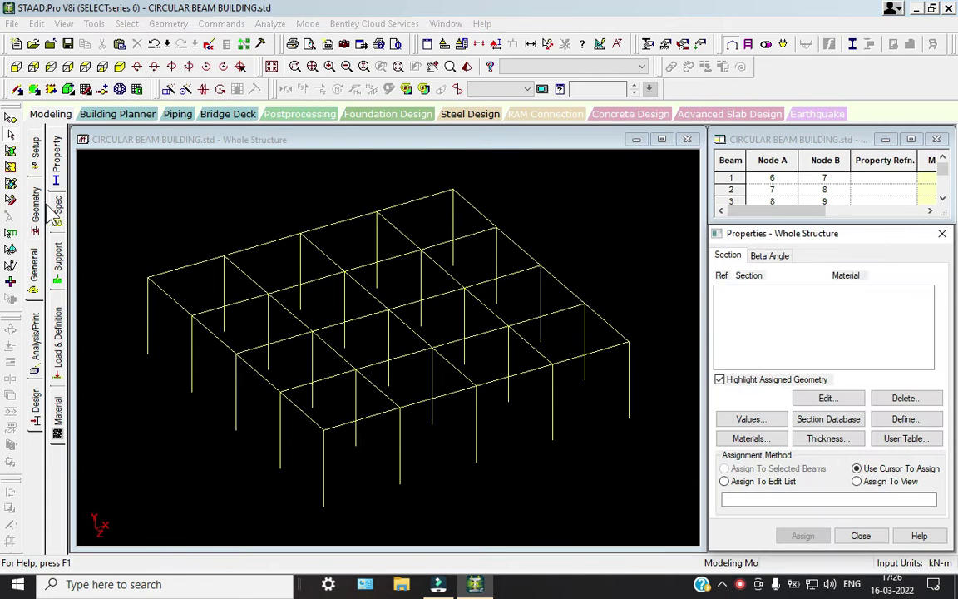
left_click(36, 203)
left_click(58, 360)
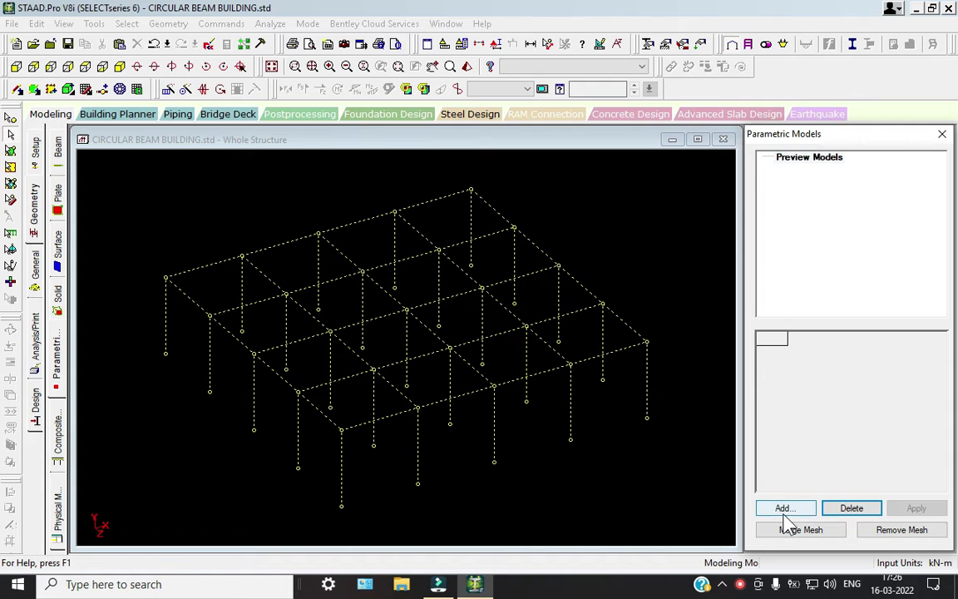
left_click(784, 511)
left_click(563, 271)
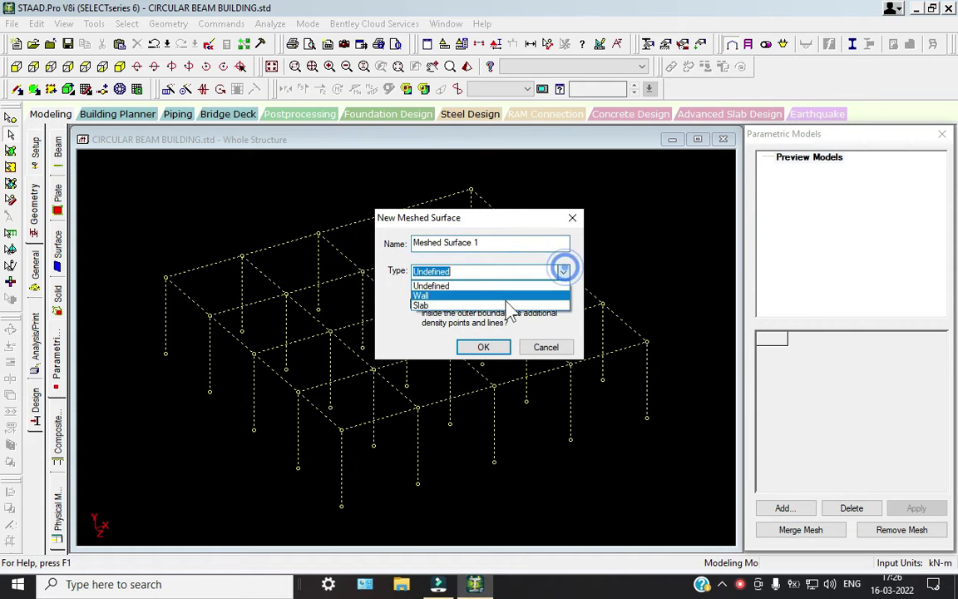
left_click(499, 305)
left_click(481, 346)
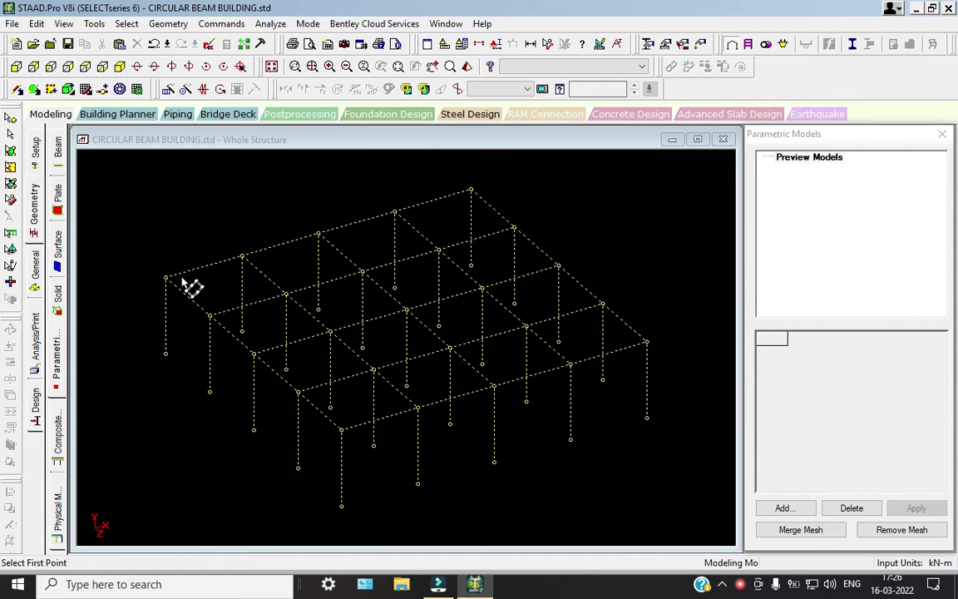
Outline the slab through the frame's four upper corner nodes and mesh it with Standard Quad elements, 0.75 m target size, optimized boundaries and no openings.
left_click(166, 277)
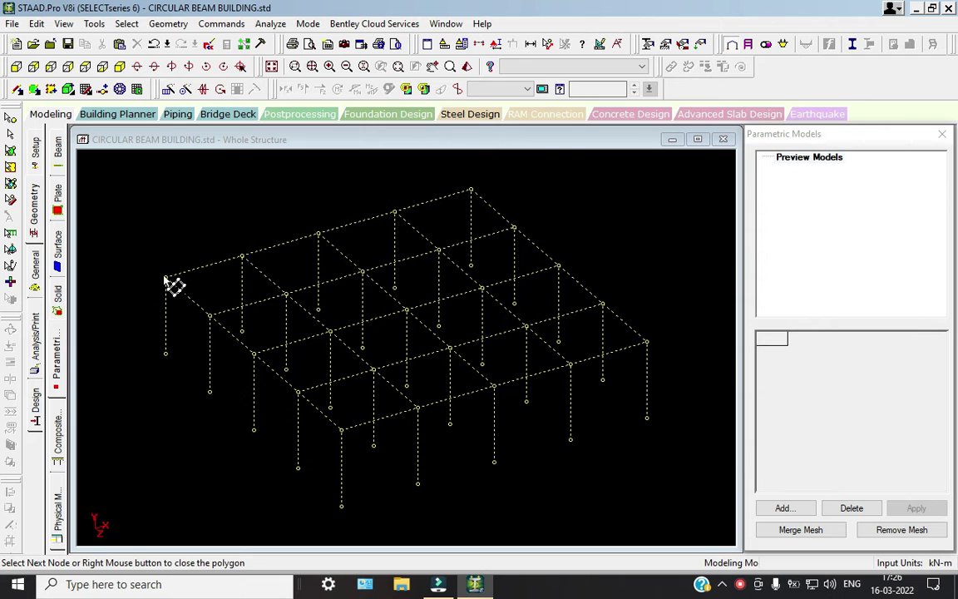
left_click(470, 192)
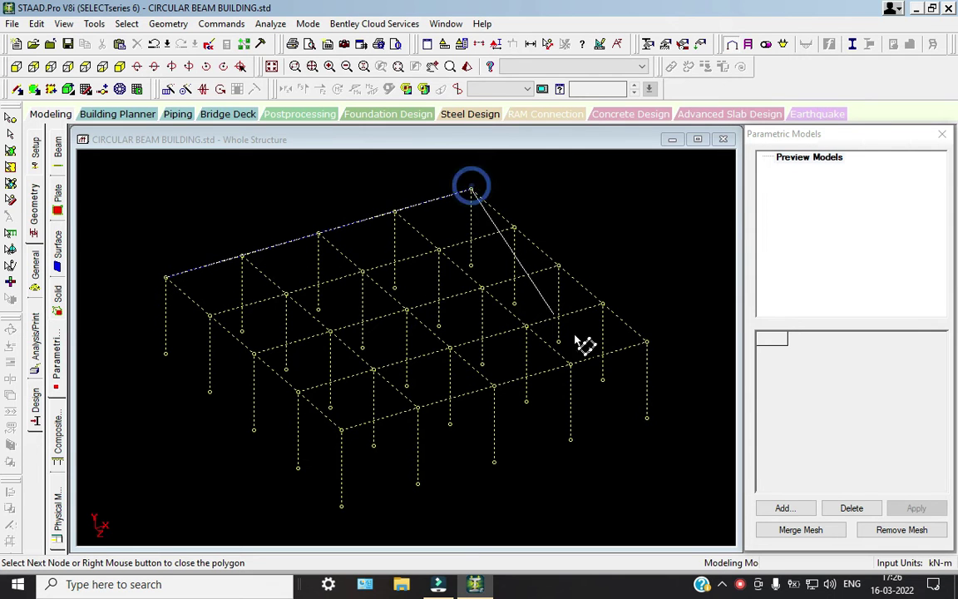
left_click(646, 341)
left_click(342, 431)
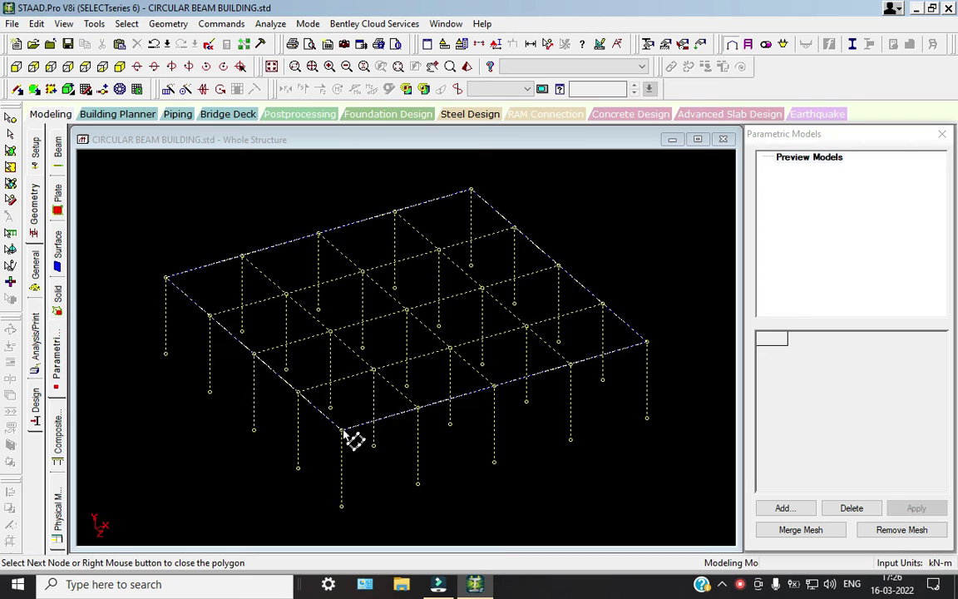
left_click(166, 277)
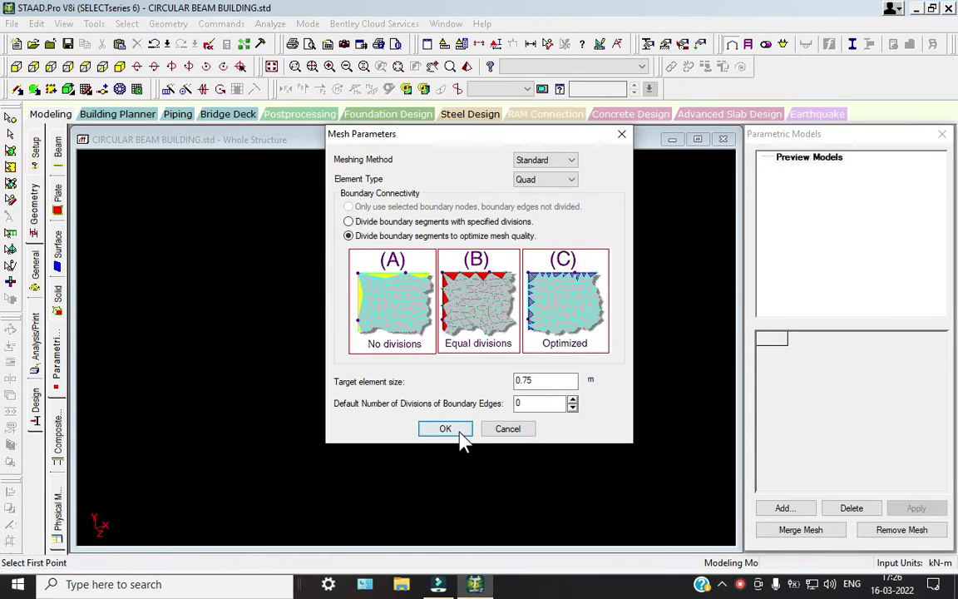
left_click(446, 428)
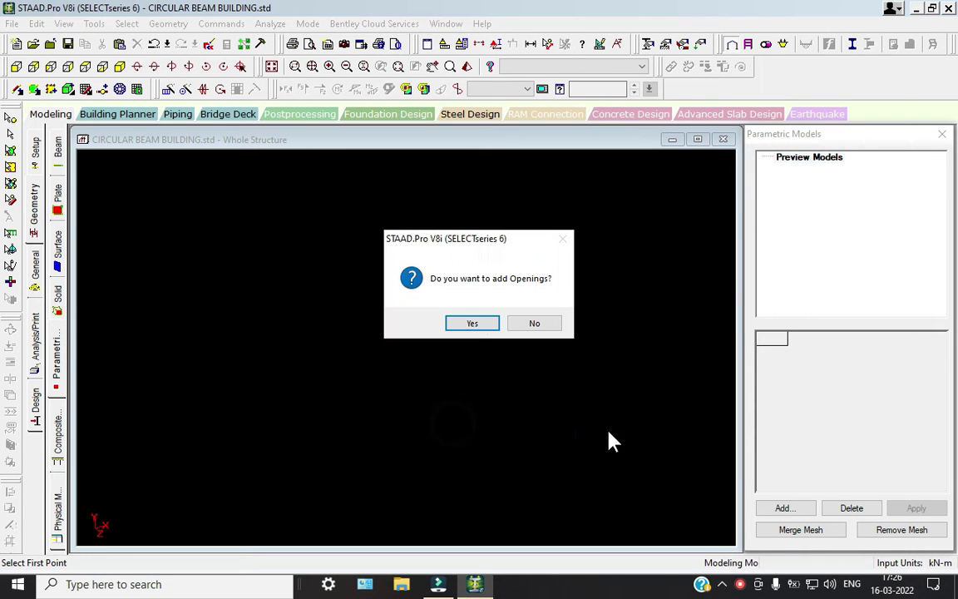
left_click(540, 325)
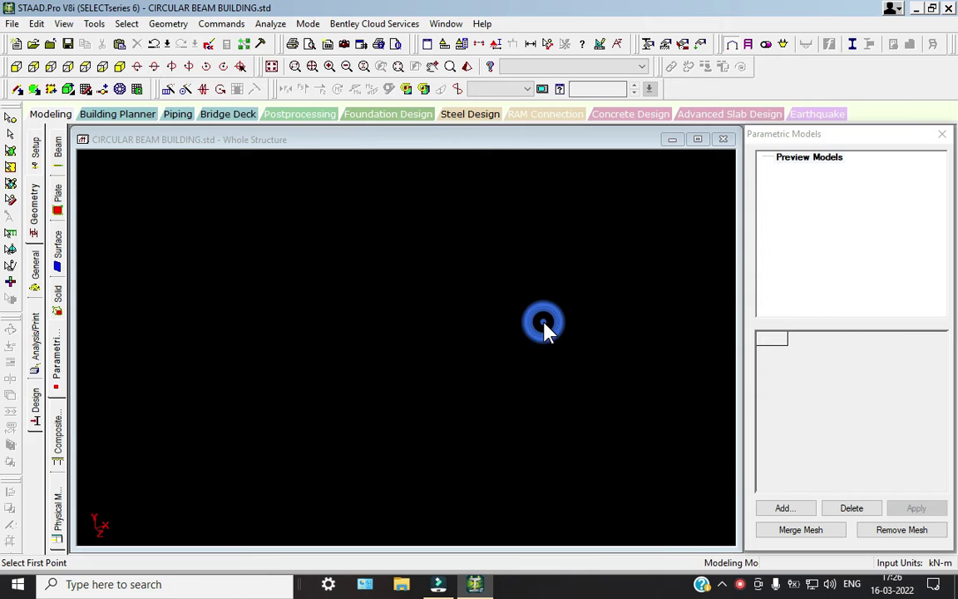
Merge the slab mesh of Meshed Surface 1 into the structural model.
left_click(803, 530)
left_click(583, 453)
scroll(574, 453, "down", 3)
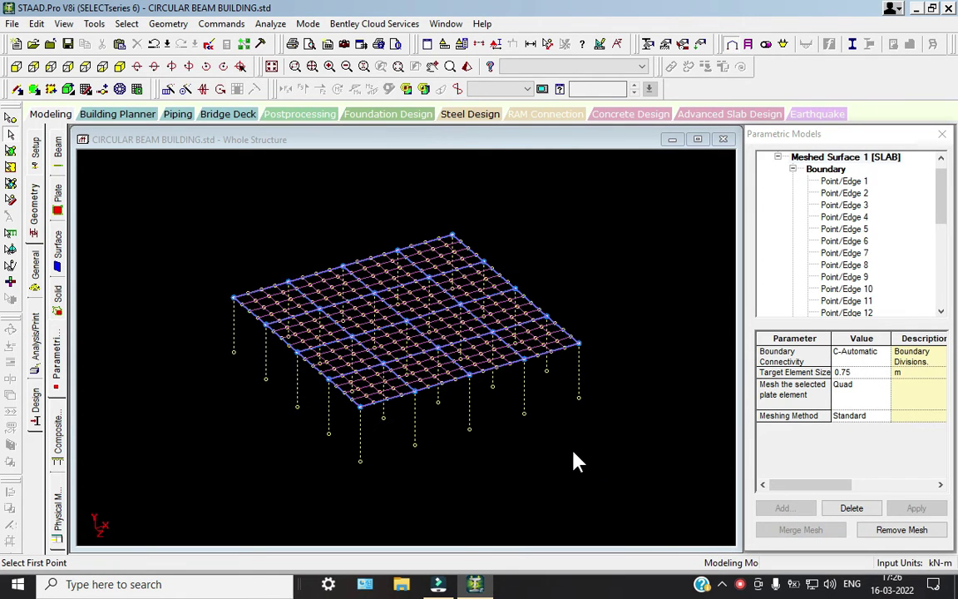
Repeat all the frame's beams and columns in the Y direction with Translational Repeat, using 4 steps at 3 m spacing.
left_click_drag(188, 196, 650, 464)
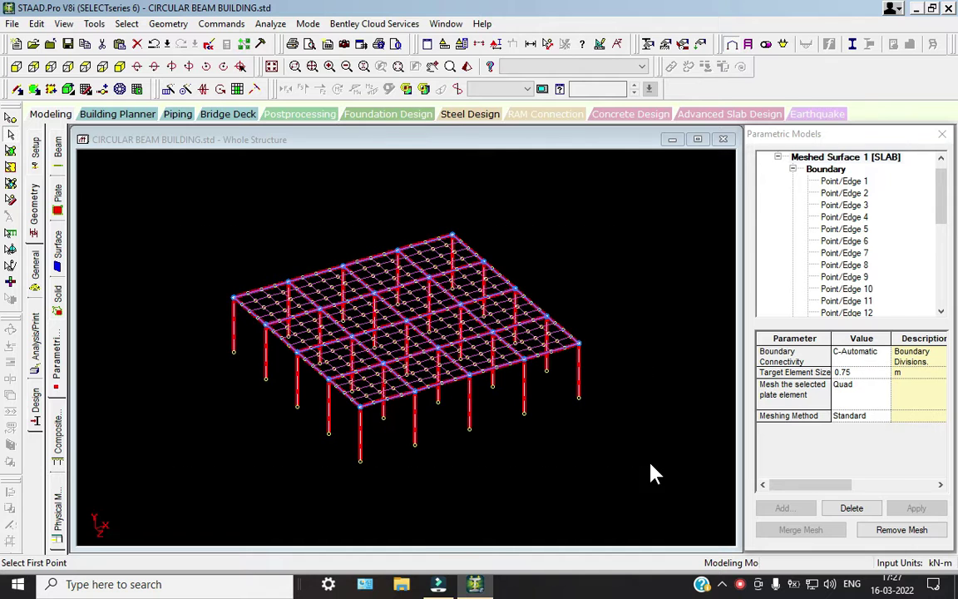
left_click(148, 76)
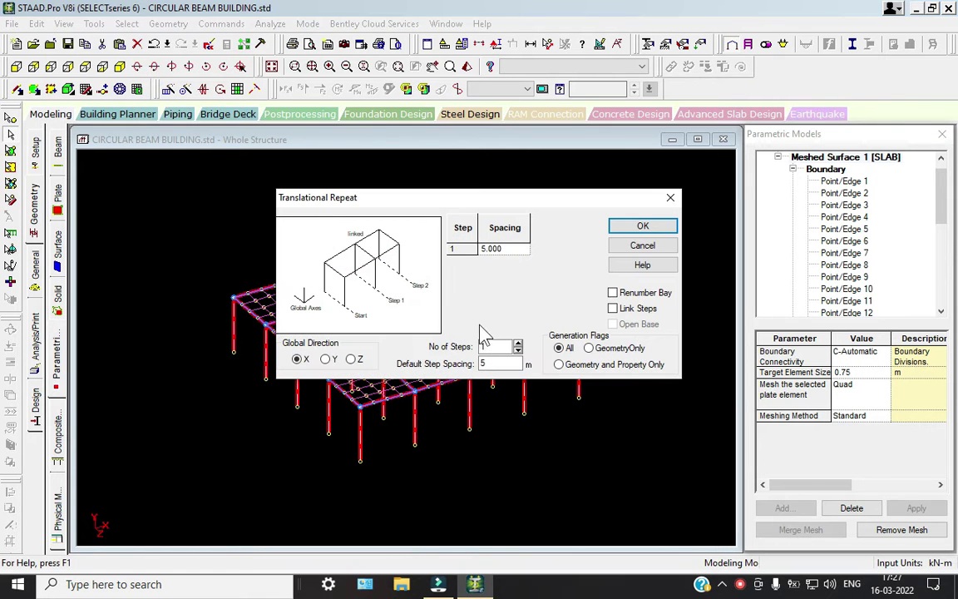
left_click(325, 359)
double_click(492, 363)
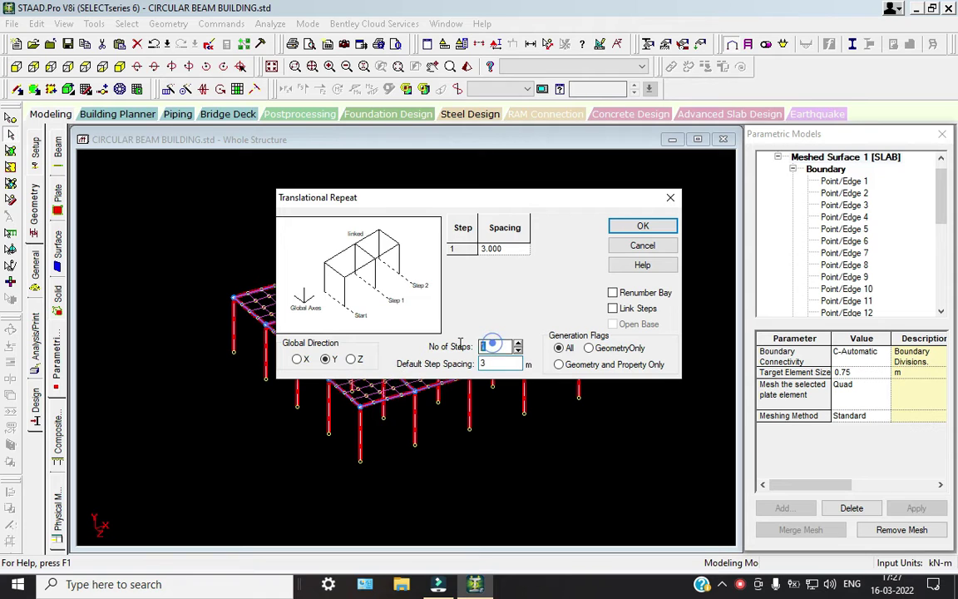
type("4")
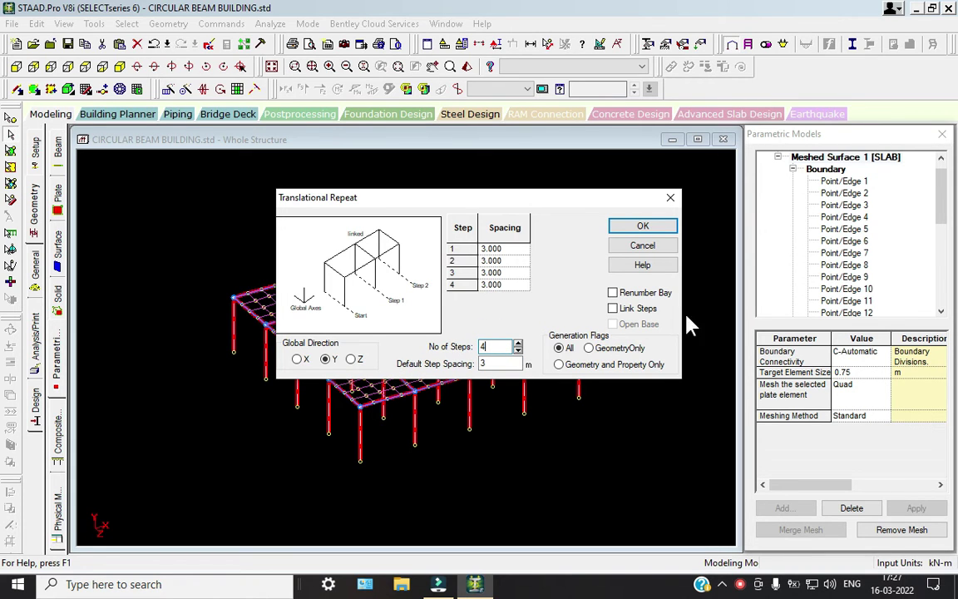
left_click(645, 226)
left_click(663, 370)
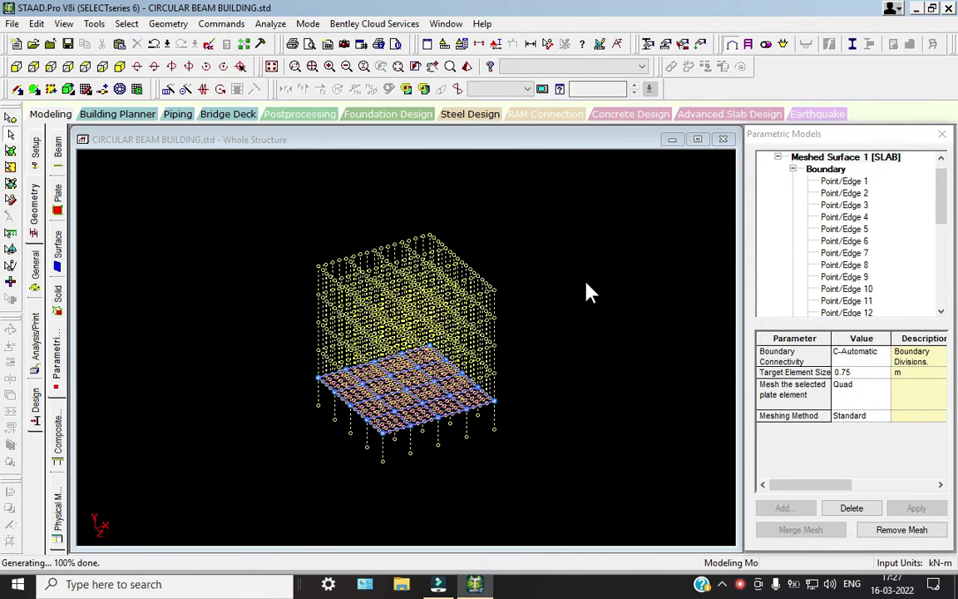
left_click(35, 270)
left_click(610, 399)
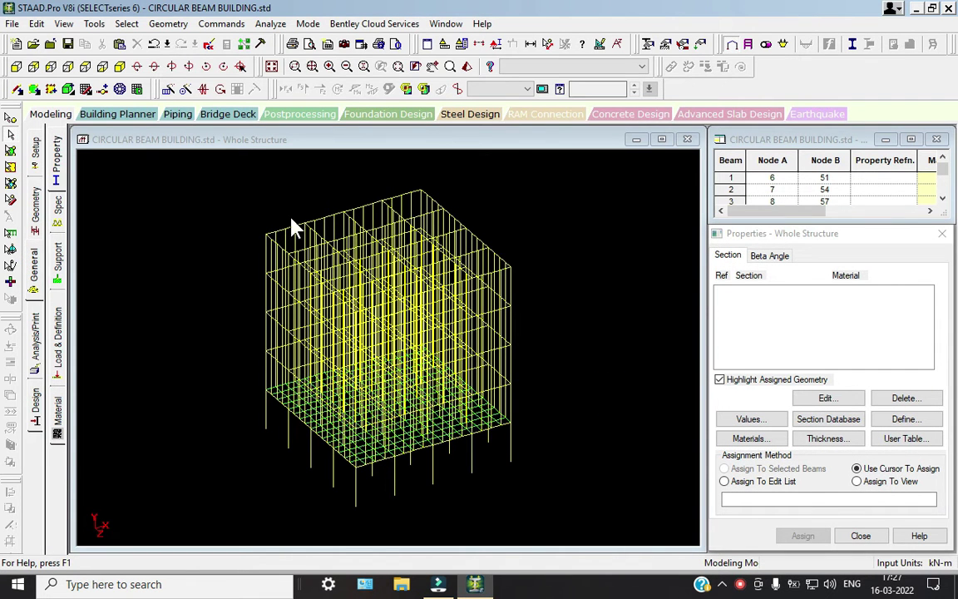
left_click_drag(151, 180, 574, 482)
left_click(202, 255)
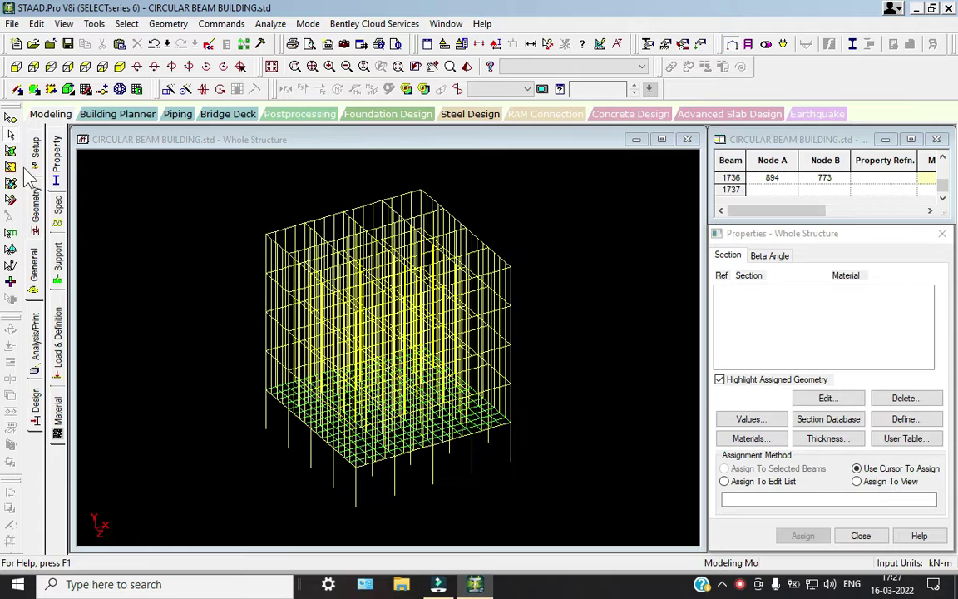
Select all the first-floor slab plates and copy them in the Y direction with Translational Repeat, using 4 steps at 3 m spacing.
left_click(21, 146)
left_click(13, 149)
left_click_drag(172, 236, 583, 462)
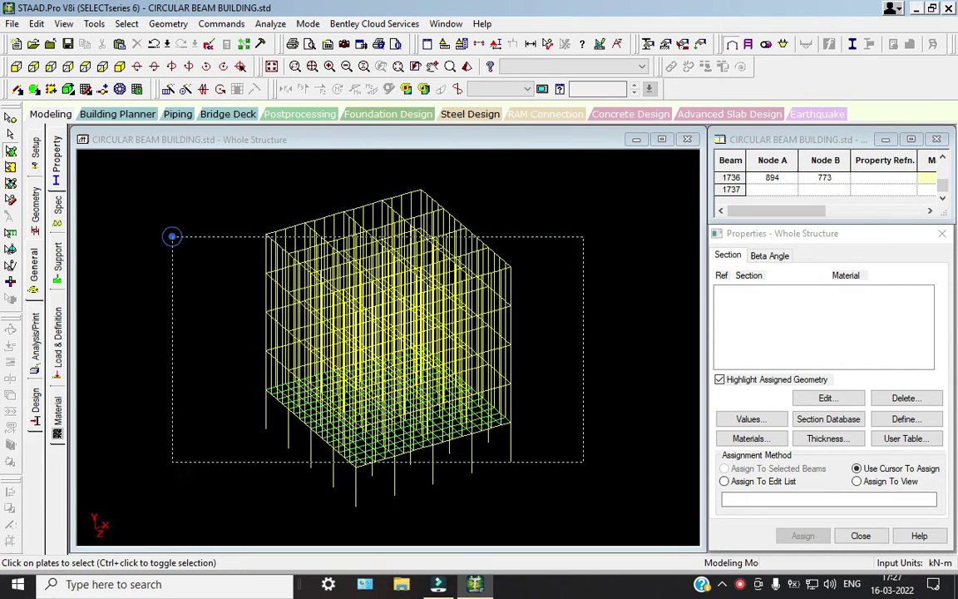
left_click(175, 89)
left_click(325, 359)
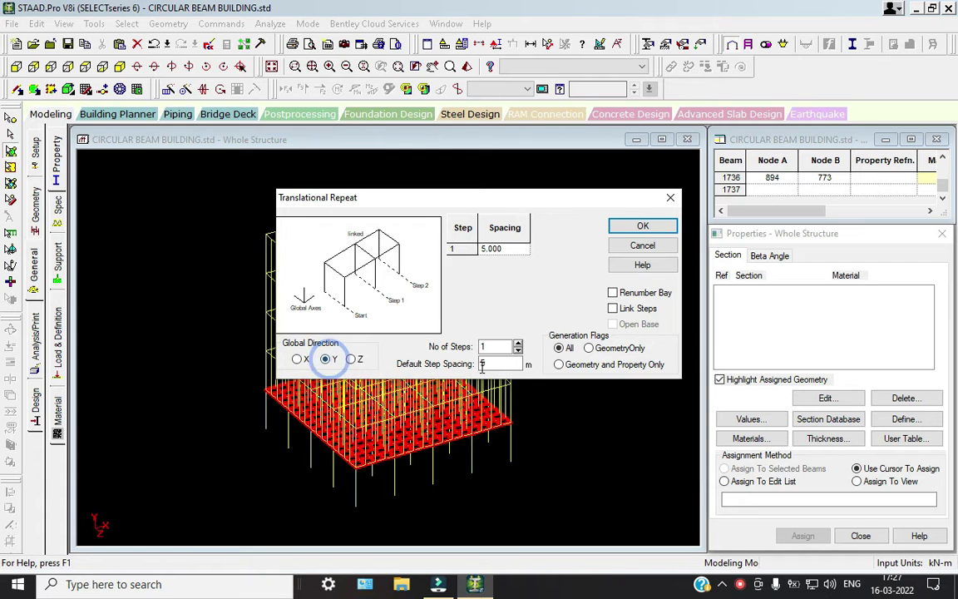
double_click(499, 364)
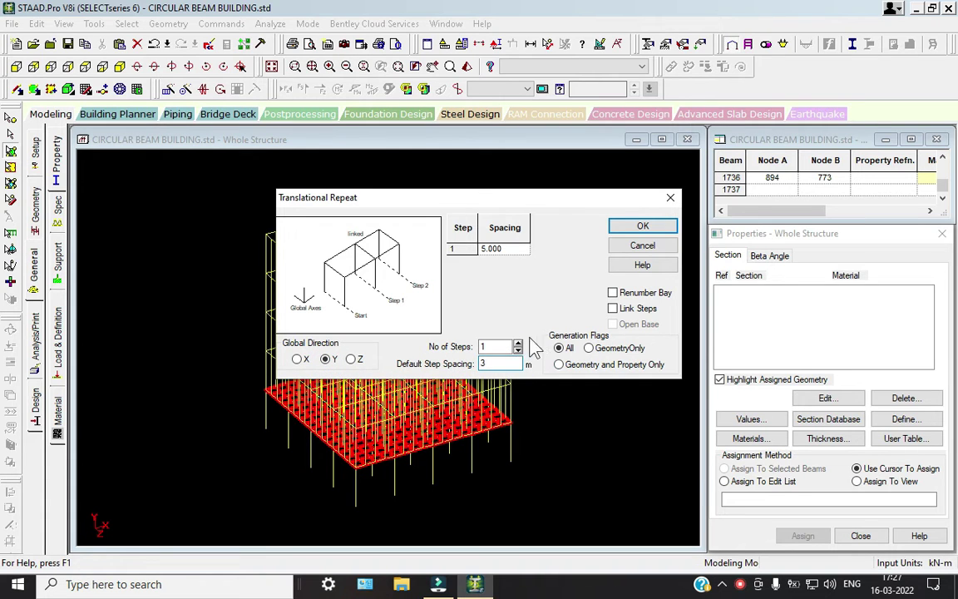
double_click(492, 346)
type("4")
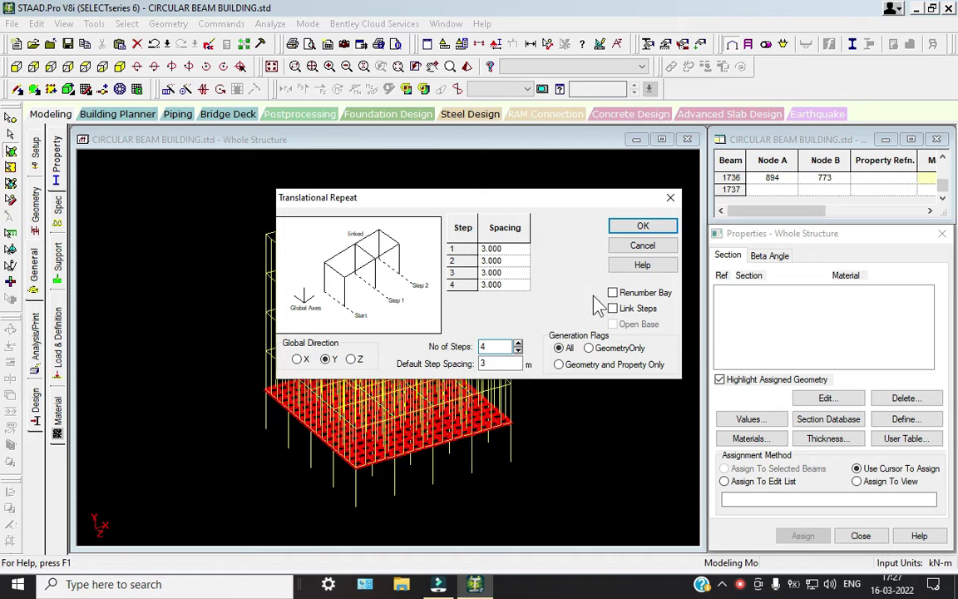
left_click(638, 226)
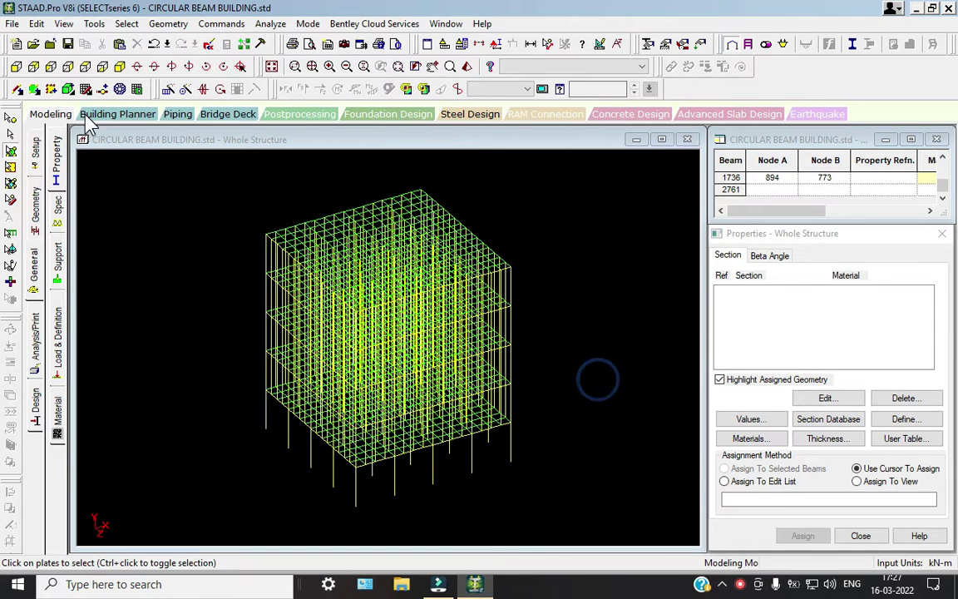
Create a fixed support definition for the whole structure.
left_click_drag(191, 196, 637, 513)
left_click(648, 406)
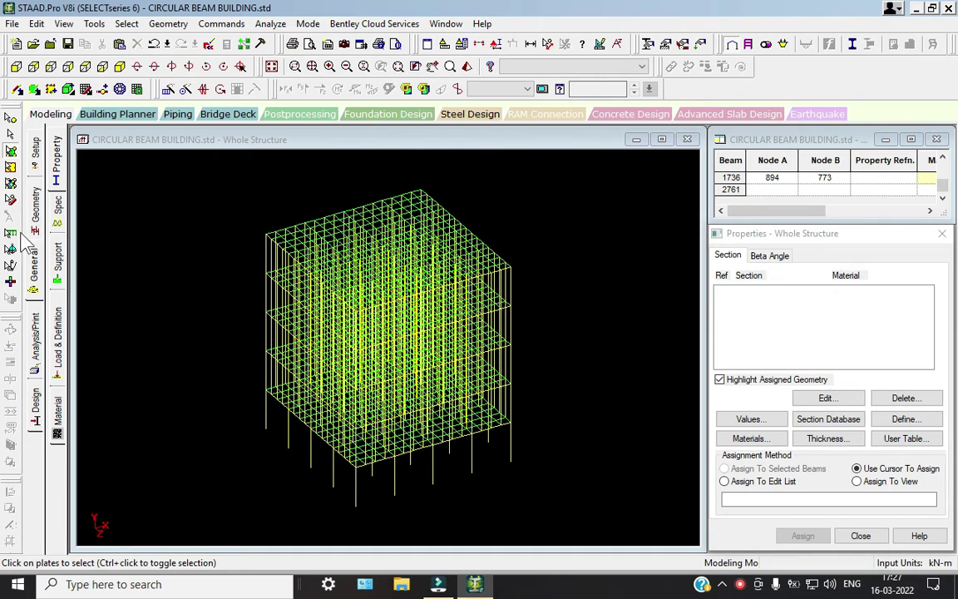
left_click(58, 263)
left_click(15, 66)
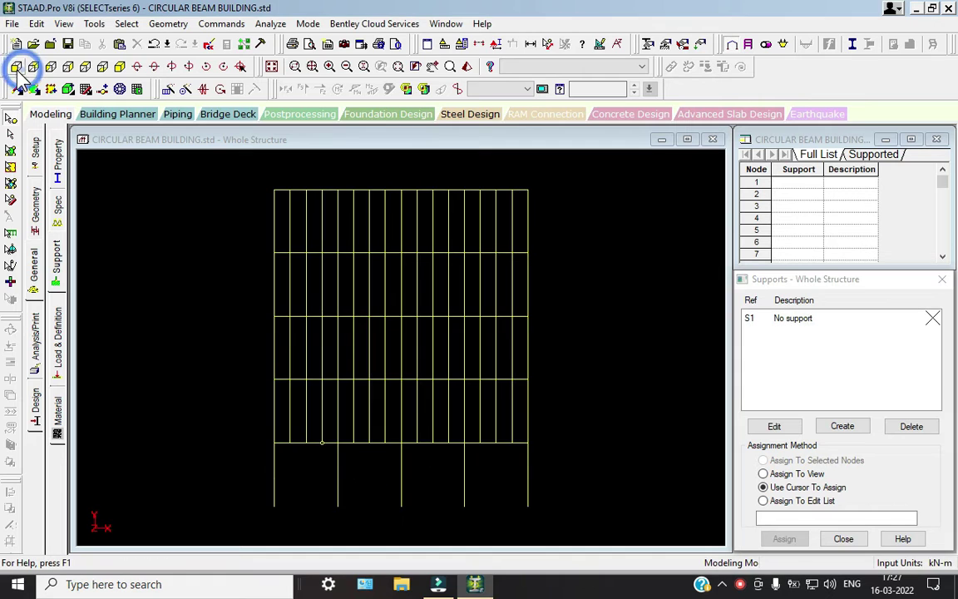
left_click(840, 426)
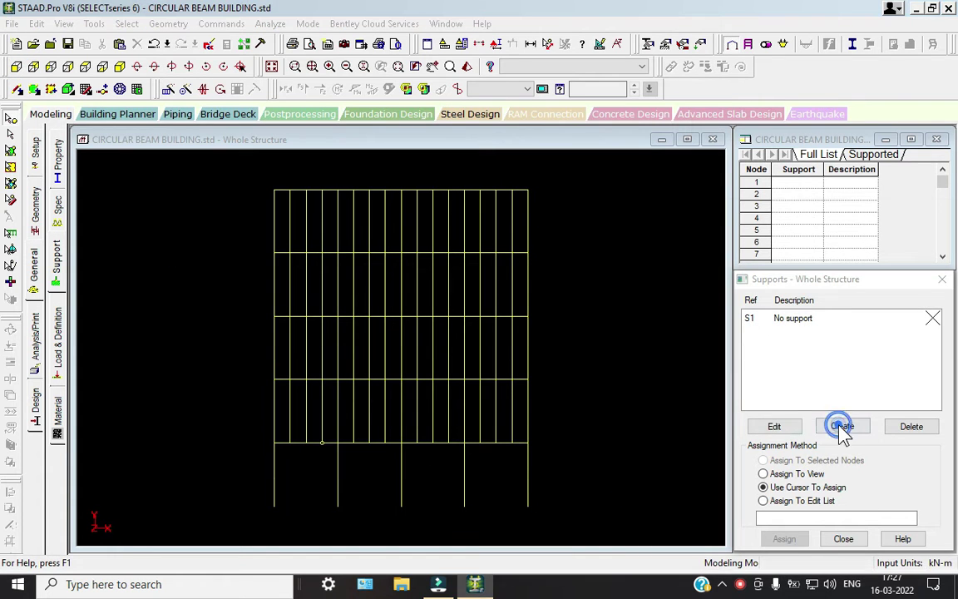
left_click(740, 553)
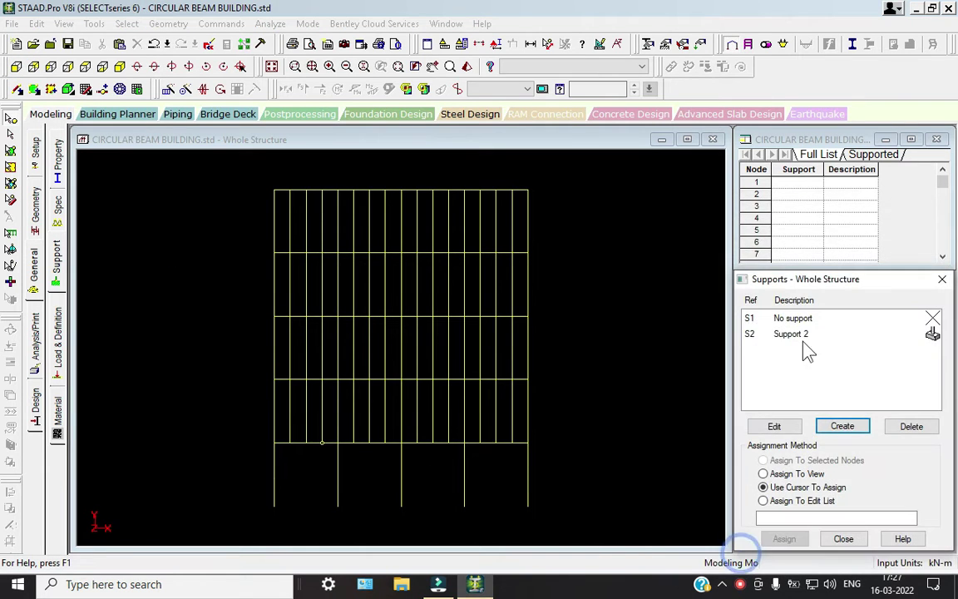
Assign Support 2 to all the column base nodes of the building.
left_click(803, 334)
left_click_drag(236, 483, 622, 539)
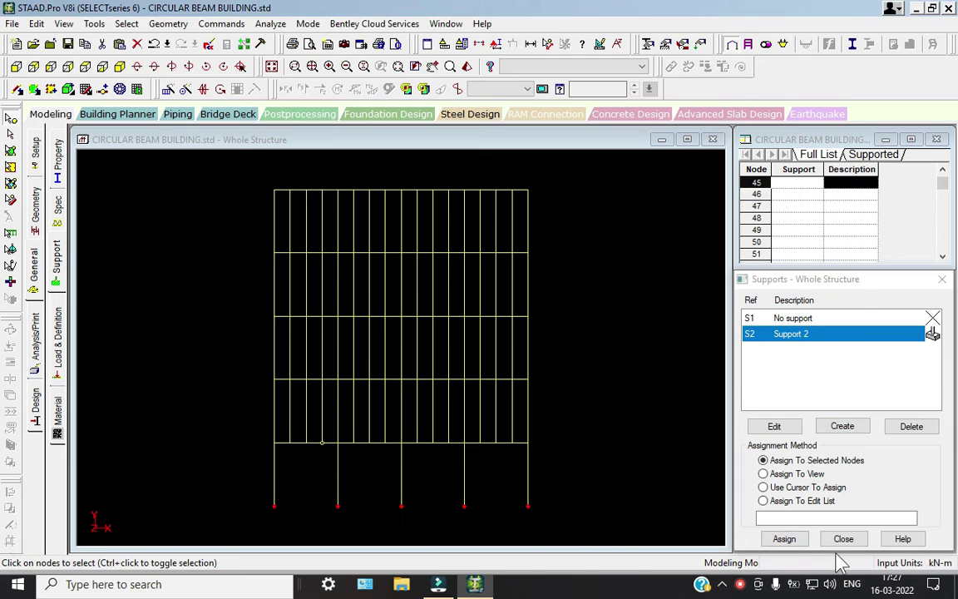
left_click(784, 539)
left_click(851, 453)
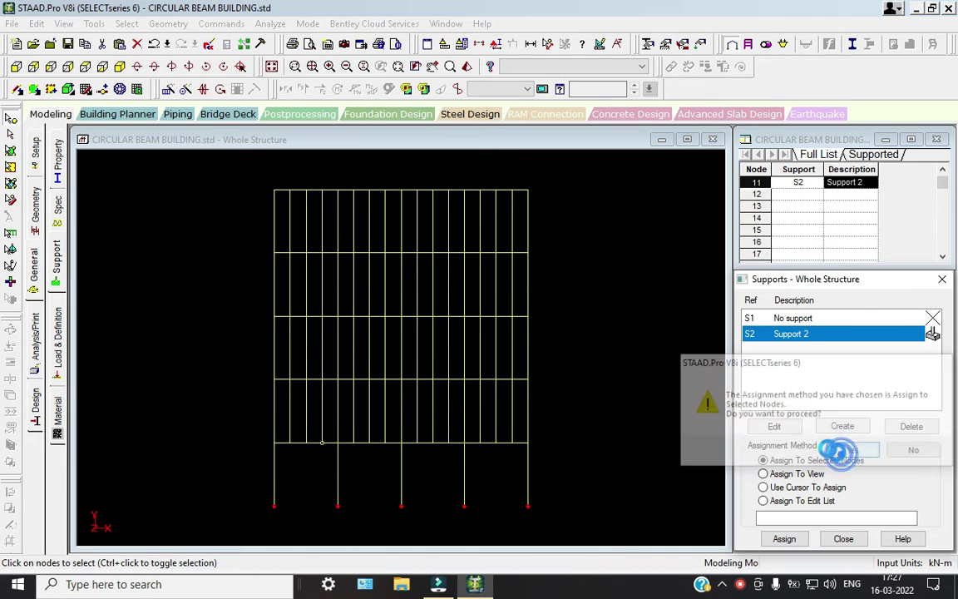
left_click(606, 402)
left_click(119, 66)
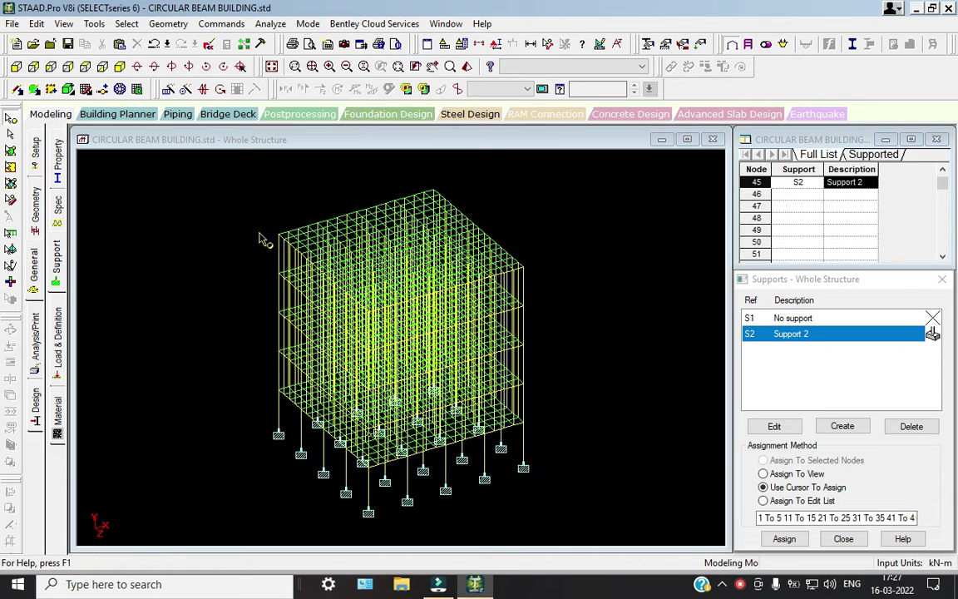
Define a rectangular concrete section with YD 0.4 m and ZD 0.4 m.
left_click(55, 154)
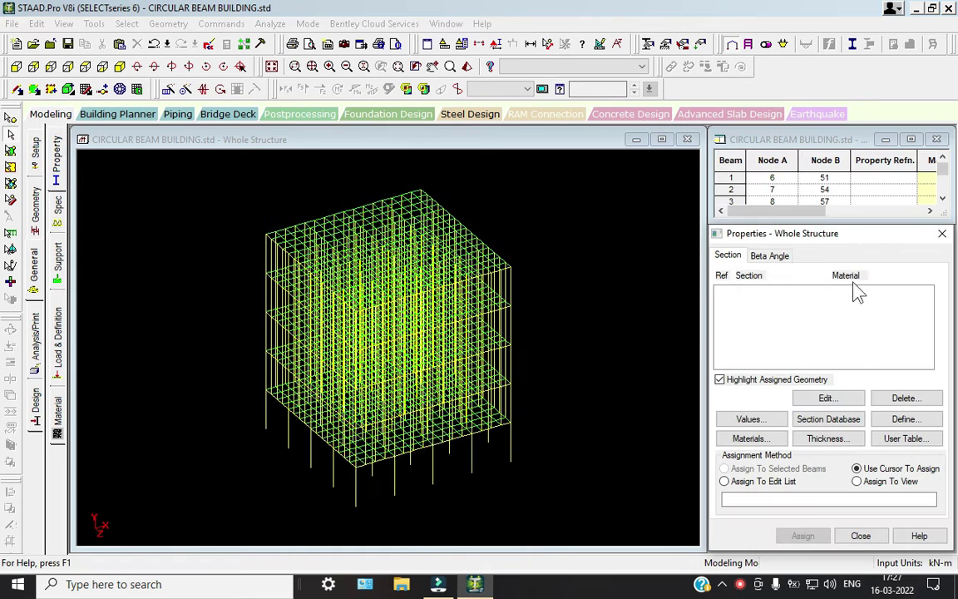
left_click(923, 419)
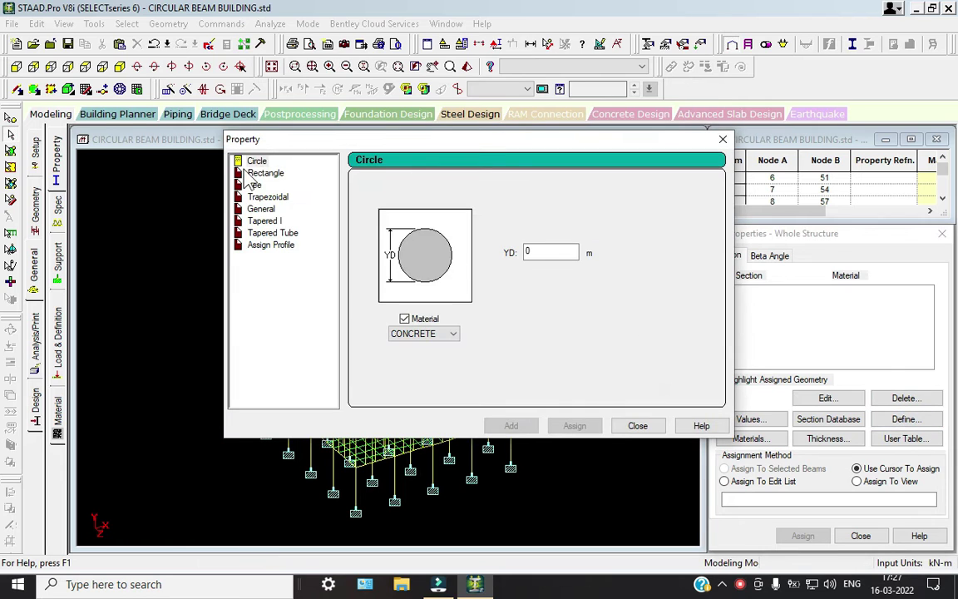
left_click(260, 173)
left_click(539, 242)
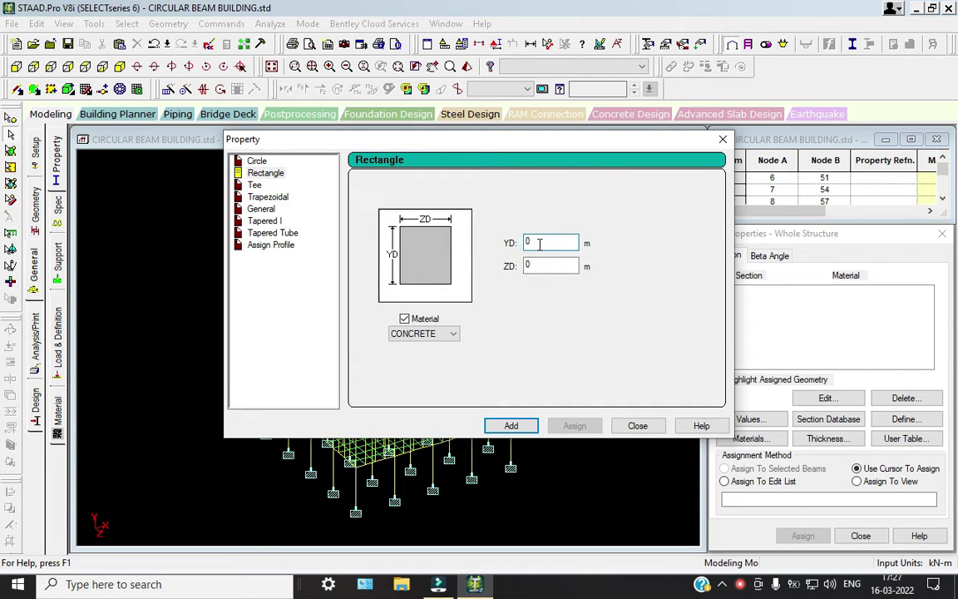
type(".4")
key("Tab")
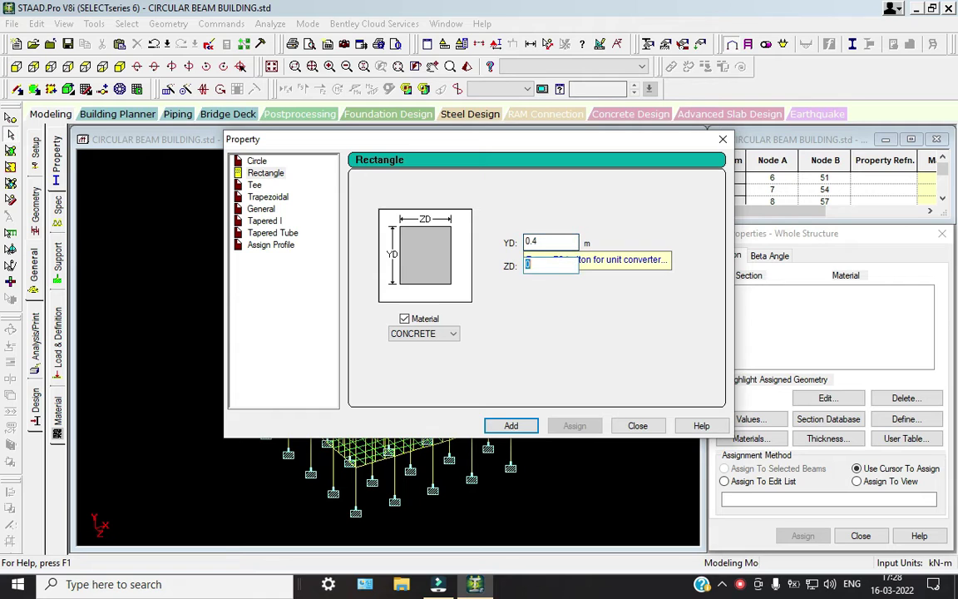
key("Return")
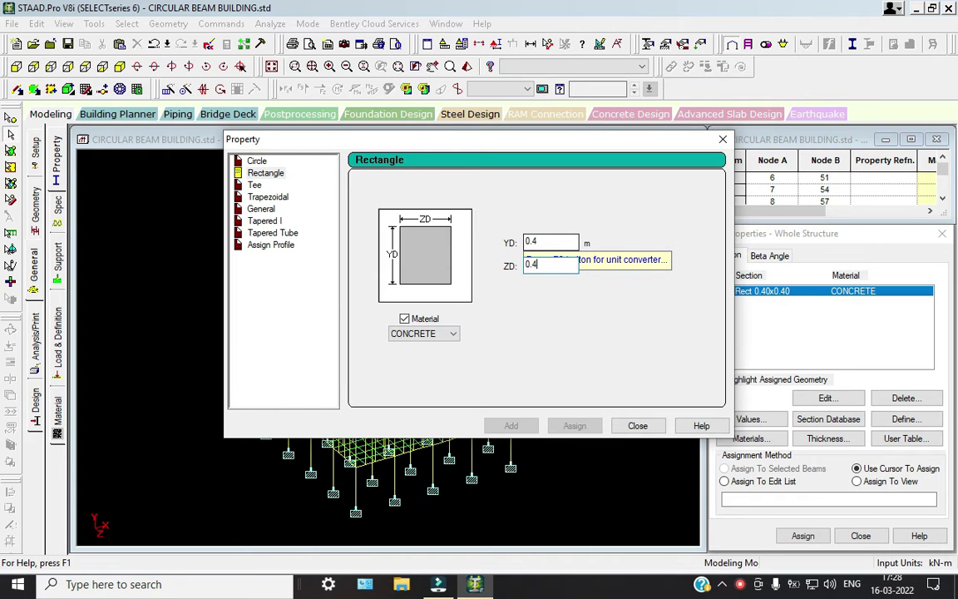
Add a second rectangular concrete section with YD 0.35 m and ZD 0.35 m.
double_click(546, 245)
type("0.")
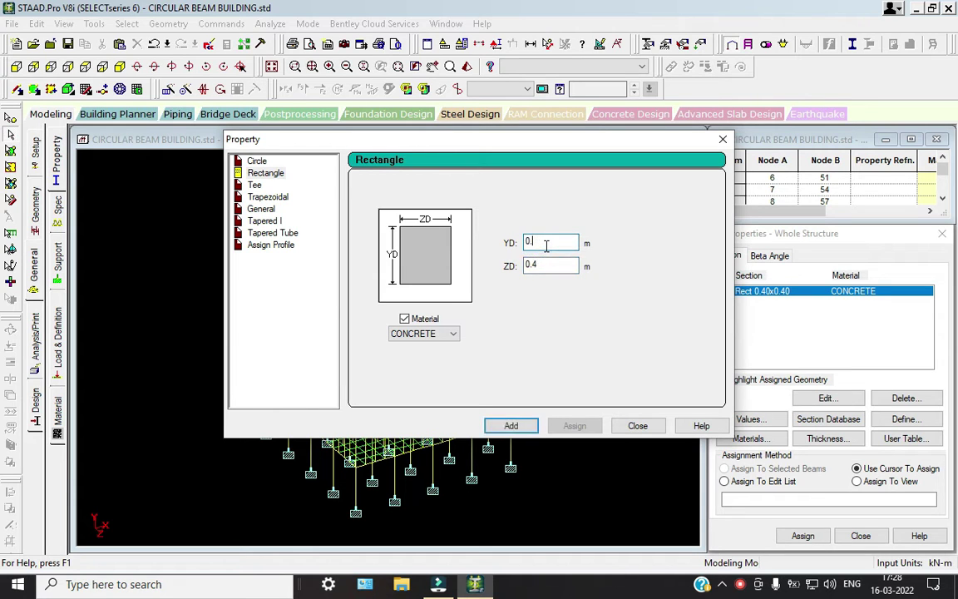
type("35")
key("Tab")
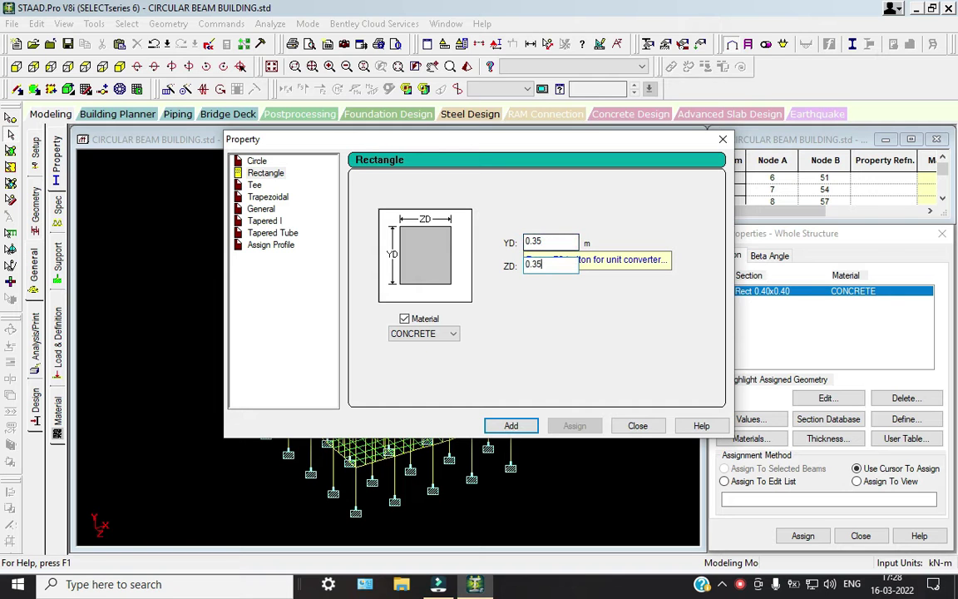
type("0.35")
key("Return")
left_click(641, 425)
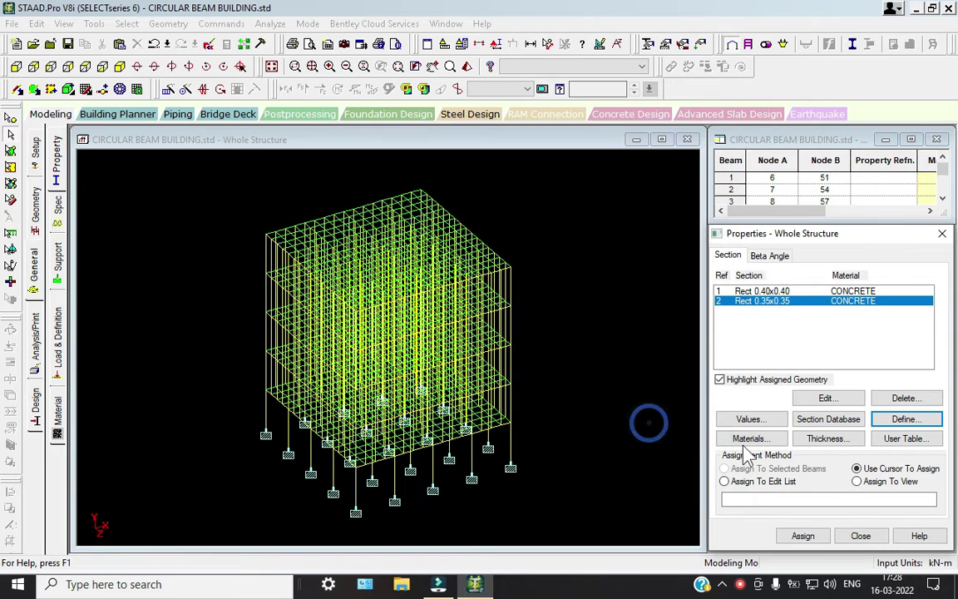
Define a concrete plate element thickness of 0.125 m at all four nodes.
left_click(834, 438)
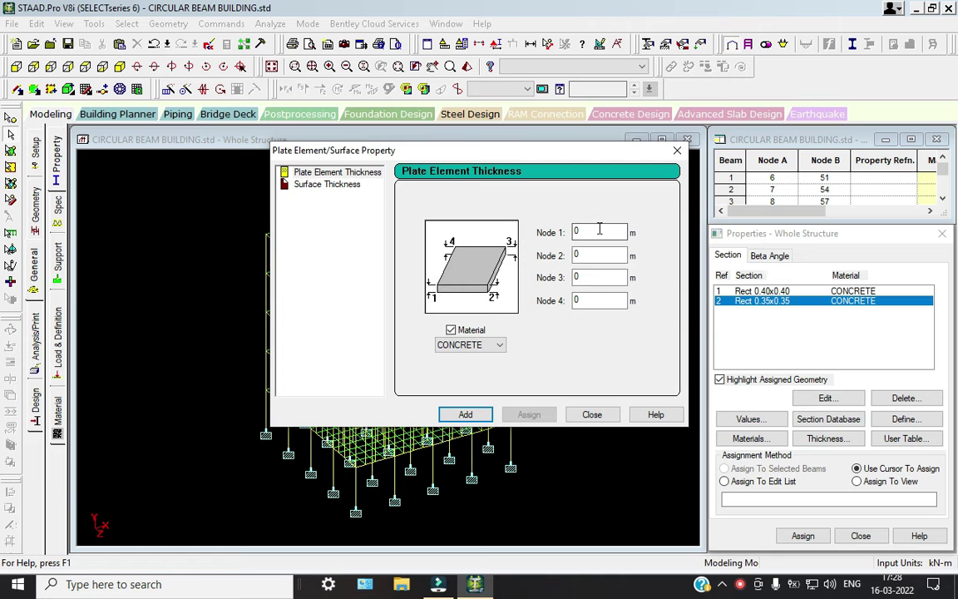
left_click(600, 229)
type(".125")
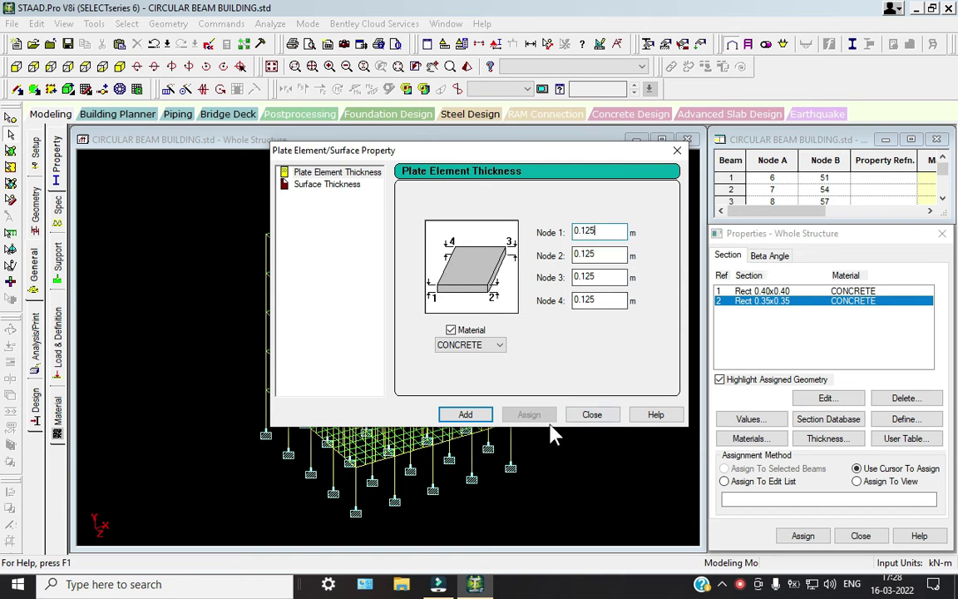
left_click(464, 415)
left_click(594, 414)
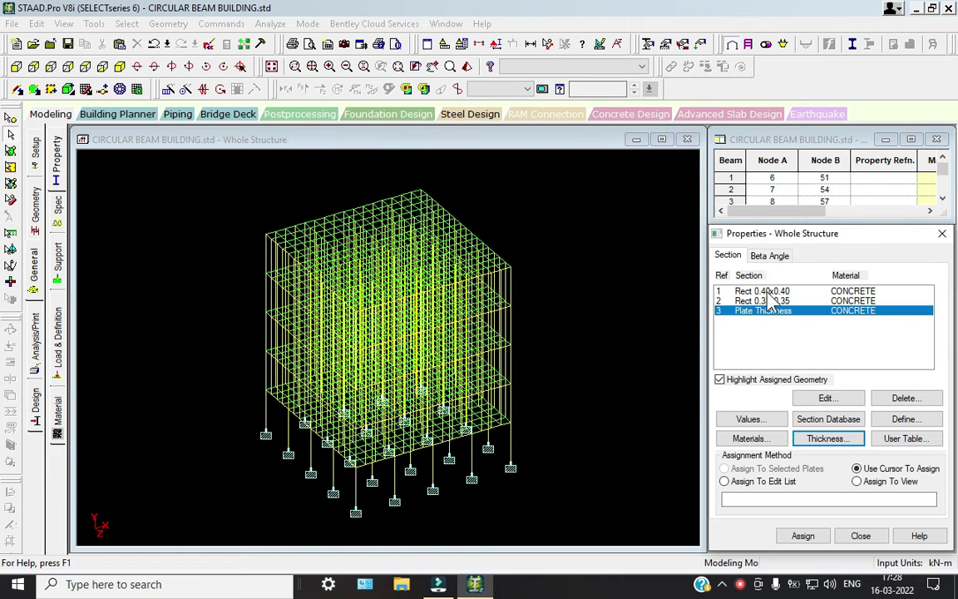
left_click(763, 291)
left_click(127, 23)
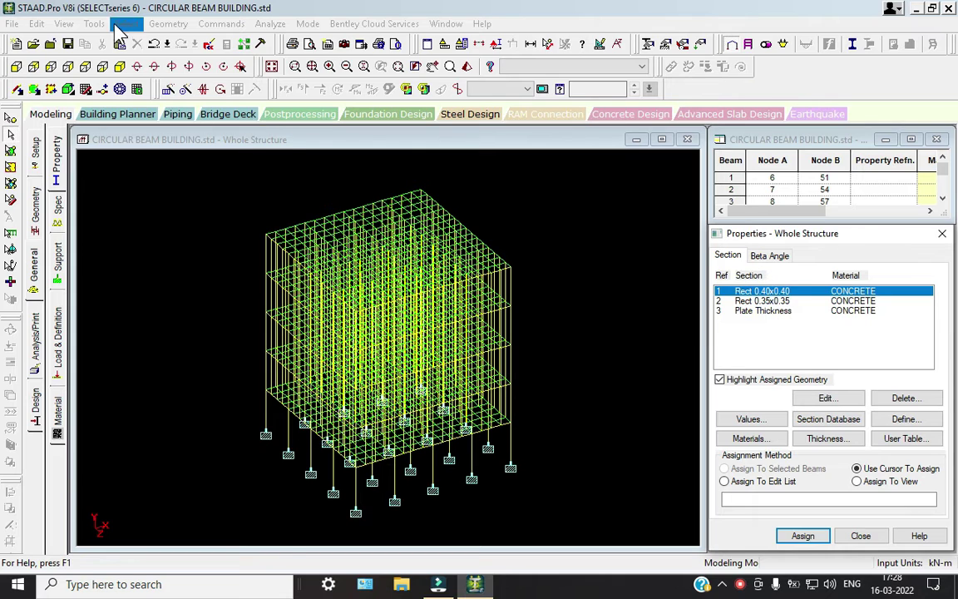
mouse_move(203, 292)
left_click(310, 308)
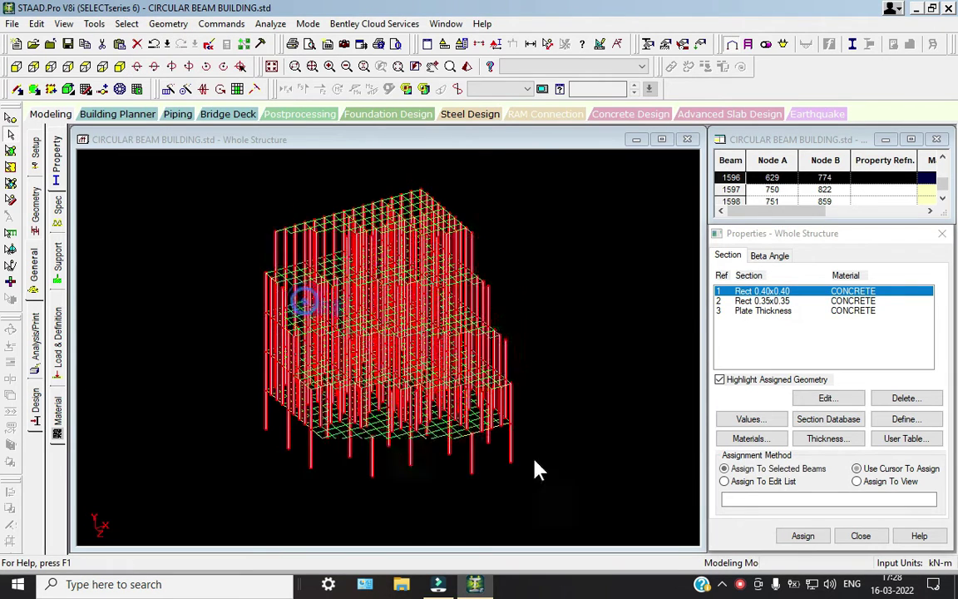
left_click(802, 536)
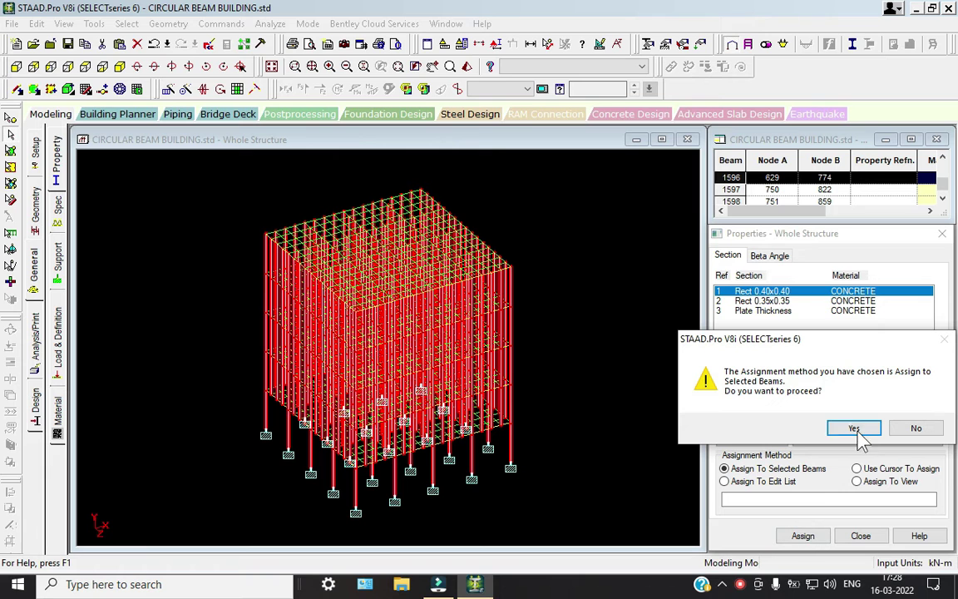
left_click(912, 426)
left_click(547, 345)
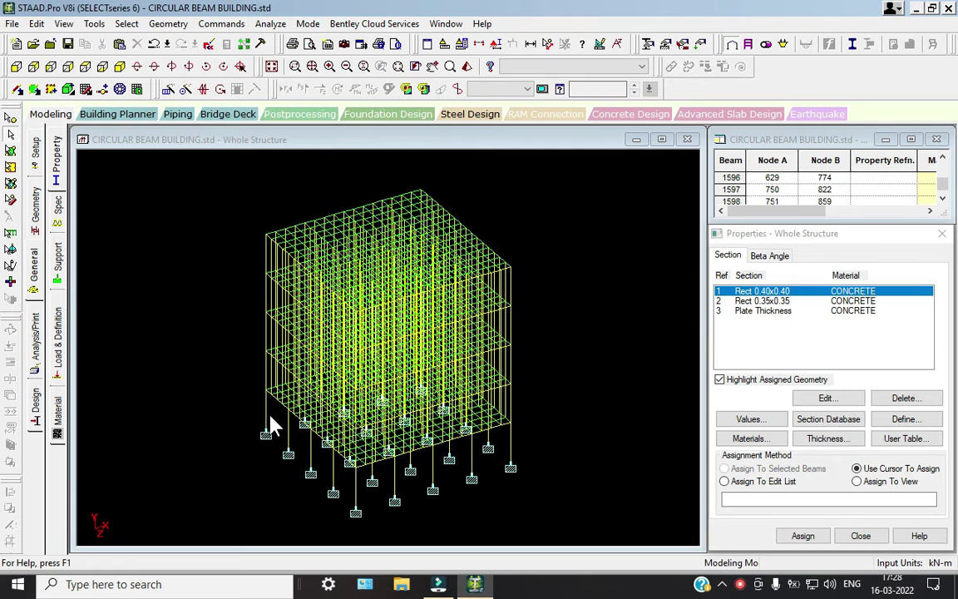
Measure the building's full height along an outer column in the front view, and clear the dimension display.
left_click(16, 66)
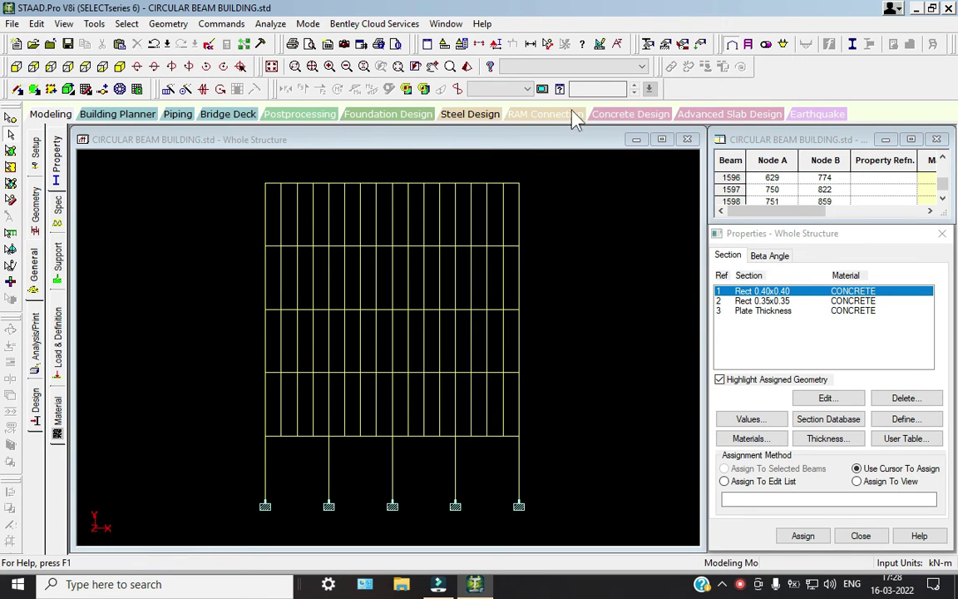
left_click(548, 44)
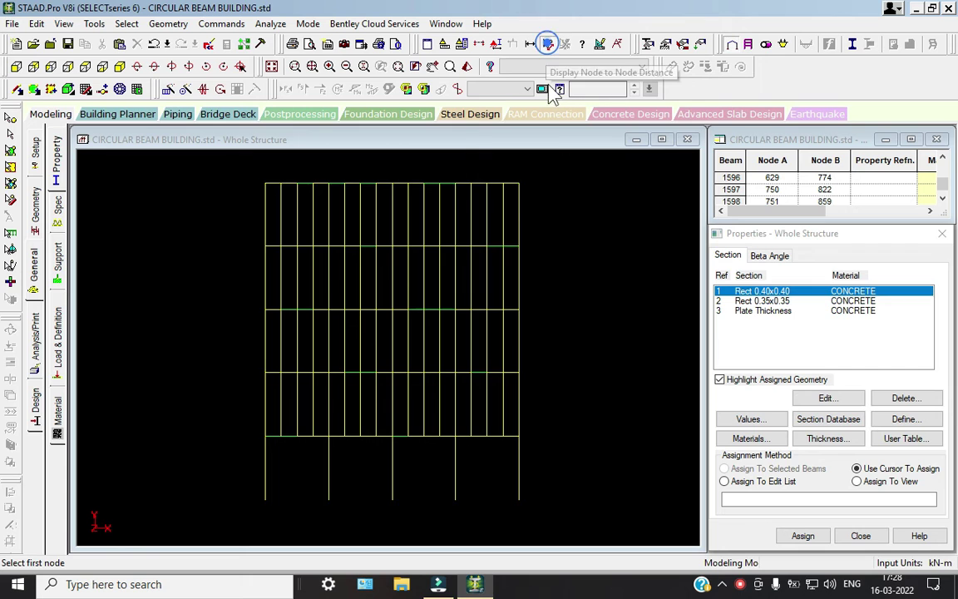
left_click(521, 184)
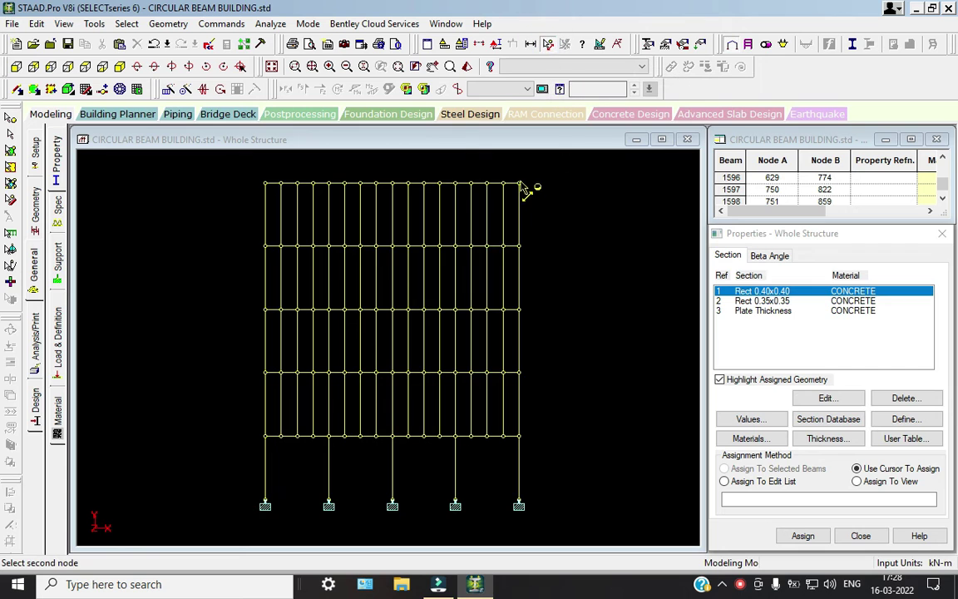
left_click(519, 506)
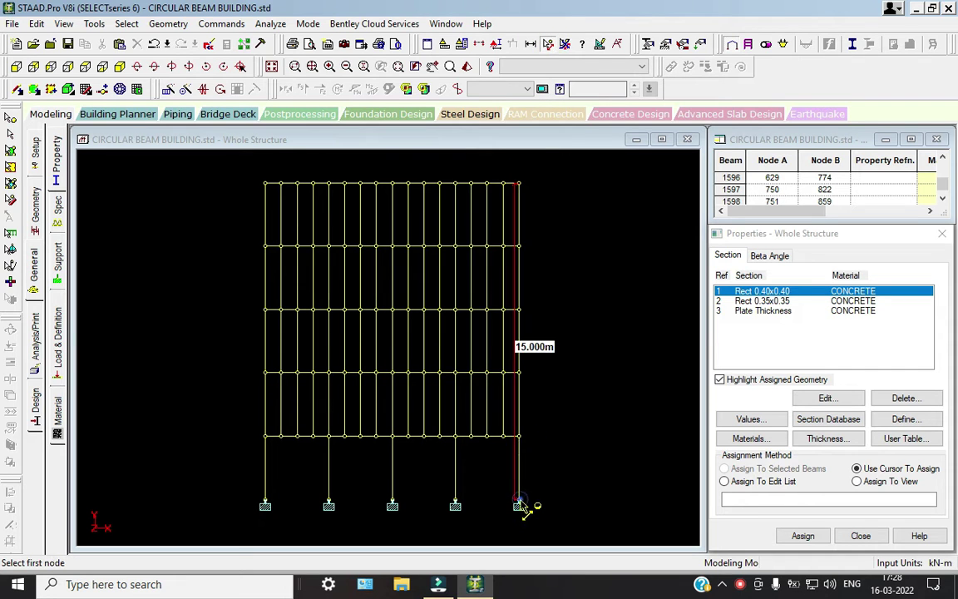
left_click(567, 43)
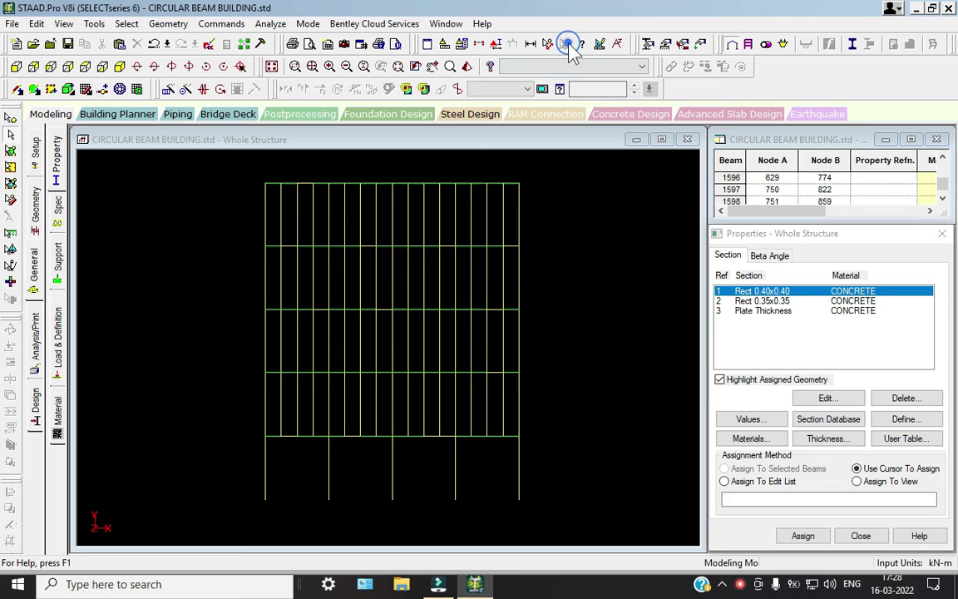
left_click(120, 65)
left_click(166, 24)
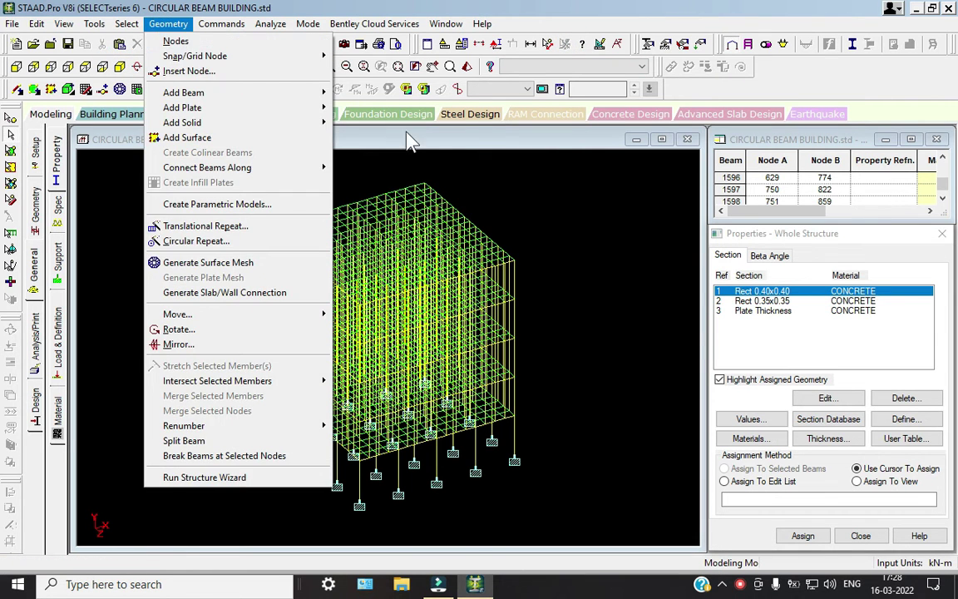
left_click(604, 269)
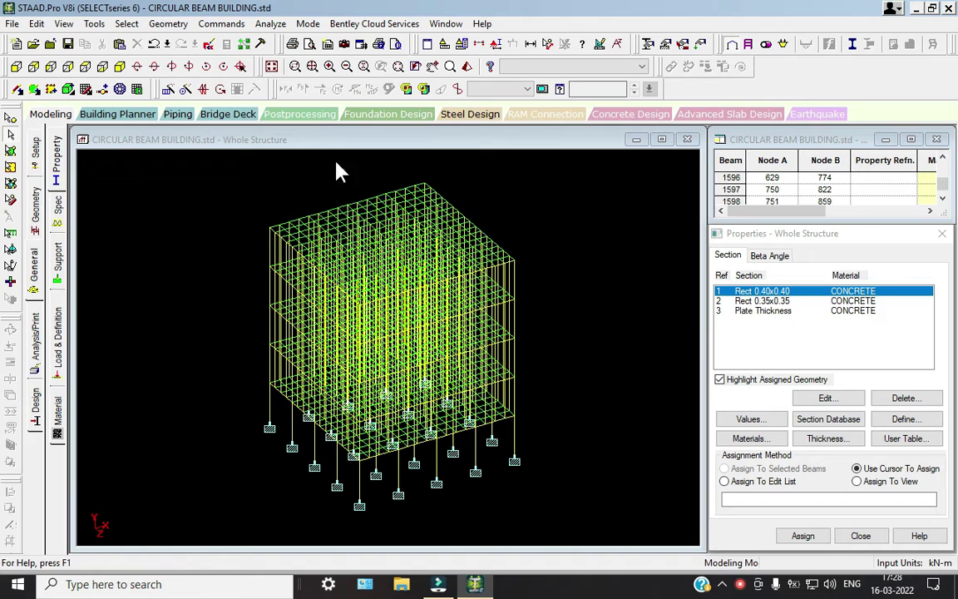
Measure the building's plan size along two adjacent outer edges in the top view, and clear the dimension display.
left_click(84, 66)
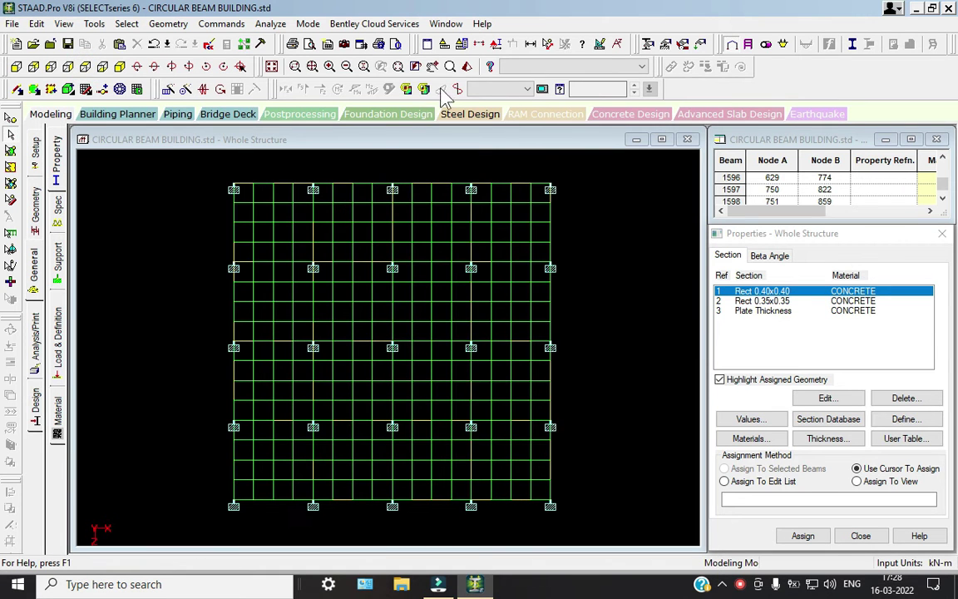
left_click(548, 43)
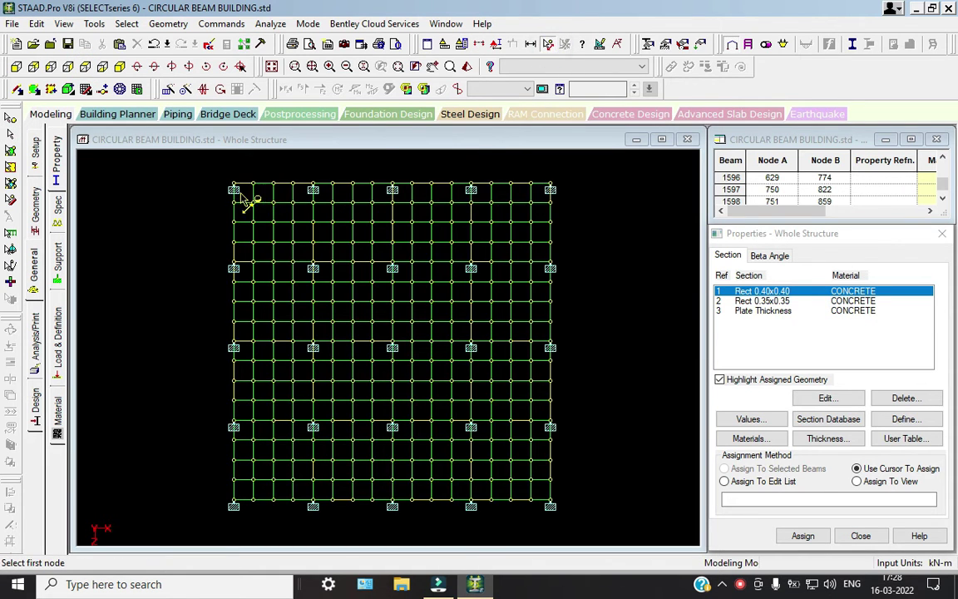
left_click(235, 189)
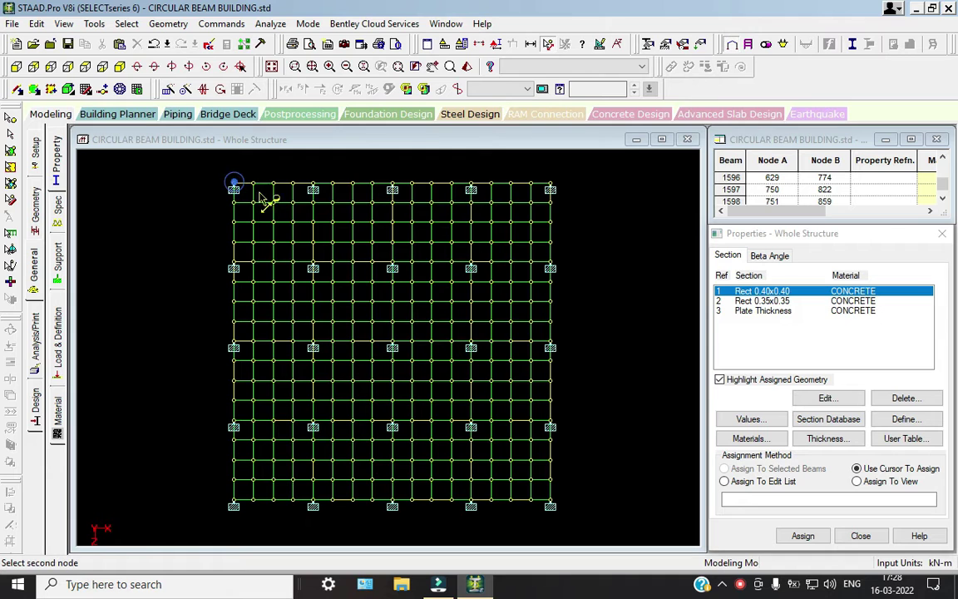
left_click(550, 190)
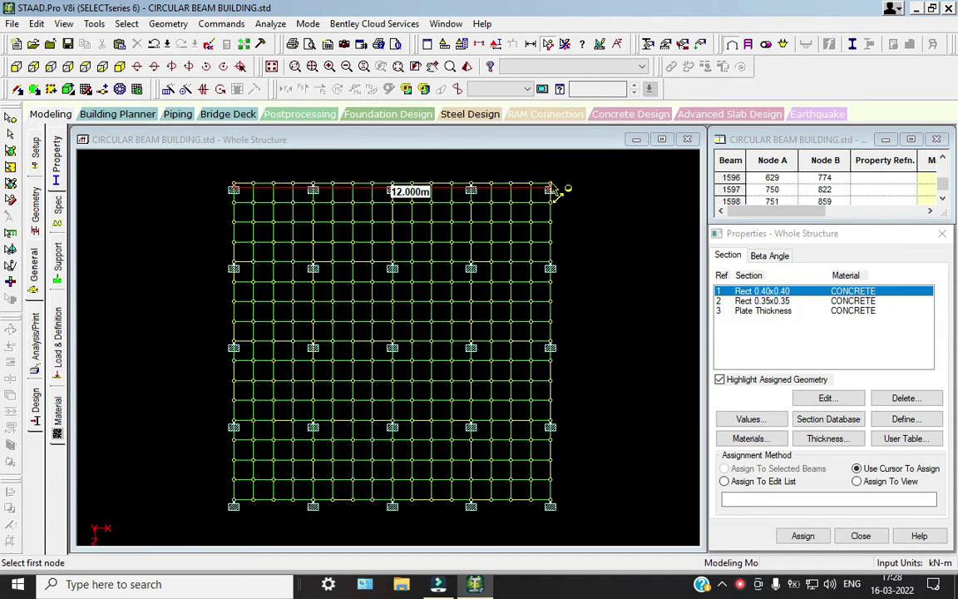
left_click(550, 190)
left_click(551, 505)
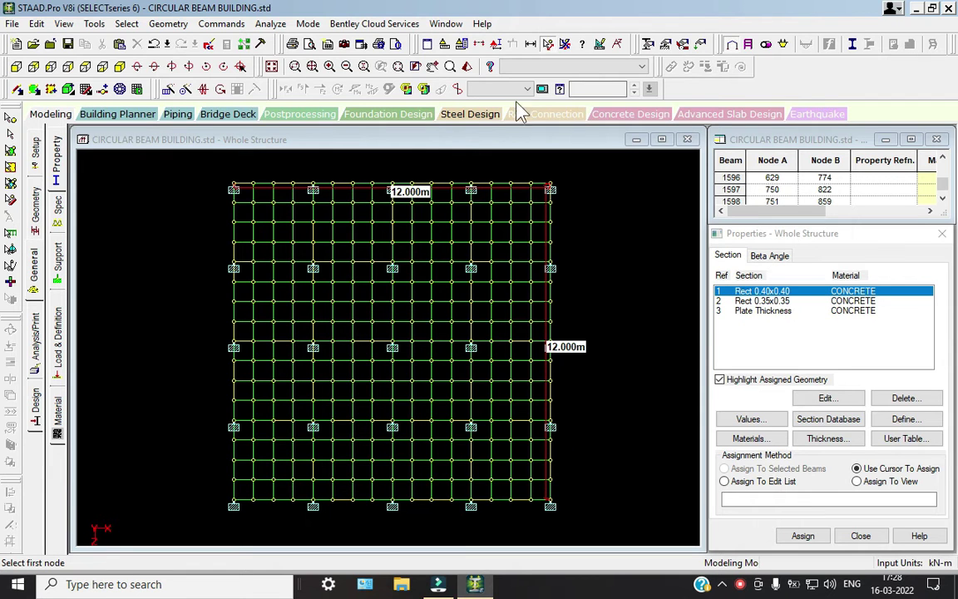
left_click(564, 42)
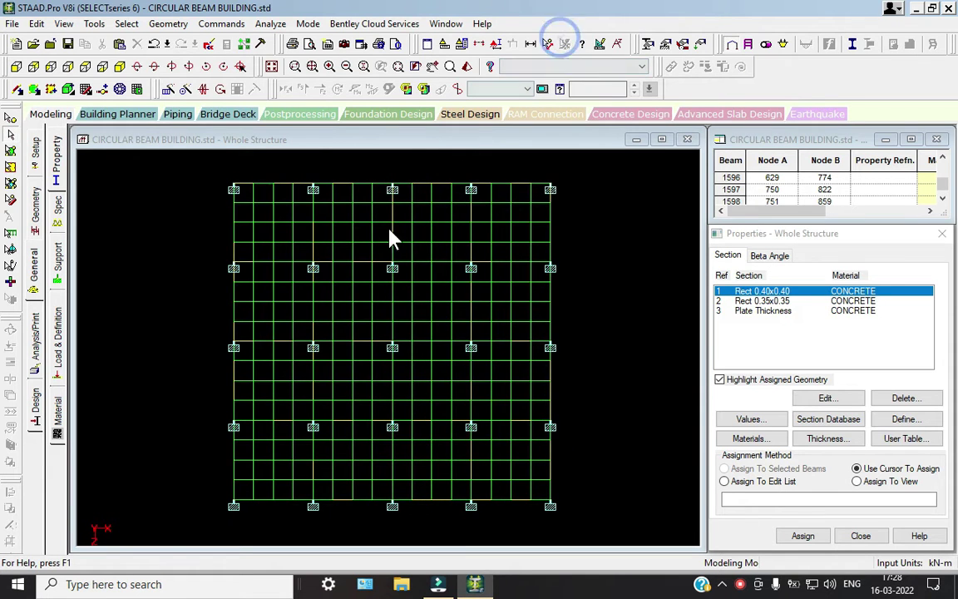
left_click(120, 67)
left_click(168, 23)
left_click(258, 479)
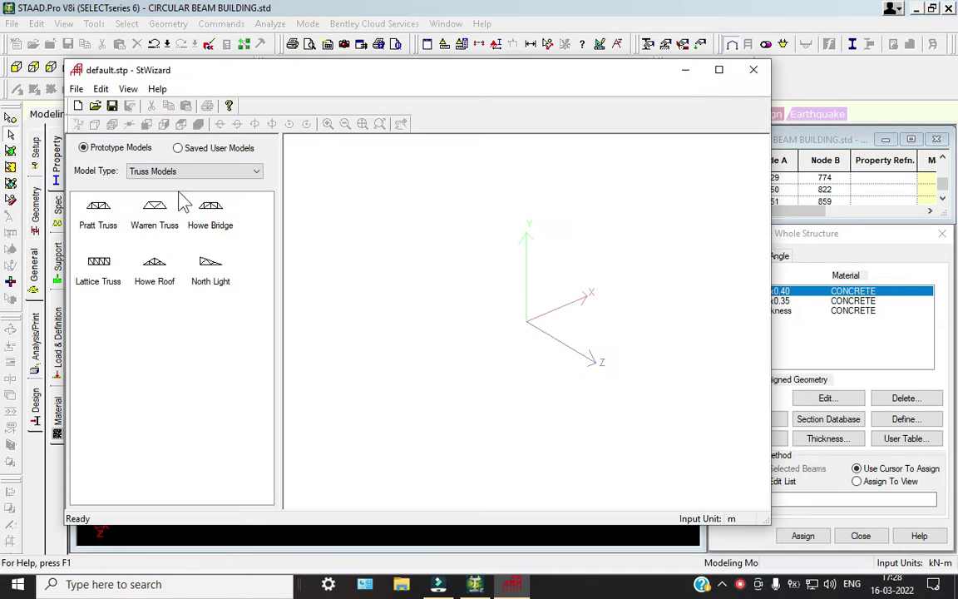
left_click(178, 171)
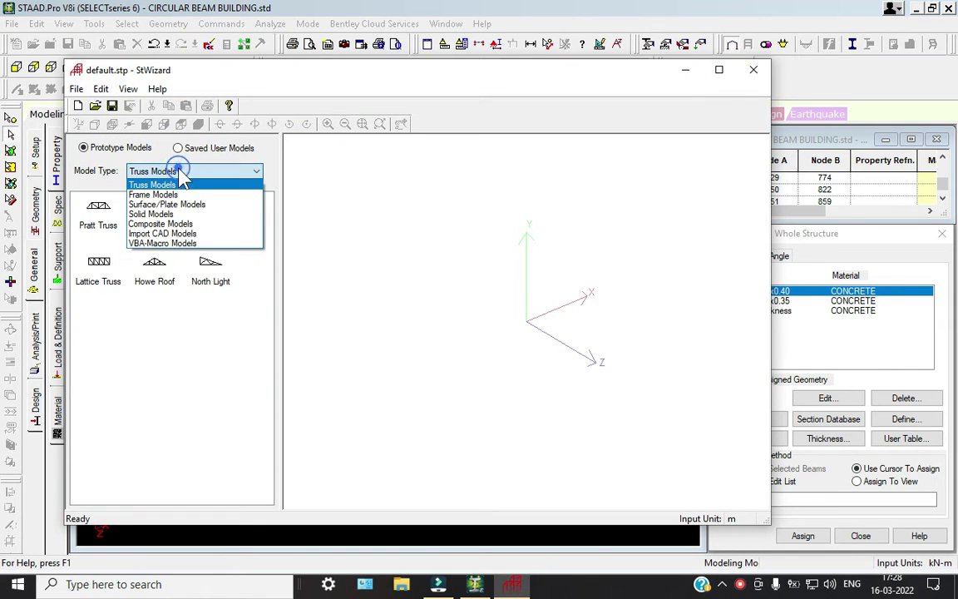
left_click(167, 185)
left_click(157, 171)
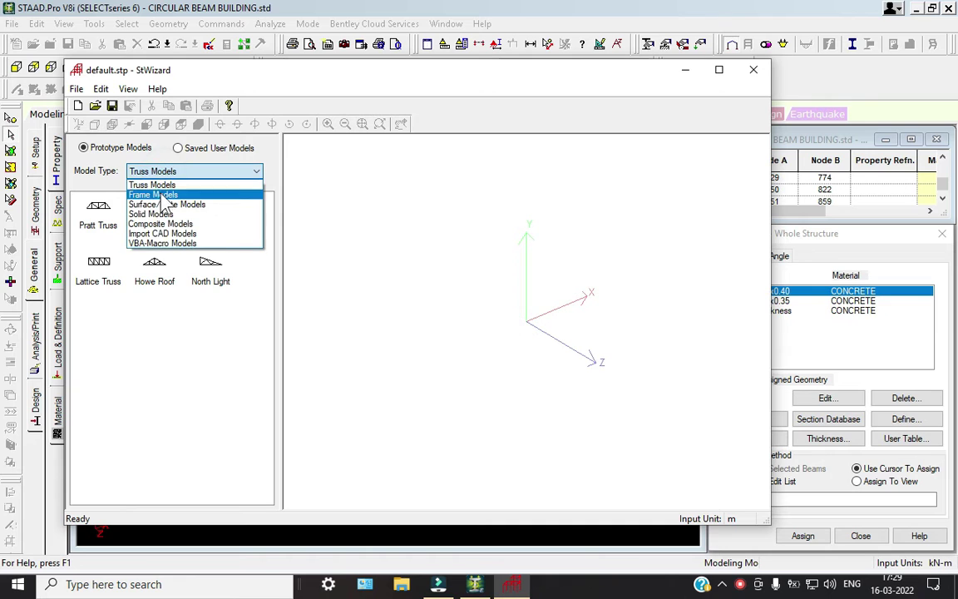
left_click(164, 195)
left_click(100, 281)
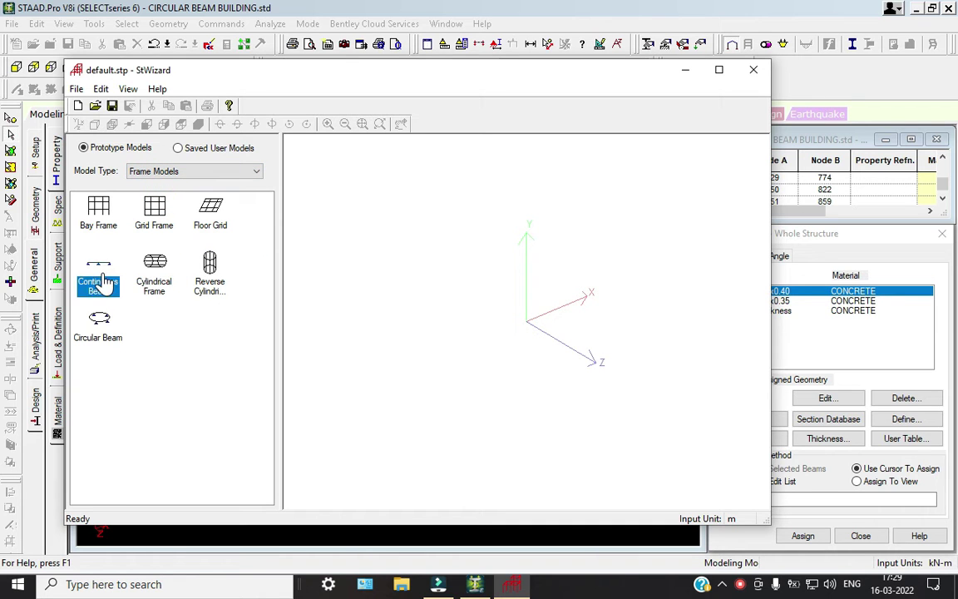
double_click(99, 326)
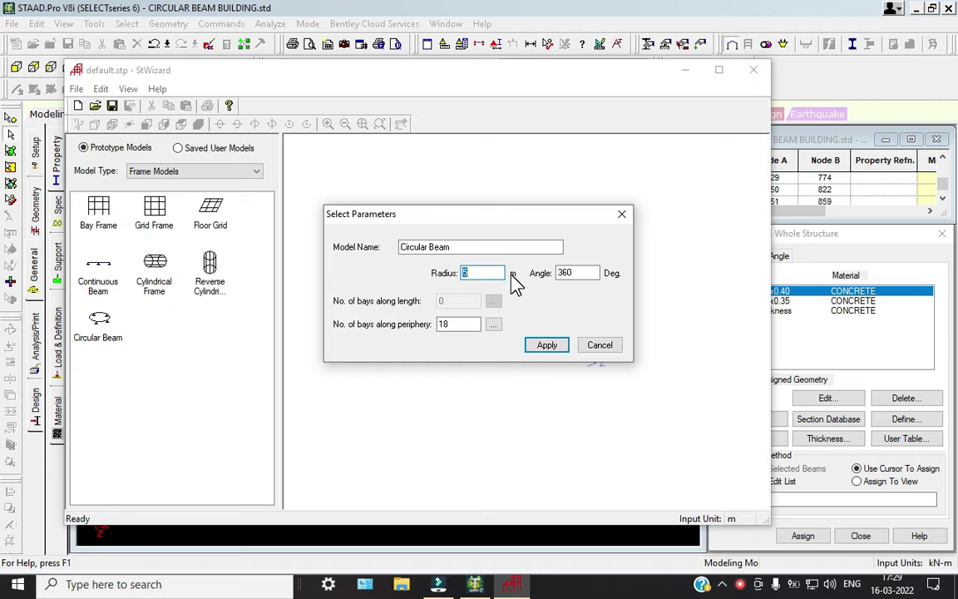
type("2")
key("BackSpace")
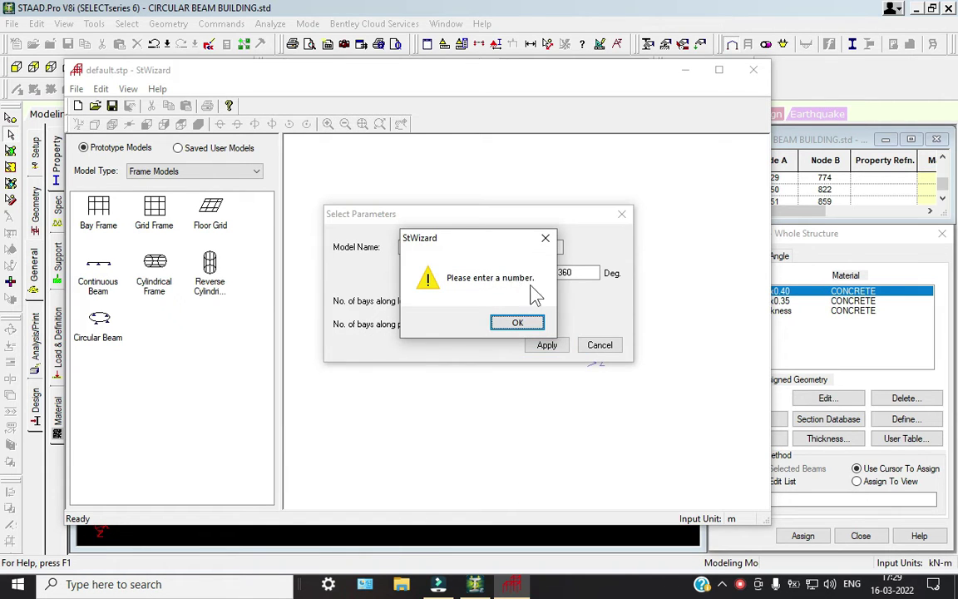
left_click(532, 325)
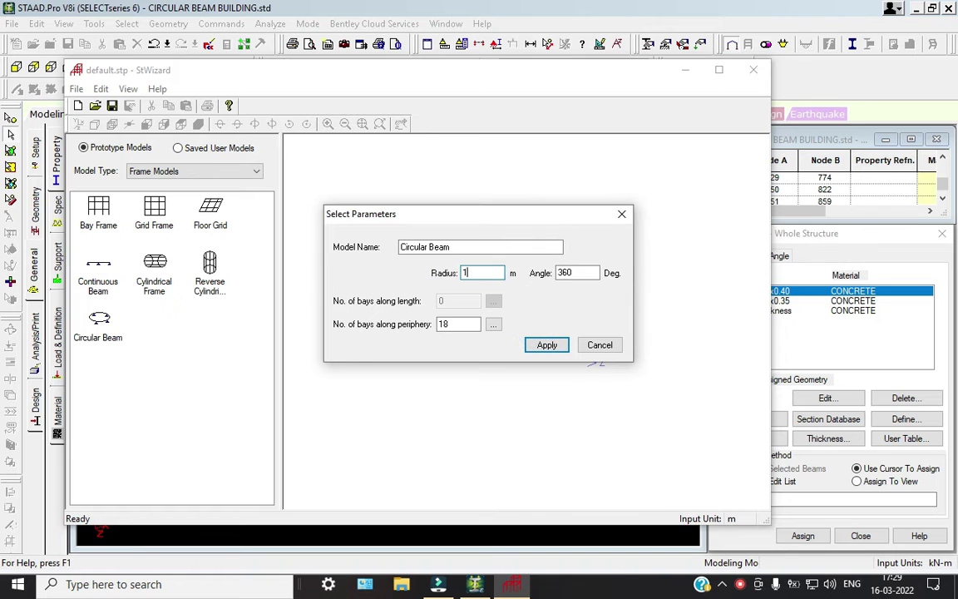
double_click(457, 326)
left_click(542, 345)
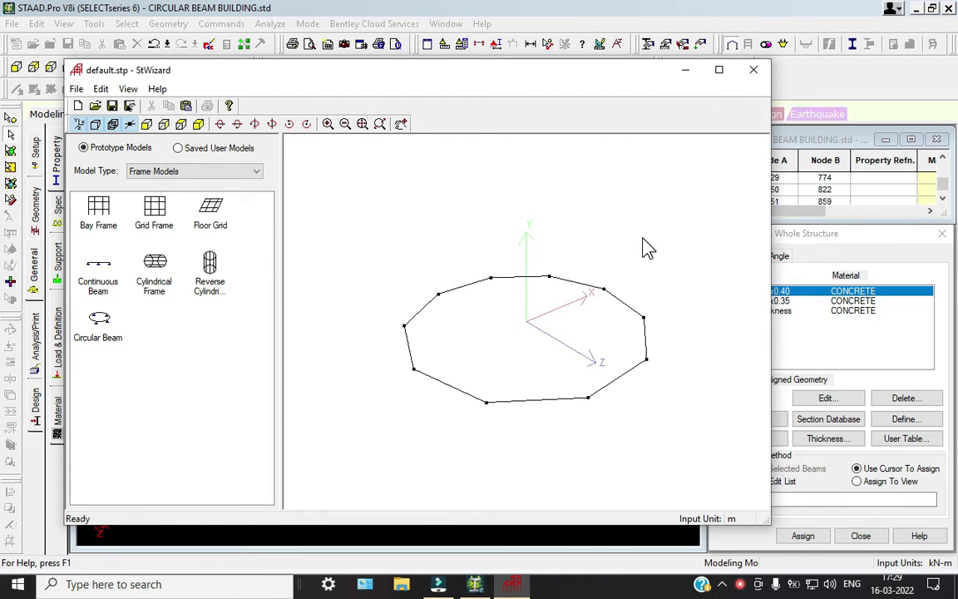
left_click_drag(621, 76, 665, 412)
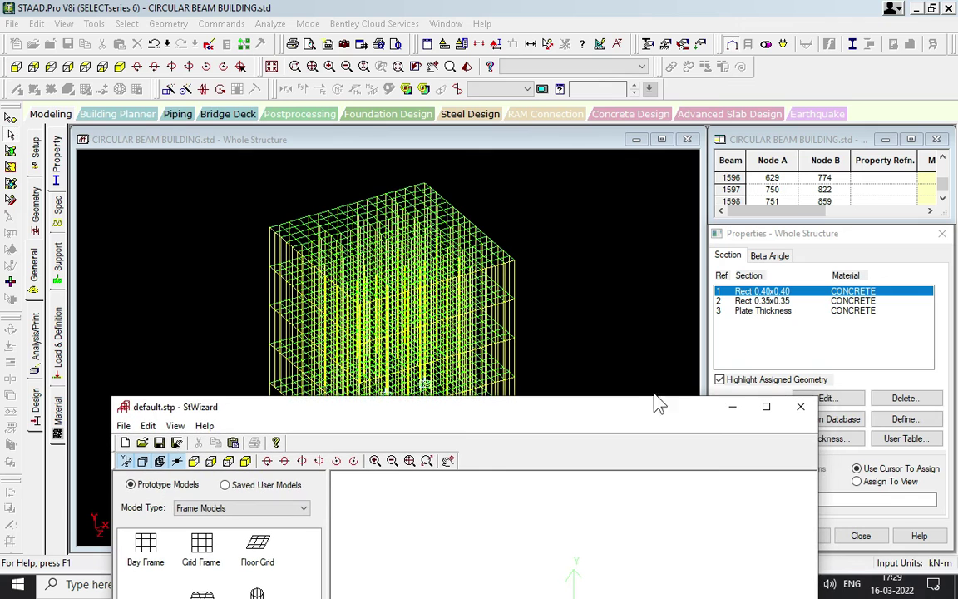
left_click(800, 406)
left_click(575, 323)
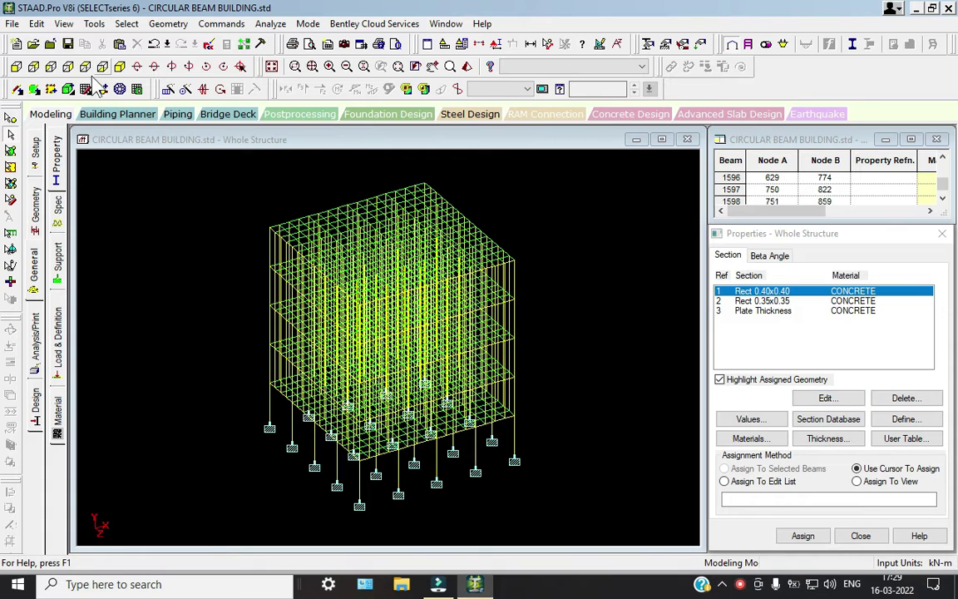
Accept the auto-save and save the modified building structure.
left_click(15, 66)
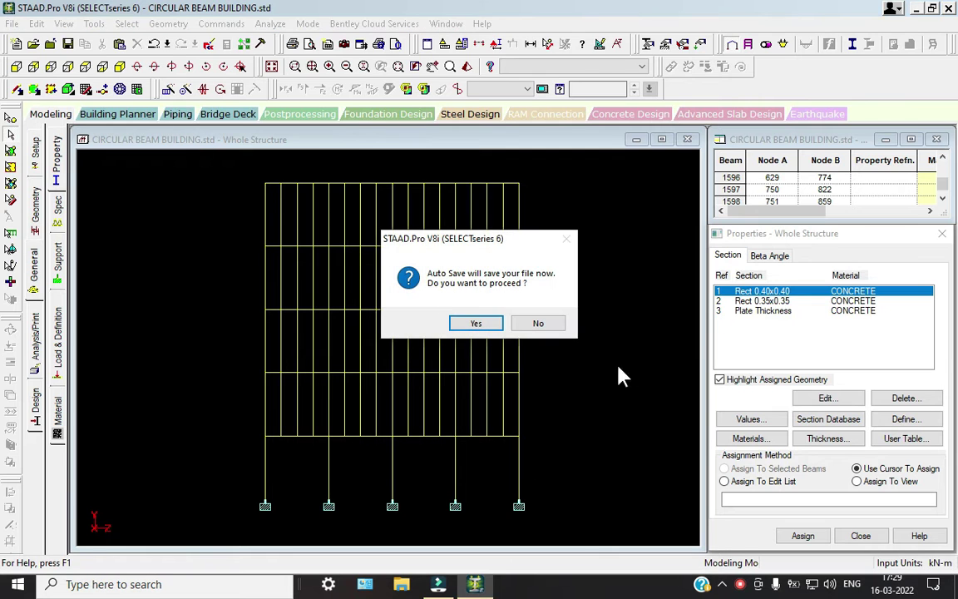
left_click(485, 323)
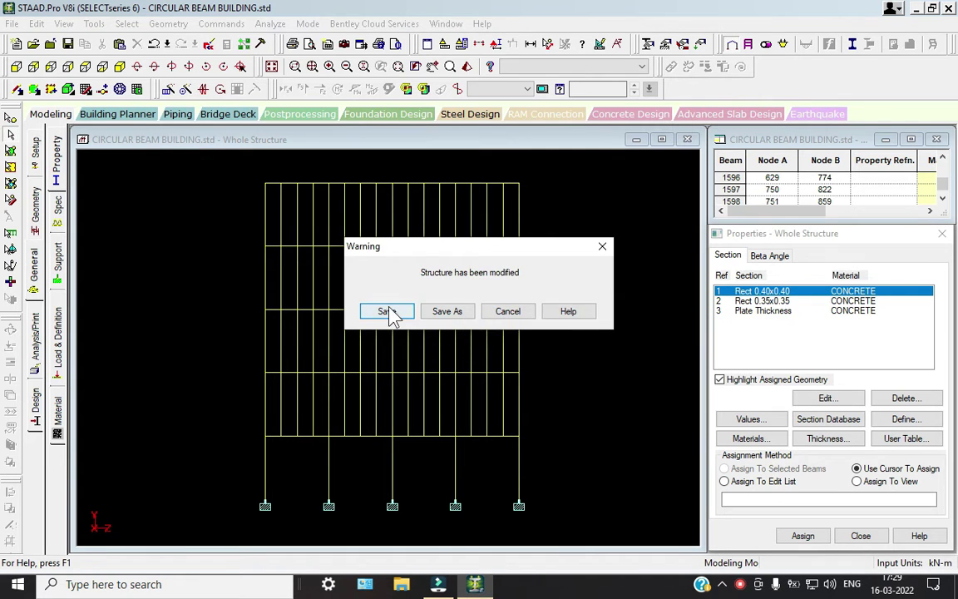
left_click(389, 314)
Generate a Circular Beam frame prototype in the Structure Wizard with a 12 m radius, 360° angle and 4 bays along the periphery.
left_click(122, 68)
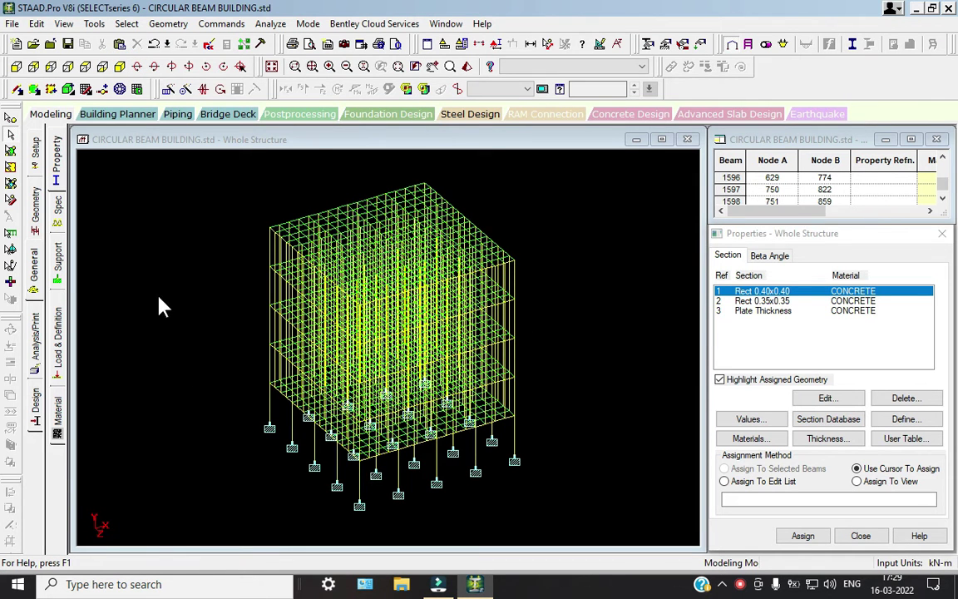
left_click(168, 23)
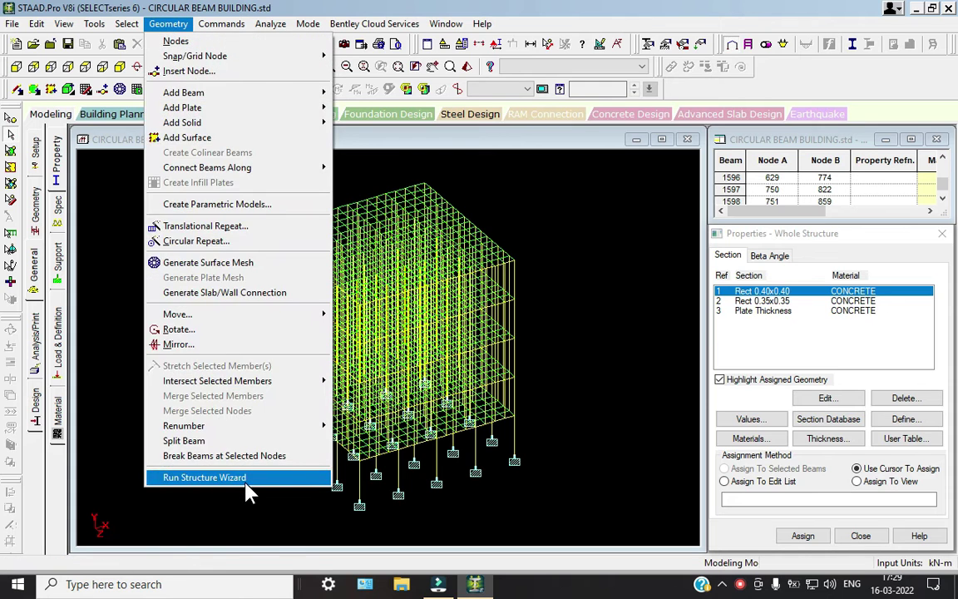
left_click(245, 481)
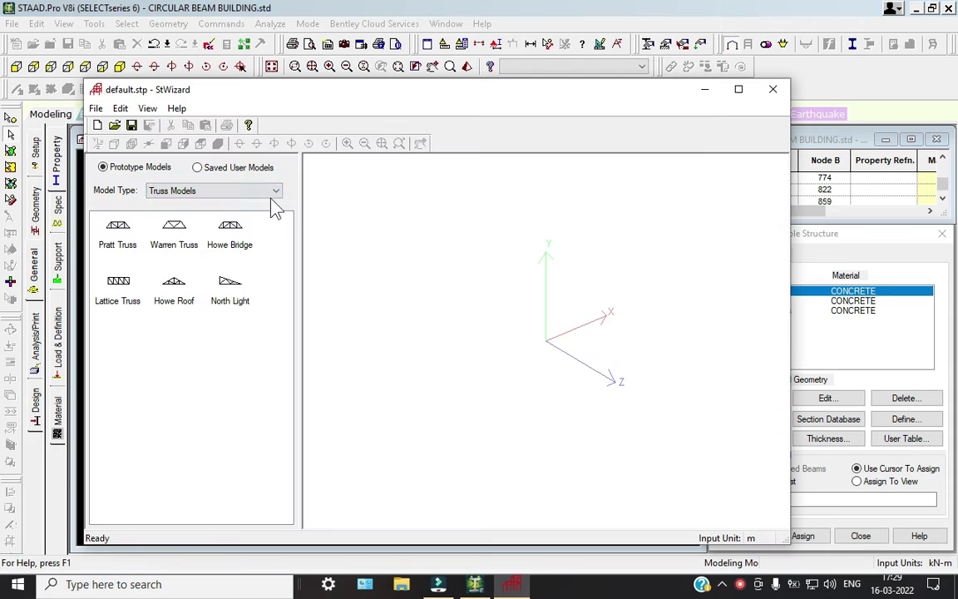
left_click(241, 191)
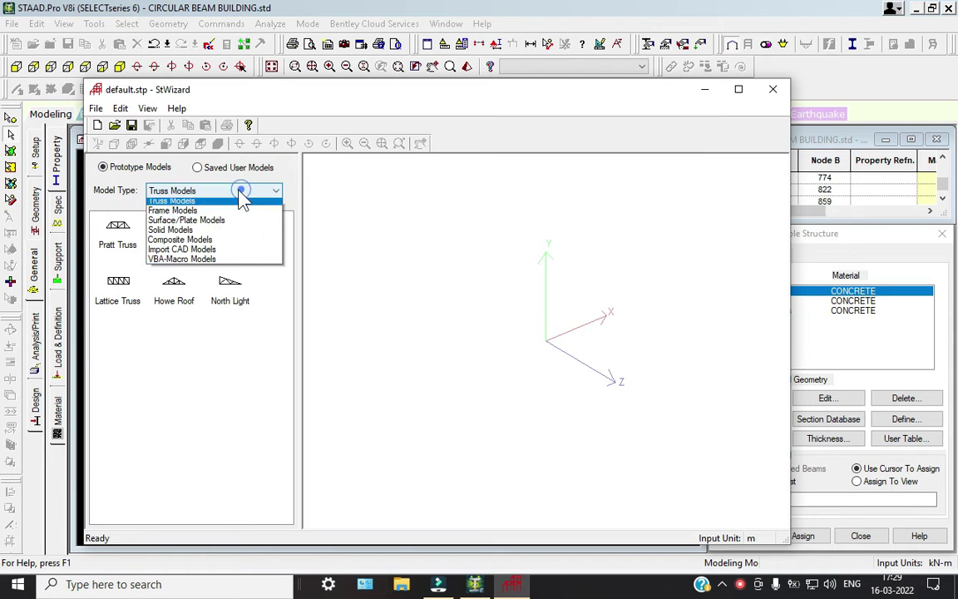
left_click(206, 215)
double_click(117, 339)
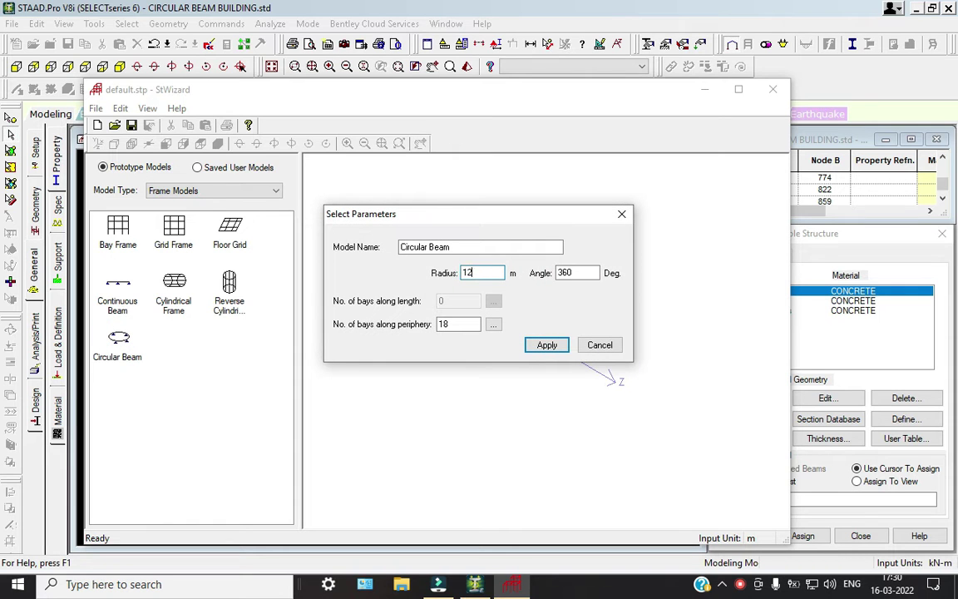
double_click(447, 324)
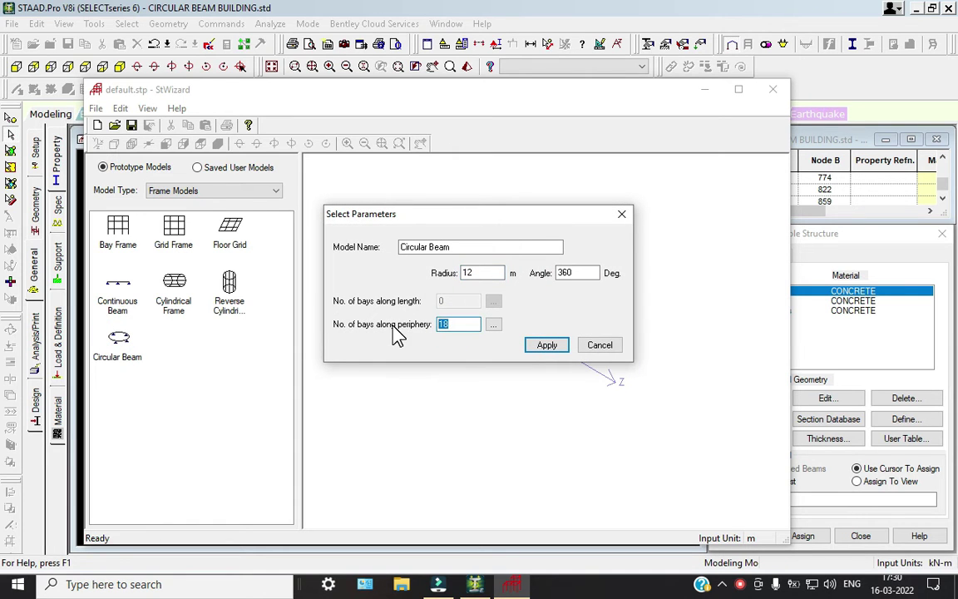
type("4")
left_click(546, 346)
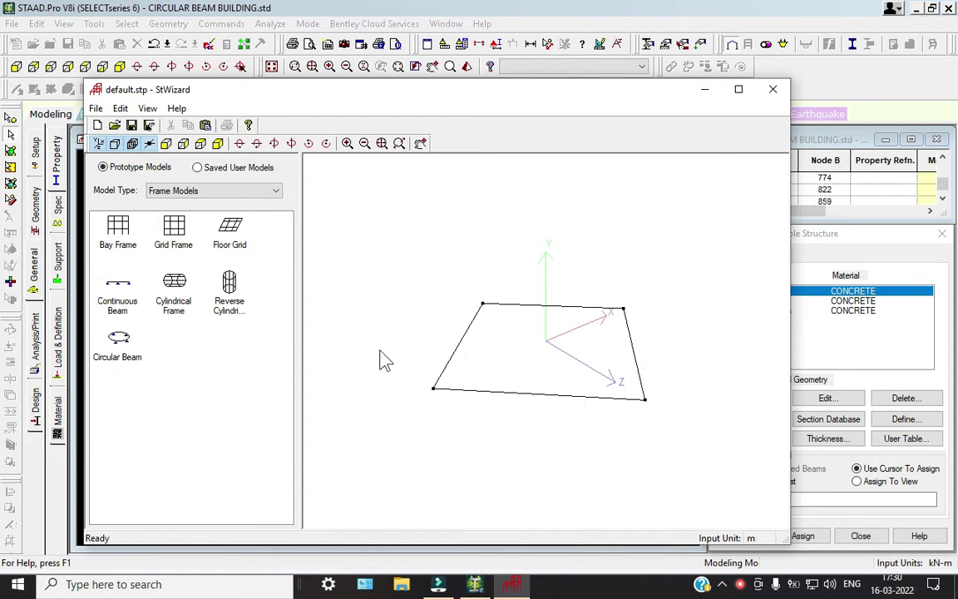
Regenerate the 12 m radius circular beam prototype with 8 bays along the periphery.
double_click(115, 350)
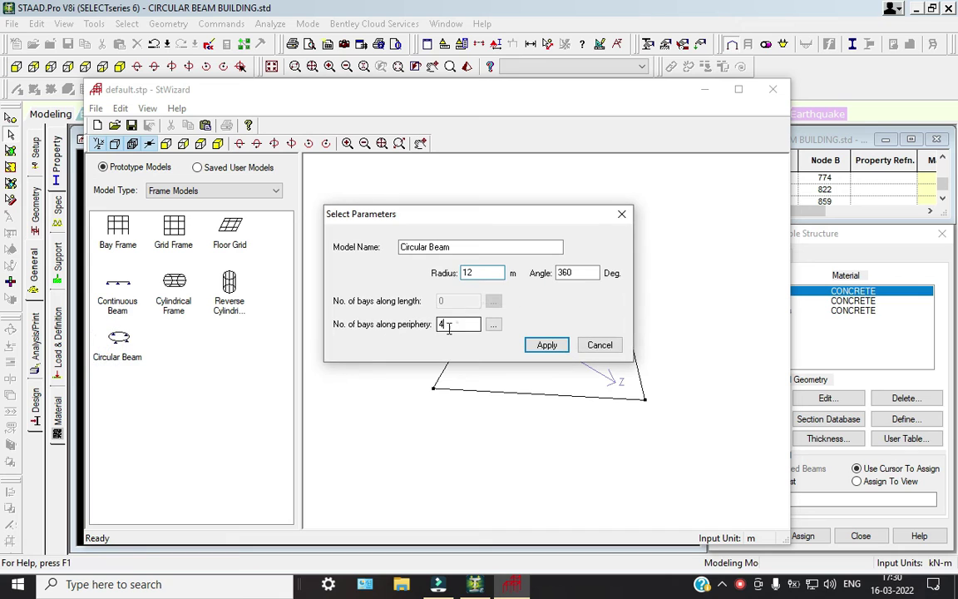
double_click(453, 323)
type("8")
left_click(546, 345)
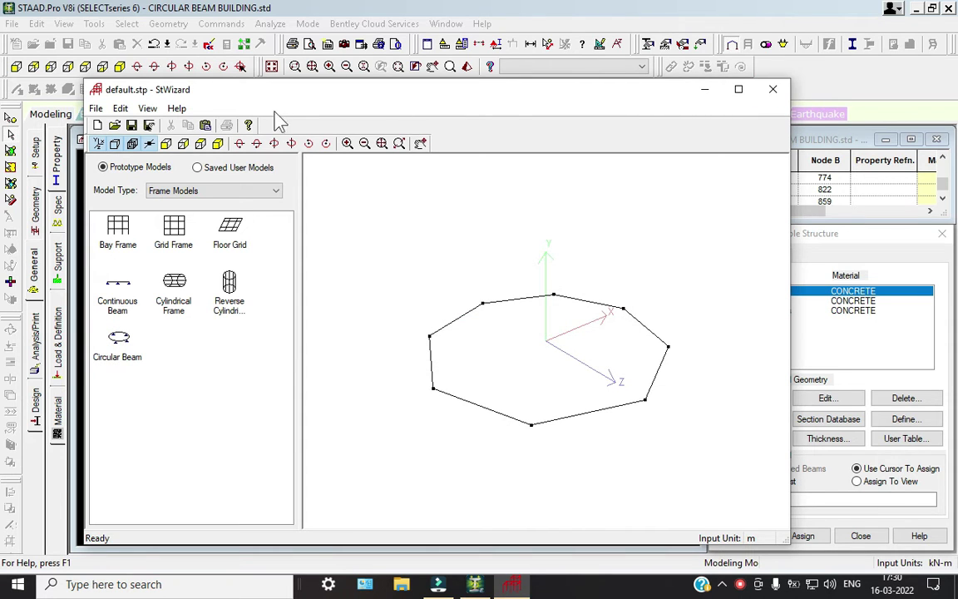
Try to merge the circular beam prototype into the building with a Y offset of 15 m, and undo the merge.
left_click(206, 127)
left_click(513, 322)
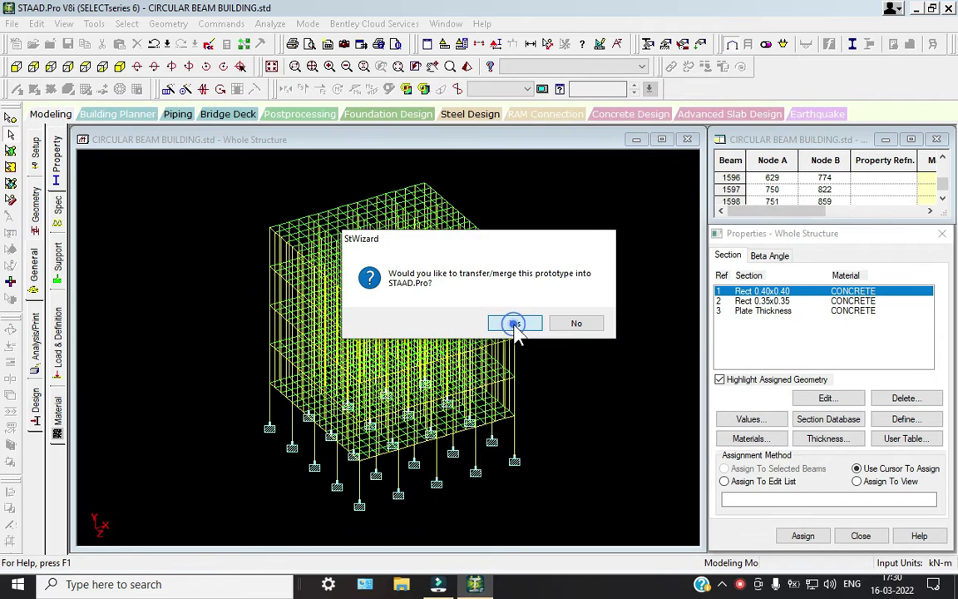
double_click(424, 320)
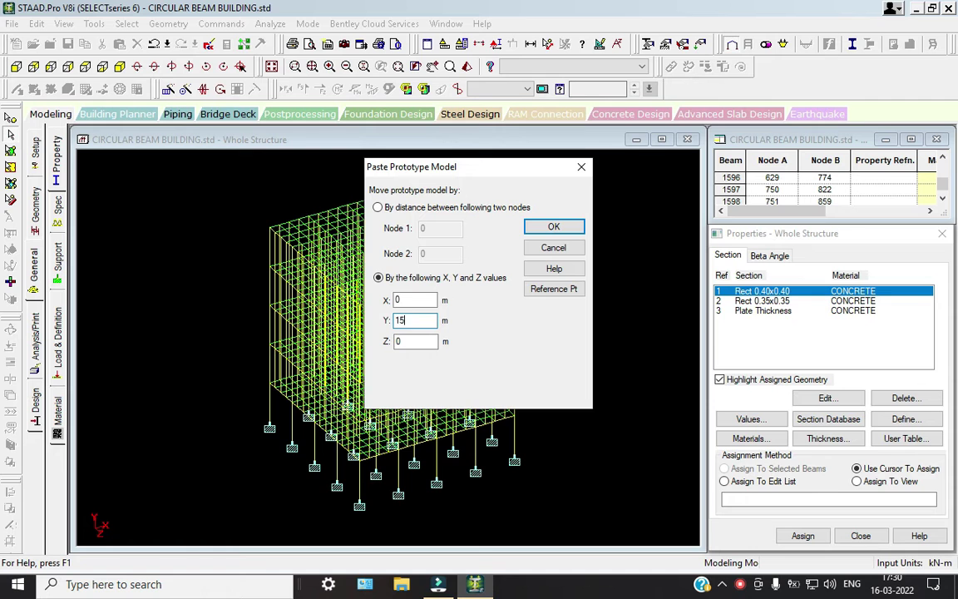
key("Return")
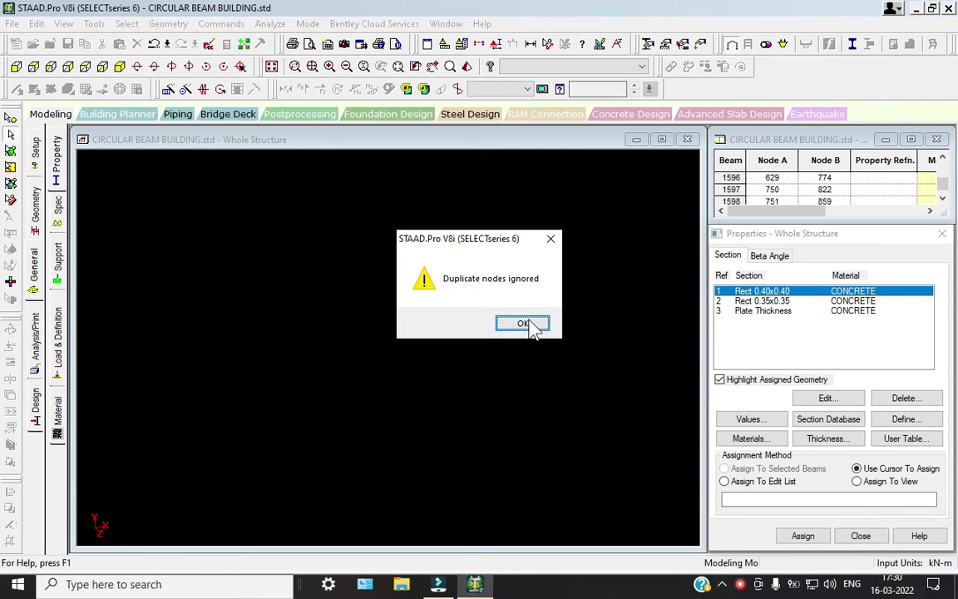
left_click(532, 324)
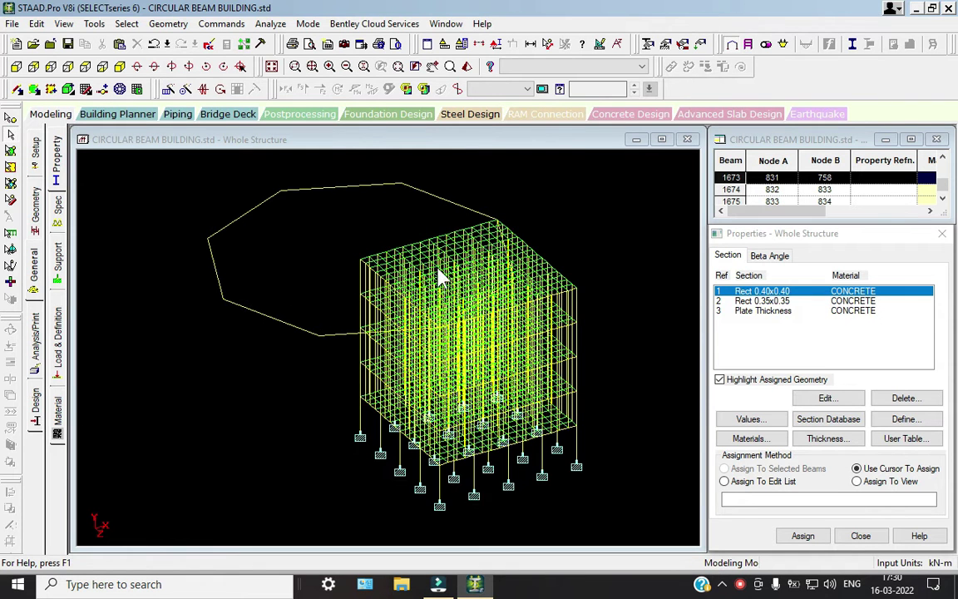
scroll(473, 267, "up", 3)
middle_click_drag(473, 267, 428, 327)
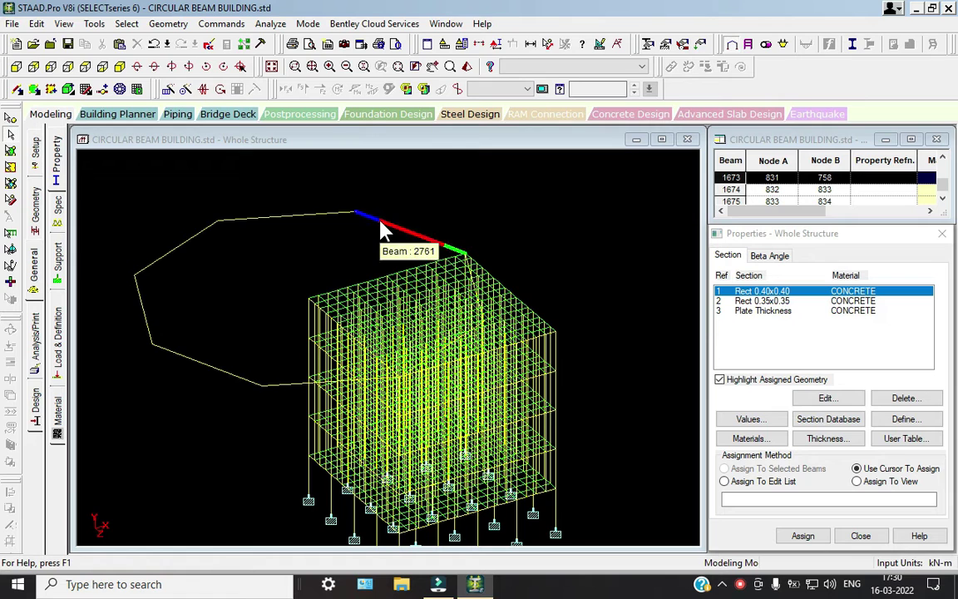
key("ctrl+z")
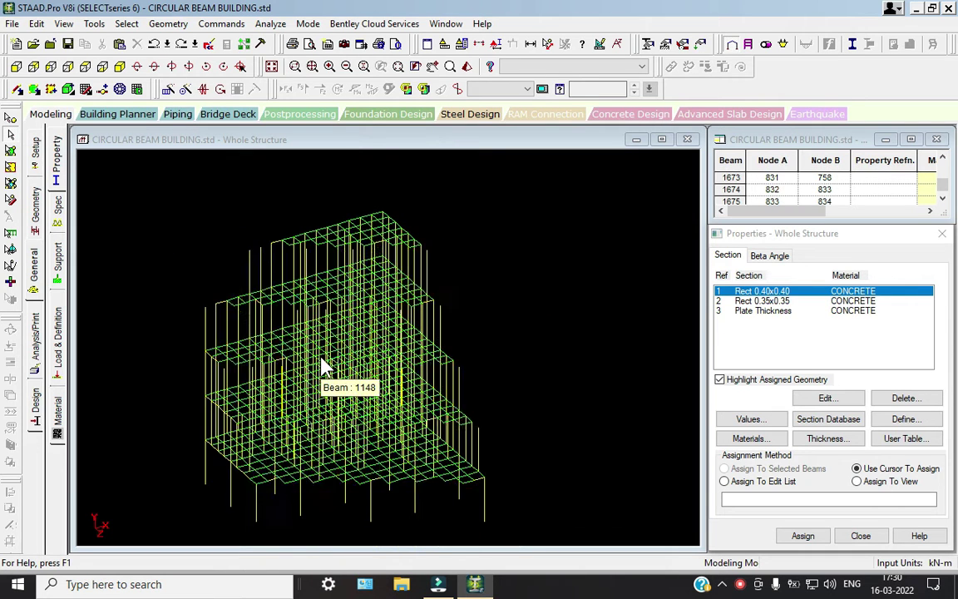
Run the Structure Wizard again and generate a Circular Beam frame prototype with 8 bays along the periphery.
left_click(162, 25)
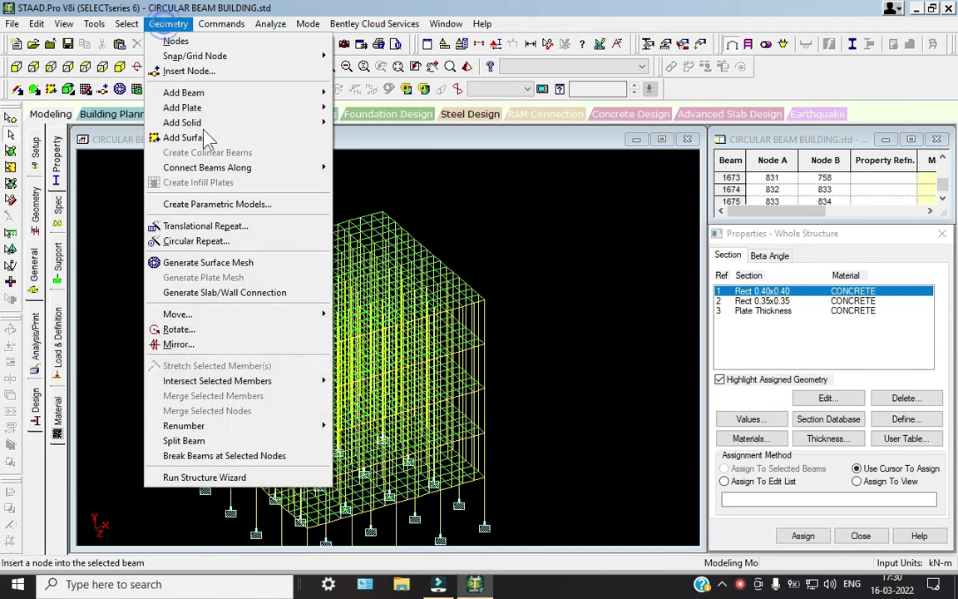
left_click(272, 479)
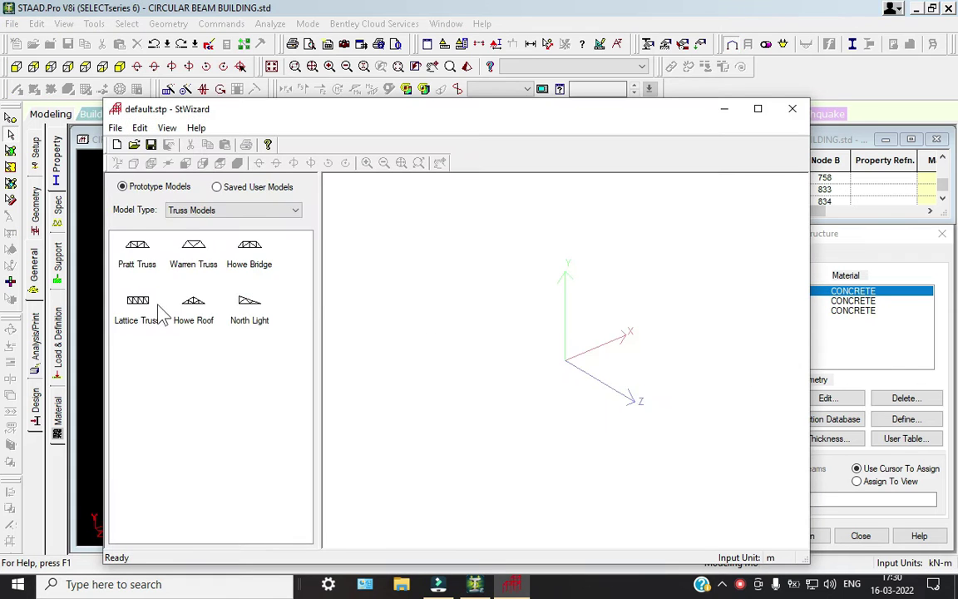
left_click(210, 211)
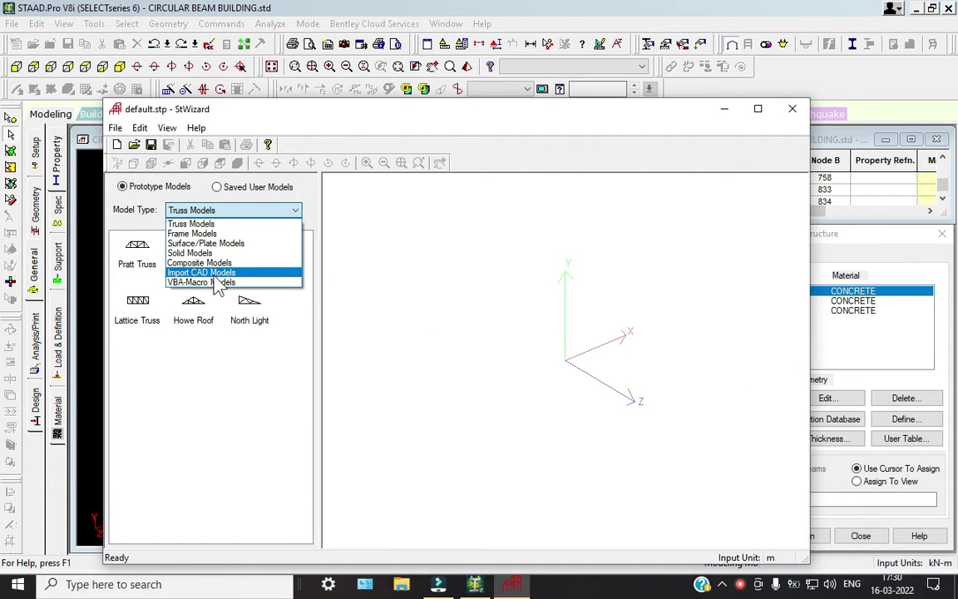
left_click(198, 233)
left_click(139, 359)
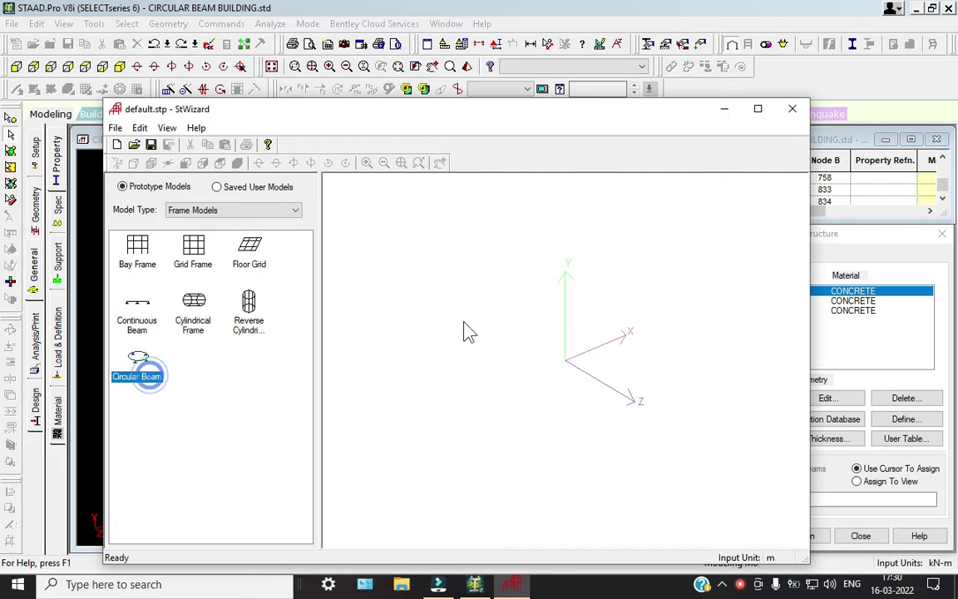
double_click(138, 359)
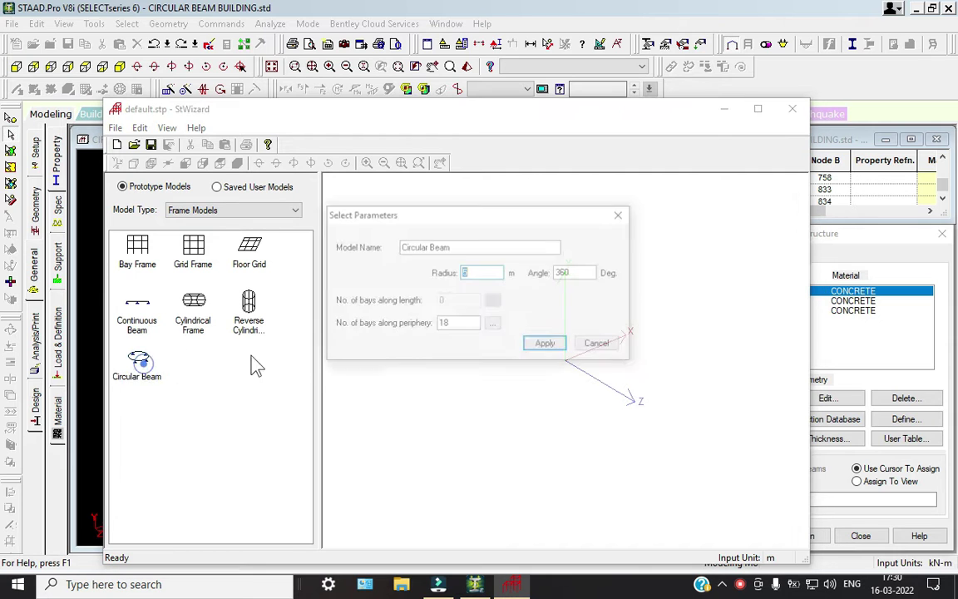
double_click(466, 324)
type("8")
left_click(537, 344)
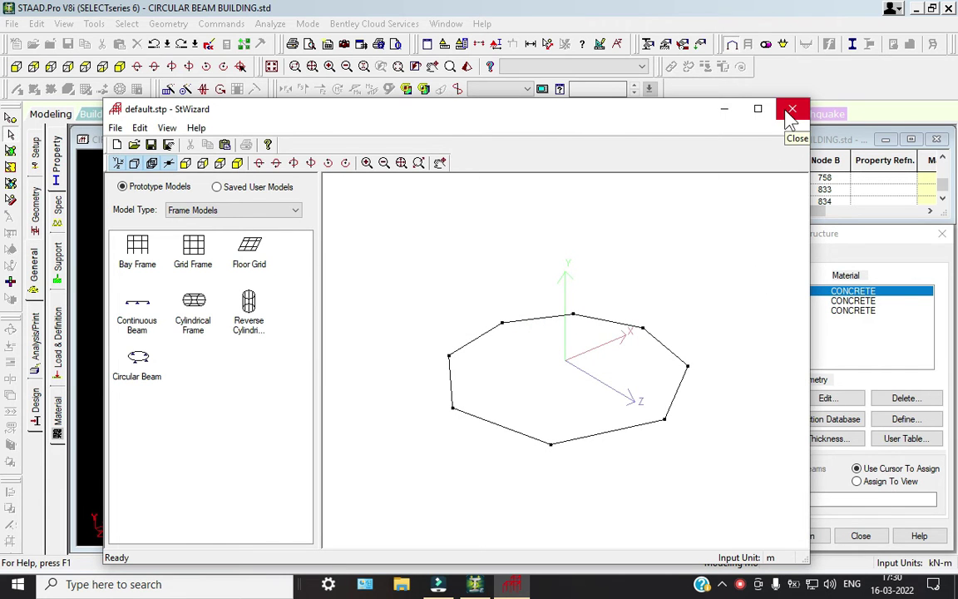
Try to merge the circular beam prototype at the top corner node by its reference point, offset X 6, Y 15, Z 12 m, and undo the merge.
left_click(791, 119)
left_click(516, 324)
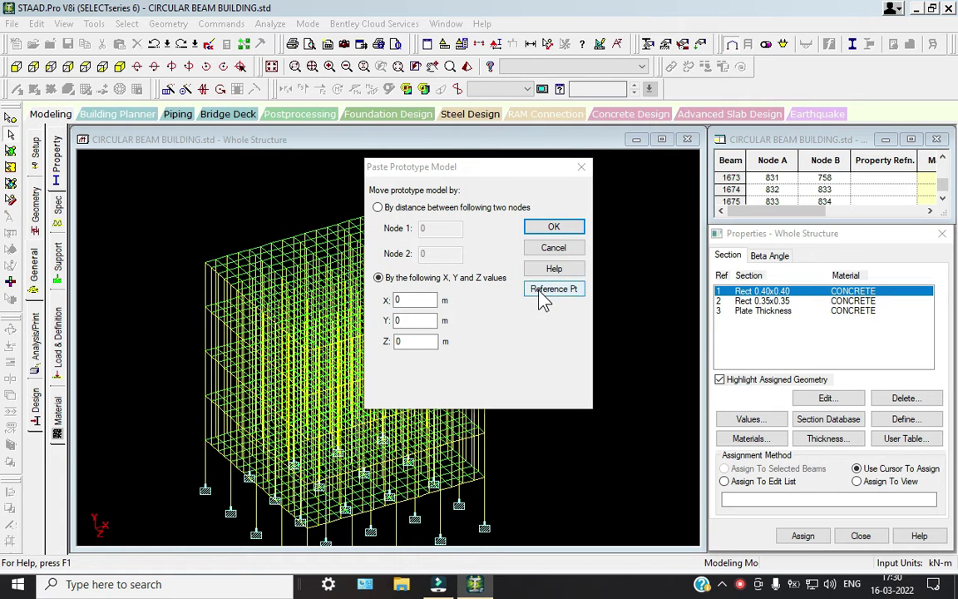
left_click(542, 290)
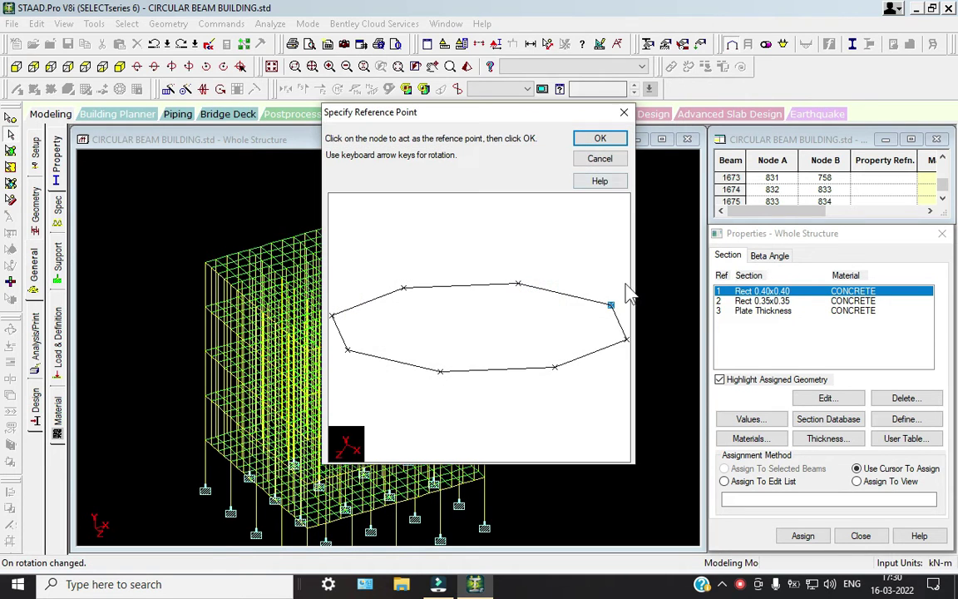
left_click(595, 139)
scroll(467, 286, "up", 2)
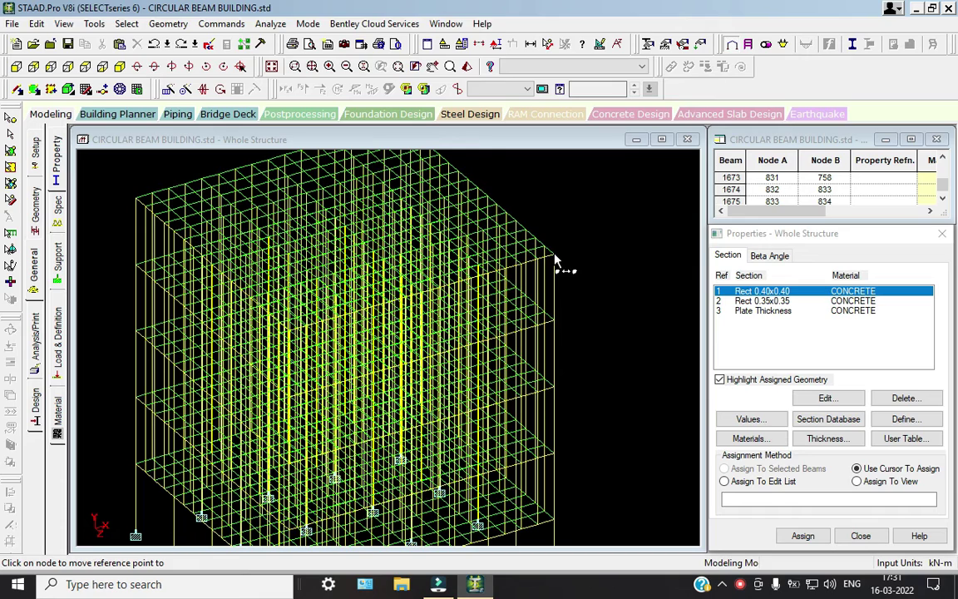
left_click(555, 260)
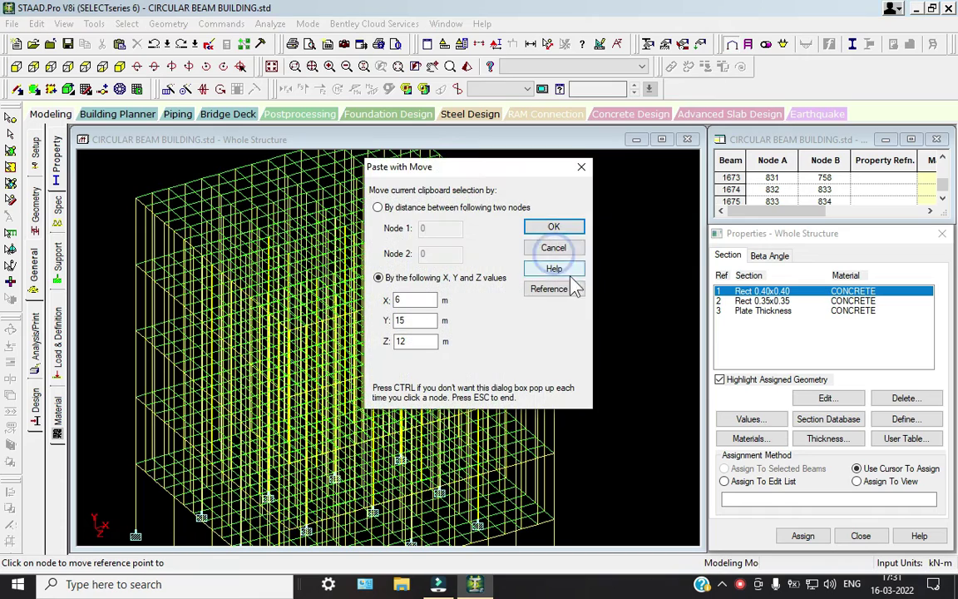
left_click(554, 228)
left_click(537, 316)
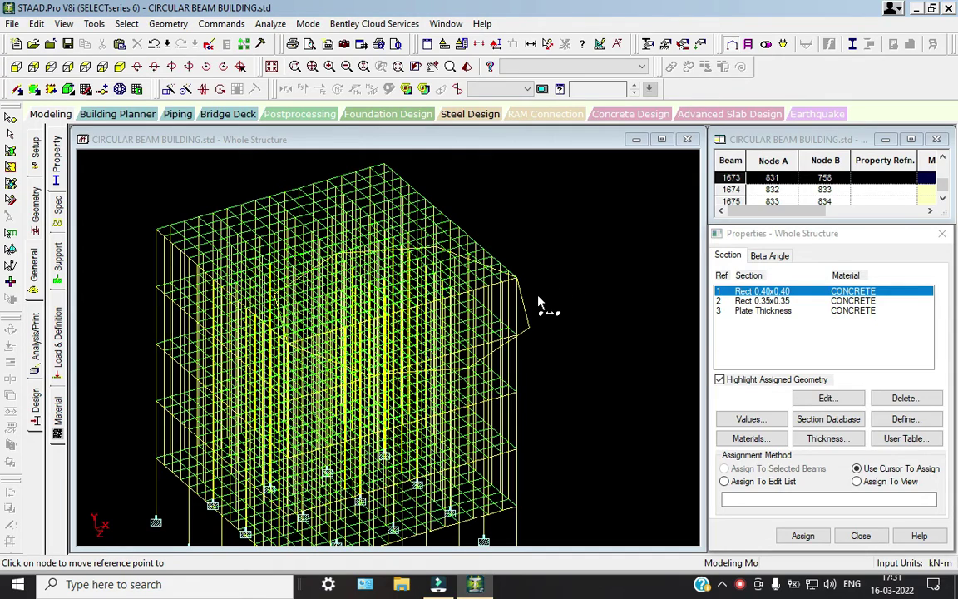
key("ctrl+z")
Isolate the top floor slab in the front view and show it alone in the isometric view.
middle_click_drag(532, 292, 540, 342)
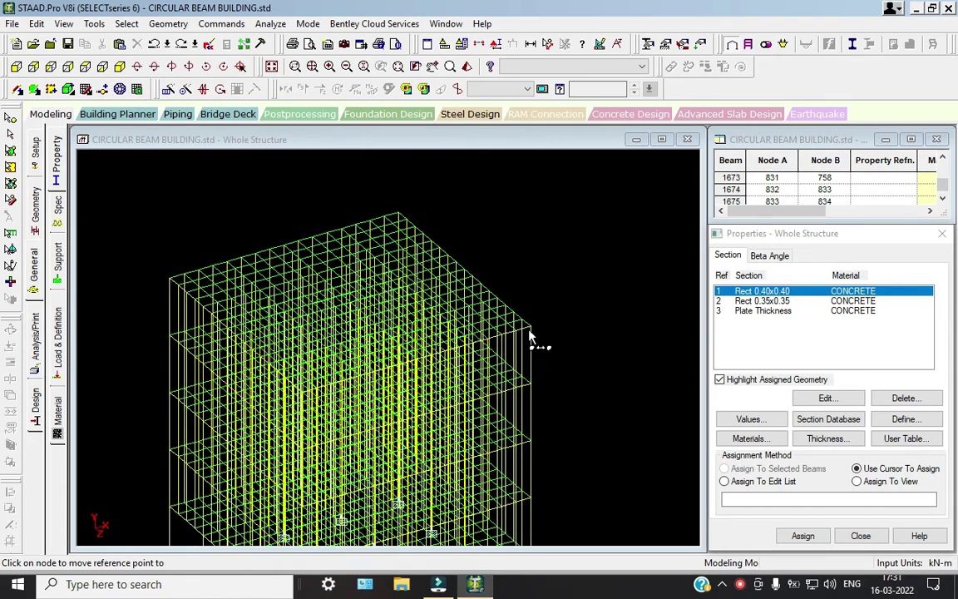
middle_click_drag(408, 217, 460, 272)
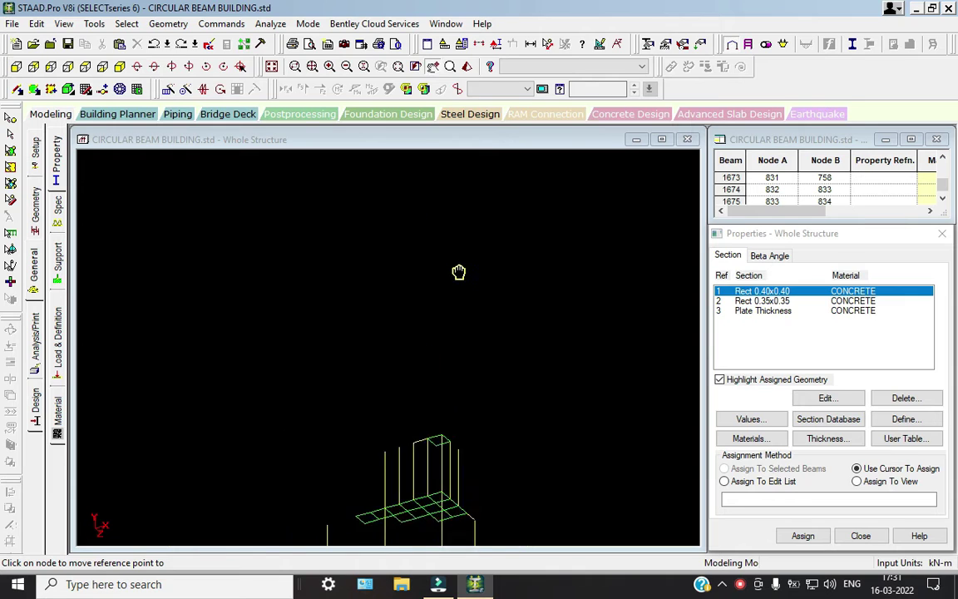
left_click(85, 66)
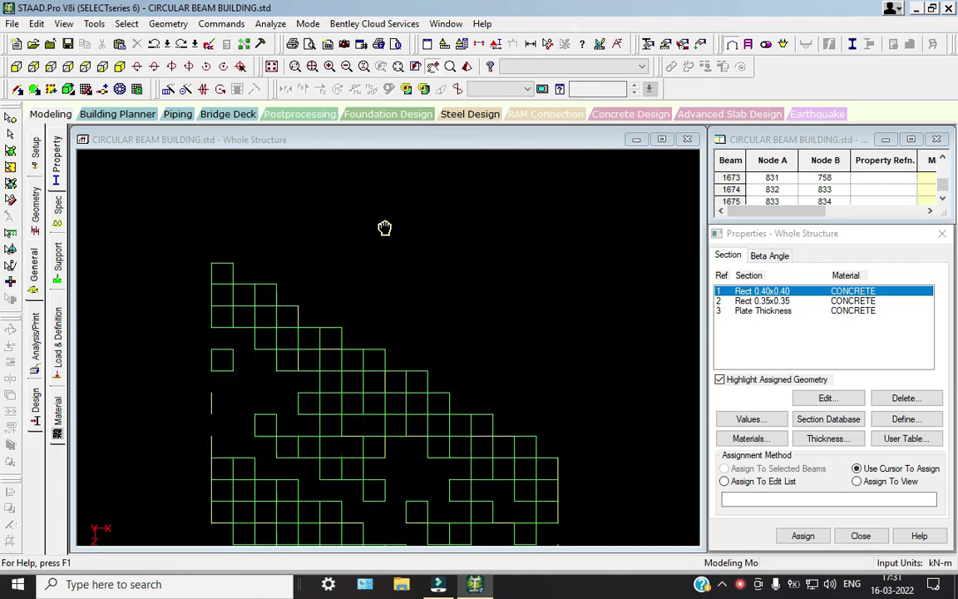
left_click(10, 68)
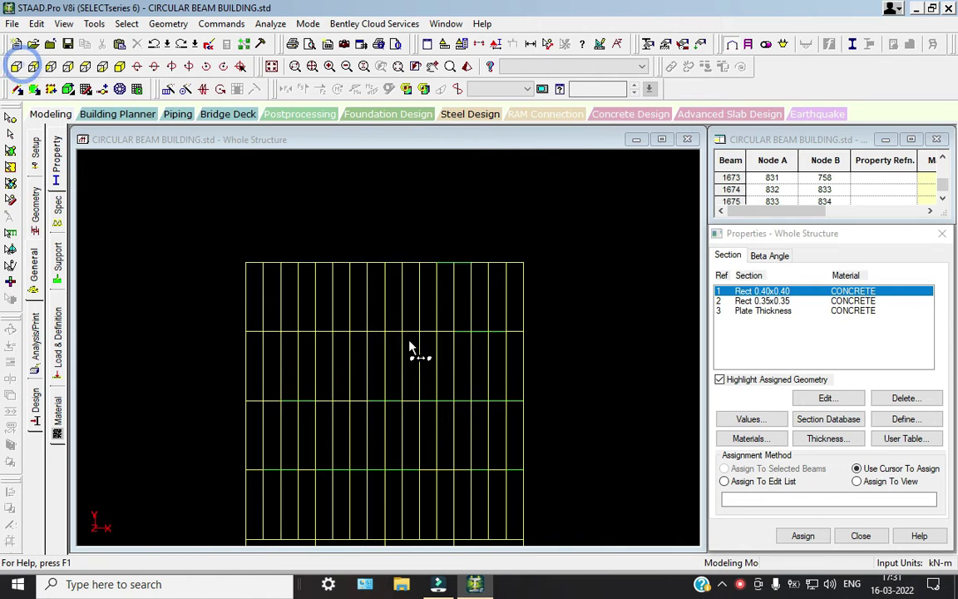
left_click(431, 42)
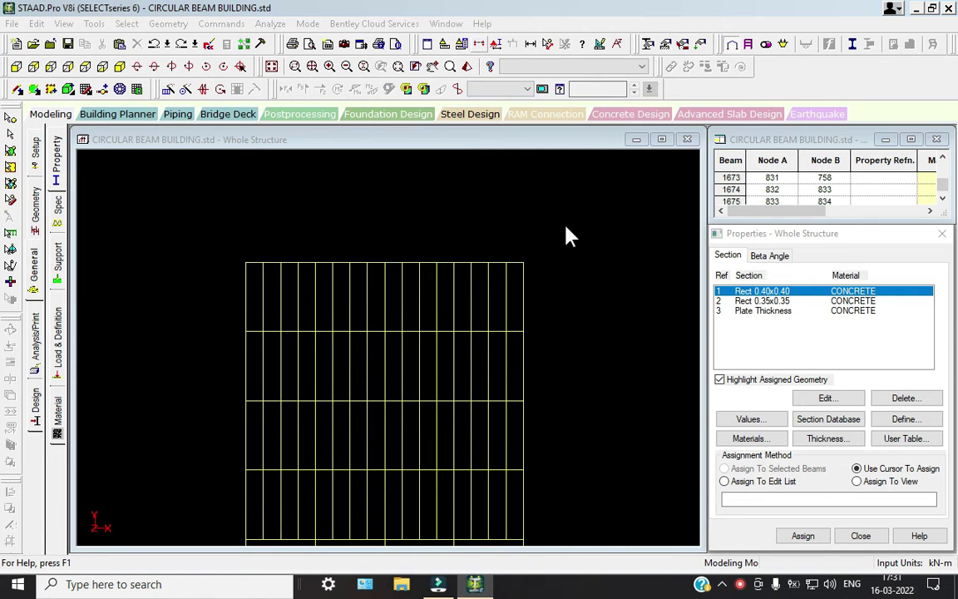
left_click(542, 208)
left_click(390, 382)
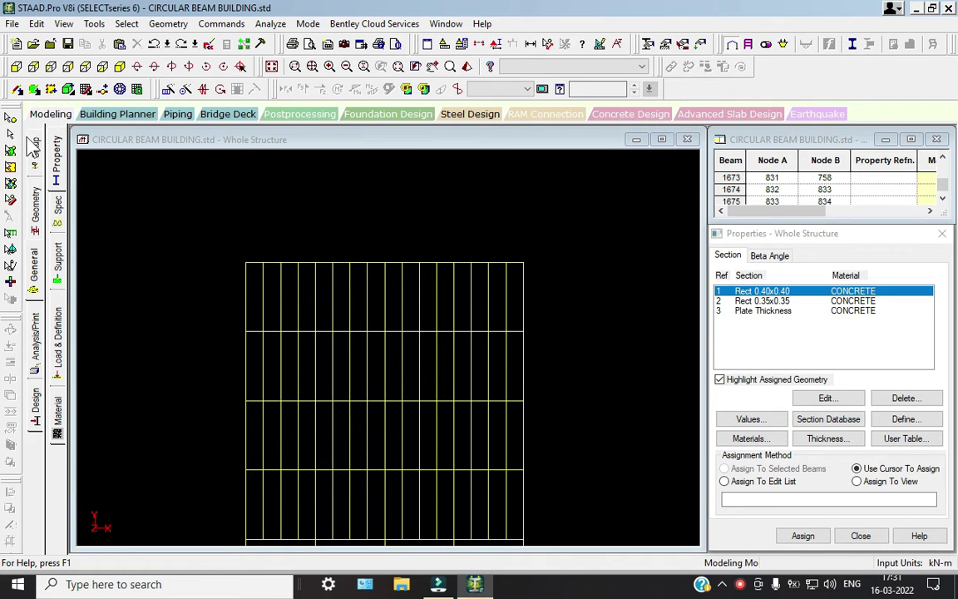
left_click_drag(212, 235, 549, 283)
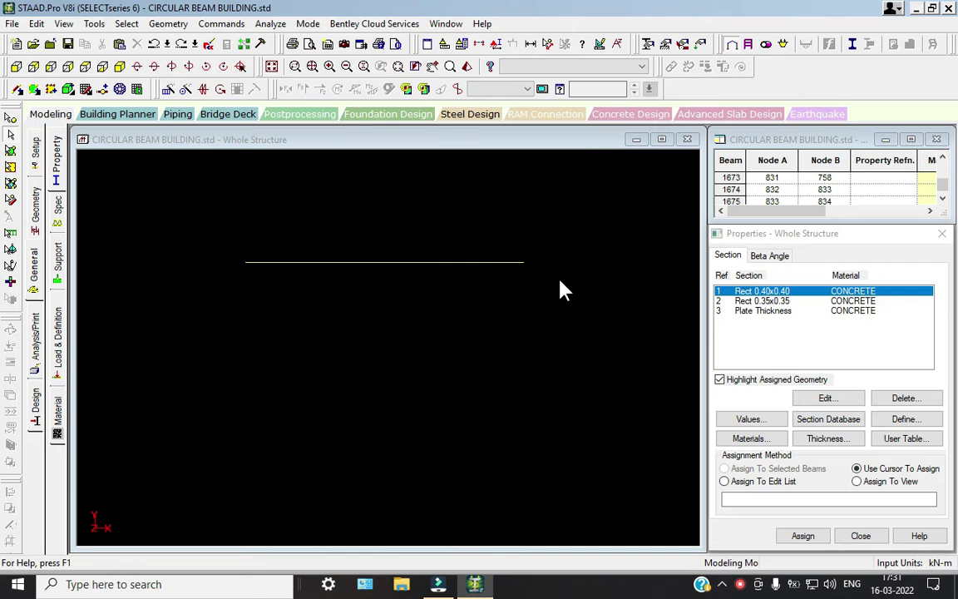
left_click(122, 68)
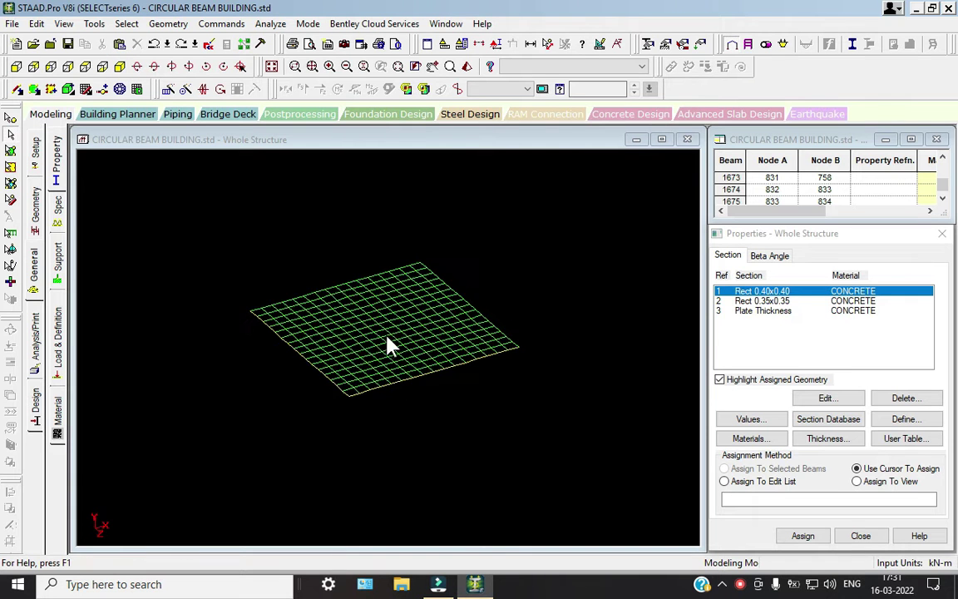
scroll(372, 321, "up", 2)
middle_click_drag(372, 321, 365, 378)
Add a curved beam with a 0° gamma angle between the two corner nodes of the top slab's rear edge.
left_click(36, 206)
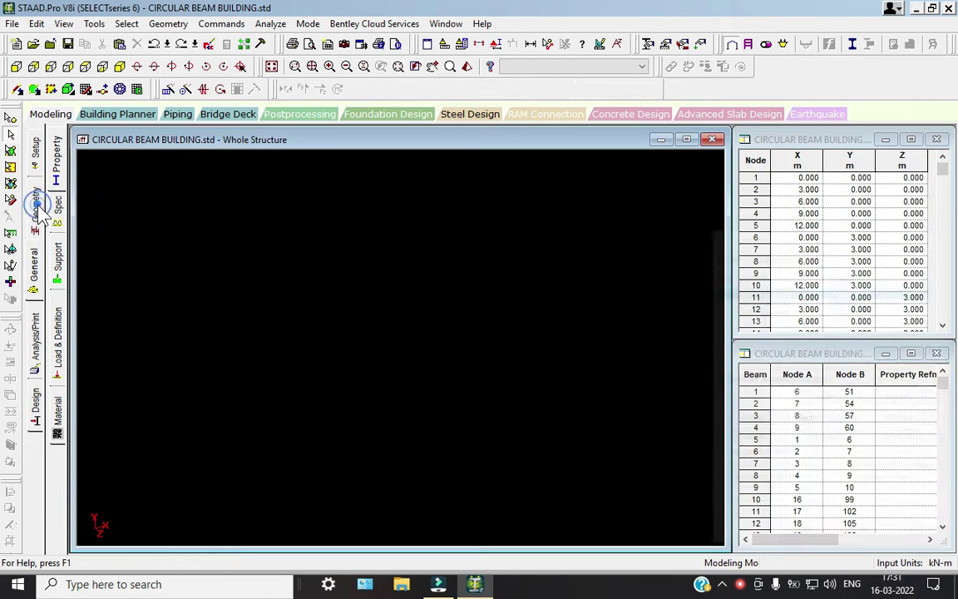
scroll(344, 252, "up", 3)
middle_click_drag(369, 271, 311, 370)
scroll(300, 270, "up", 1)
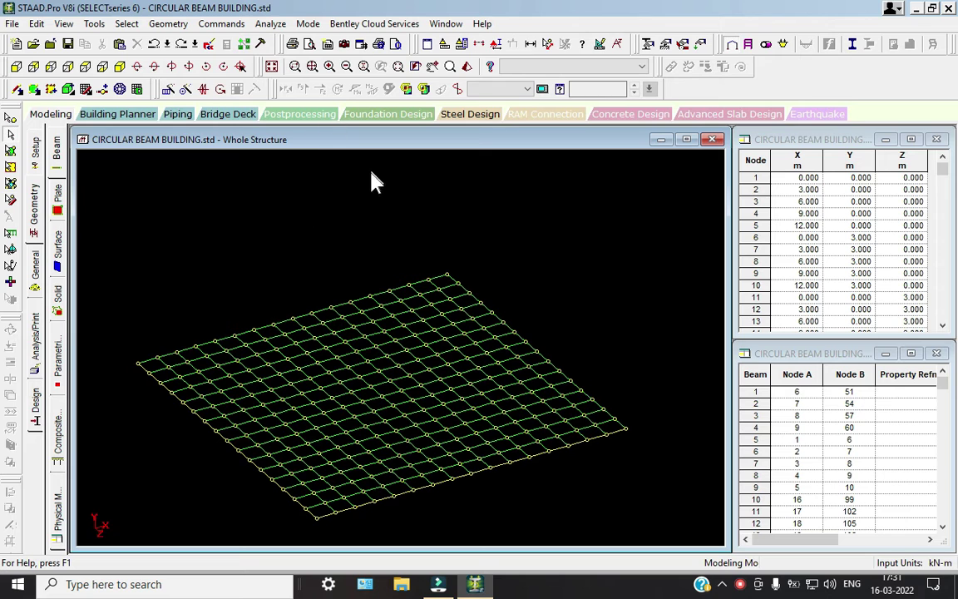
left_click(126, 24)
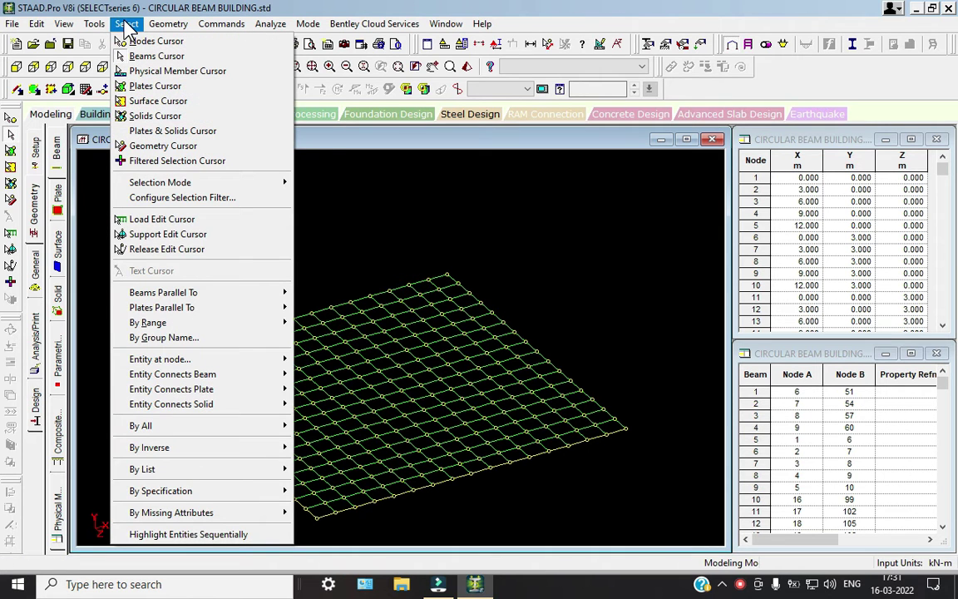
mouse_move(231, 28)
mouse_move(183, 30)
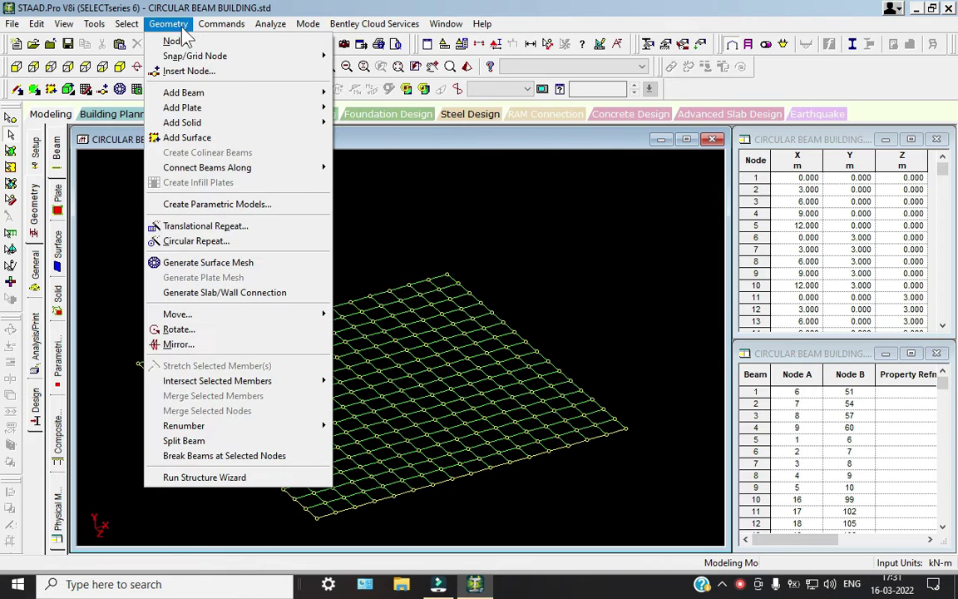
mouse_move(208, 92)
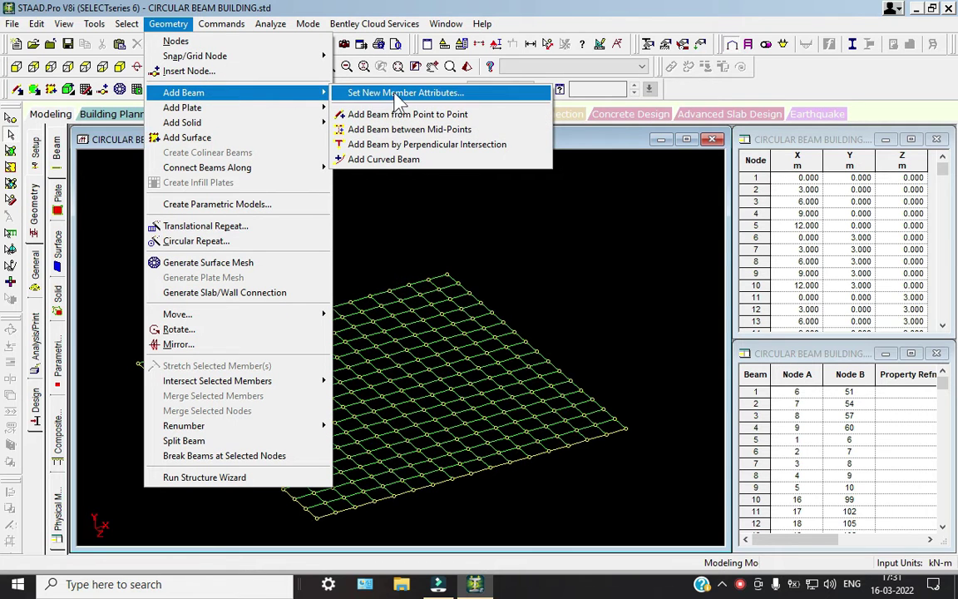
left_click(399, 159)
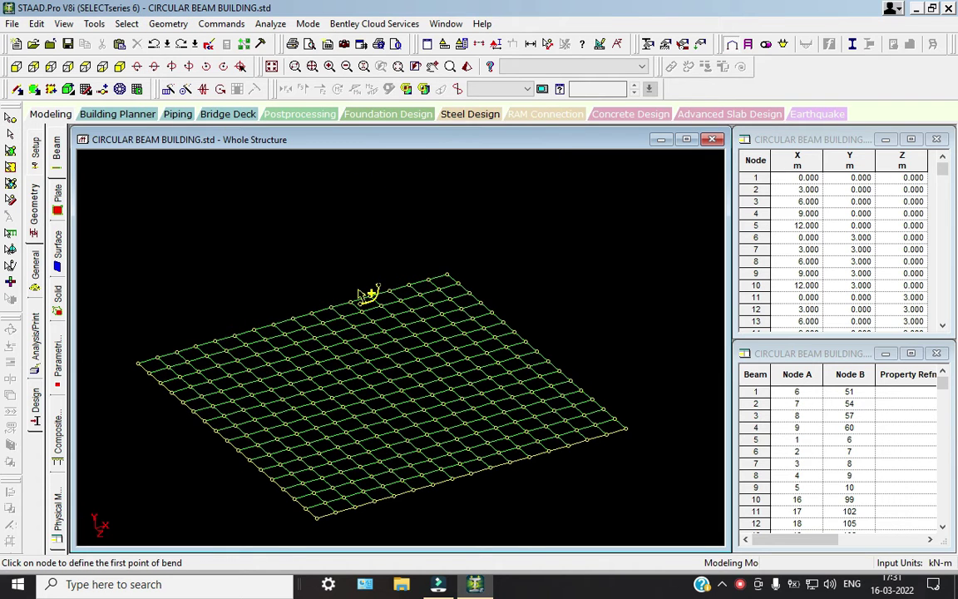
left_click(140, 365)
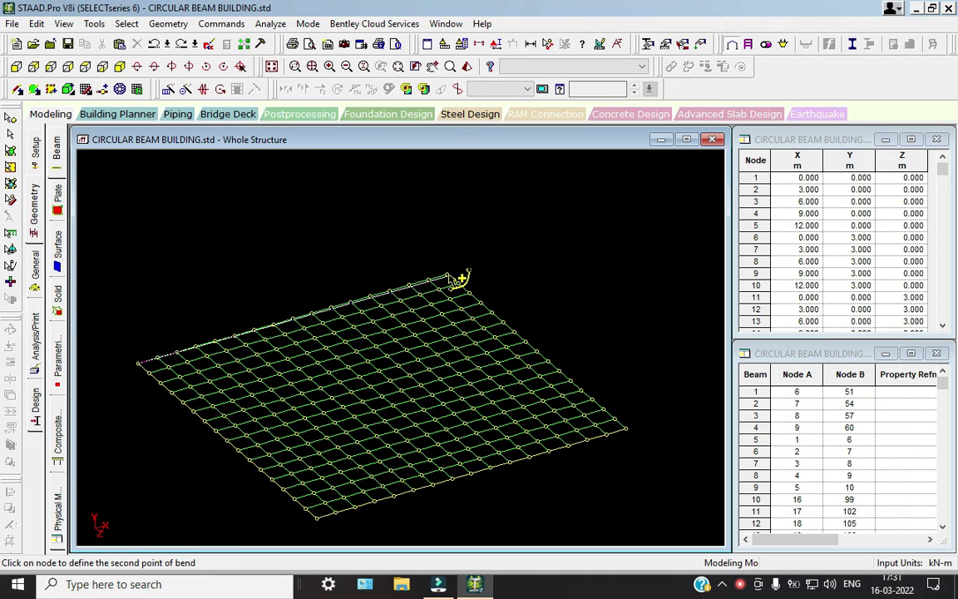
left_click(447, 276)
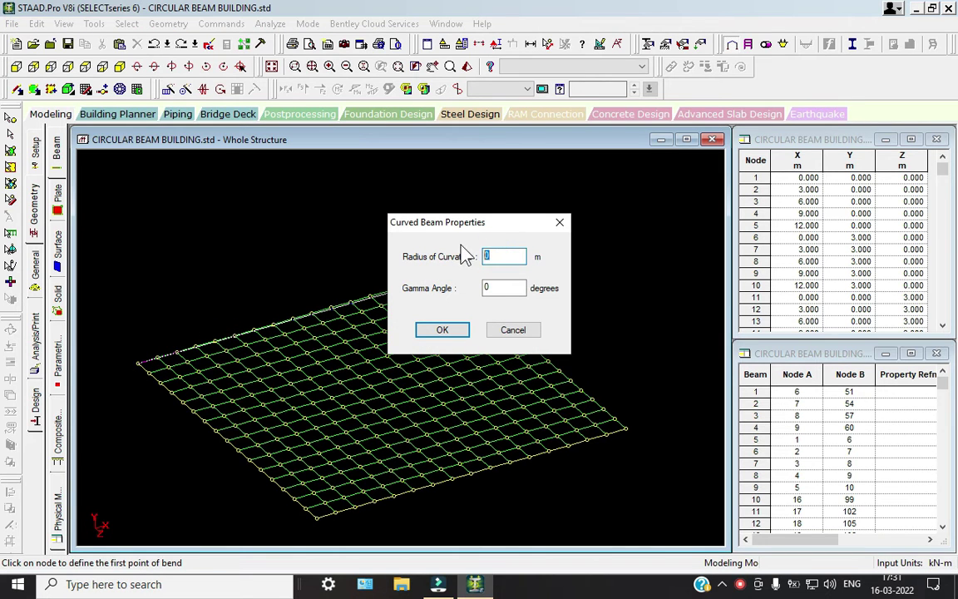
key("Return")
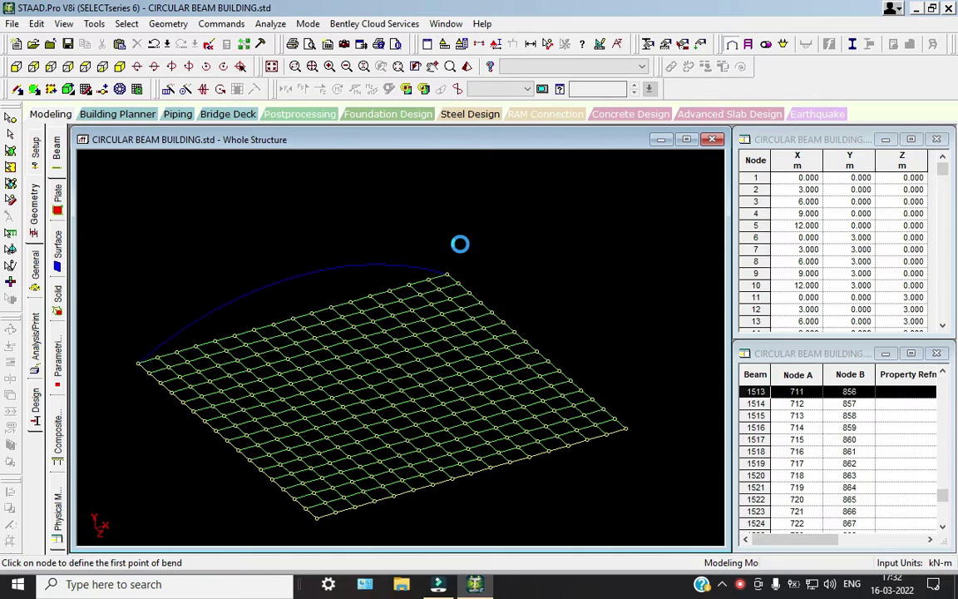
Add a curved beam with a 0° gamma angle from the rear corner node to the far right corner node of the top slab.
scroll(342, 294, "up", 2)
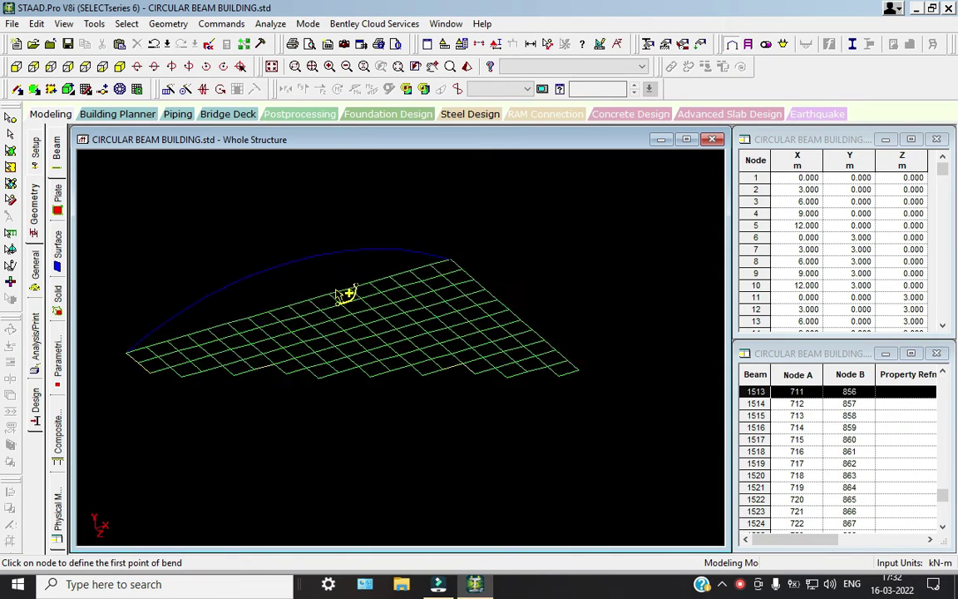
scroll(342, 294, "down", 2)
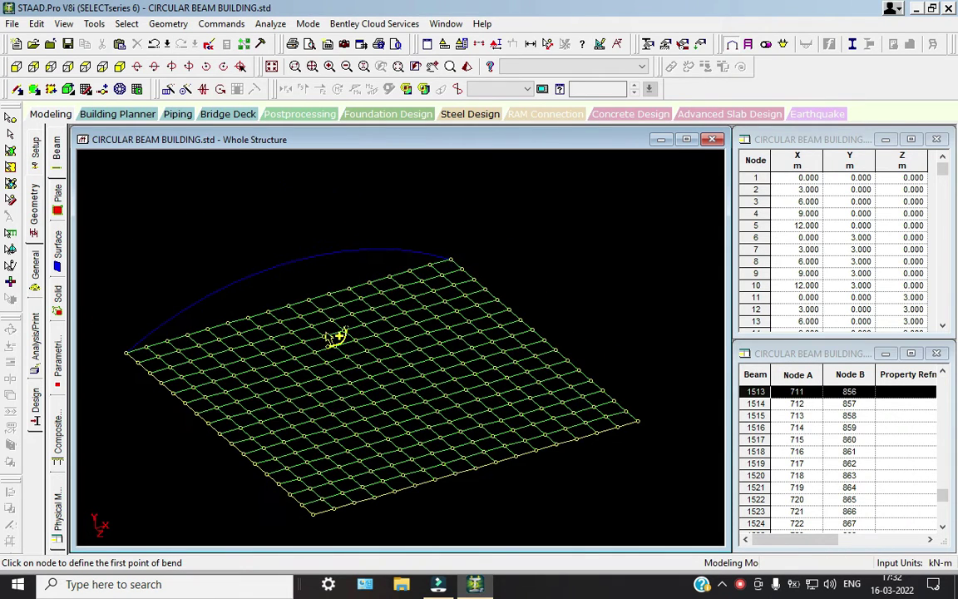
left_click(450, 261)
right_click(453, 263)
left_click(604, 271)
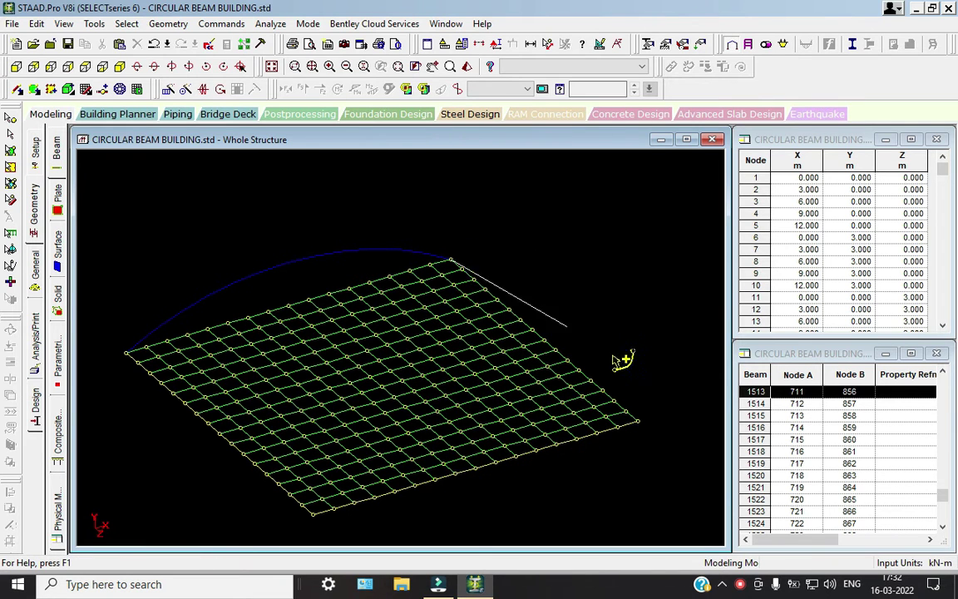
left_click(646, 424)
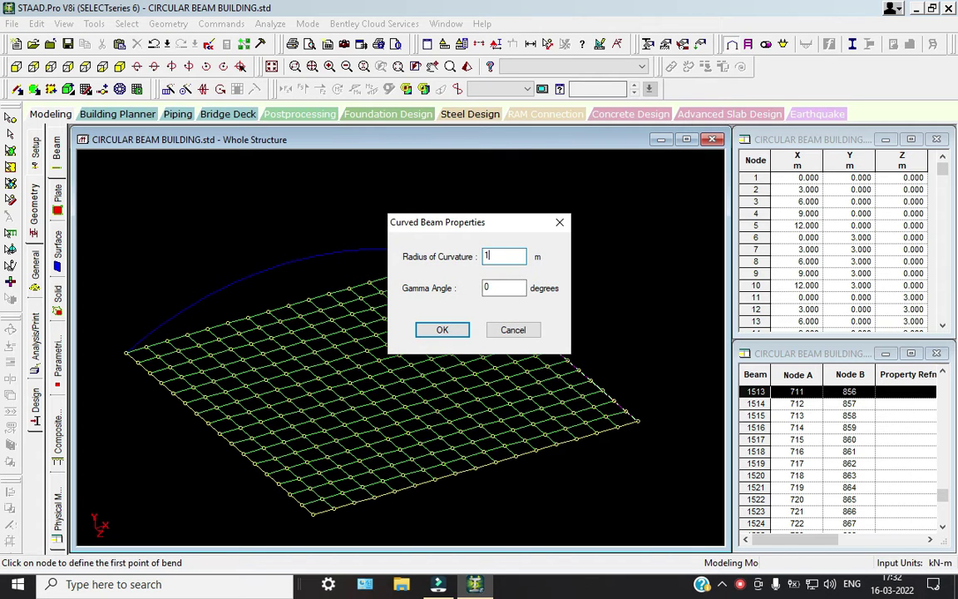
key("Return")
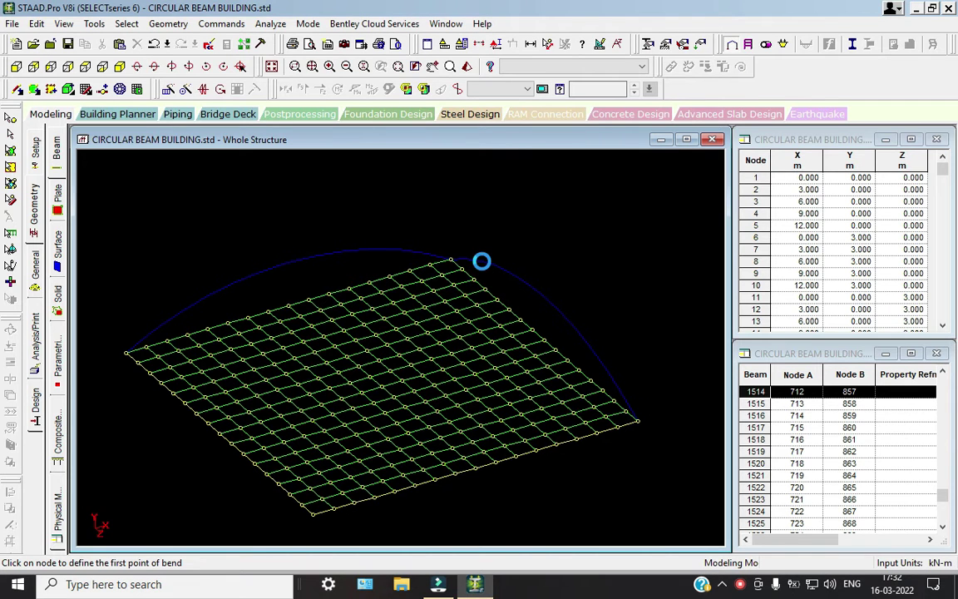
Add a curved beam with a 0° gamma angle between the corner nodes of the top slab's left edge.
left_click(127, 354)
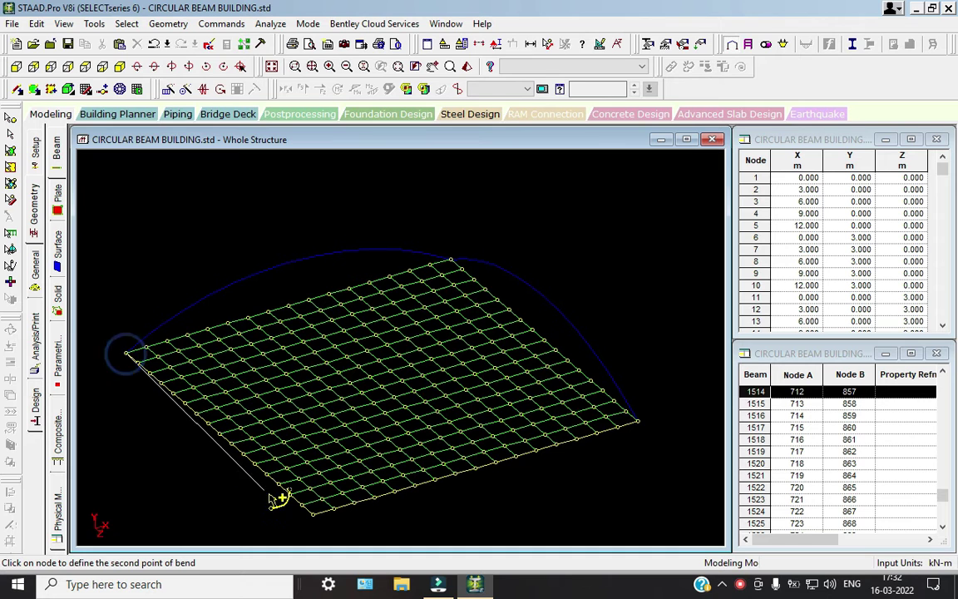
left_click(313, 515)
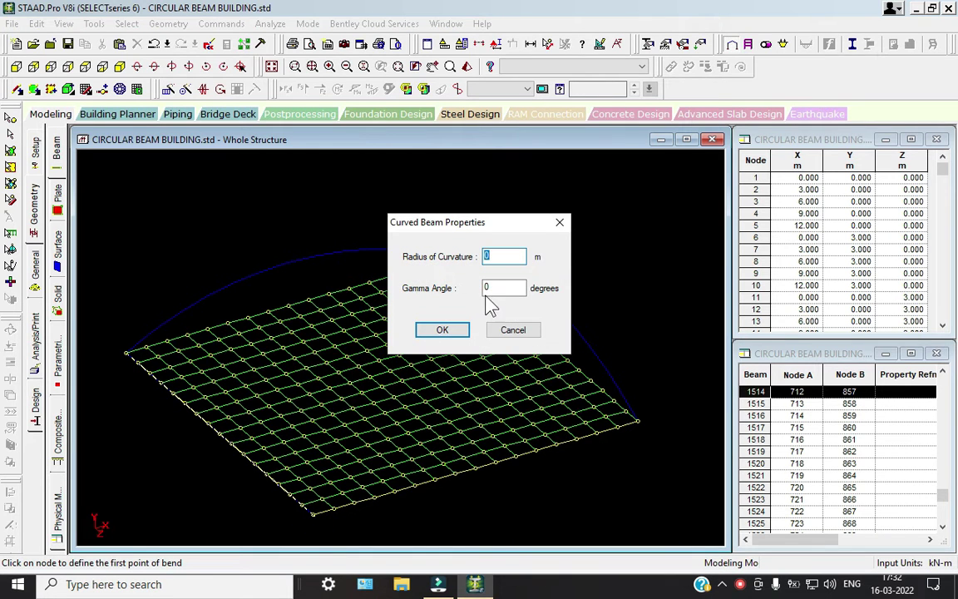
key("Return")
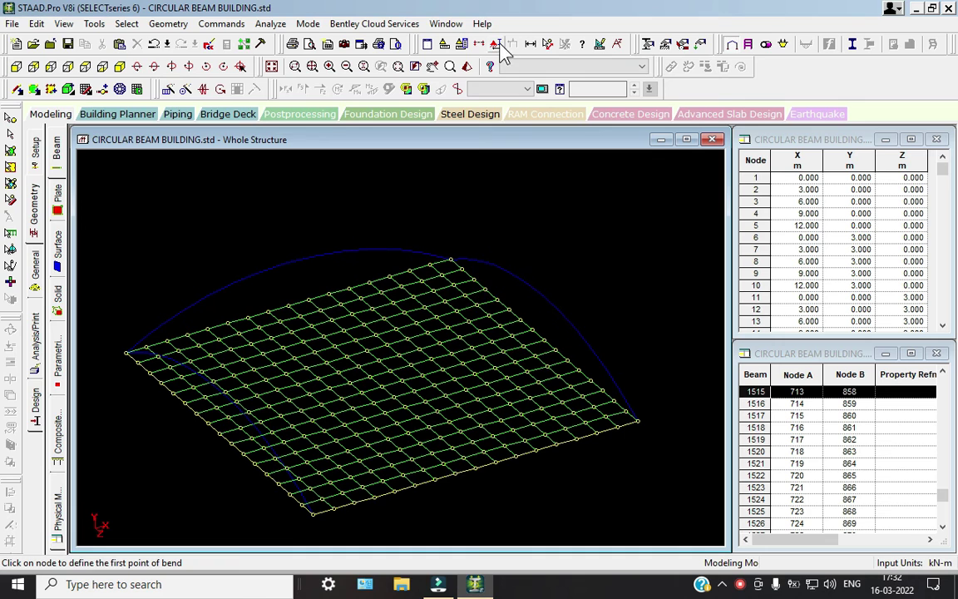
Add a curved beam with a 0° gamma angle between the corner nodes of the top slab's front edge, and display the whole structure again.
left_click(314, 513)
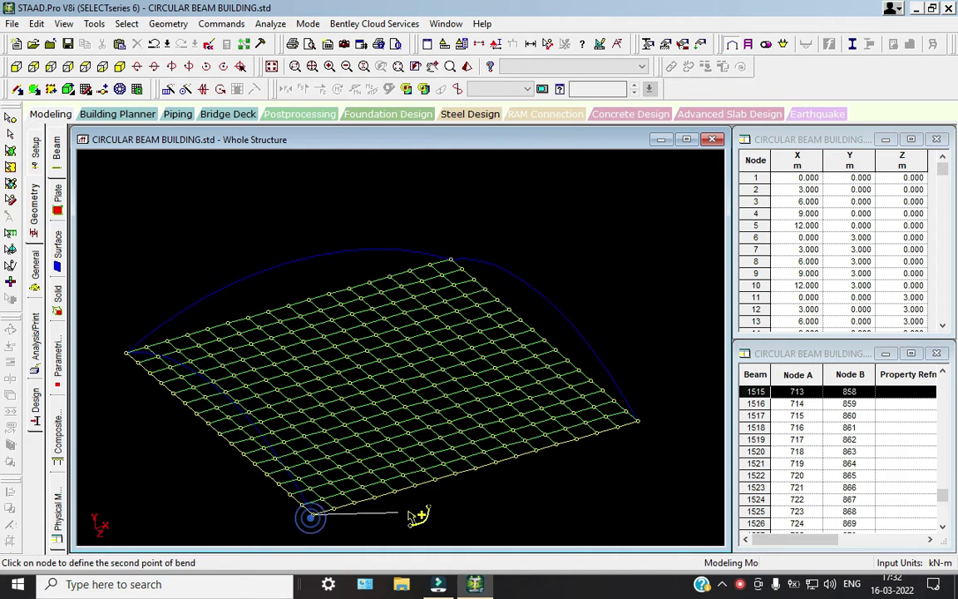
left_click(639, 422)
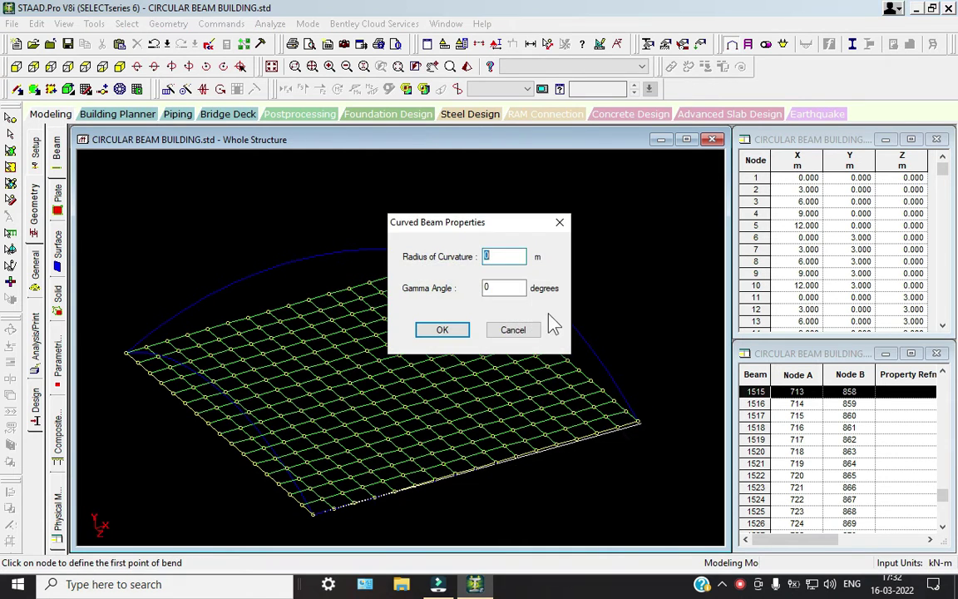
key("Return")
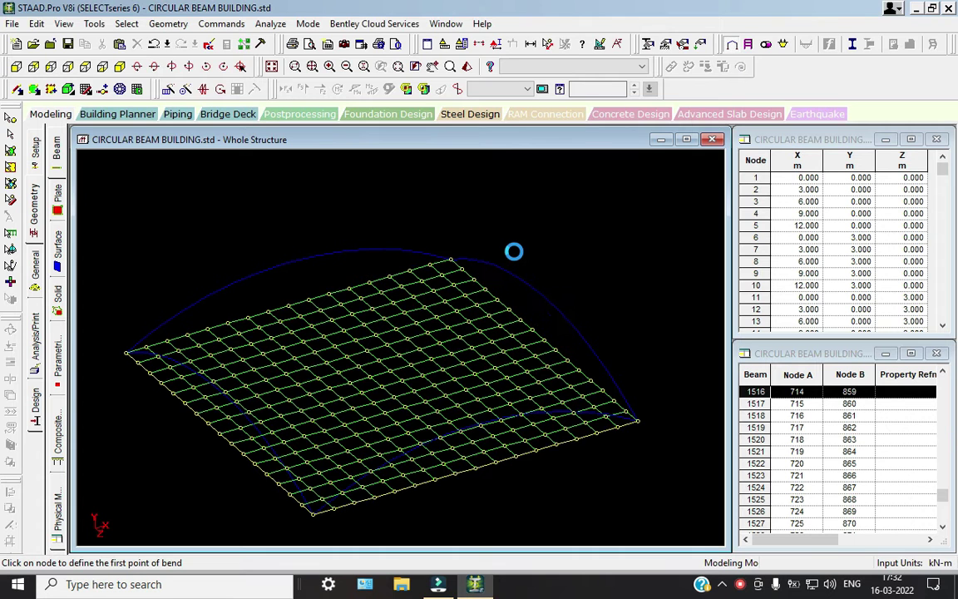
scroll(514, 251, "down", 1)
middle_click_drag(500, 246, 508, 183)
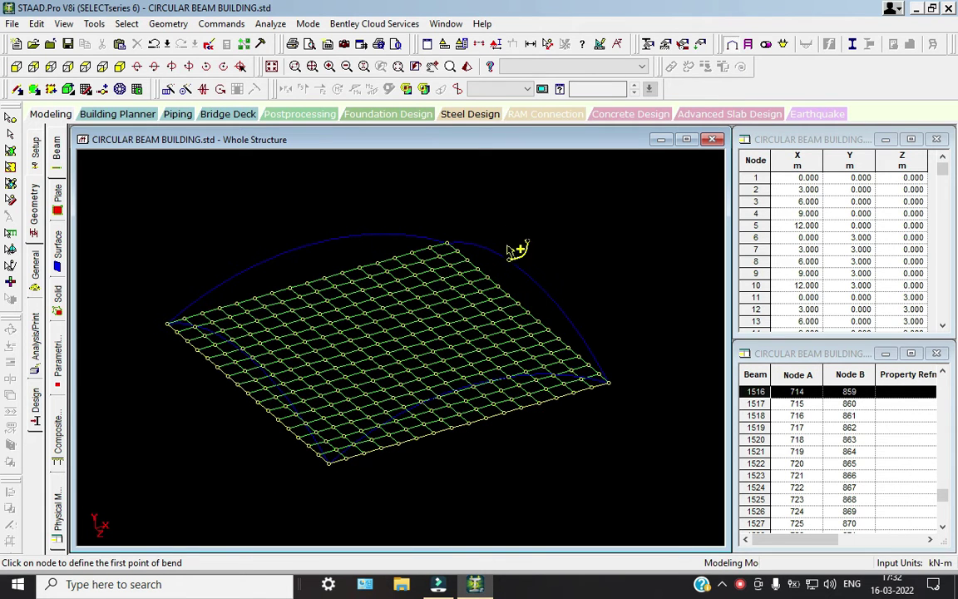
left_click(271, 68)
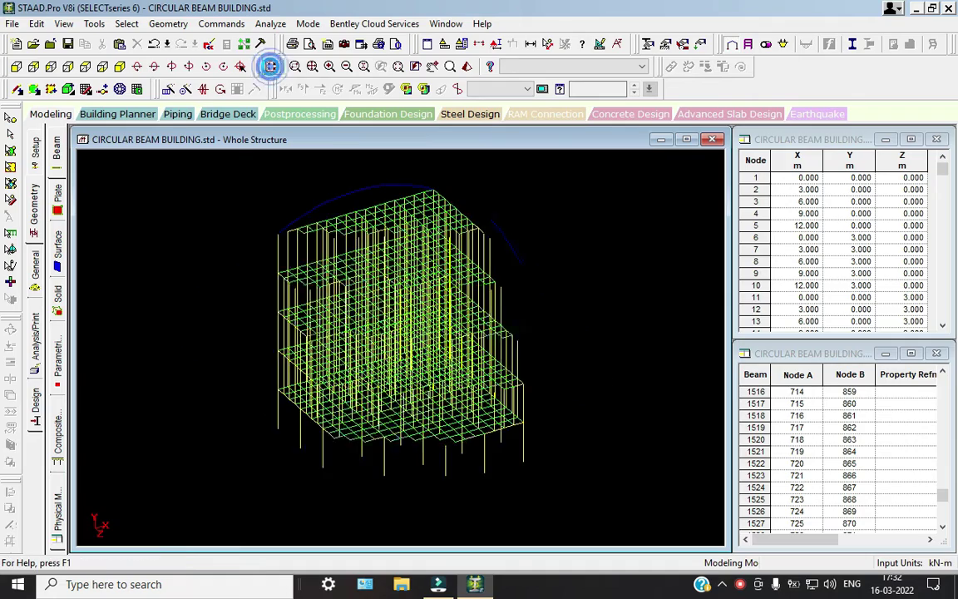
Define a circular concrete section with a diameter (YD) of 0.3 m and add it to the section list.
middle_click_drag(586, 265, 592, 289)
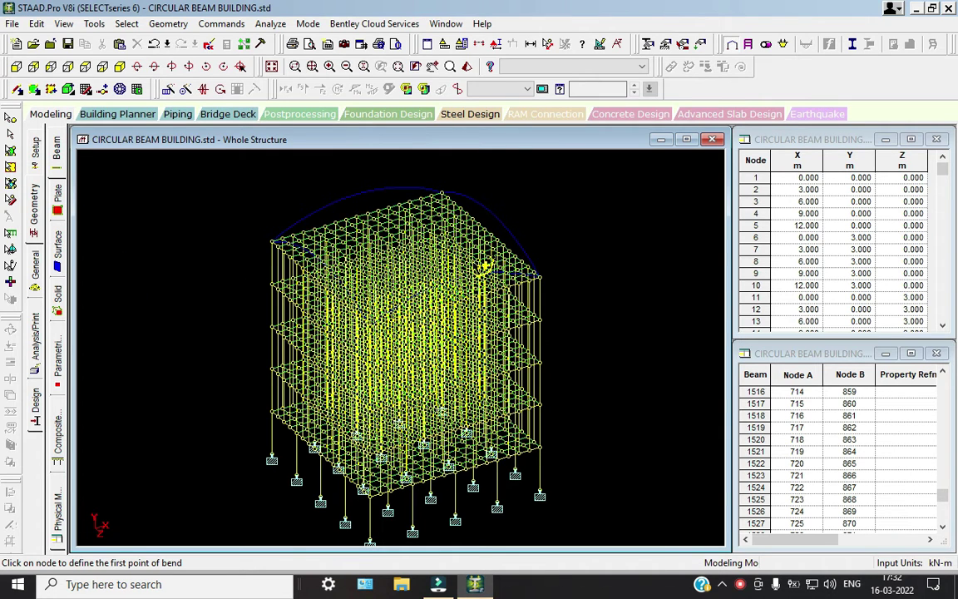
left_click(35, 263)
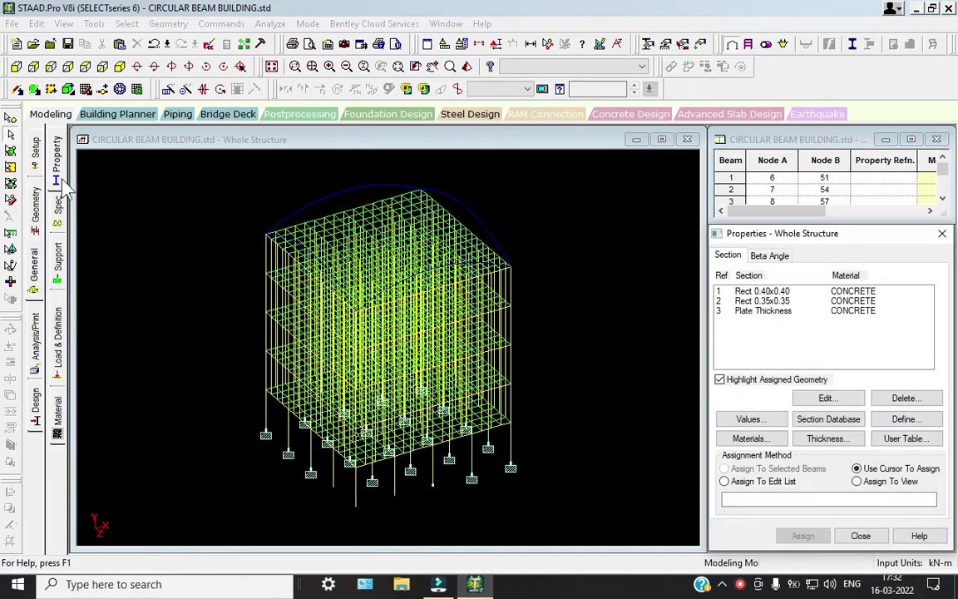
left_click(891, 420)
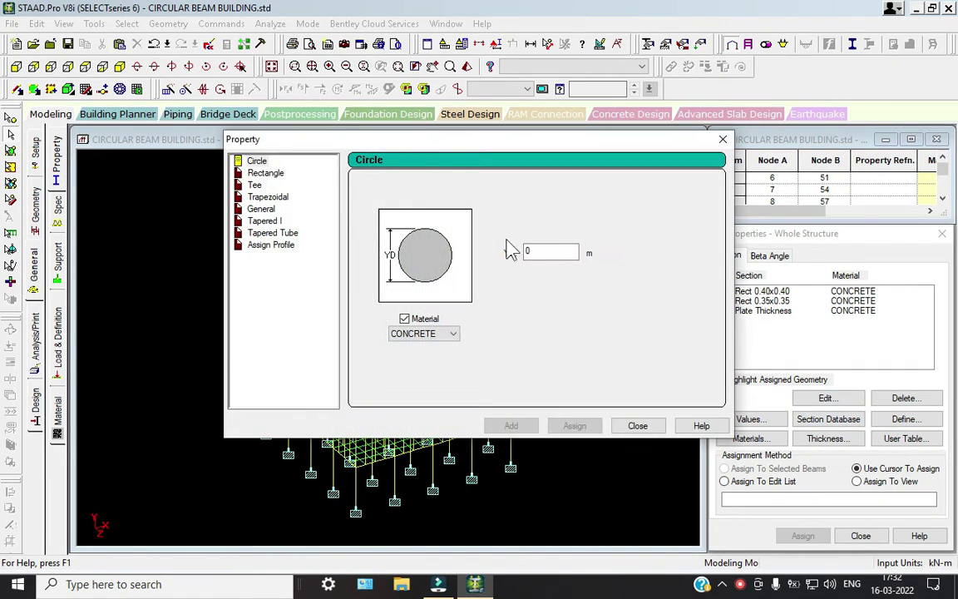
left_click(535, 252)
type(".3")
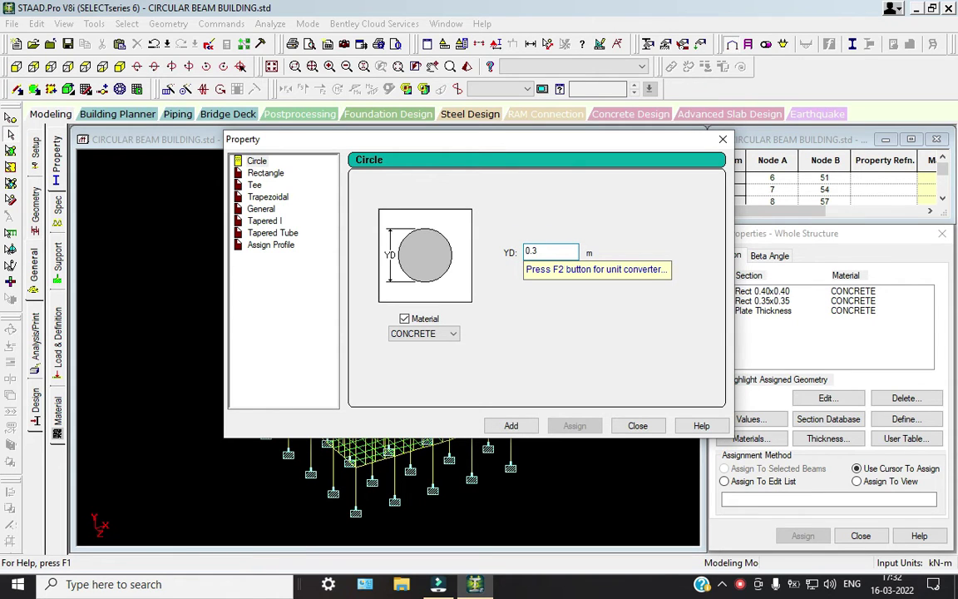
left_click(511, 425)
left_click(638, 425)
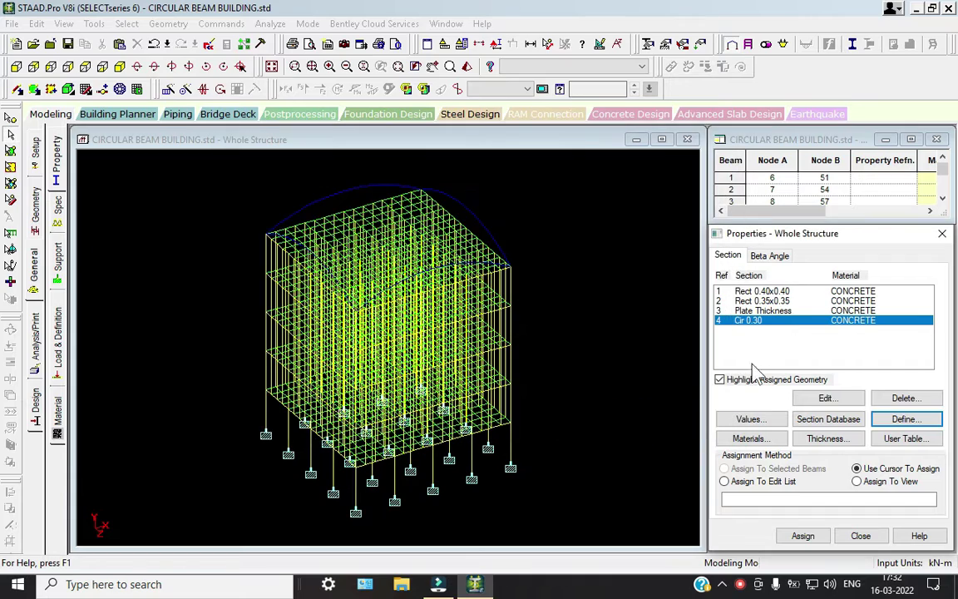
Try to assign the Rect 0.40x0.40 concrete section to all beams parallel to Y.
left_click(761, 291)
left_click(127, 23)
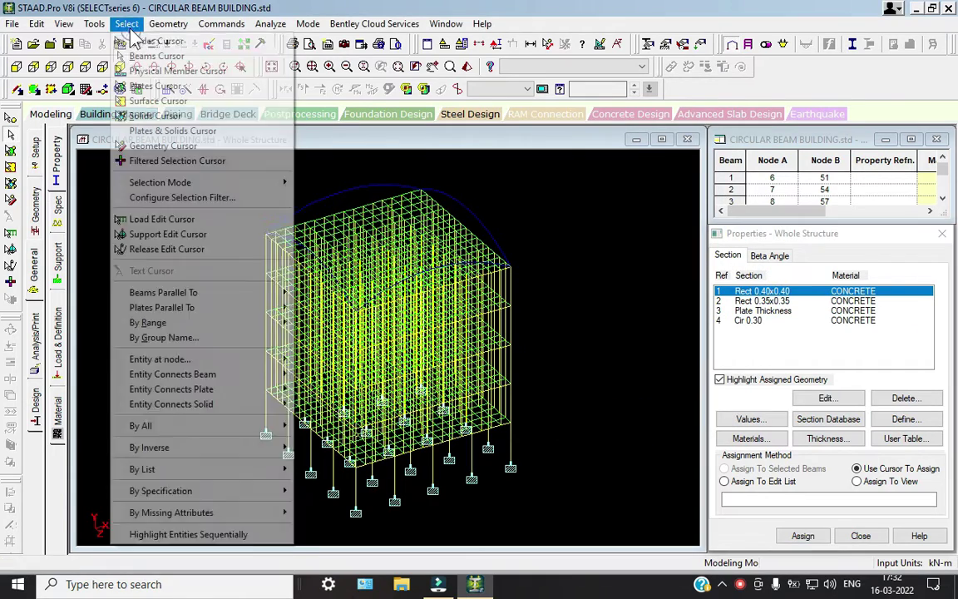
mouse_move(246, 292)
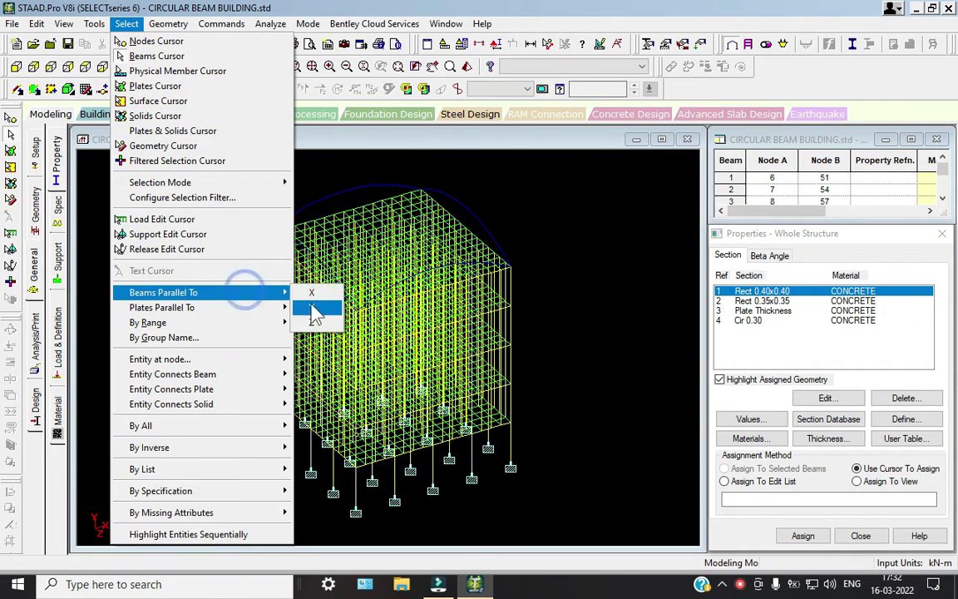
left_click(314, 312)
left_click(802, 535)
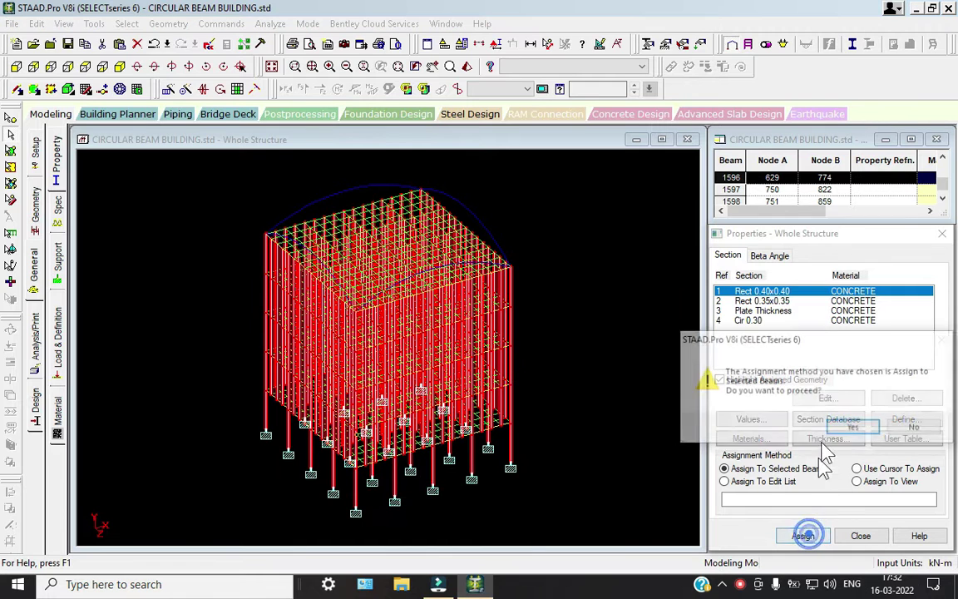
left_click(849, 427)
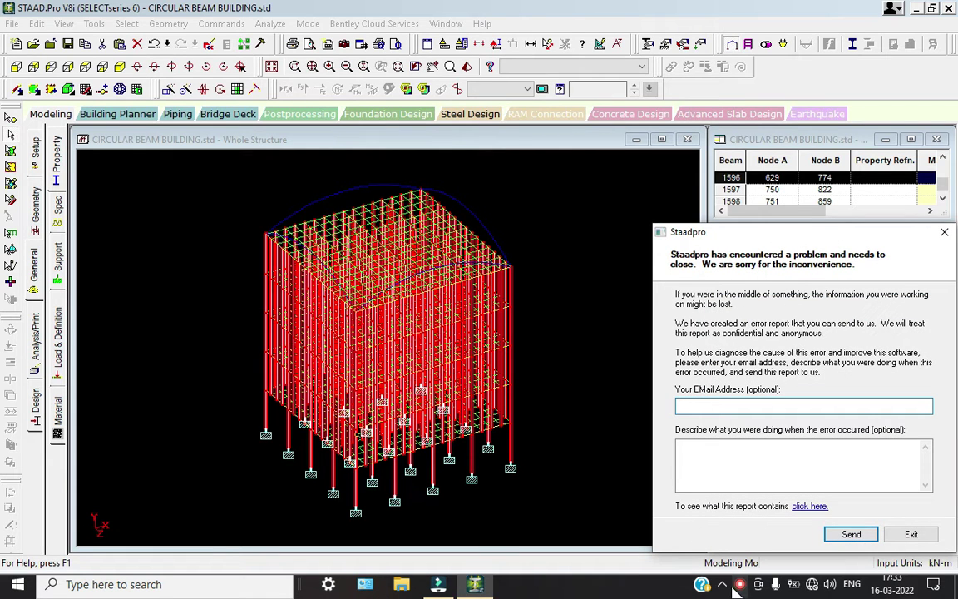
left_click(752, 536)
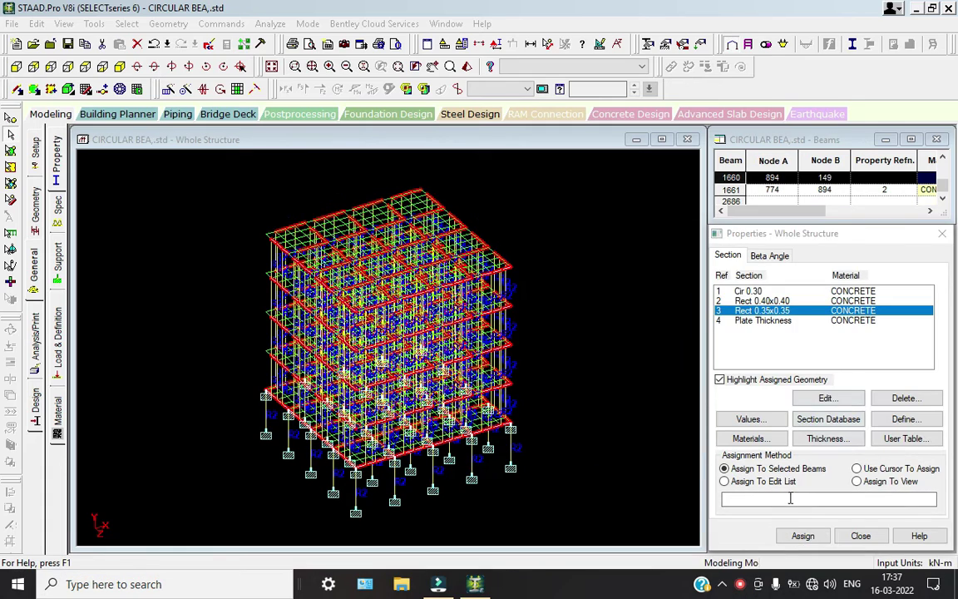
Assign the Rect 0.35x0.35 concrete section to the selected horizontal floor beams and clear the selection.
left_click(804, 535)
left_click(848, 429)
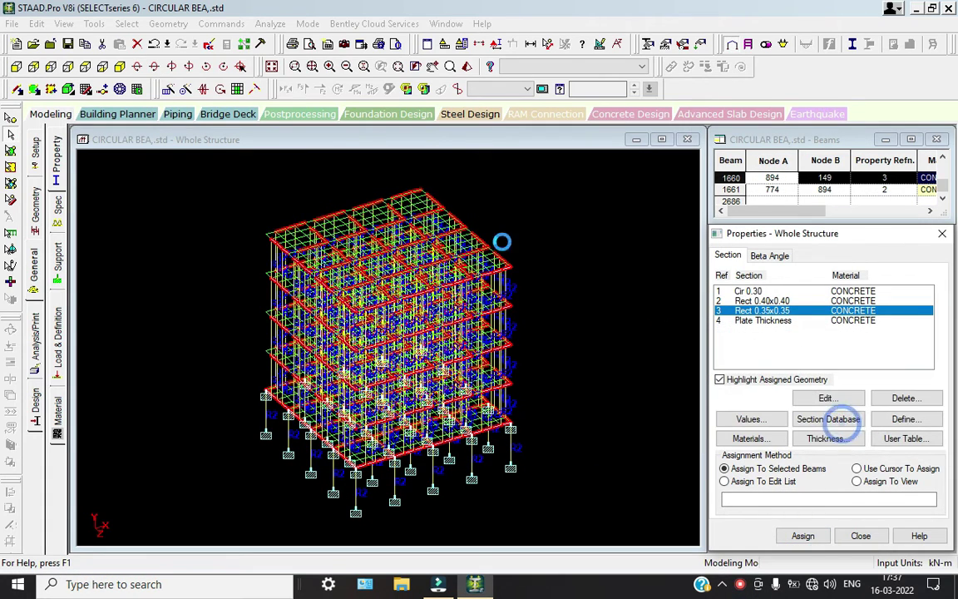
left_click(238, 90)
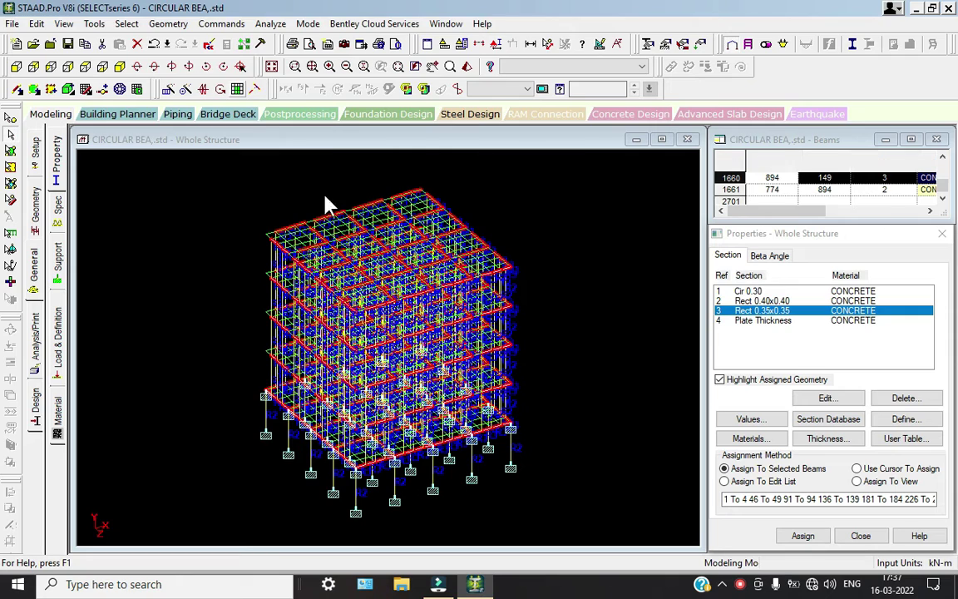
left_click(528, 323)
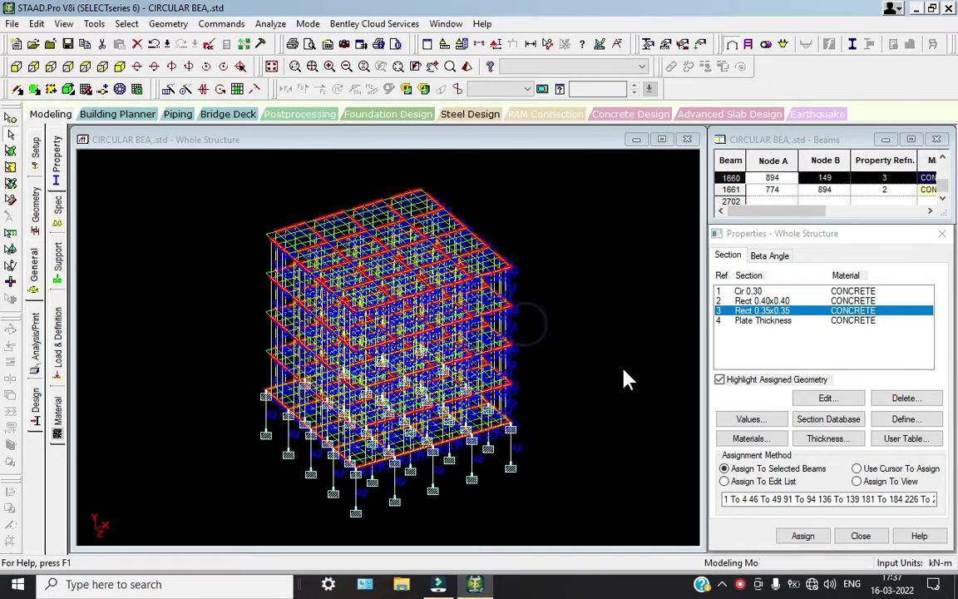
Assign the Plate Thickness property to the whole view so that it covers all the slab plates.
left_click(774, 321)
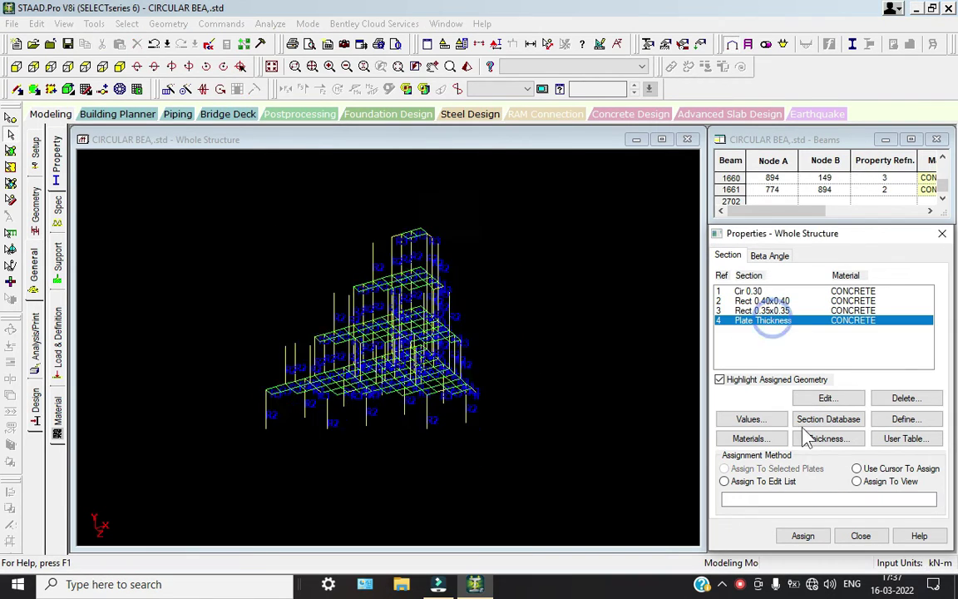
left_click(857, 481)
left_click(803, 535)
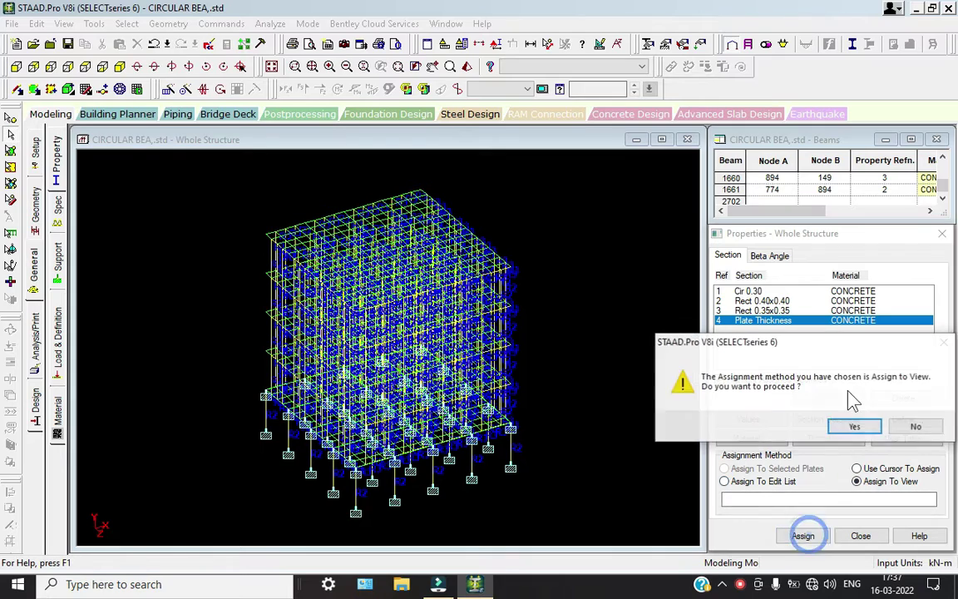
left_click(849, 426)
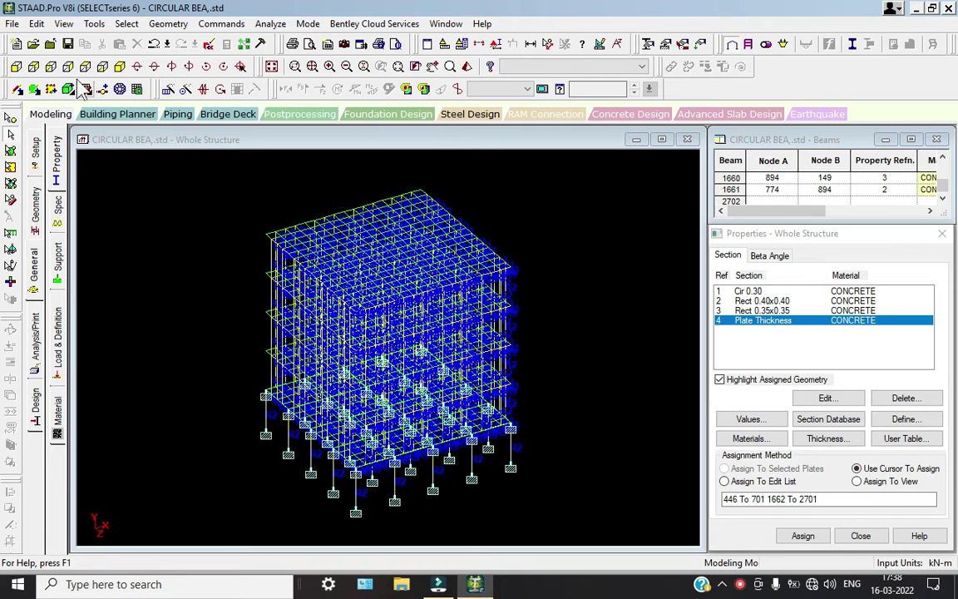
Isolate the top slab with a Select to View section, examine it isometrically, and display the whole structure again.
left_click(16, 67)
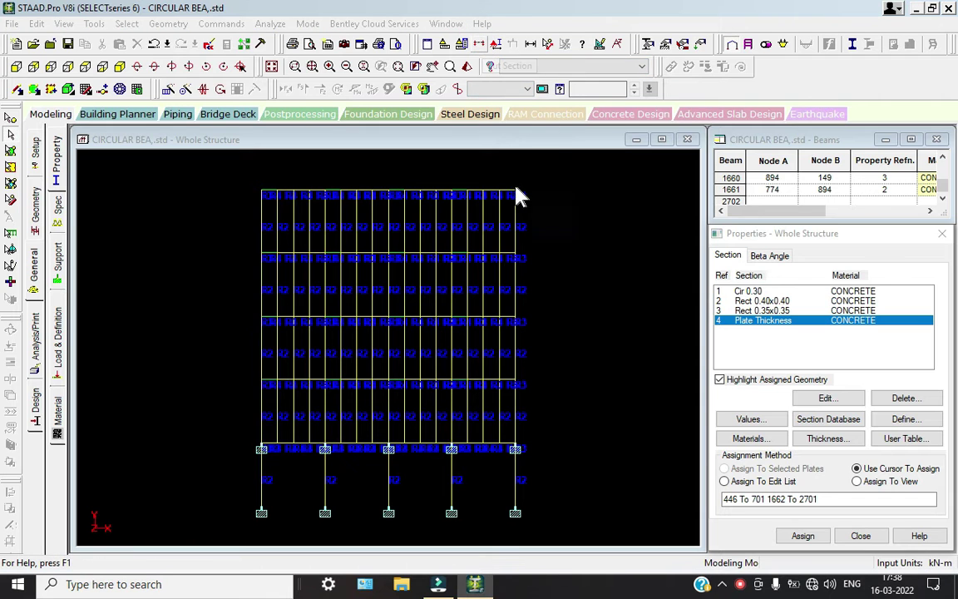
left_click(467, 66)
left_click(526, 203)
left_click(398, 381)
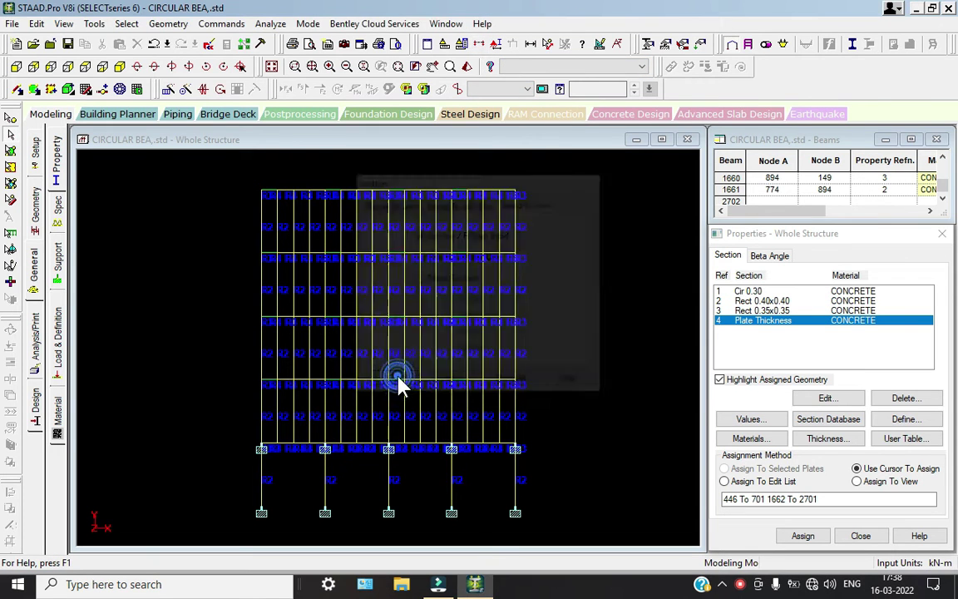
left_click_drag(213, 166, 567, 212)
left_click(122, 66)
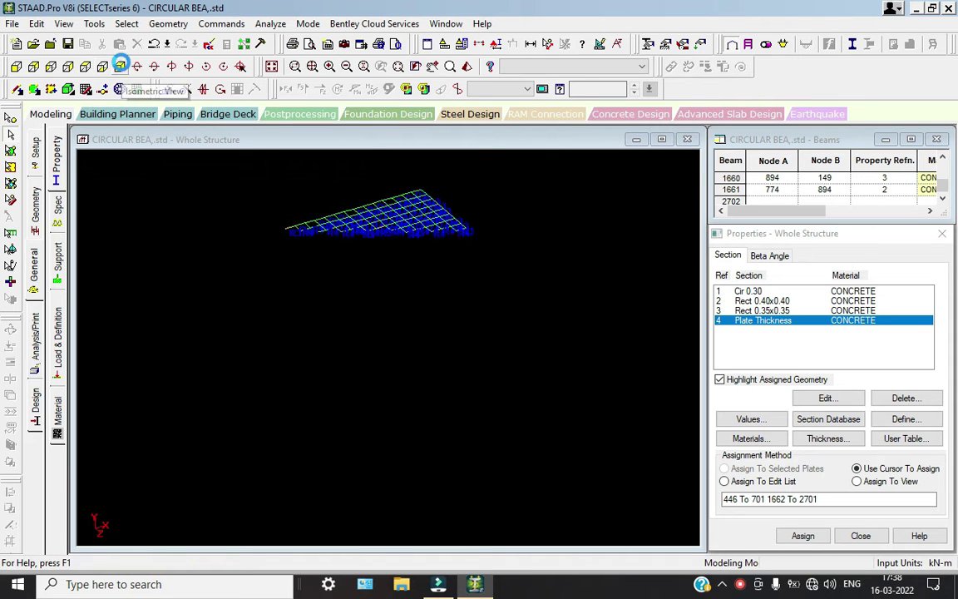
scroll(366, 211, "up", 2)
middle_click_drag(366, 211, 351, 327)
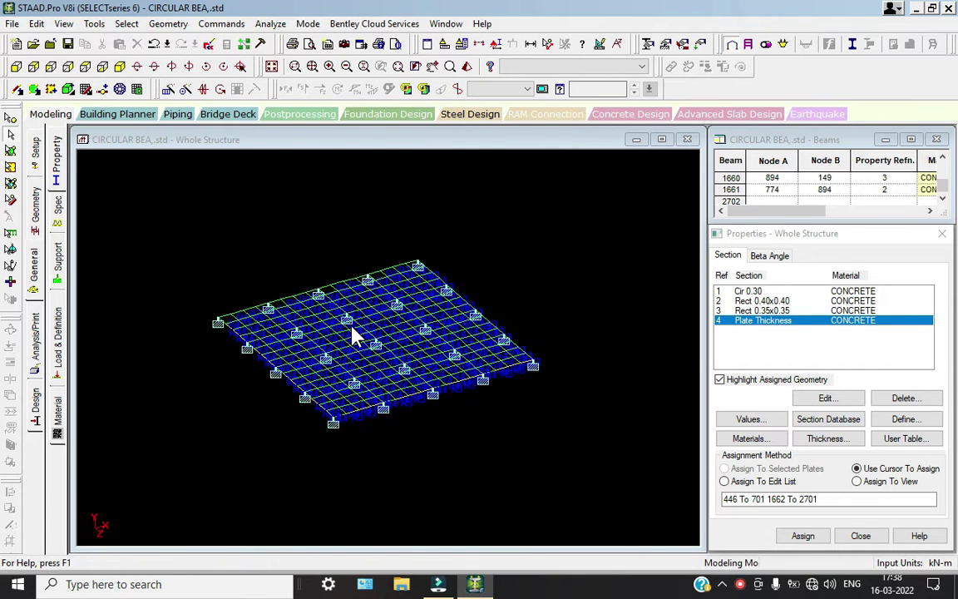
left_click(271, 66)
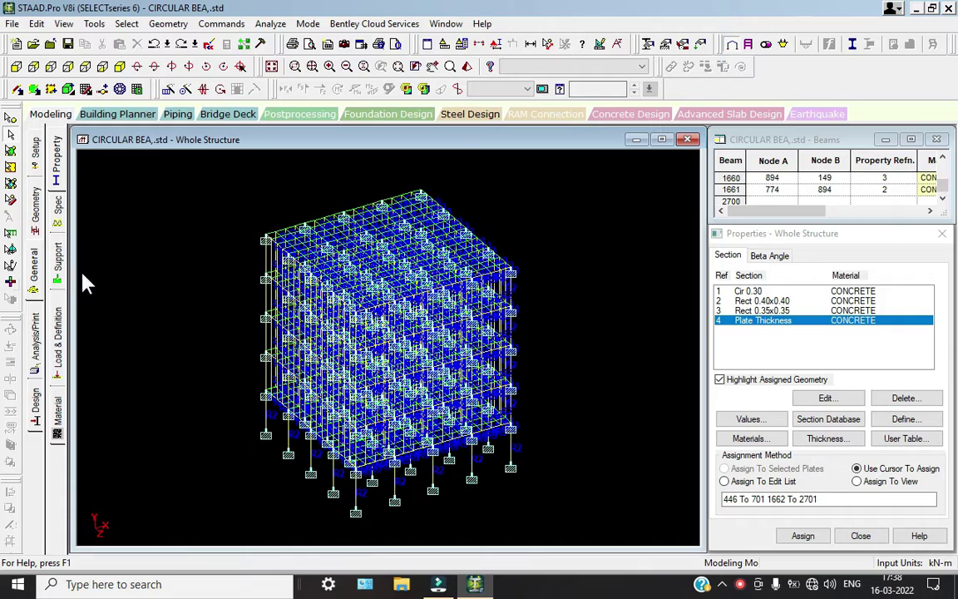
Delete the Support 2 definition to remove its supports from all nodes of the structure.
left_click(57, 265)
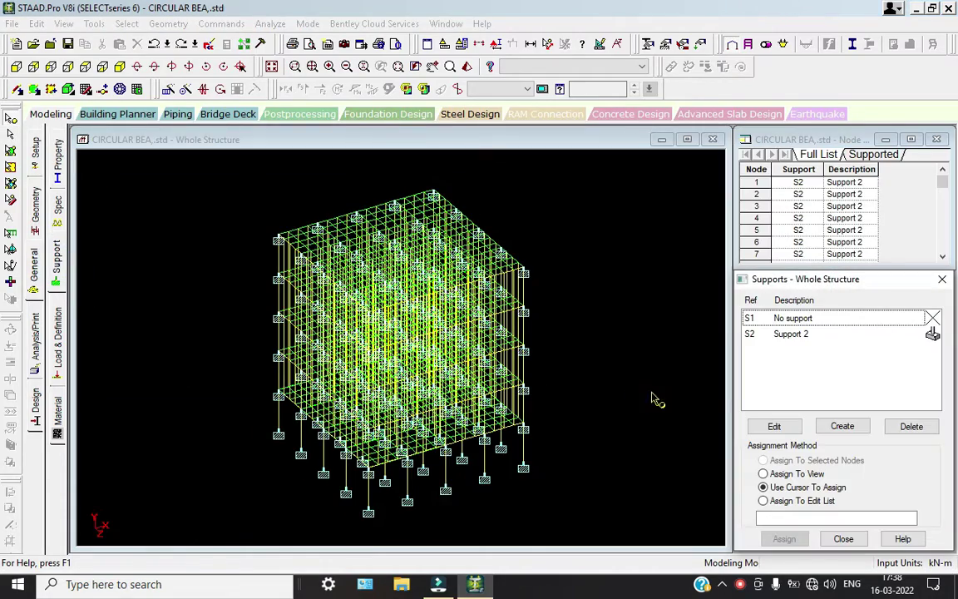
left_click(795, 336)
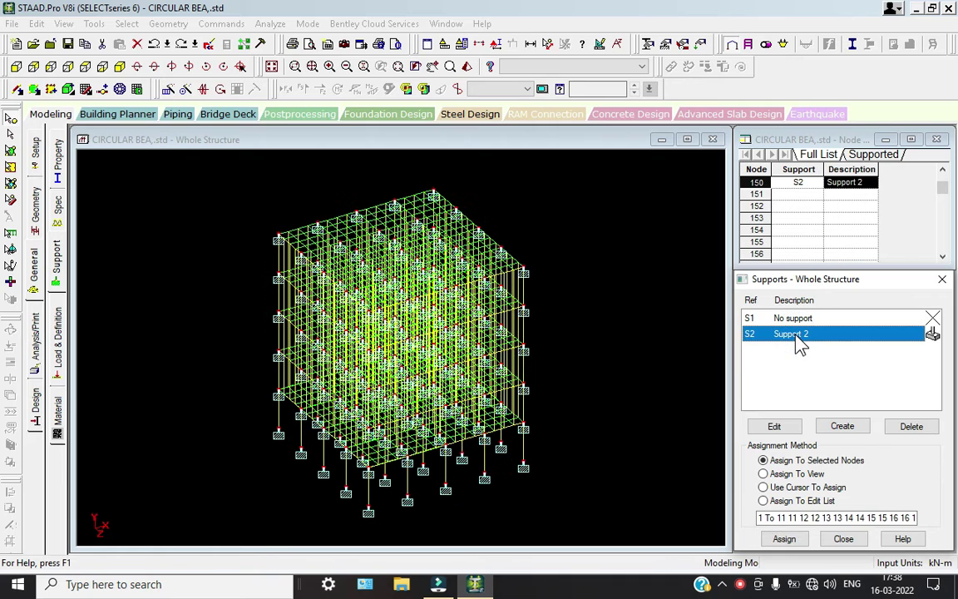
left_click(906, 428)
left_click(850, 456)
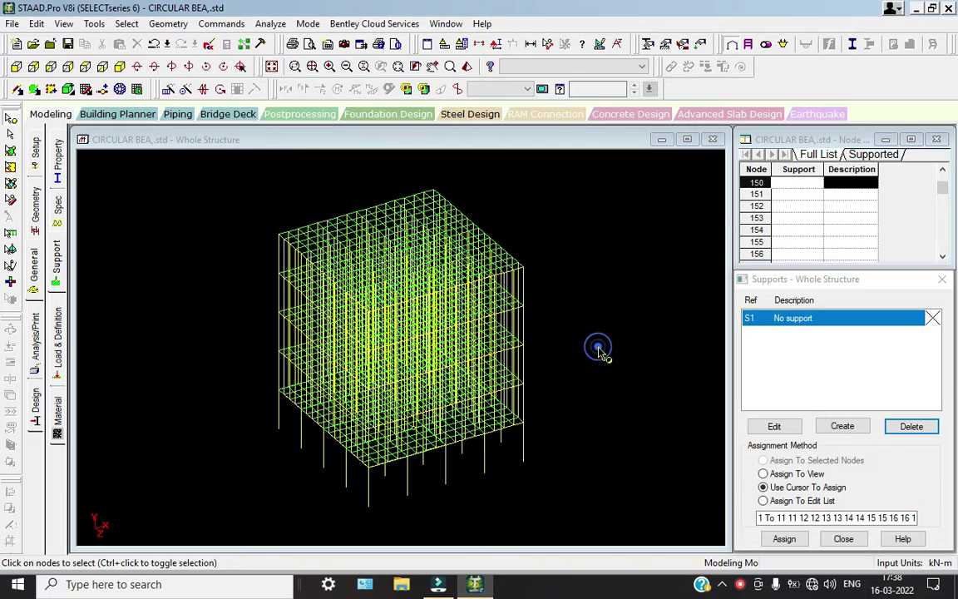
Create a fixed support, assign it to all column base nodes, and return to the isometric view.
left_click(16, 66)
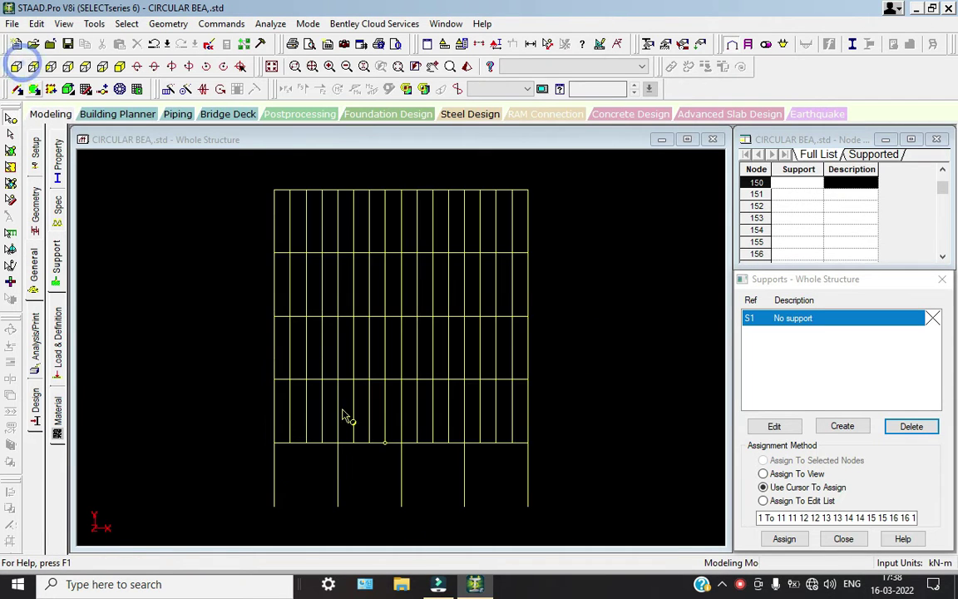
left_click(844, 427)
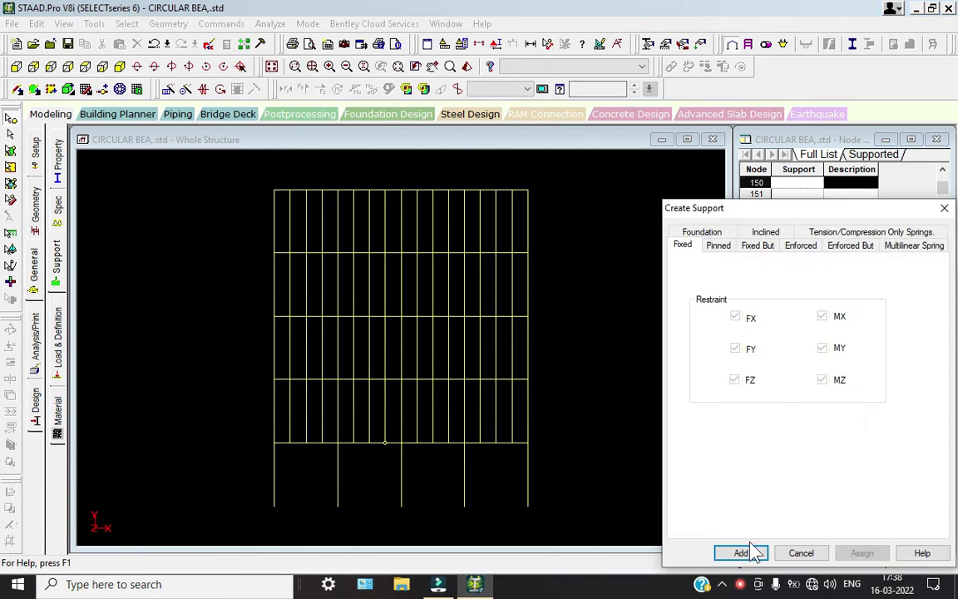
left_click(748, 551)
left_click(791, 333)
left_click_drag(217, 468, 574, 519)
left_click(782, 539)
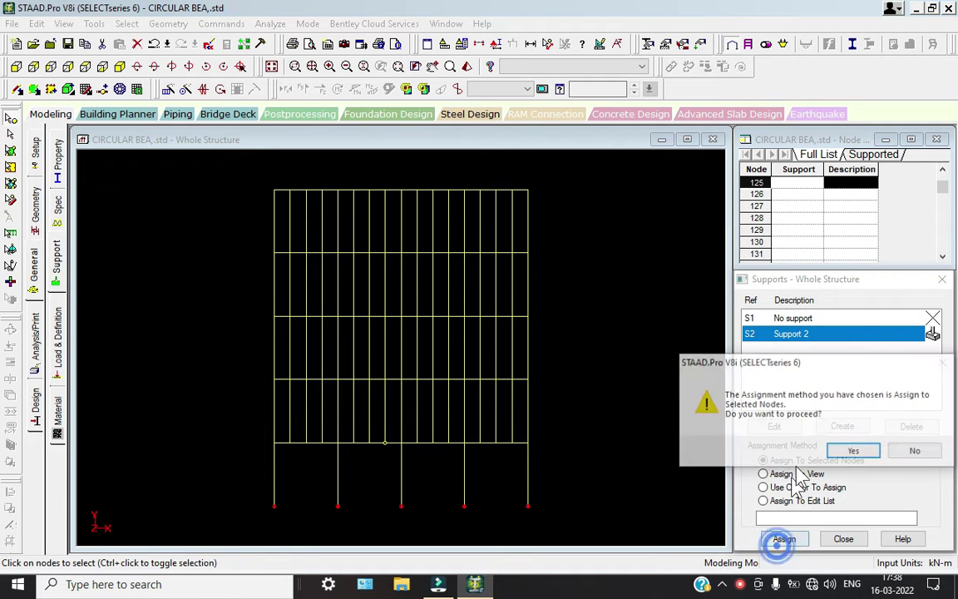
left_click(851, 450)
left_click(671, 401)
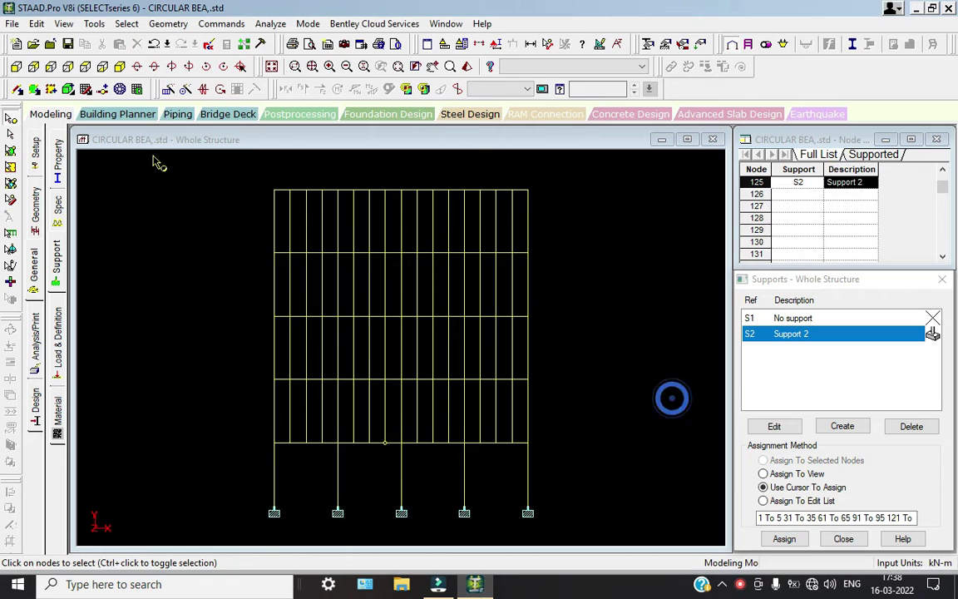
left_click(119, 66)
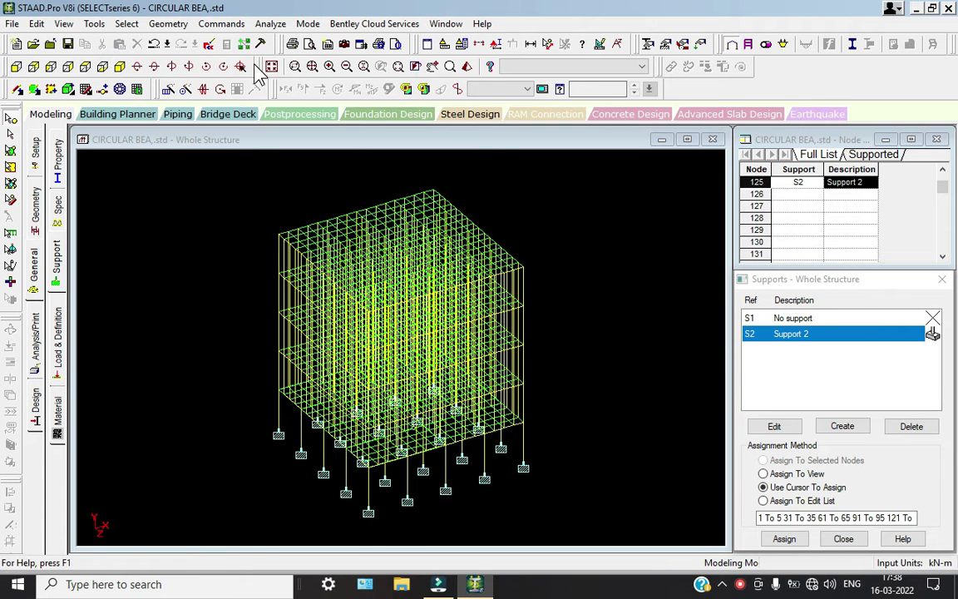
Isolate the top storey with its columns from the front view, inspect it isometrically, and restore the whole structure.
left_click(16, 67)
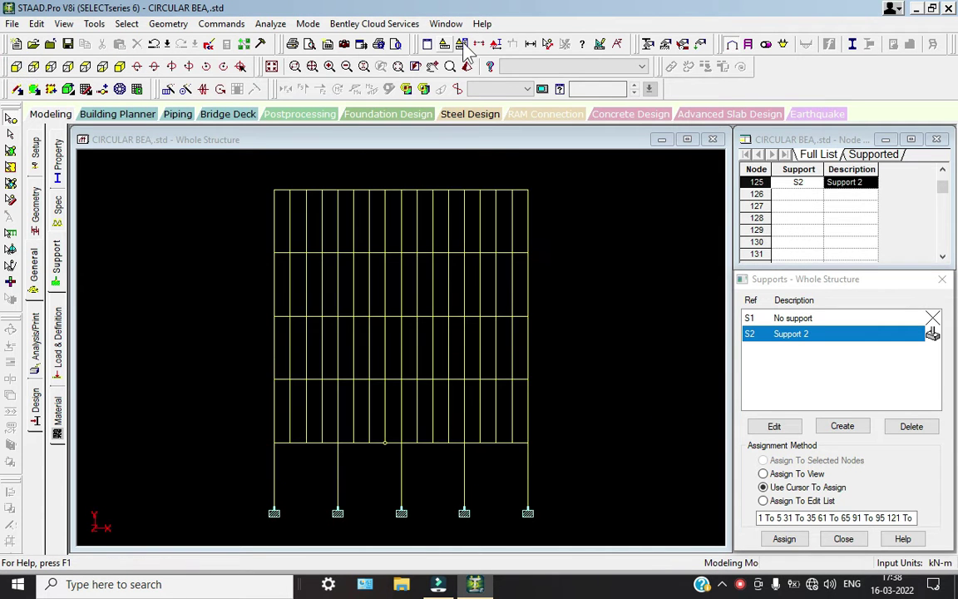
left_click(564, 44)
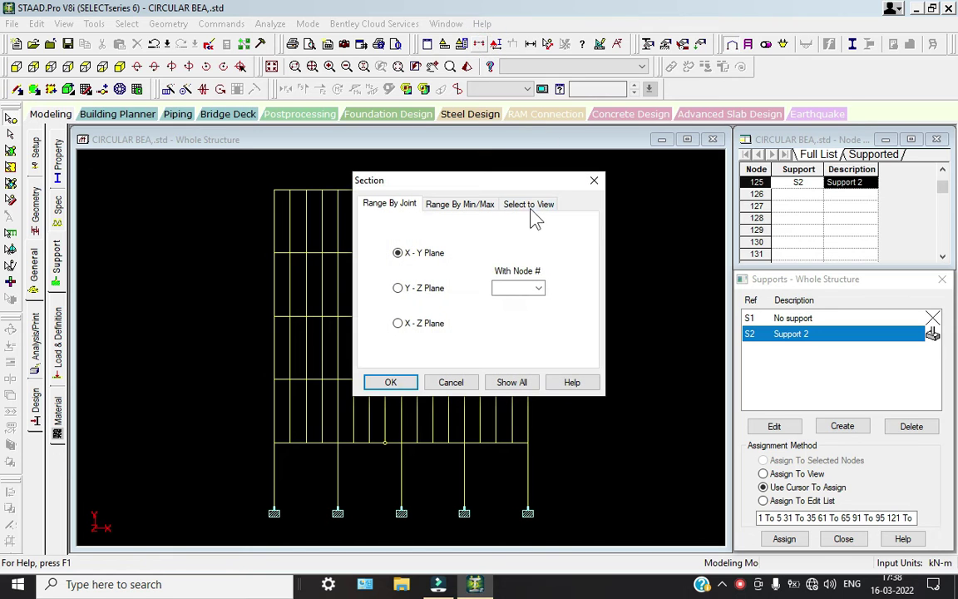
left_click(531, 204)
left_click(391, 382)
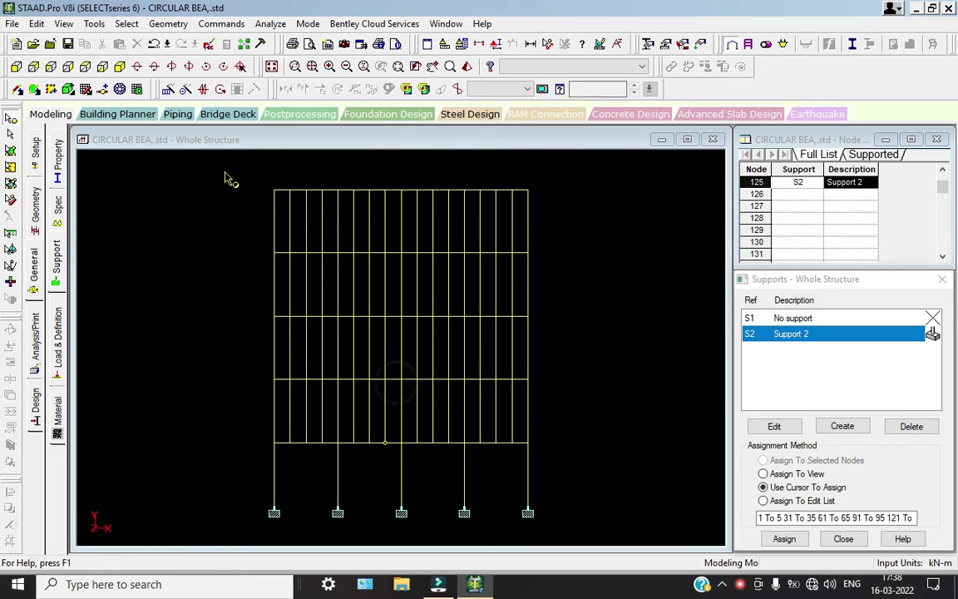
left_click_drag(225, 179, 552, 250)
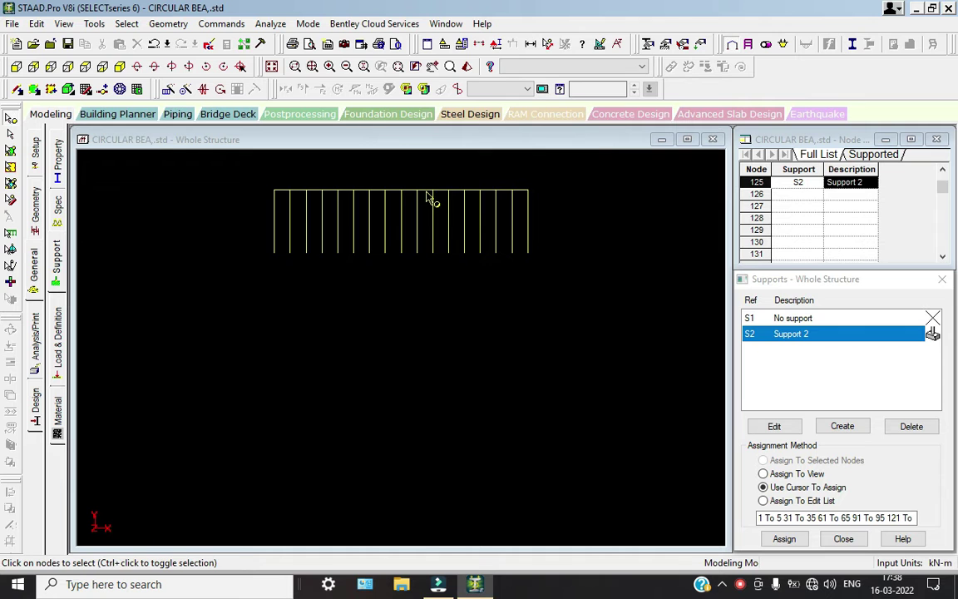
left_click(119, 67)
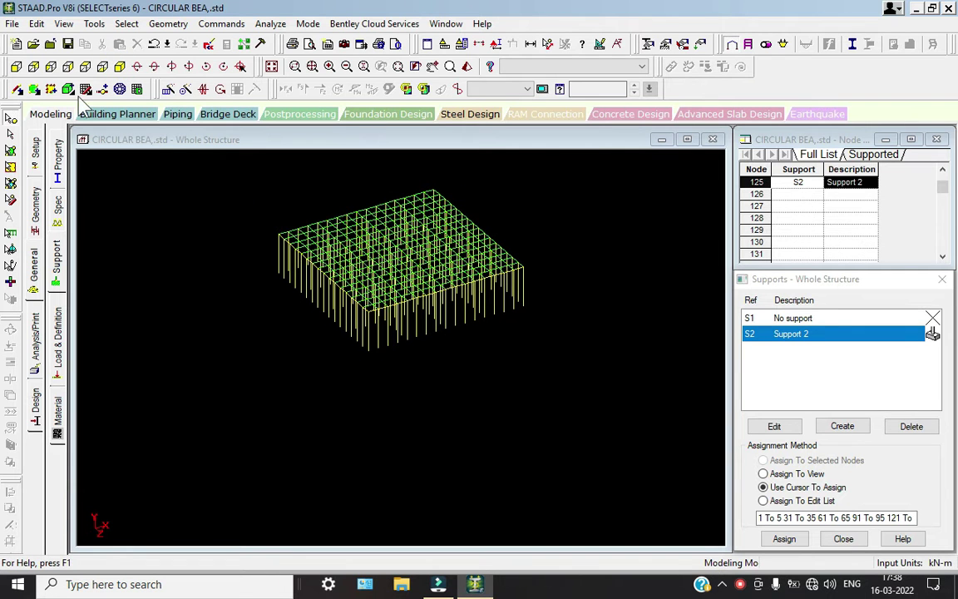
left_click(271, 67)
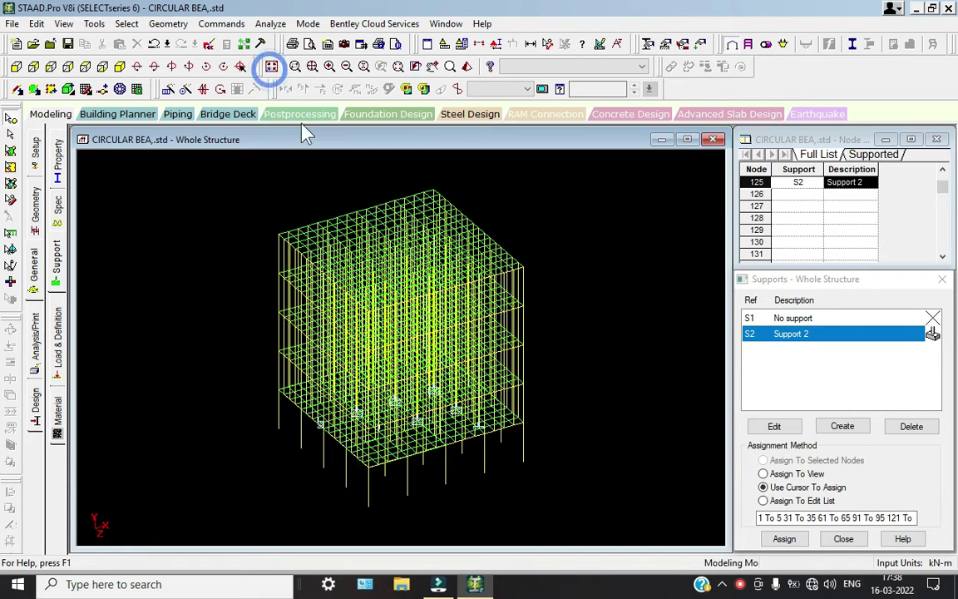
Isolate the top slab from the front view of the structure and display it isometrically.
left_click(16, 67)
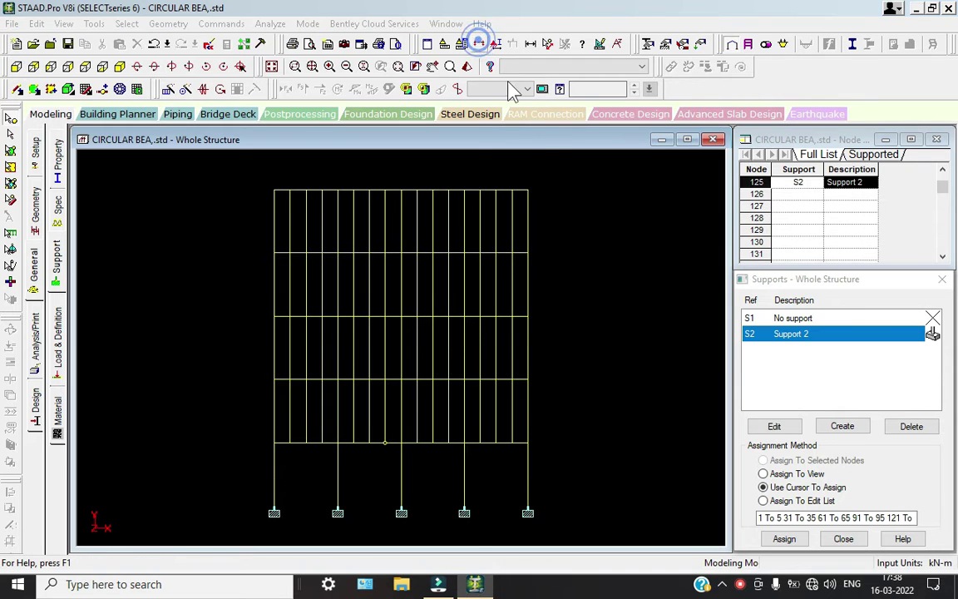
left_click(524, 203)
left_click(387, 380)
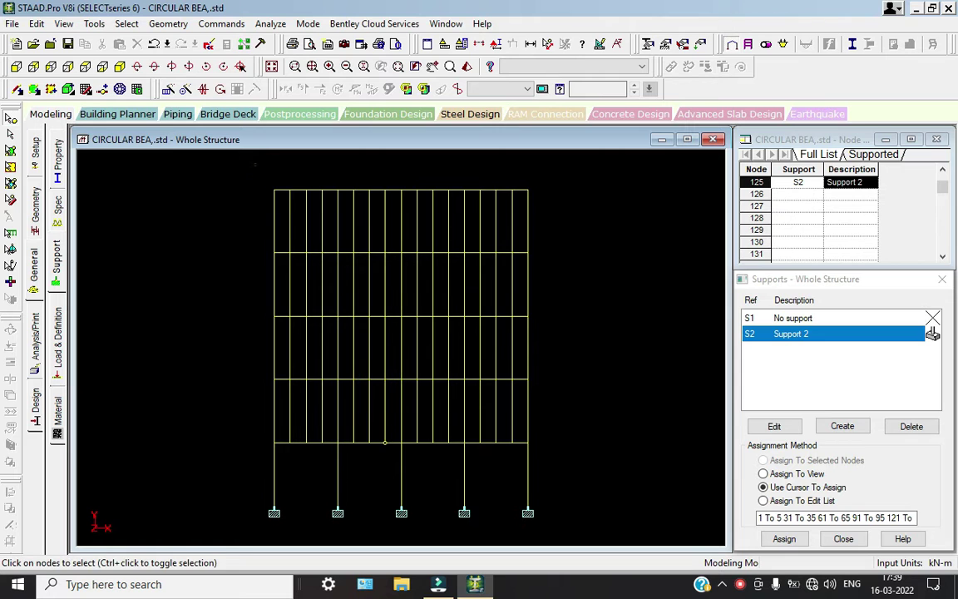
left_click_drag(257, 162, 579, 203)
left_click(119, 66)
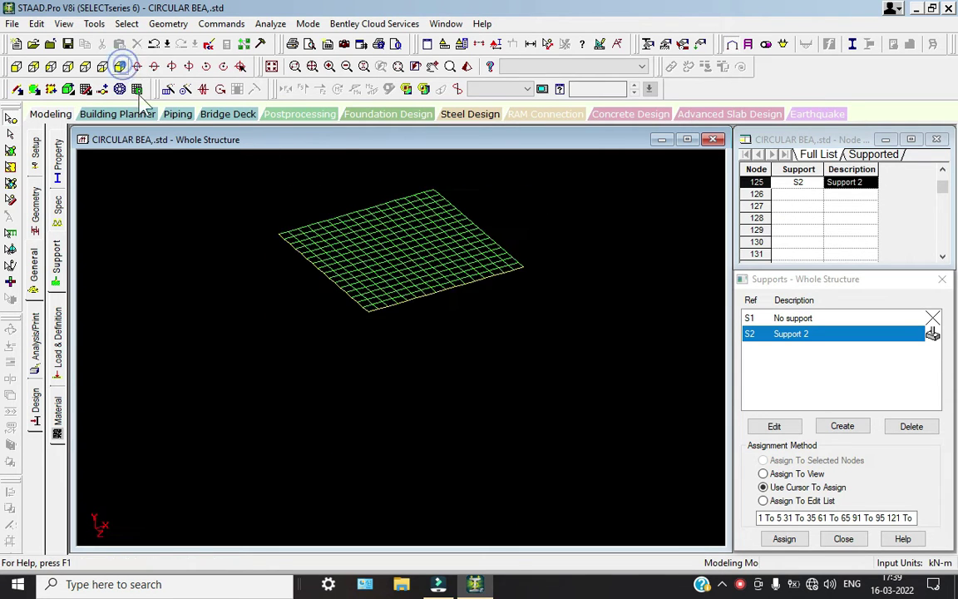
Add a curved beam between the two corner nodes of the top slab's rear edge.
left_click(34, 202)
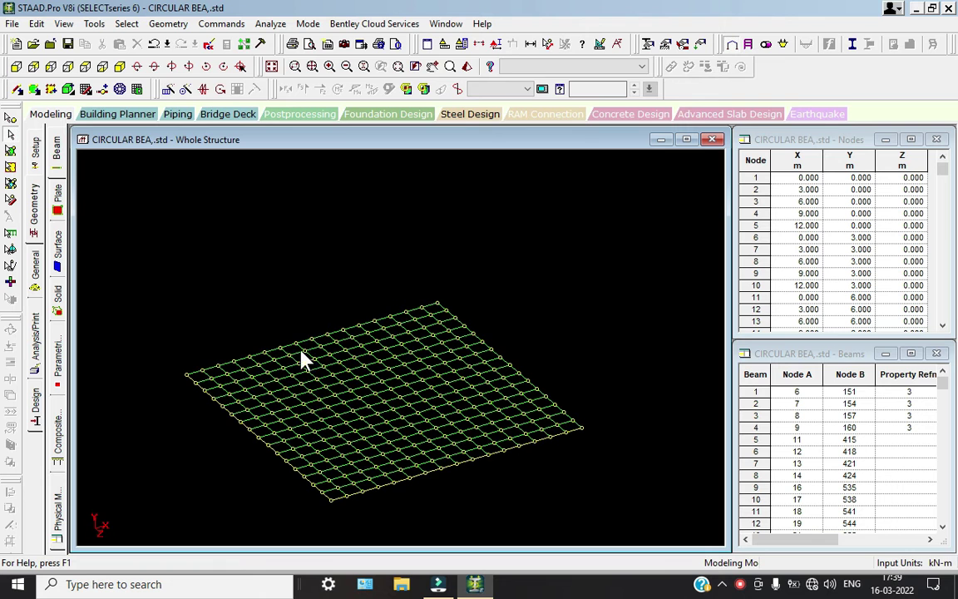
scroll(206, 364, "up", 5)
middle_click_drag(207, 351, 309, 380)
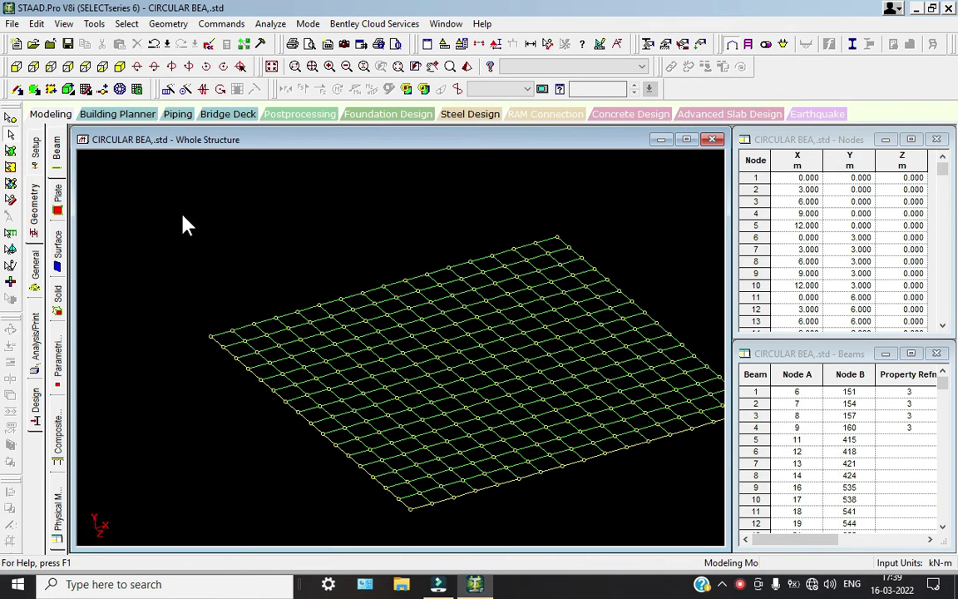
left_click(168, 23)
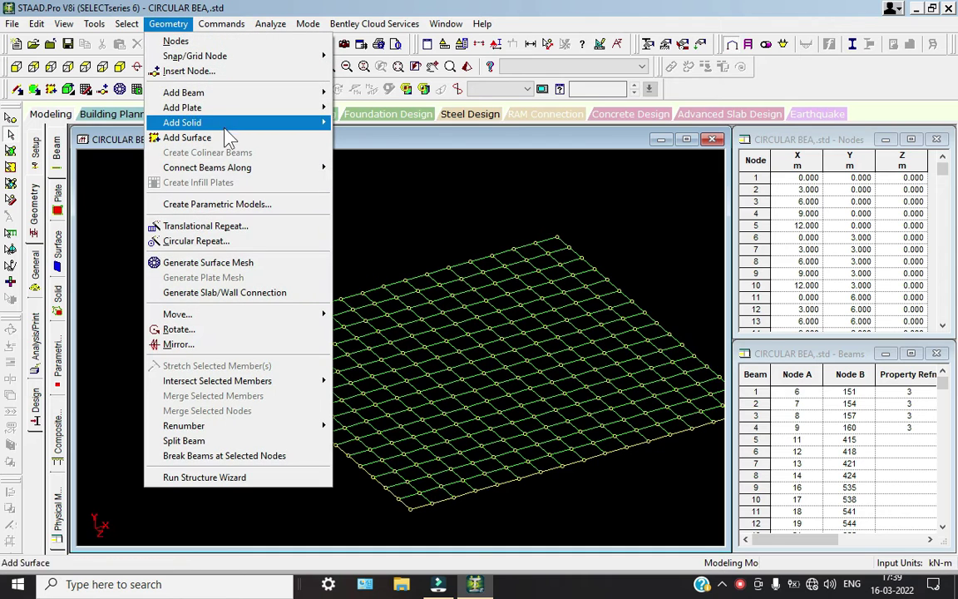
mouse_move(307, 101)
left_click(384, 158)
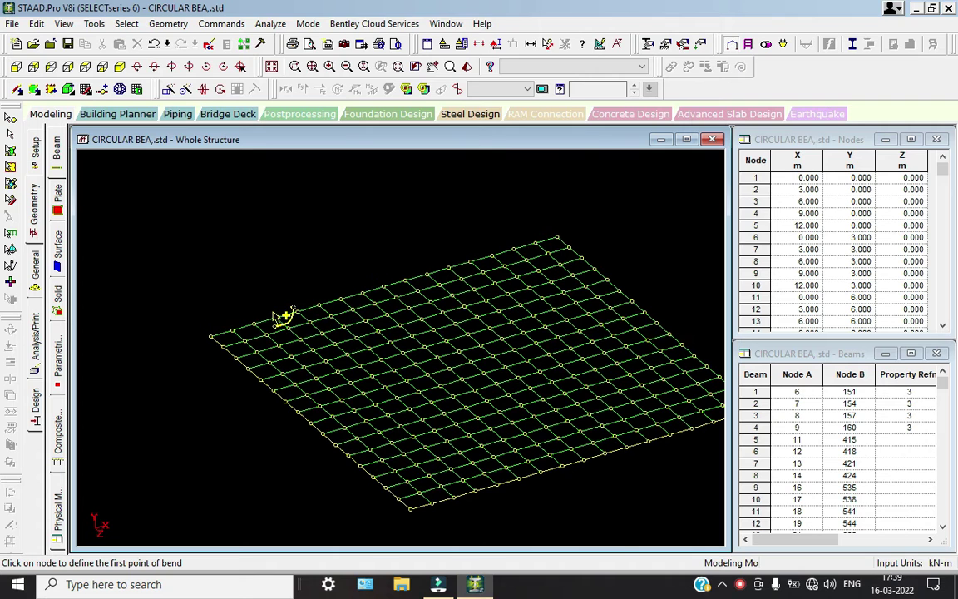
left_click(213, 337)
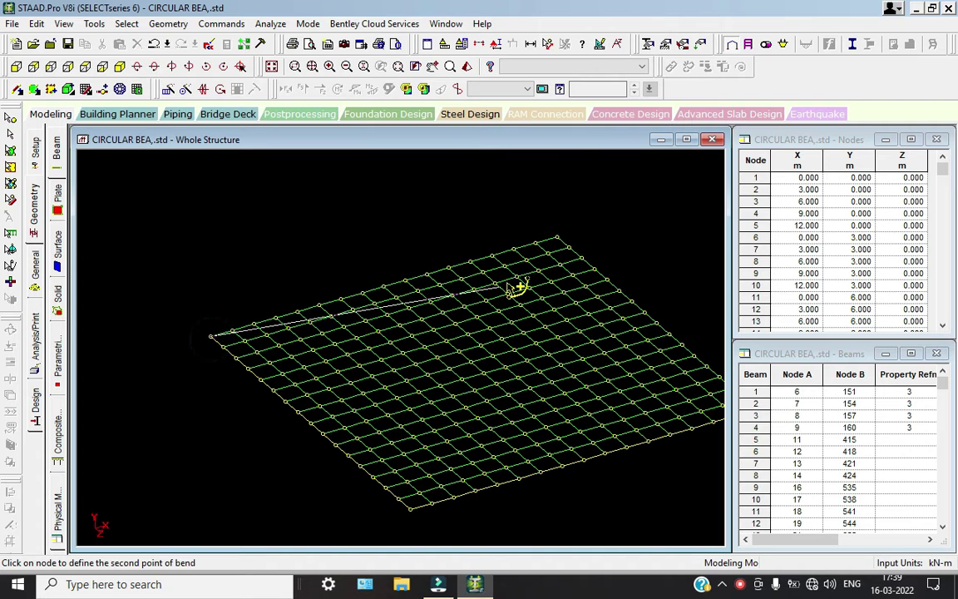
left_click(558, 241)
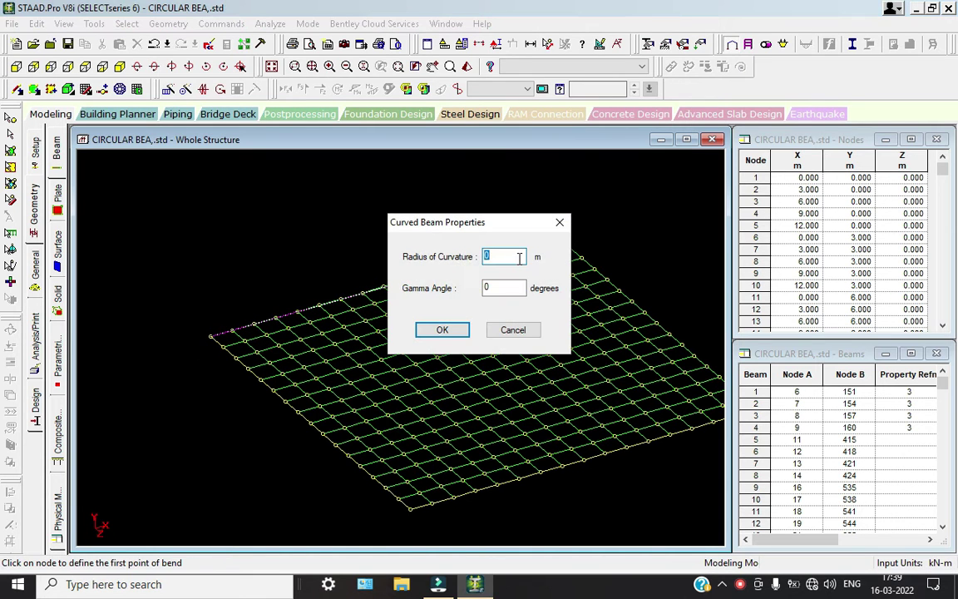
key("Return")
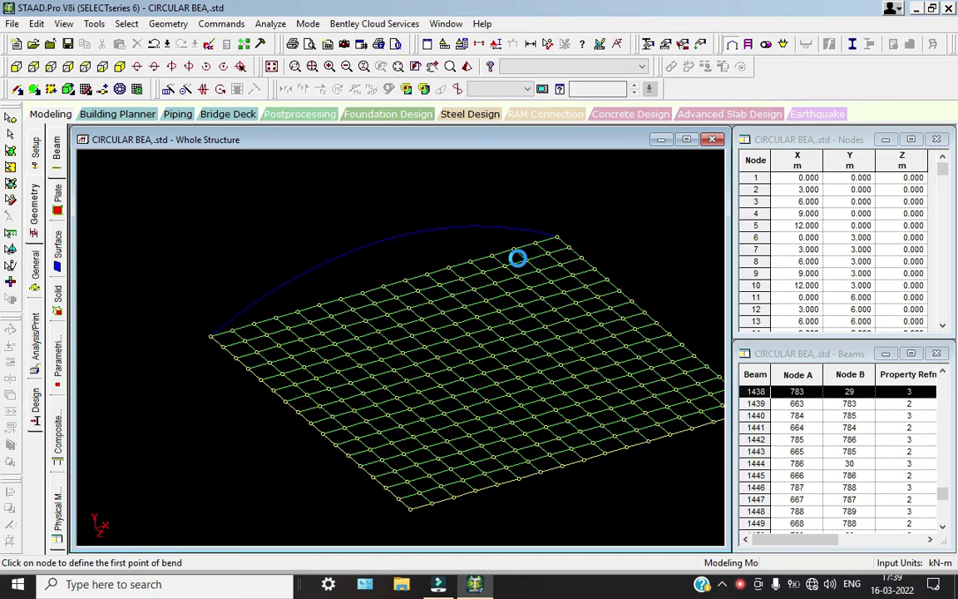
Add a curved beam between the two corner nodes of the top slab's front edge.
scroll(554, 333, "down", 1)
middle_click_drag(554, 333, 457, 263)
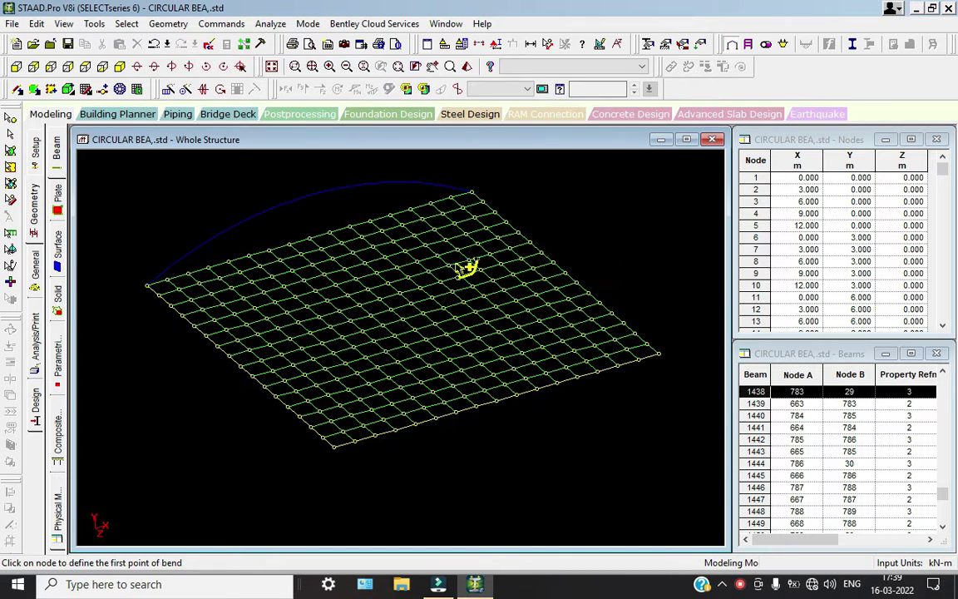
left_click(337, 449)
left_click(658, 355)
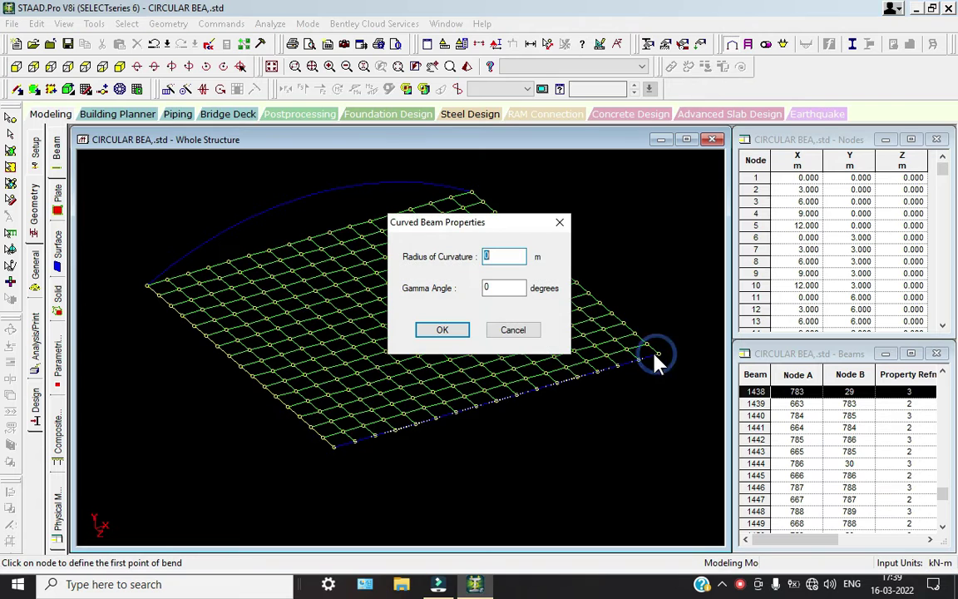
key("Return")
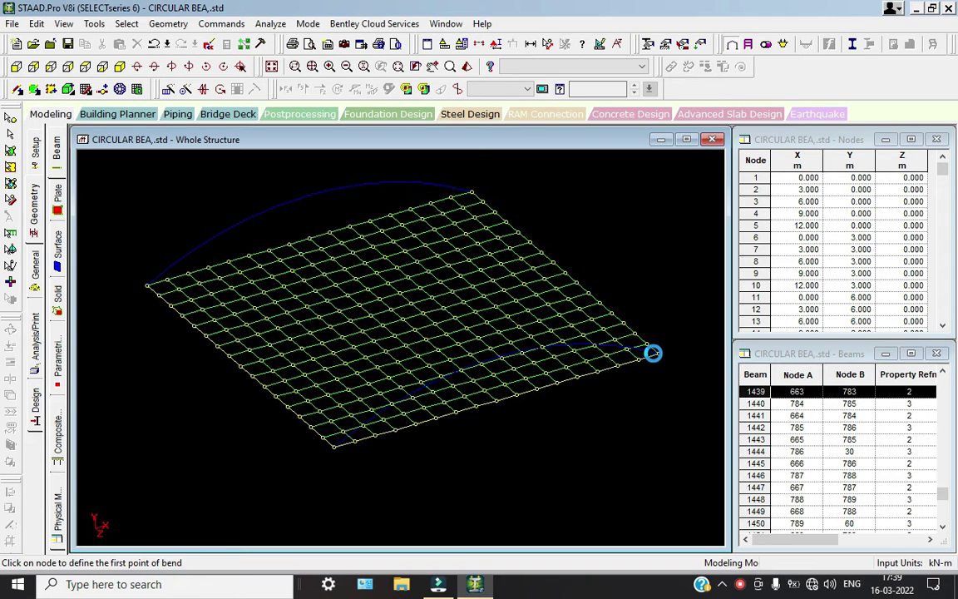
Add a curved beam with a 12 m radius of curvature between the corner nodes of the slab's right-hand edge.
left_click(474, 193)
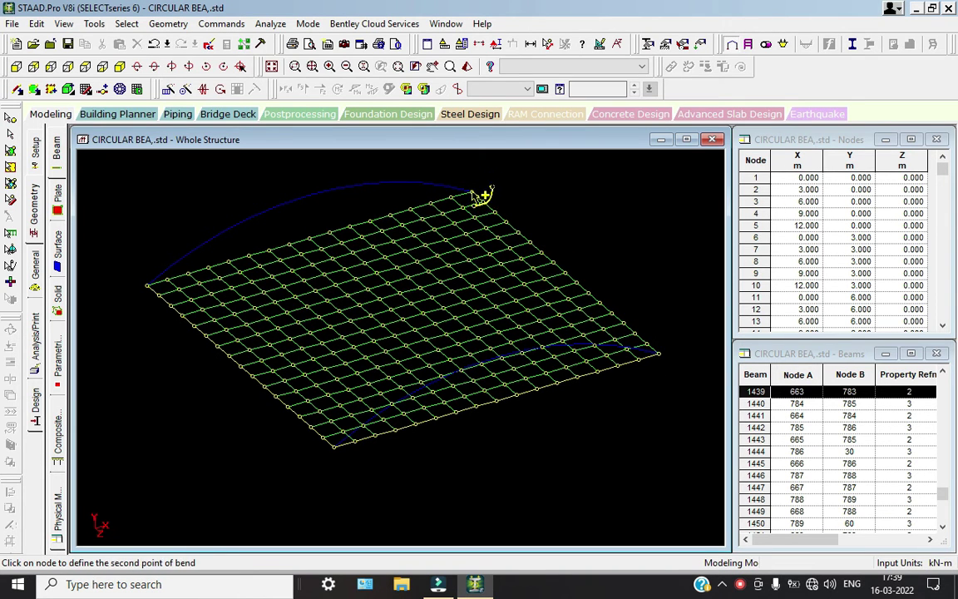
left_click(658, 352)
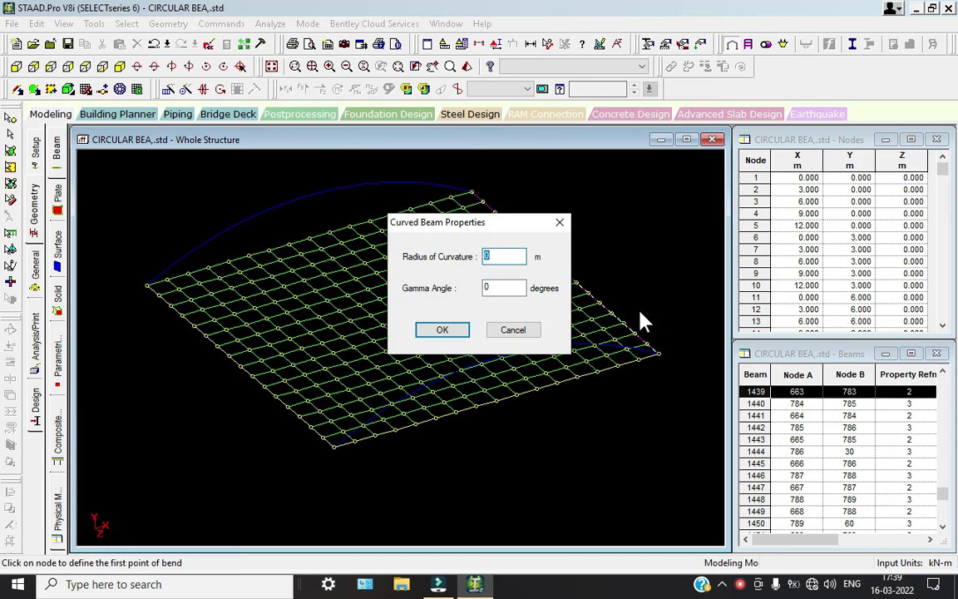
type("12")
key("Return")
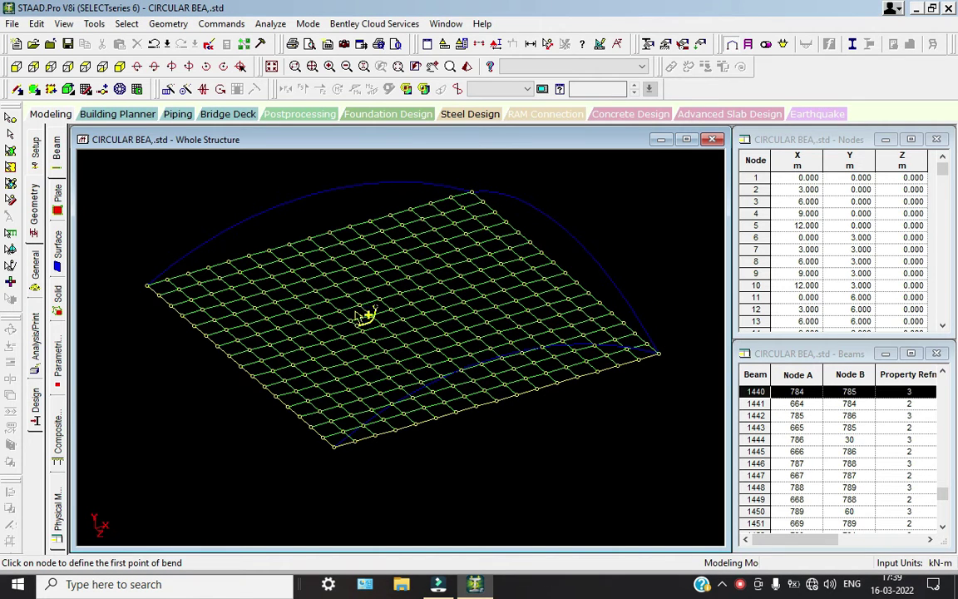
Add a curved beam with a 12 m radius between the corner nodes of the slab's left-hand edge, and display the whole structure again.
left_click(149, 287)
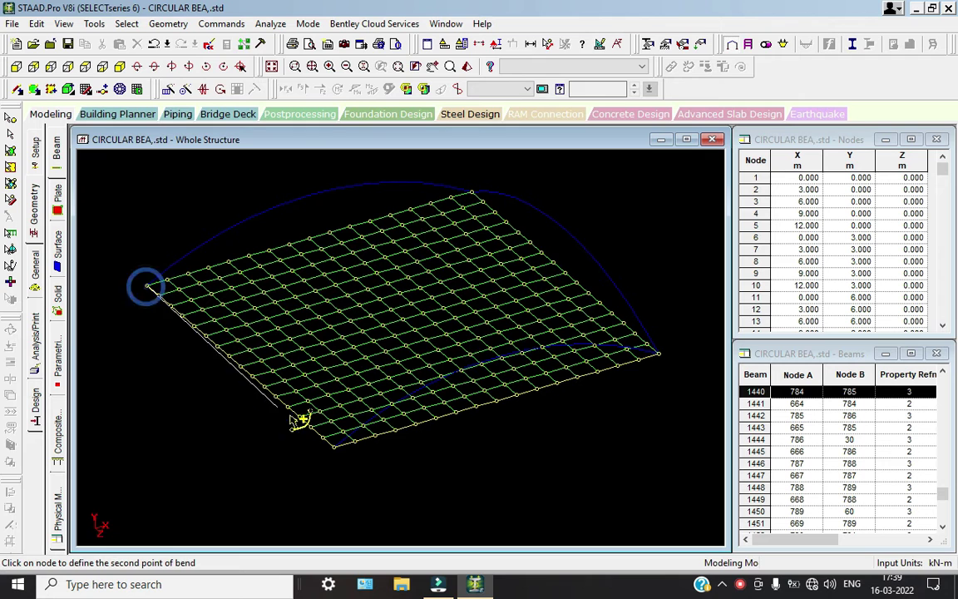
left_click(335, 445)
type("12")
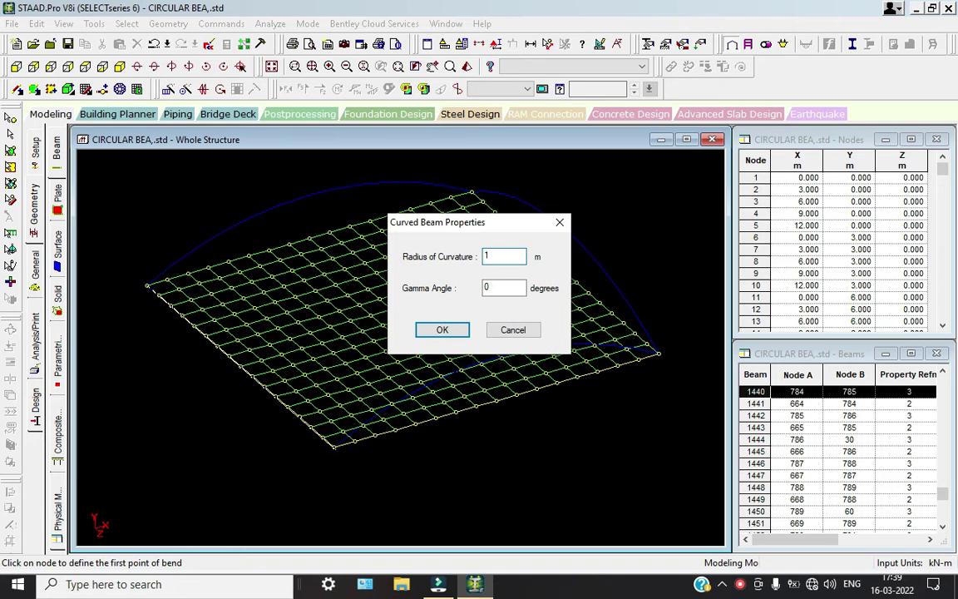
key("Return")
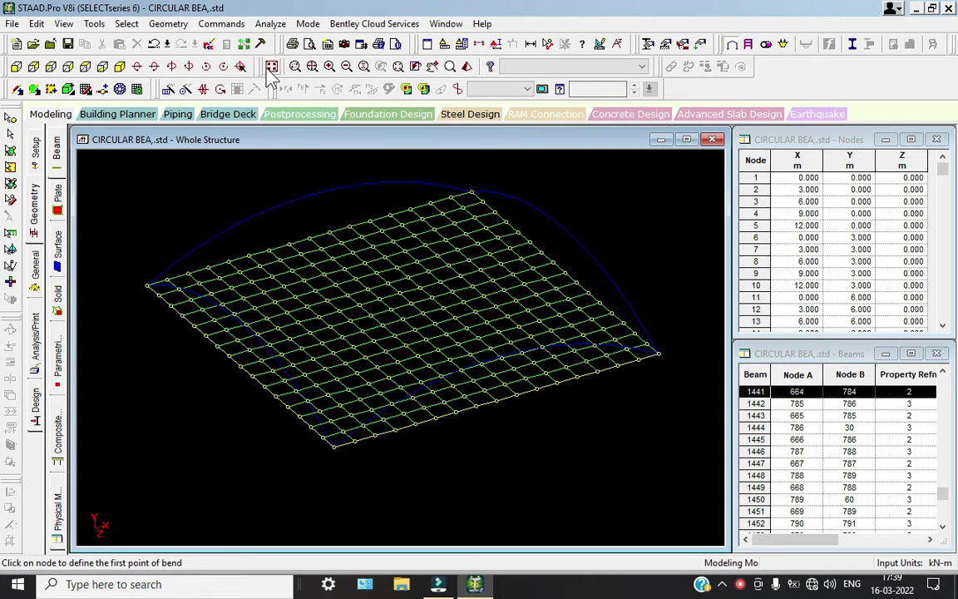
left_click(271, 67)
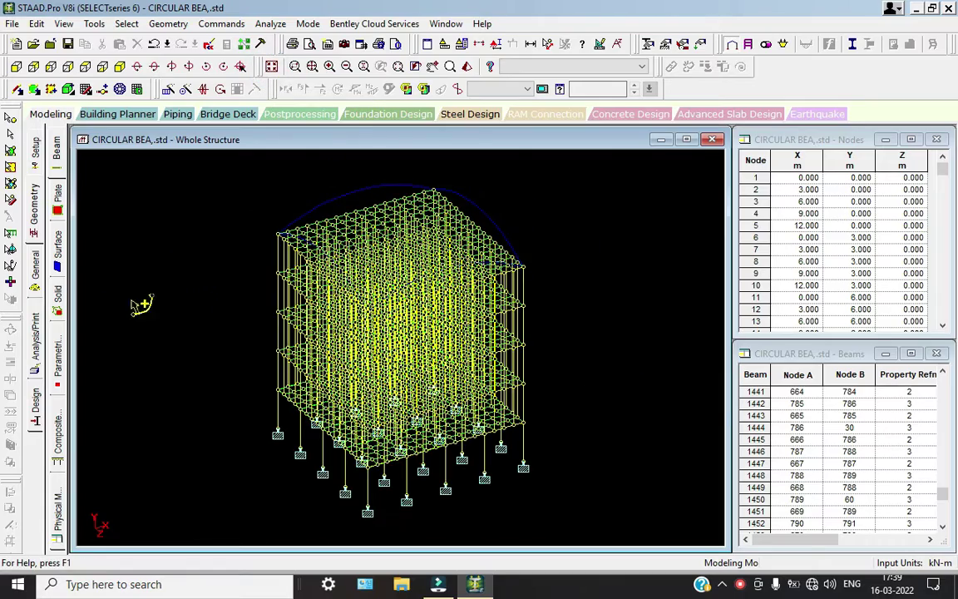
Check the section properties page for members with missing properties by selecting them, and clear the selection.
left_click(38, 251)
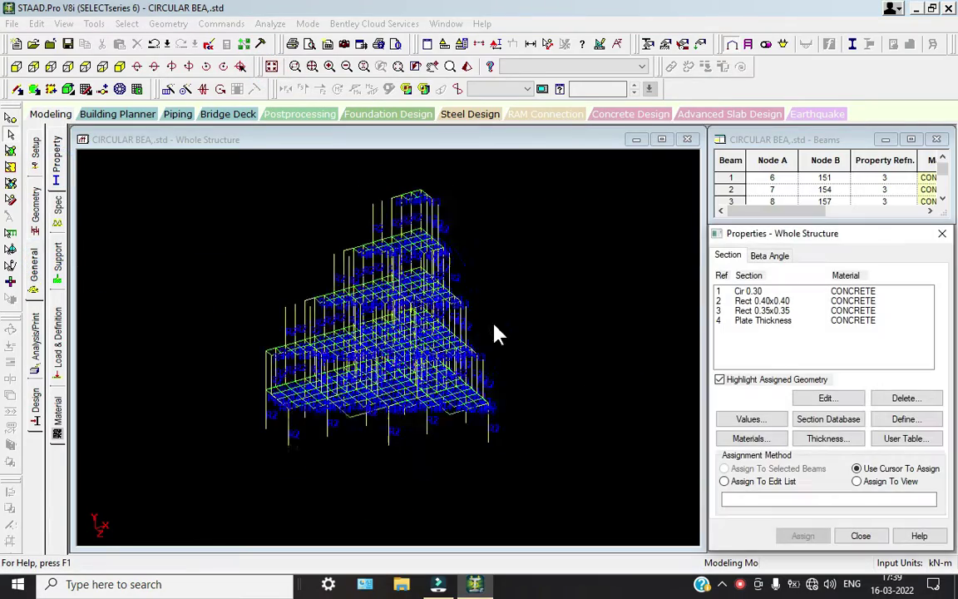
left_click(127, 23)
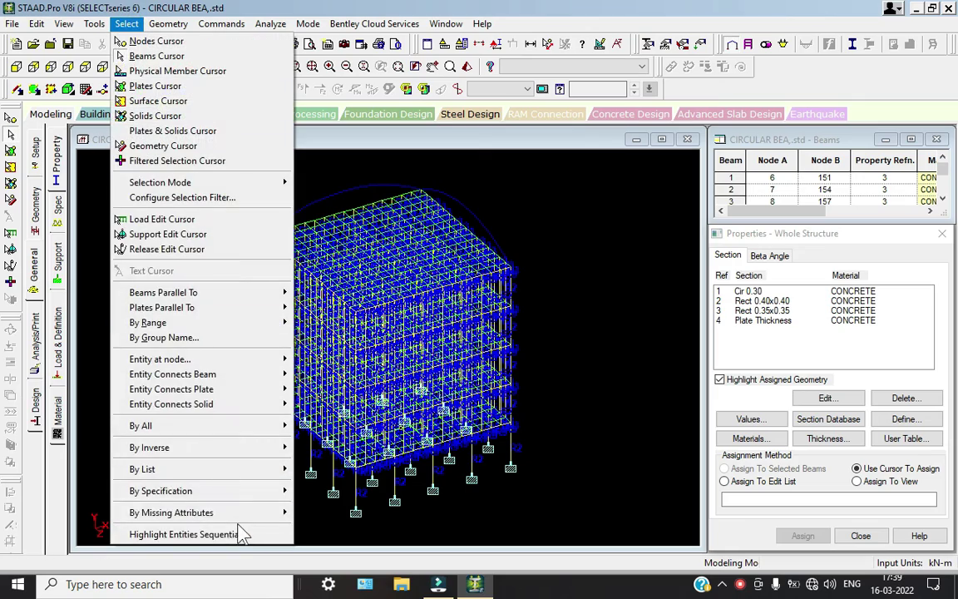
left_click(249, 513)
left_click(325, 514)
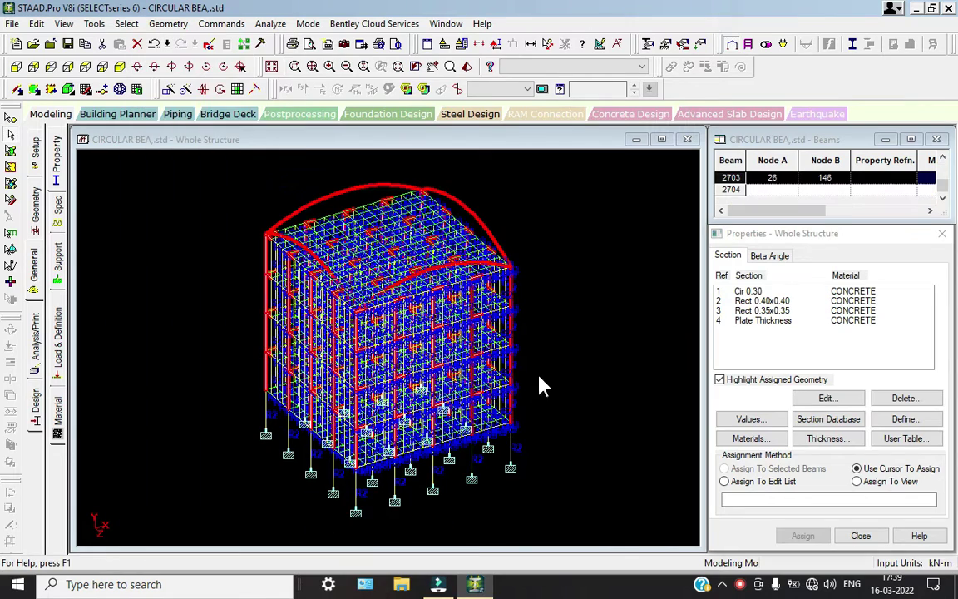
left_click(582, 341)
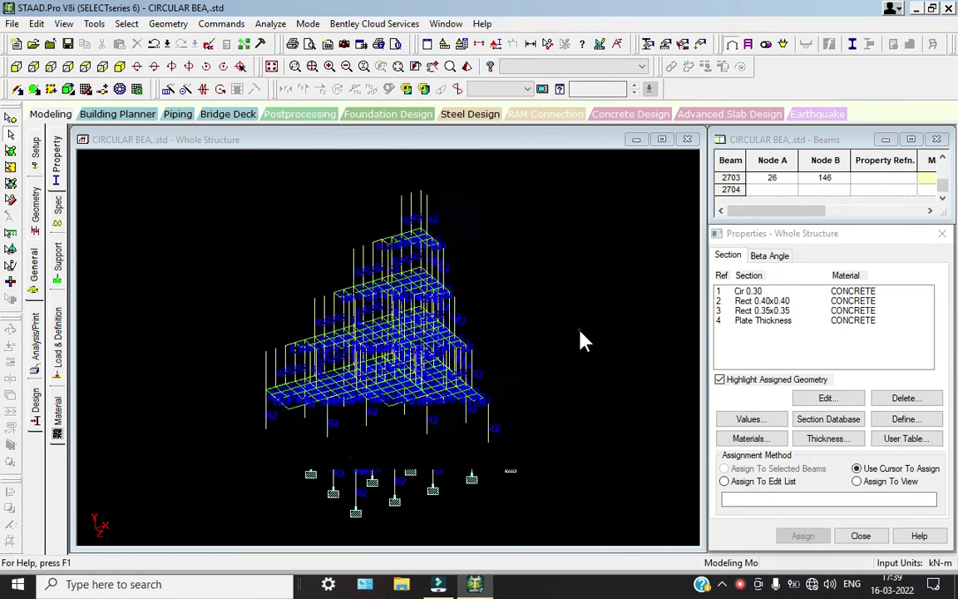
Assign the concrete Plate Thickness property to the view and save the modified structure.
double_click(769, 321)
left_click(542, 410)
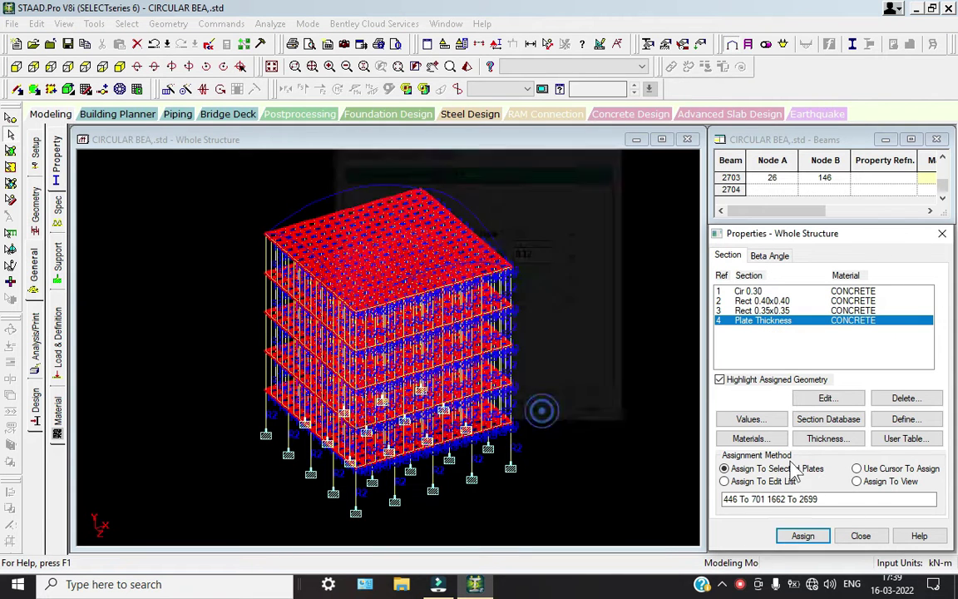
left_click(857, 481)
left_click(807, 536)
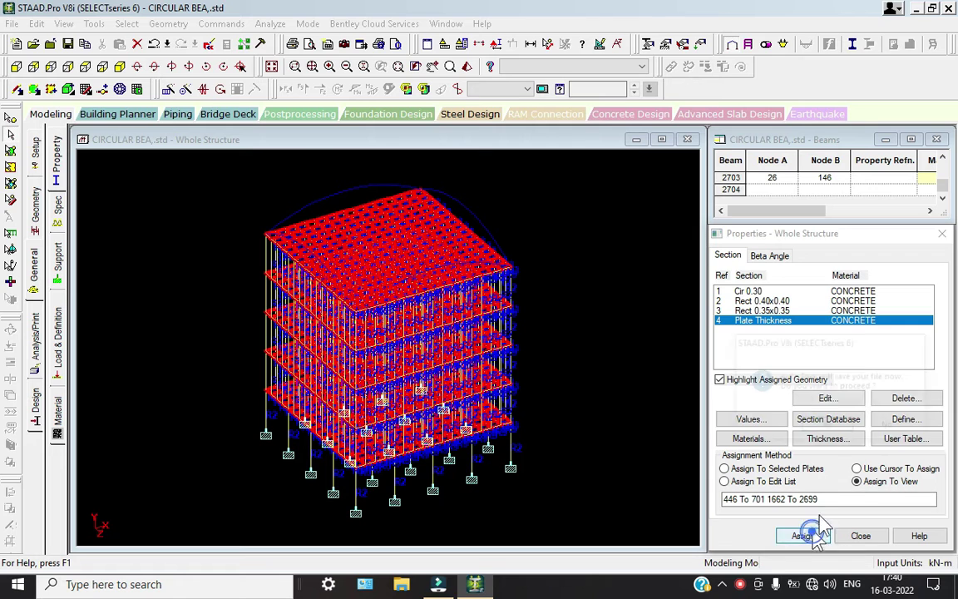
left_click(798, 426)
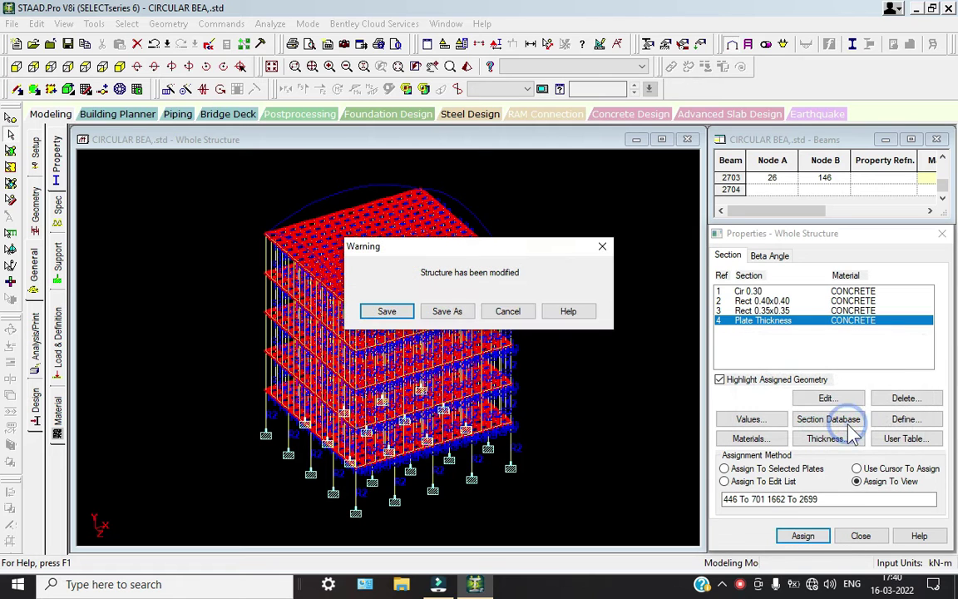
left_click(387, 311)
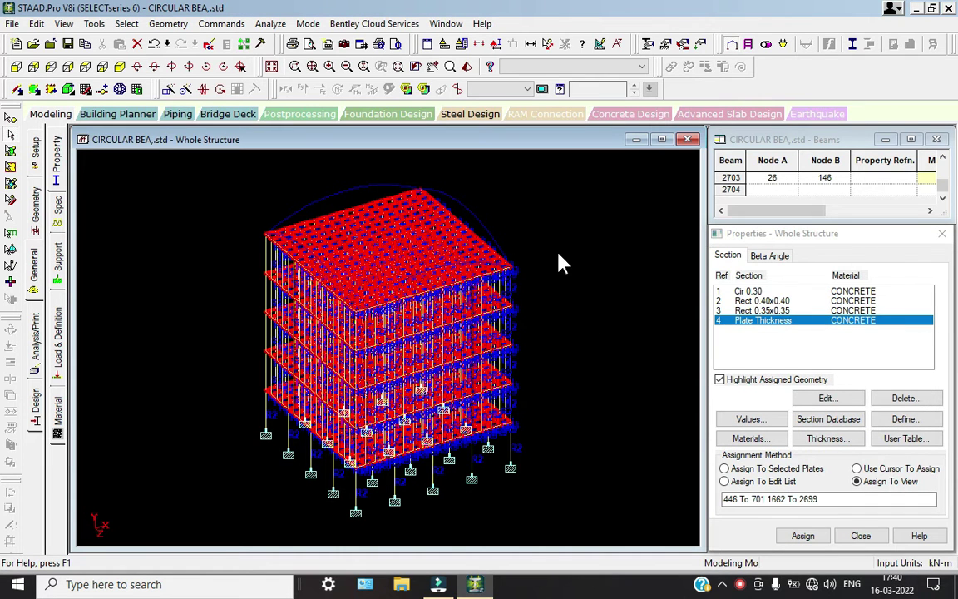
left_click(805, 536)
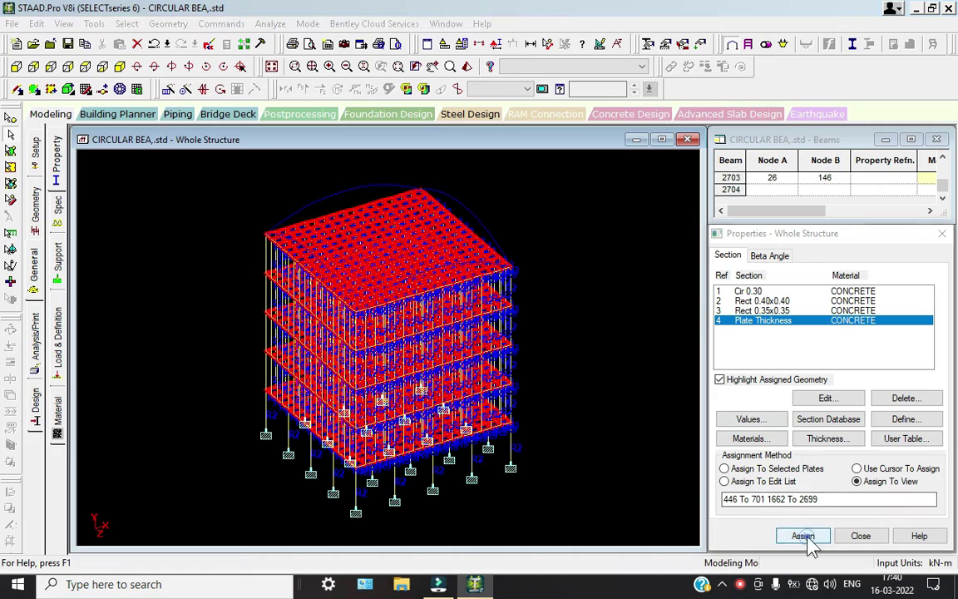
left_click(841, 425)
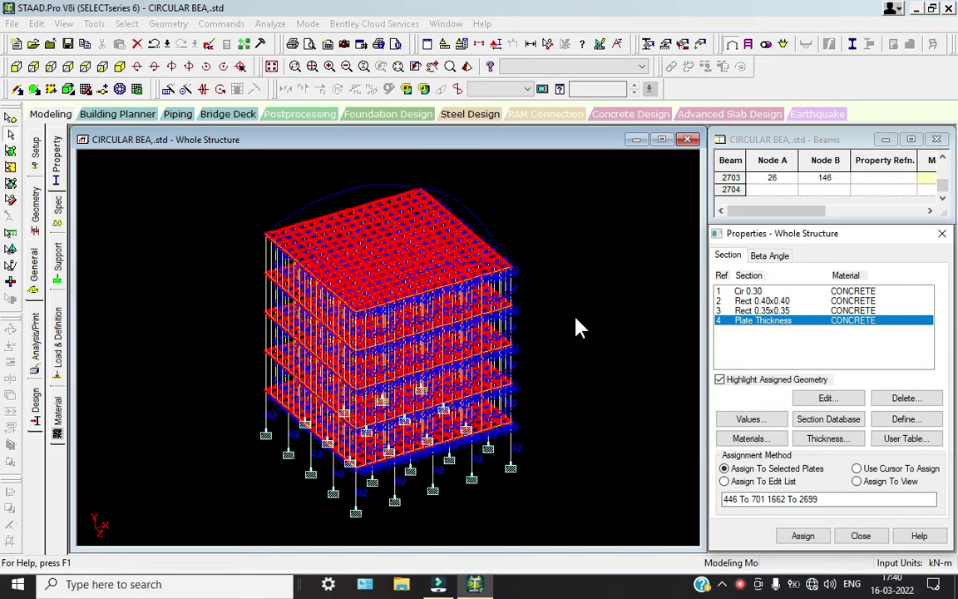
Highlight the members with missing properties again, and compare them with the members using the Rect 0.40x0.40 and Rect 0.35x0.35 sections.
left_click(133, 24)
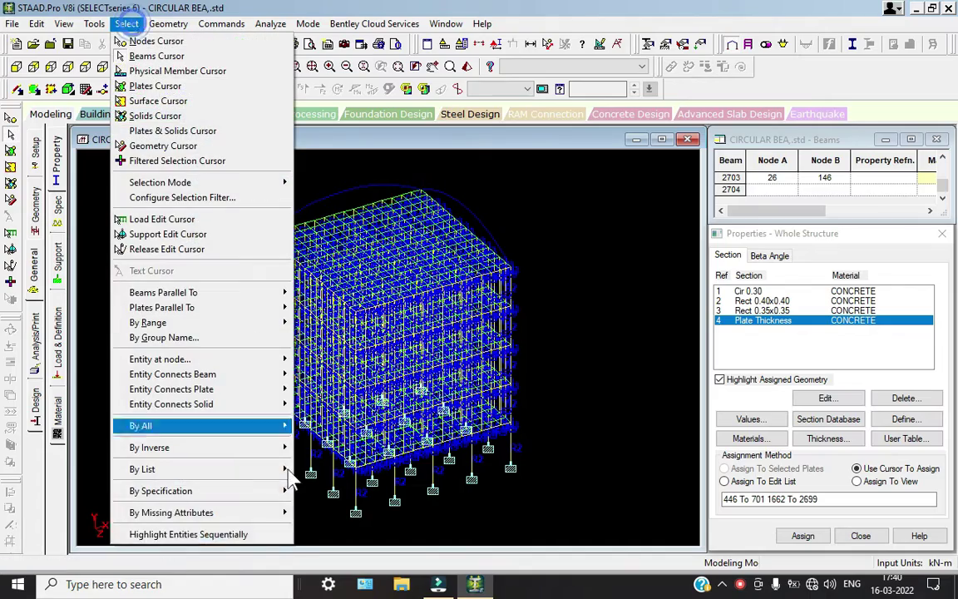
mouse_move(250, 513)
left_click(329, 515)
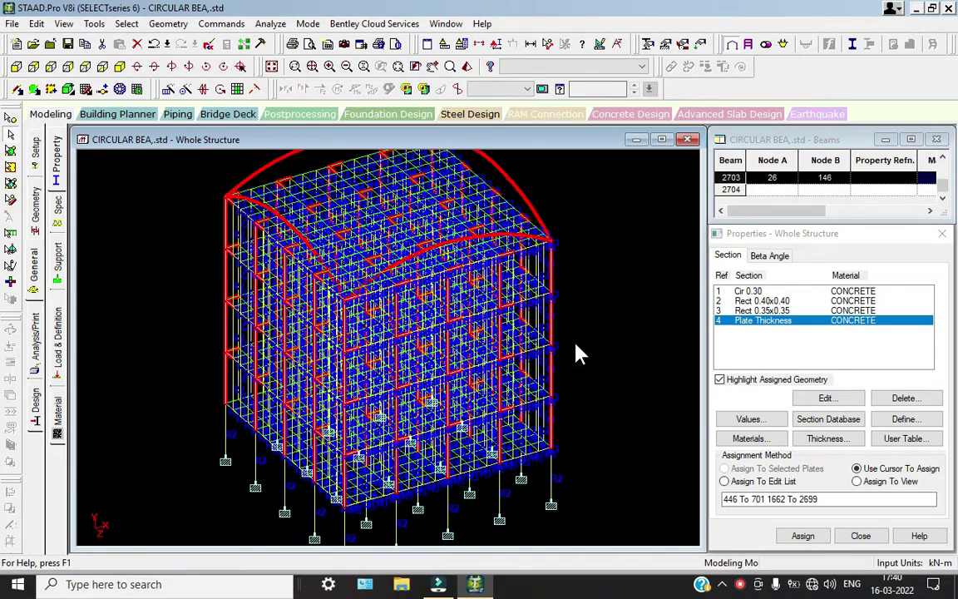
left_click(755, 301)
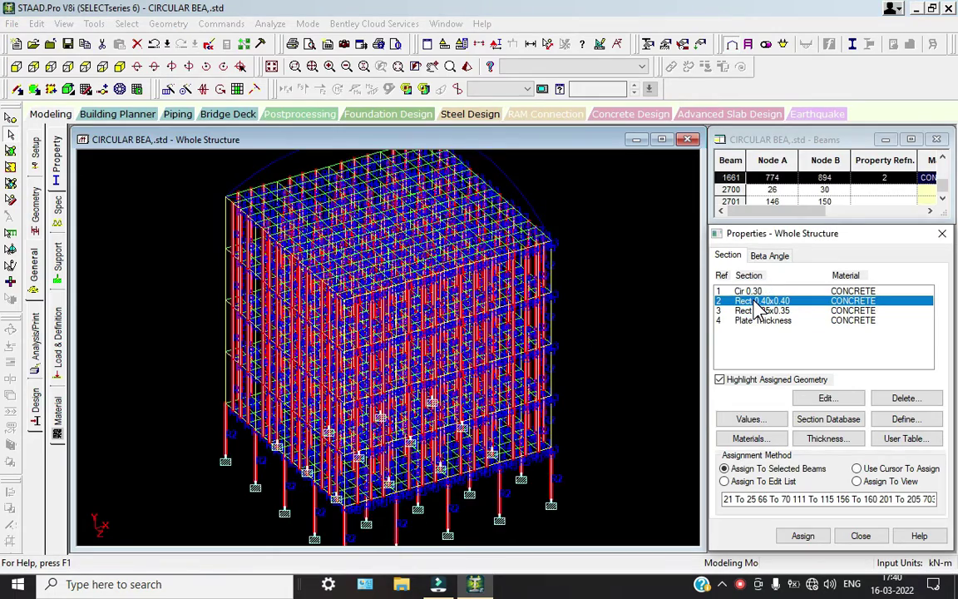
left_click(601, 325)
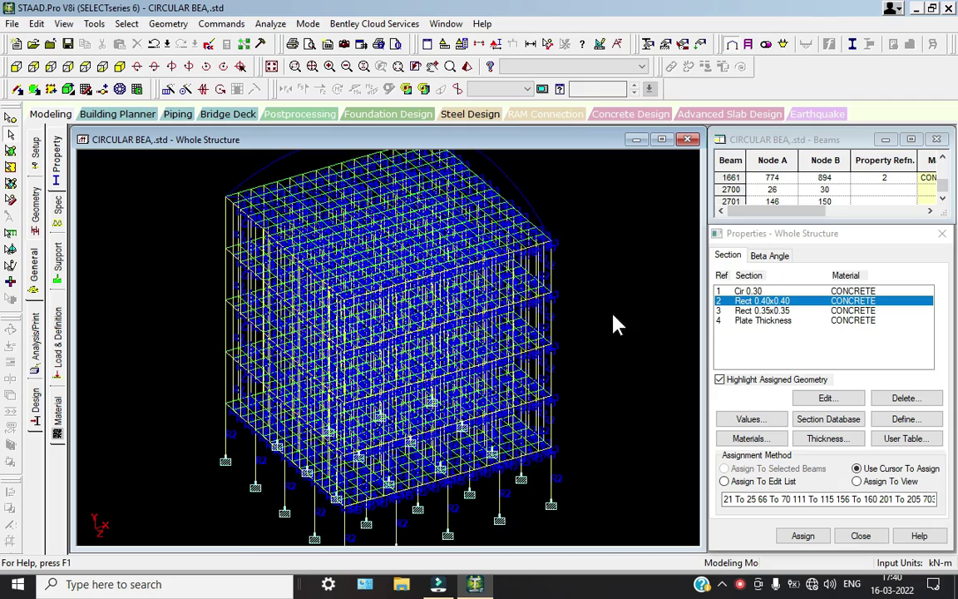
left_click(767, 311)
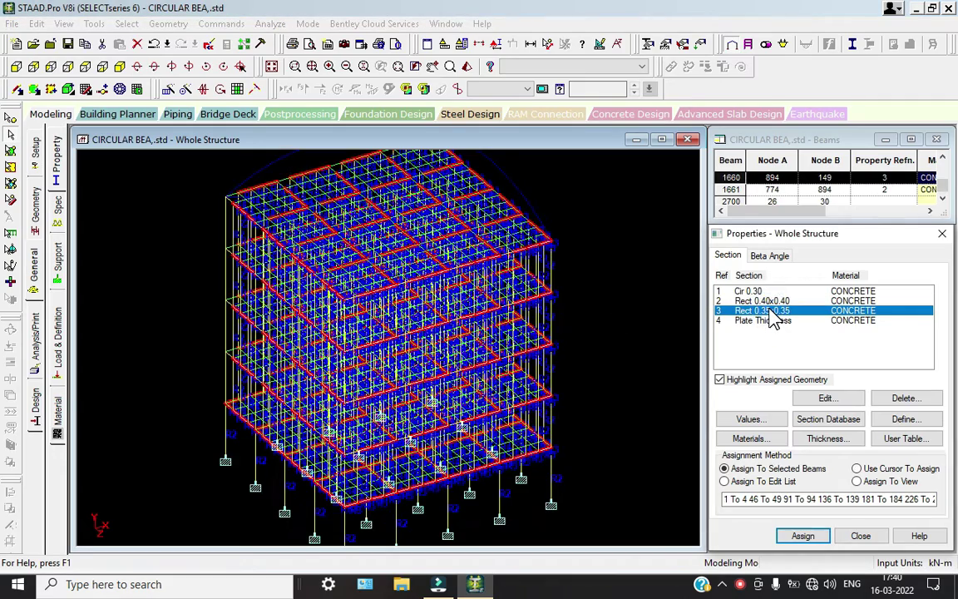
left_click(770, 302)
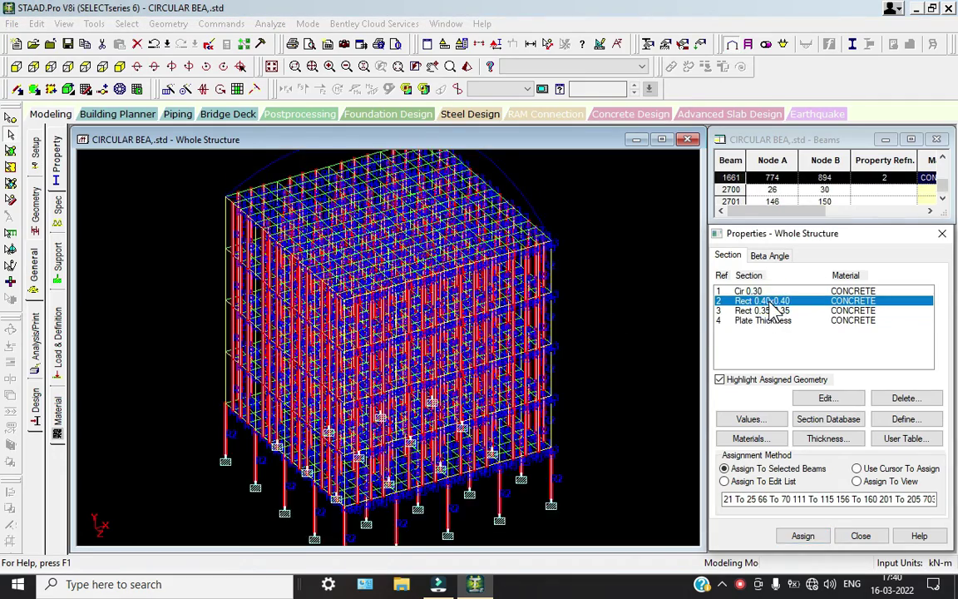
left_click(620, 337)
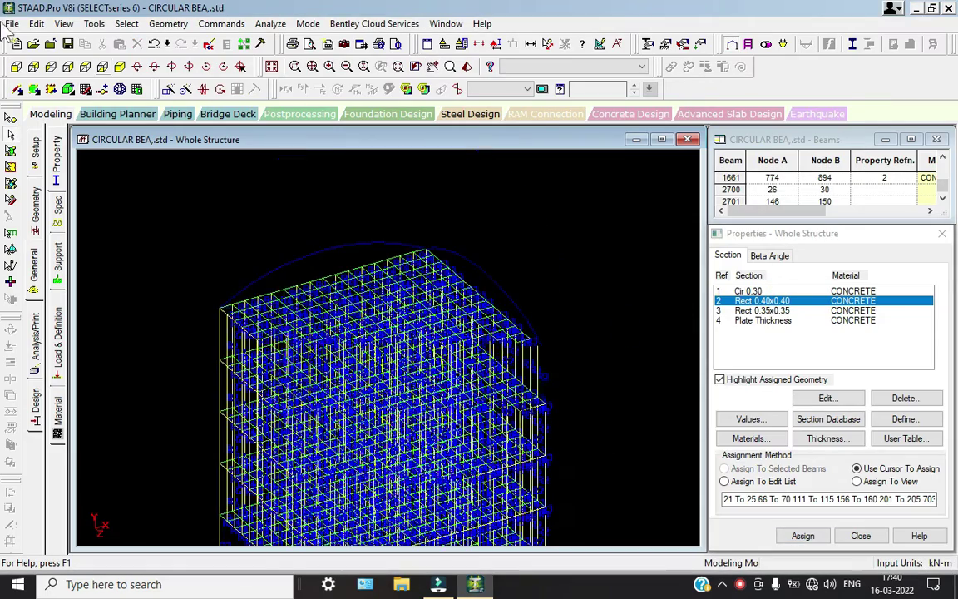
left_click(16, 67)
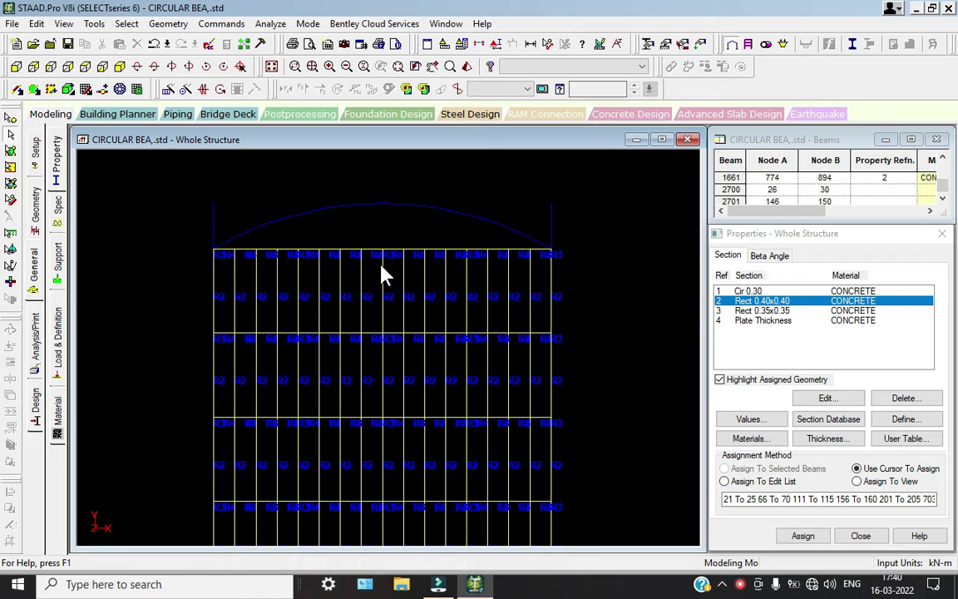
left_click_drag(162, 181, 588, 240)
left_click(352, 207)
left_click(210, 217, "ctrl")
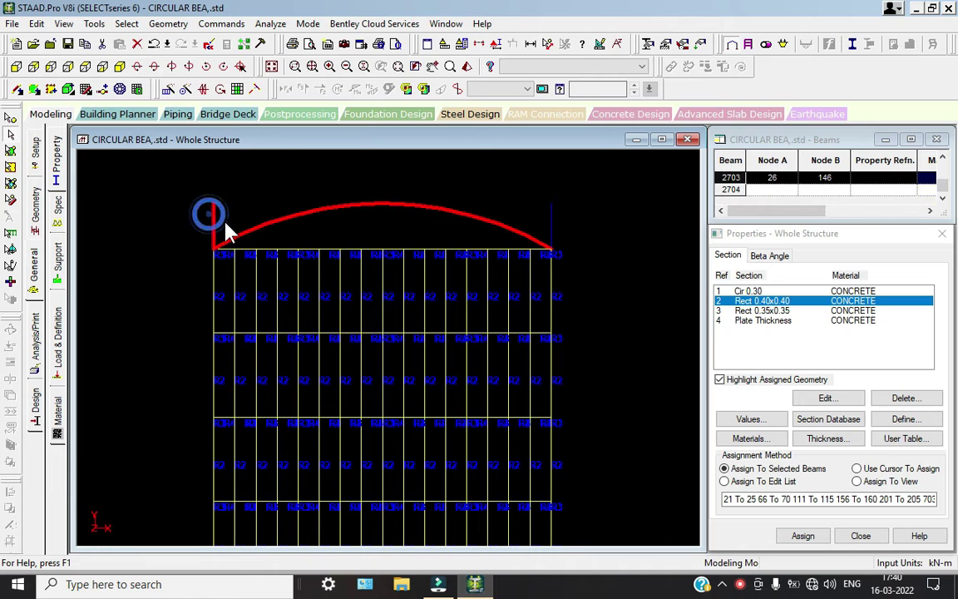
left_click(549, 219, "ctrl")
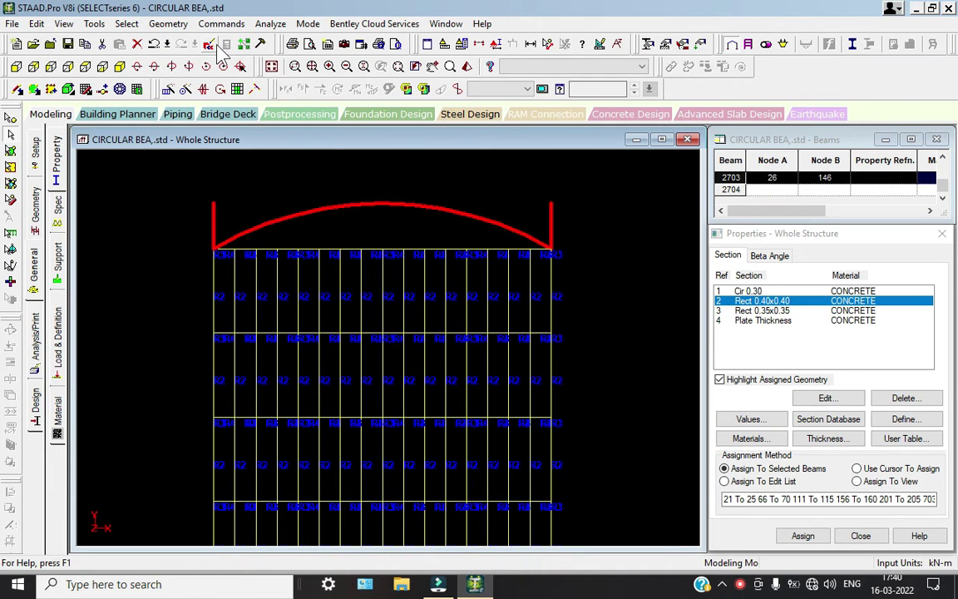
left_click(103, 67)
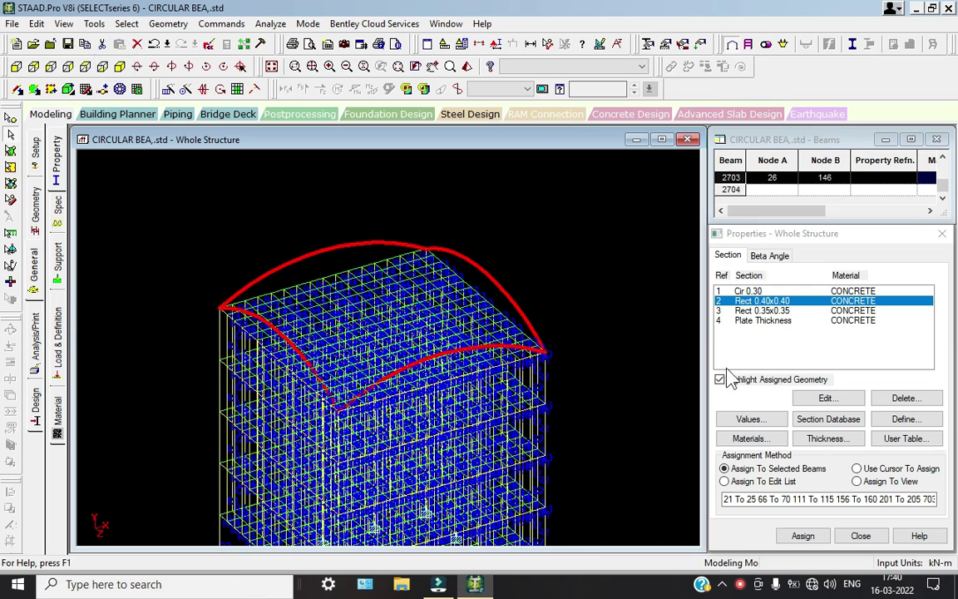
Assign the concrete Cir 0.30 section to the four curved beams above the roof edges, and clear the selection.
left_click(753, 291)
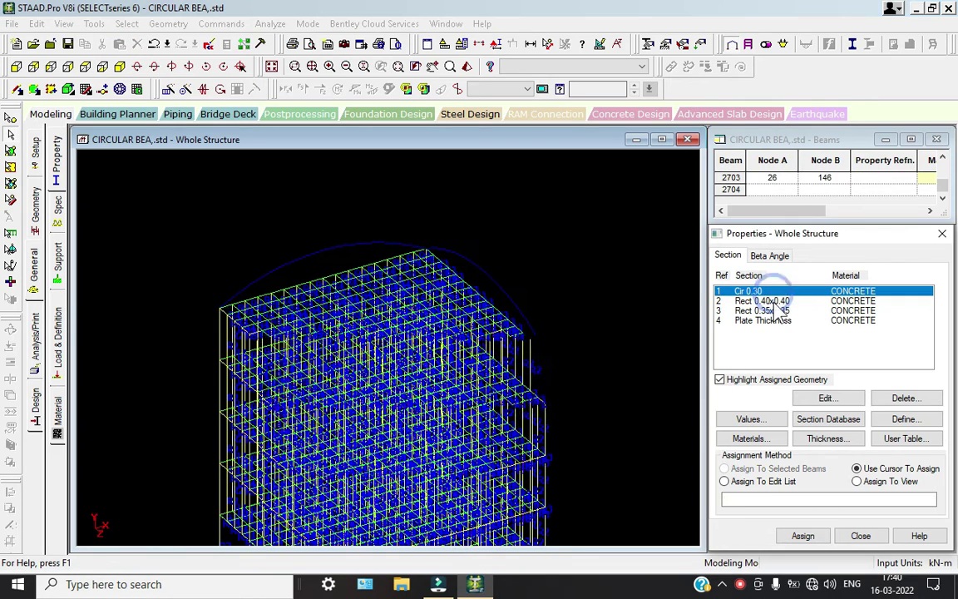
left_click(461, 263)
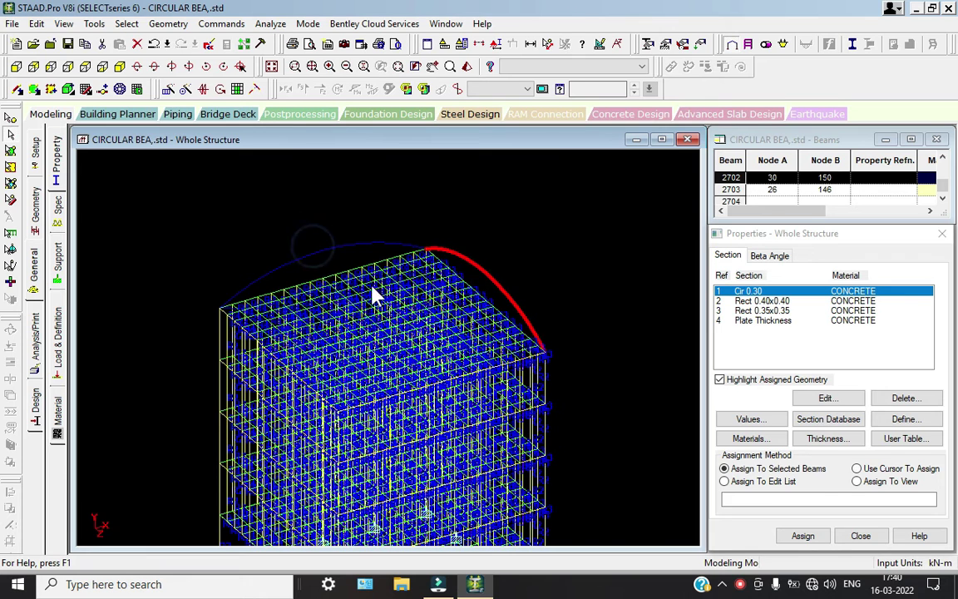
left_click(17, 67)
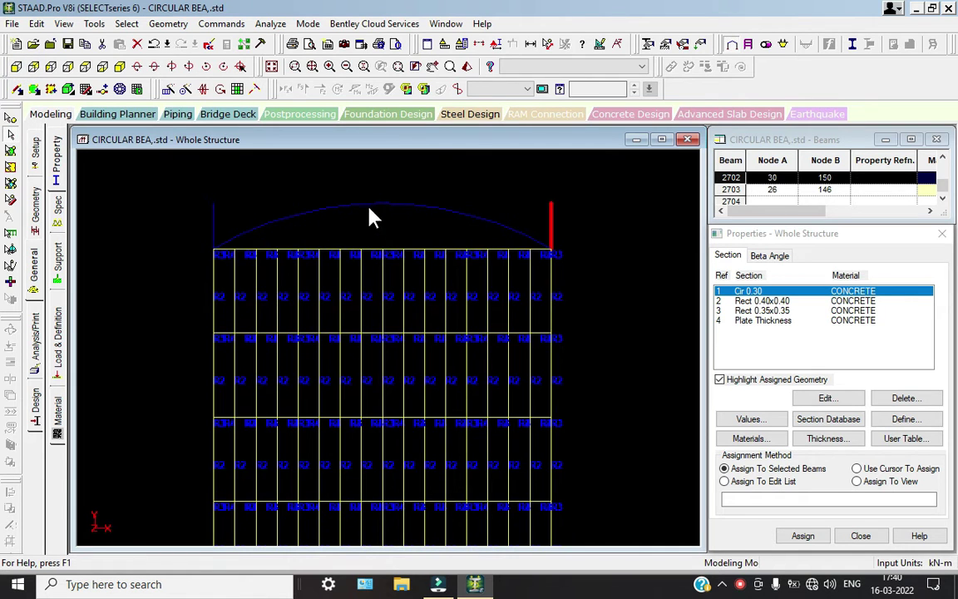
left_click(214, 215)
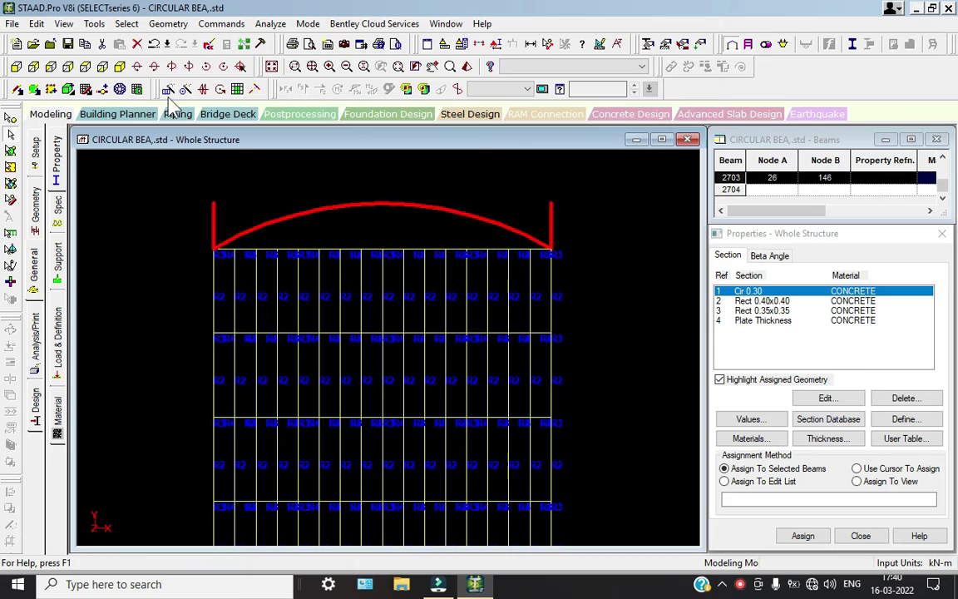
left_click(120, 67)
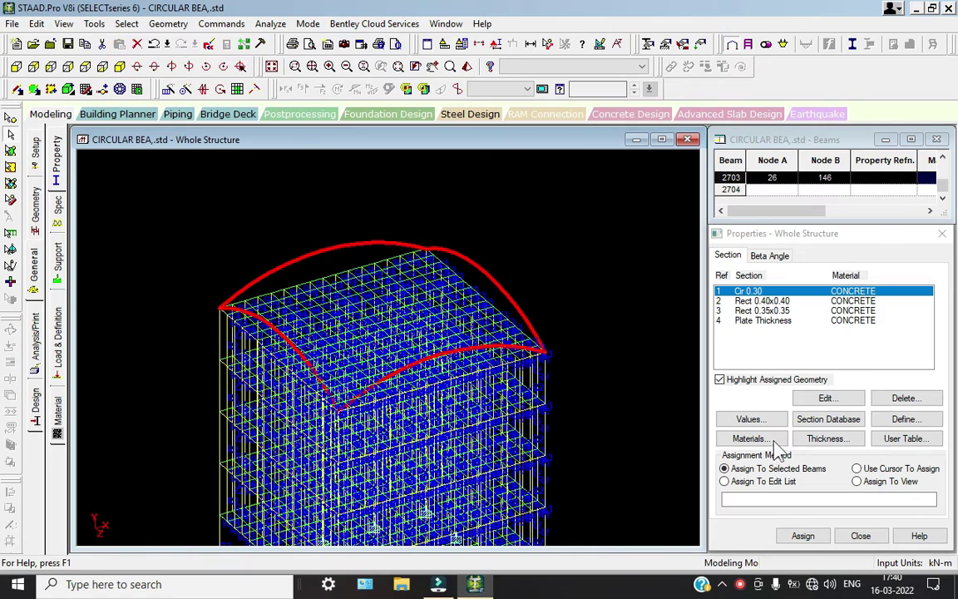
left_click(802, 535)
left_click(855, 431)
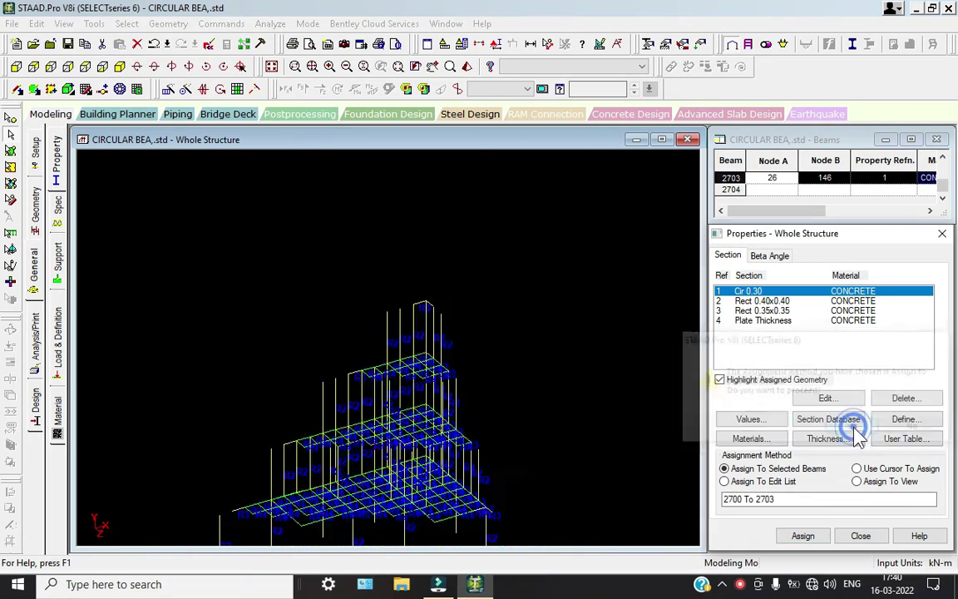
left_click(607, 272)
Examine the rendered building from several angles in an enlarged 3D view, including the curved roof beams, slabs and columns.
left_click(472, 69)
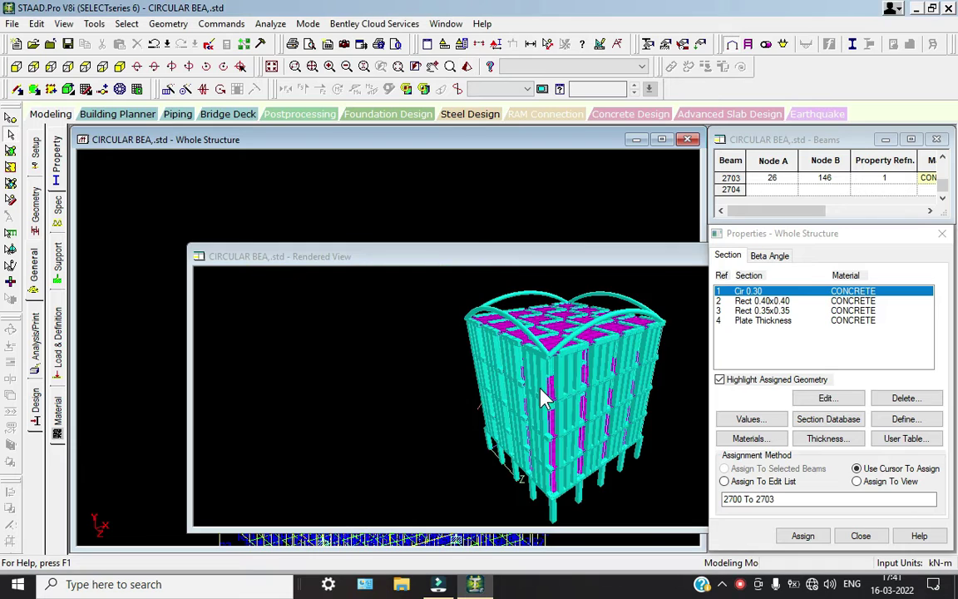
left_click_drag(606, 258, 445, 216)
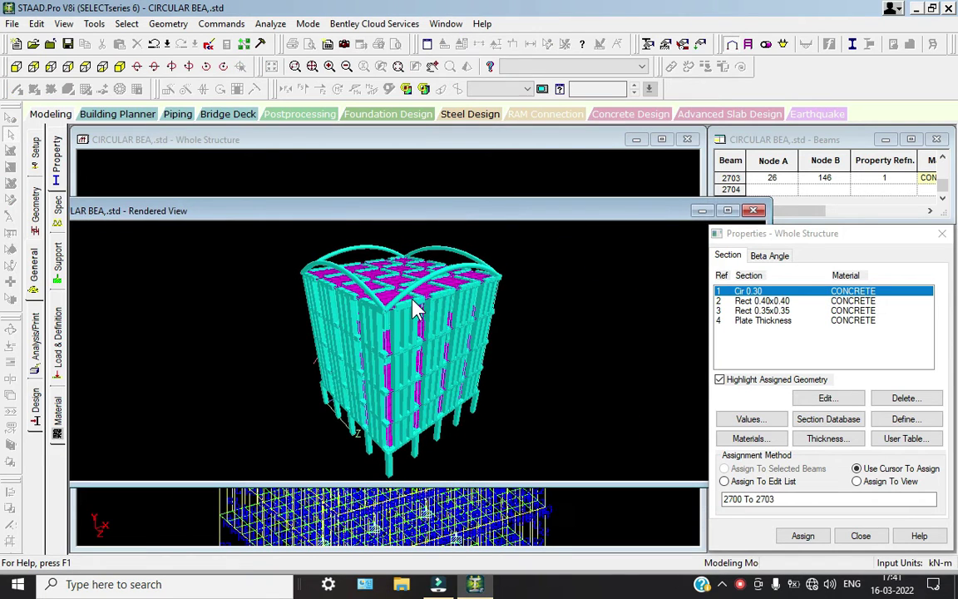
left_click(728, 210)
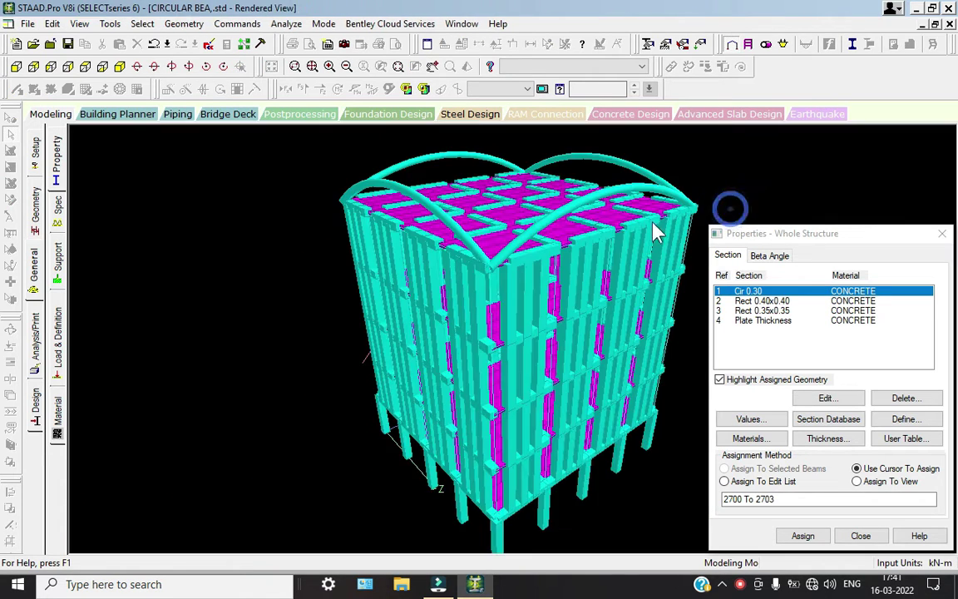
scroll(491, 291, "up", 5)
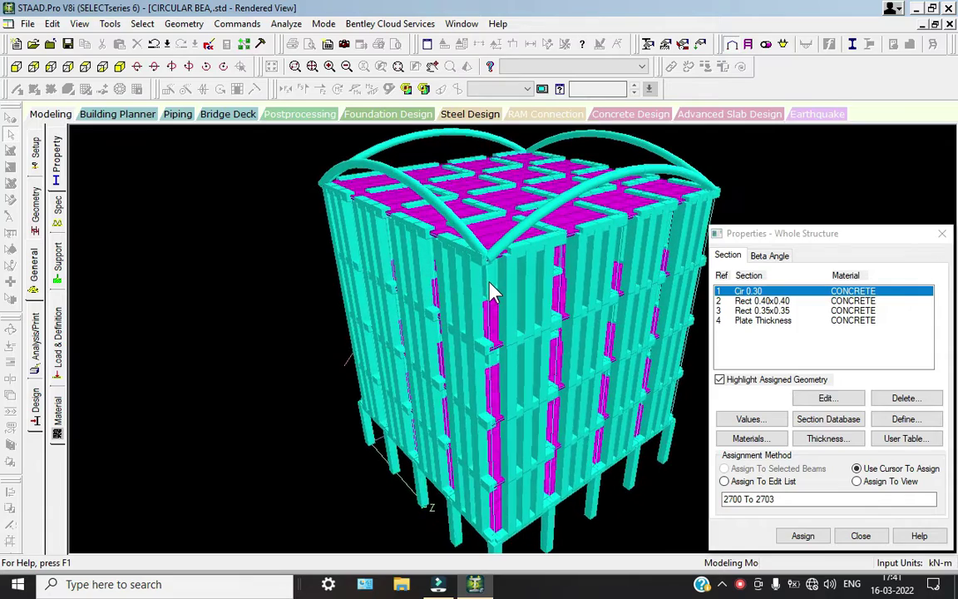
scroll(490, 291, "up", 4)
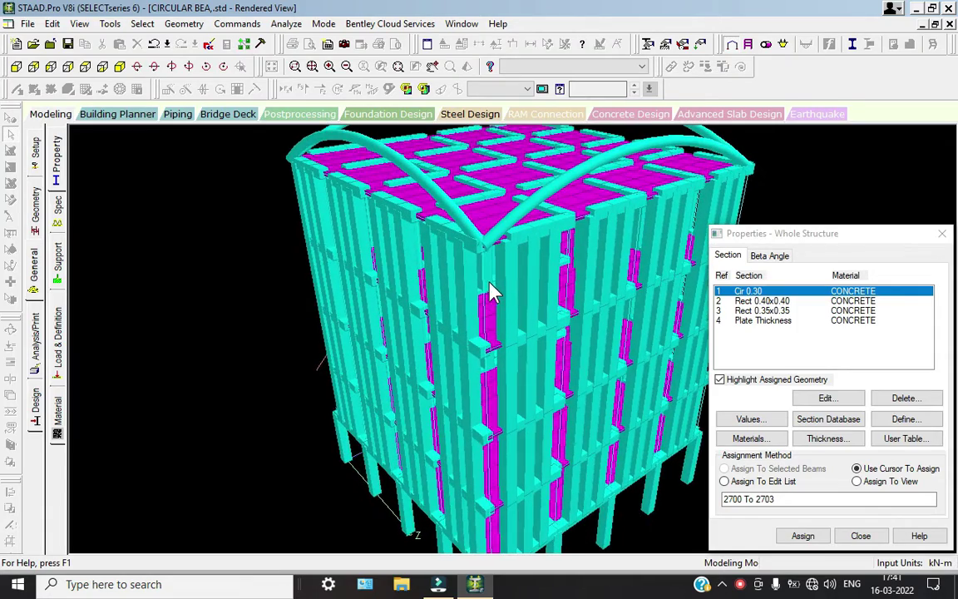
left_click_drag(618, 342, 373, 383)
left_click_drag(566, 392, 878, 167)
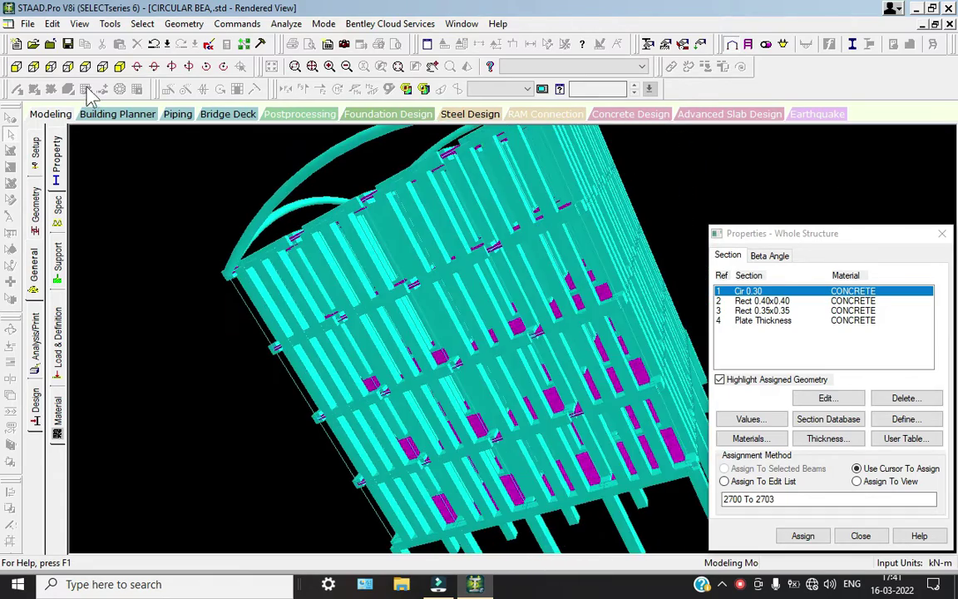
Delete all beams with missing properties from the structure, and inspect the rendered building again.
left_click(51, 115)
left_click(127, 24)
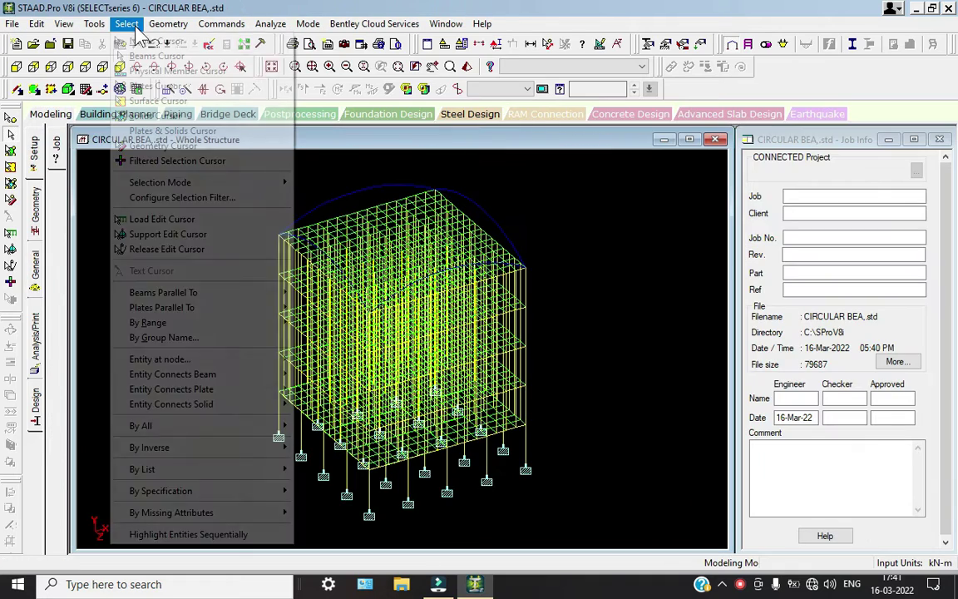
left_click(258, 514)
left_click(308, 513)
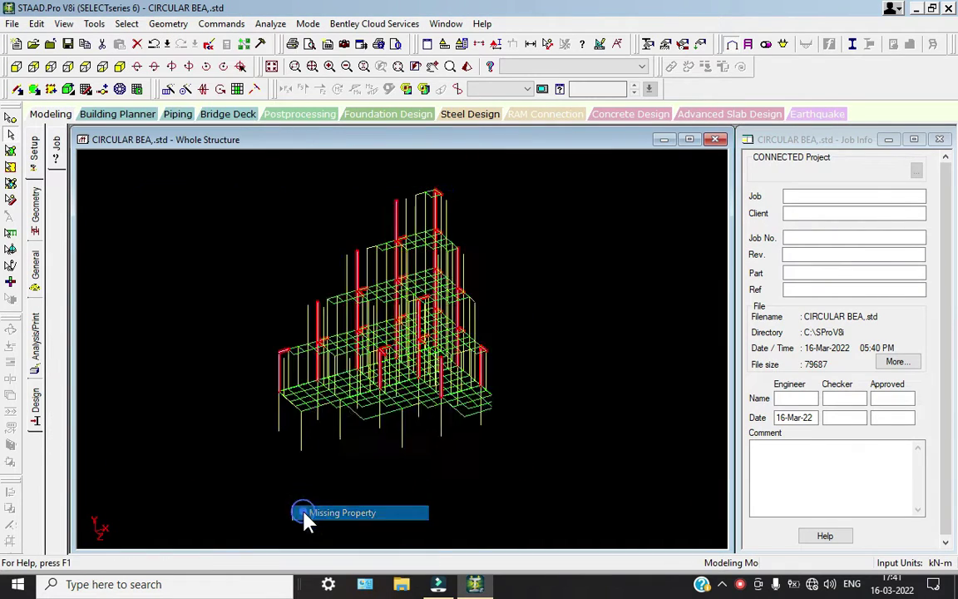
key("Delete")
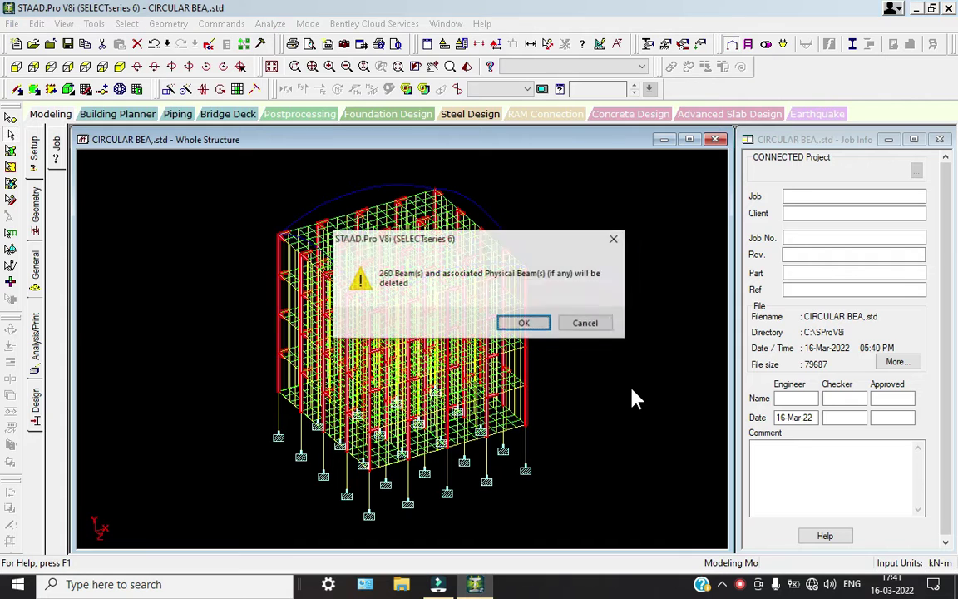
key("Return")
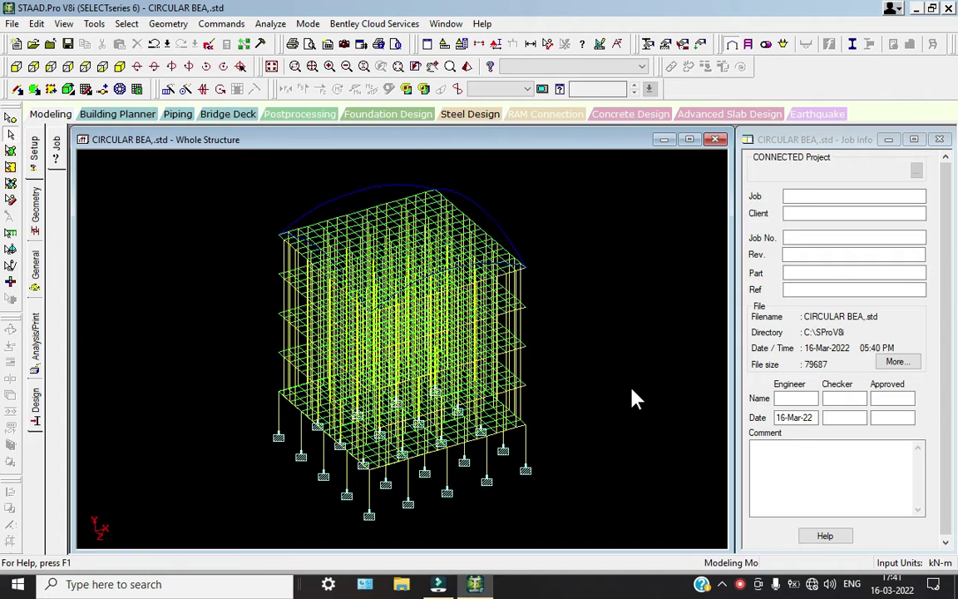
left_click(468, 68)
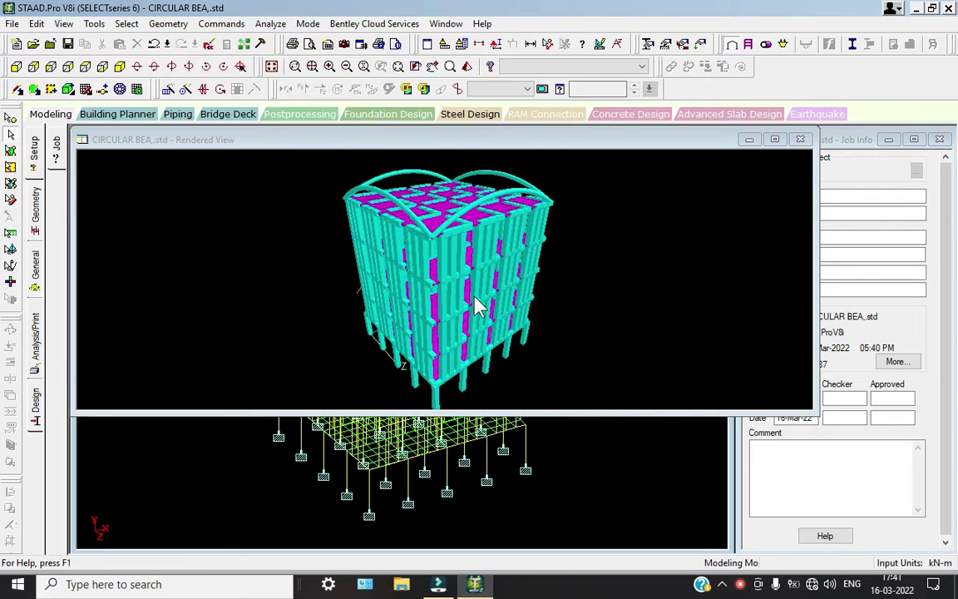
left_click_drag(549, 323, 677, 272)
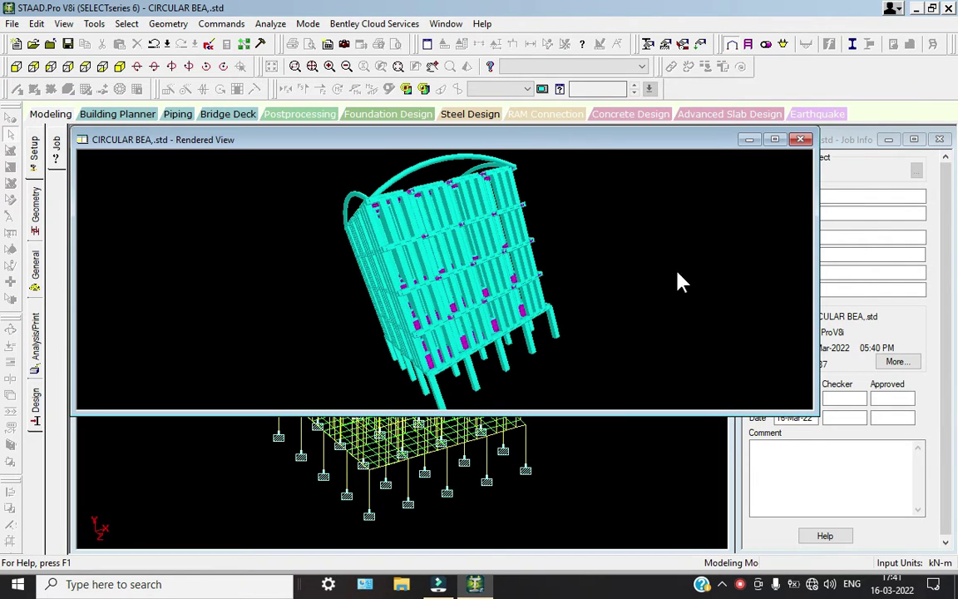
left_click(800, 140)
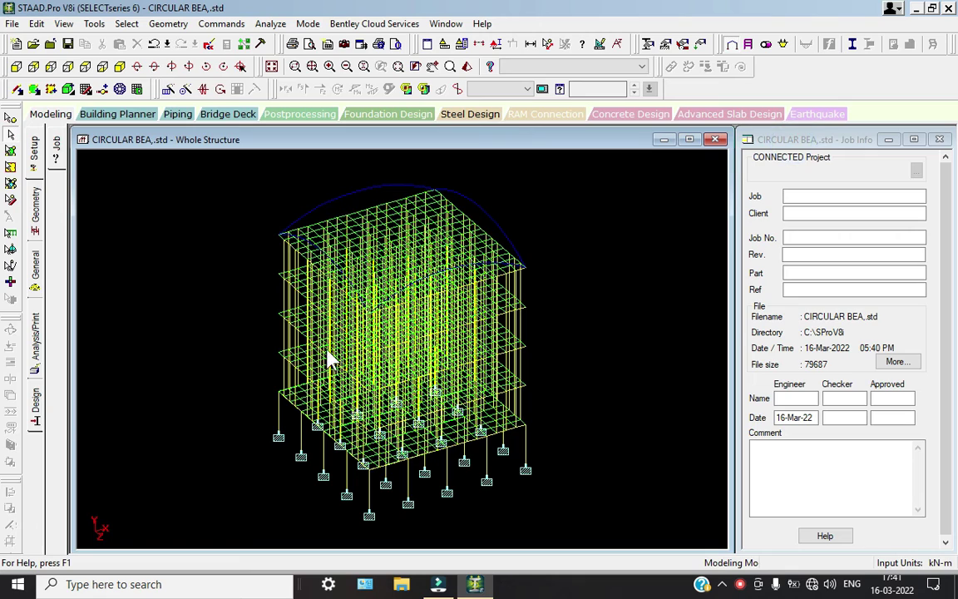
Add primary load case 1 with the Dead loading type and the title DL.
left_click(36, 264)
left_click(58, 353)
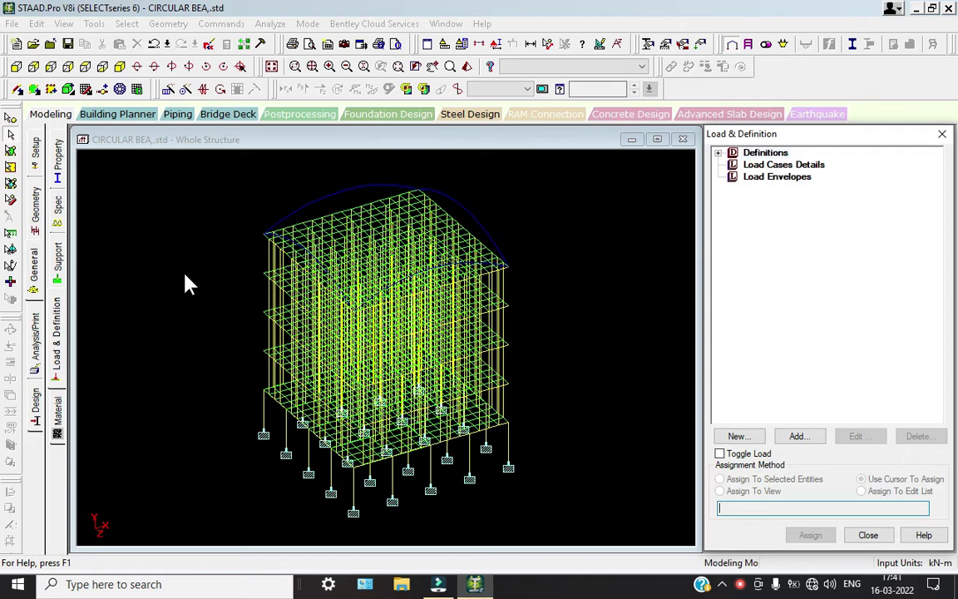
left_click(767, 166)
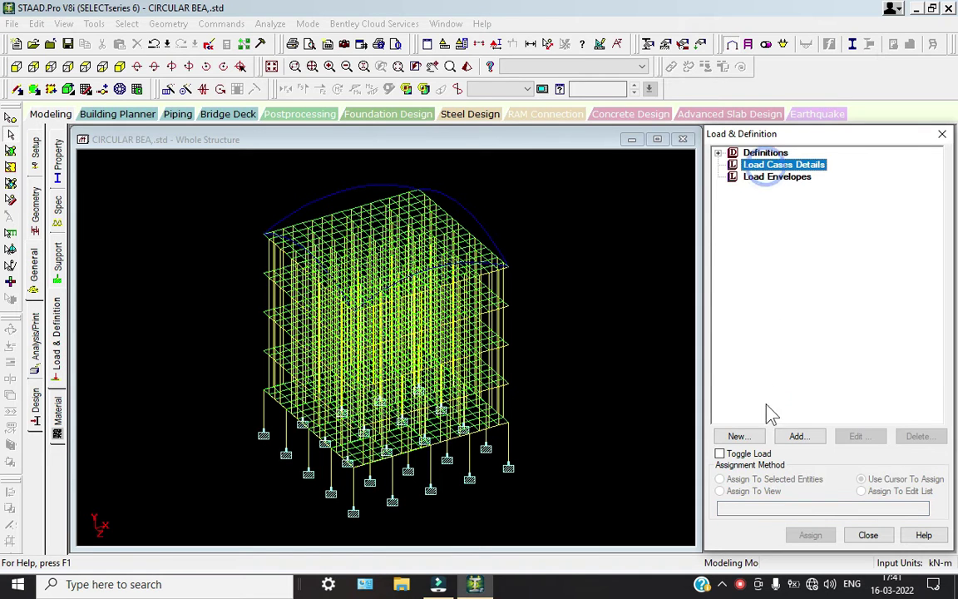
left_click(797, 438)
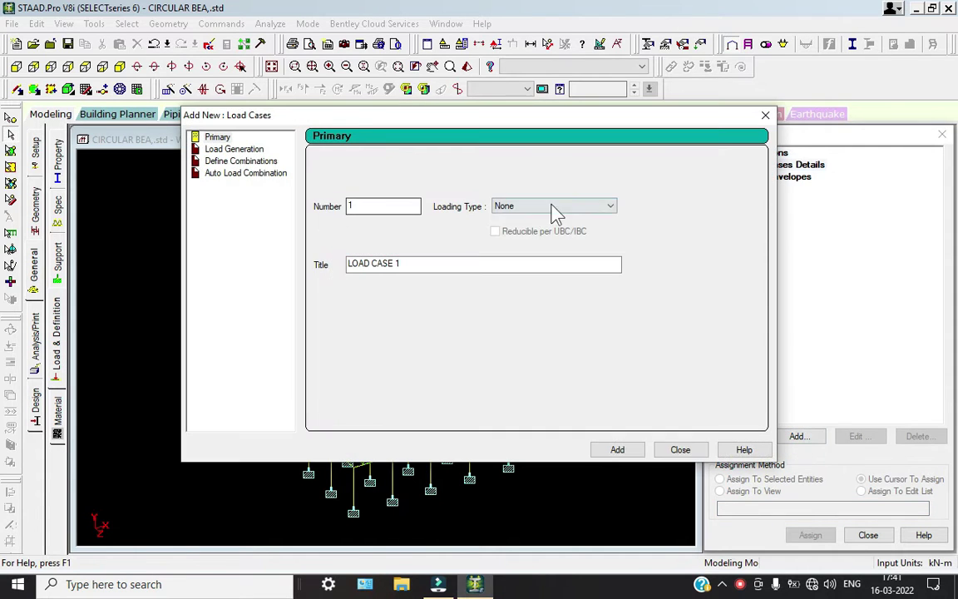
left_click(553, 208)
left_click(531, 218)
left_click_drag(415, 263, 295, 258)
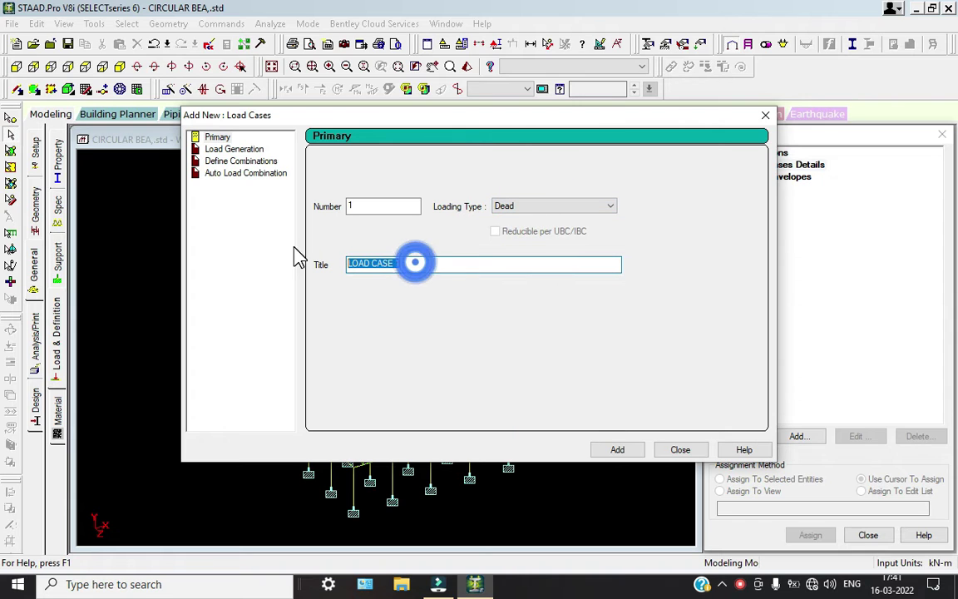
key("Return")
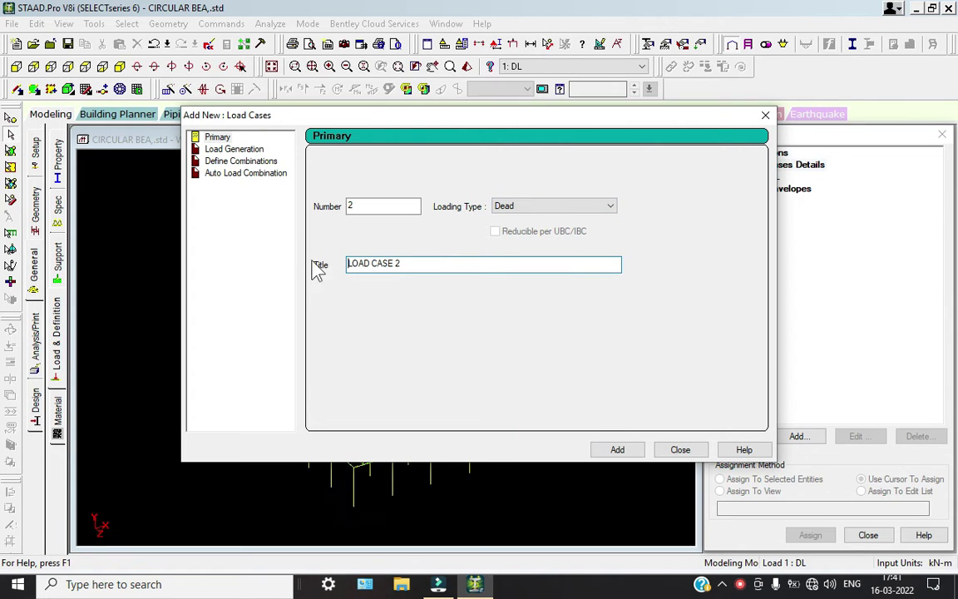
Add primary load case 2 with the Live loading type and its own title.
left_click(553, 206)
left_click(532, 233)
left_click(533, 205)
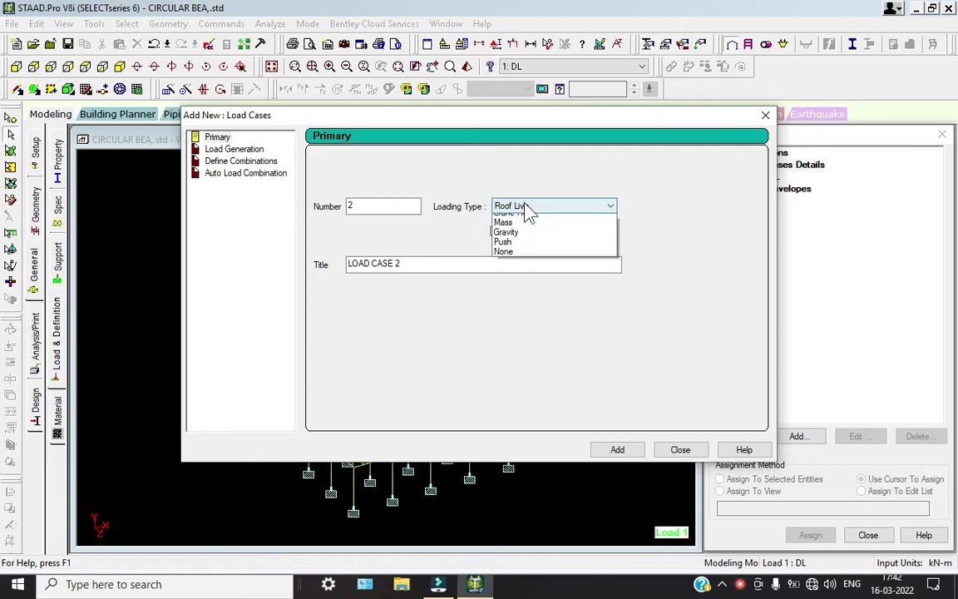
left_click(517, 227)
left_click_drag(425, 263, 233, 258)
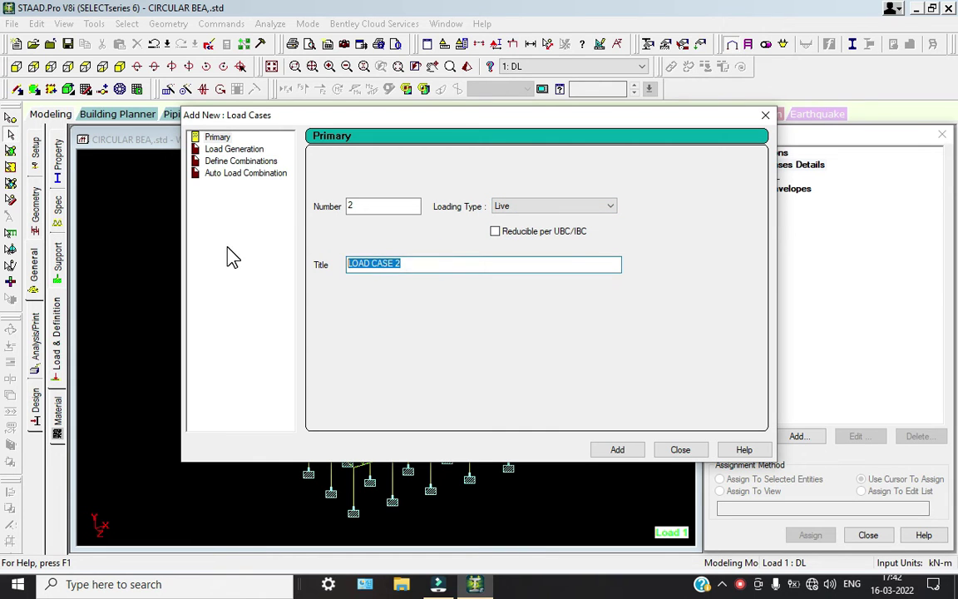
key("Return")
Add two primary load cases of the Wind loading type: number 3 titled WX and number 4 titled W Z.
left_click(533, 208)
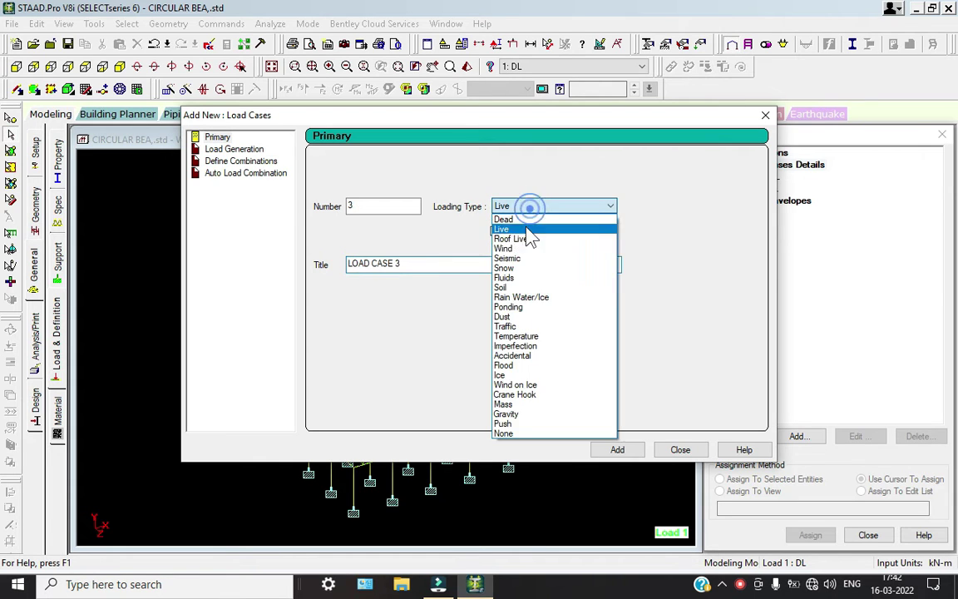
left_click(519, 248)
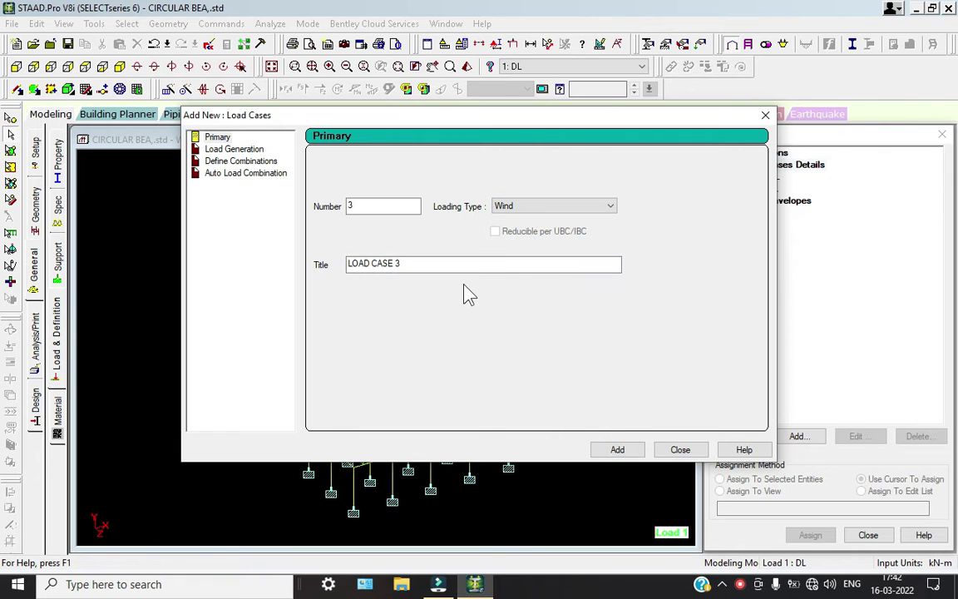
left_click_drag(456, 263, 304, 255)
type("WX")
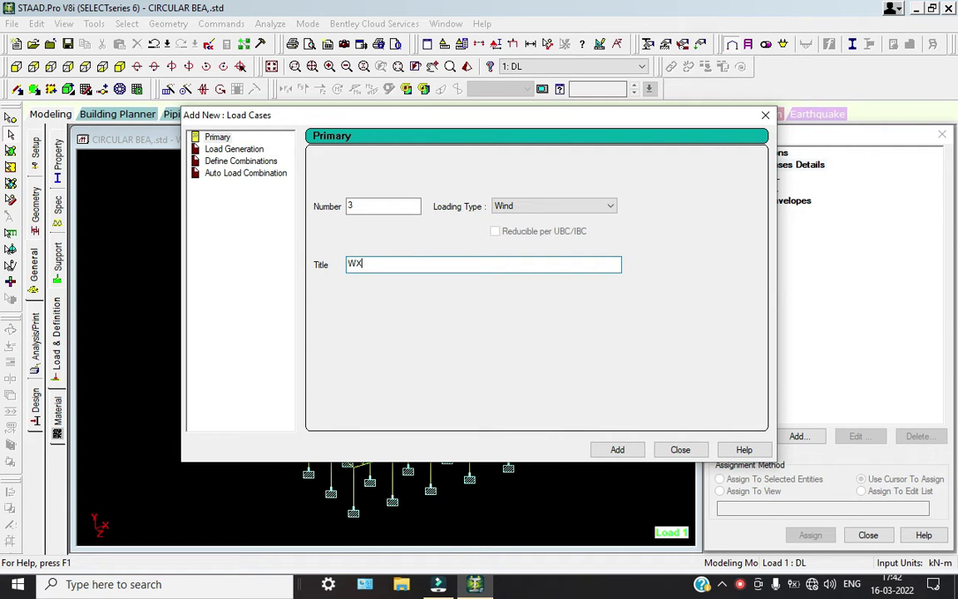
left_click_drag(415, 264, 269, 262)
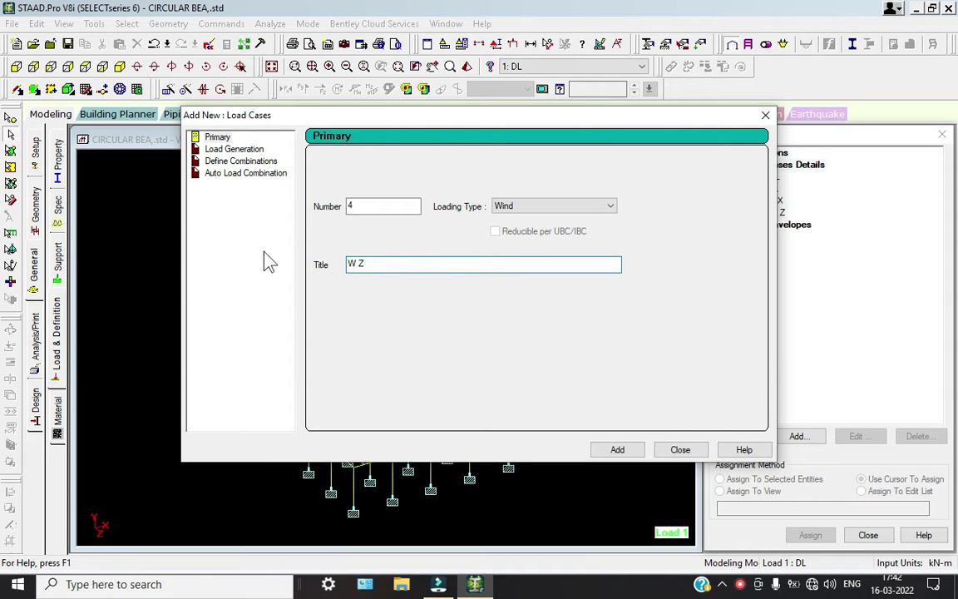
left_click(679, 450)
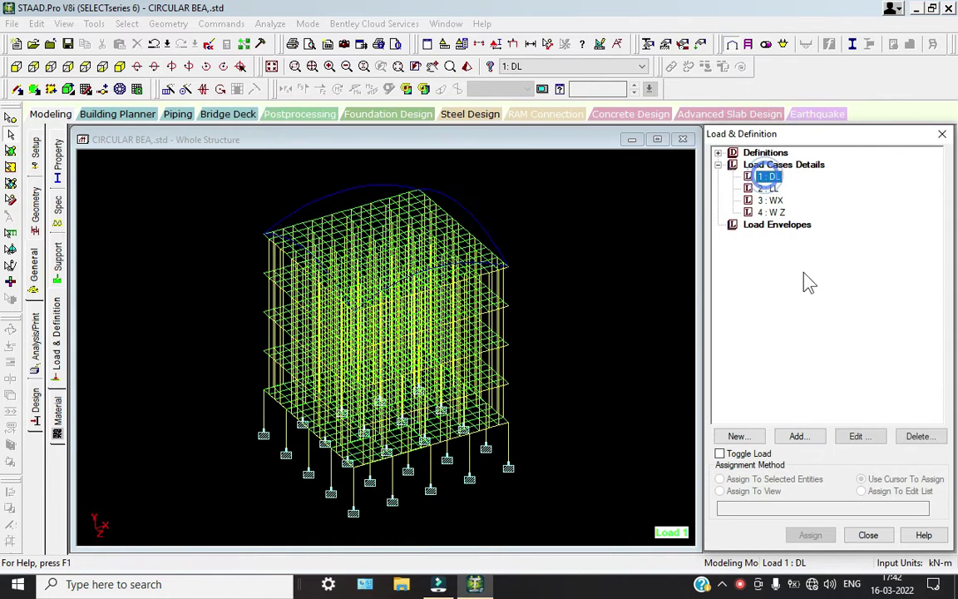
Add a self-weight load in the Y direction with factor -1 to load case DL and assign it to the whole view.
left_click(813, 437)
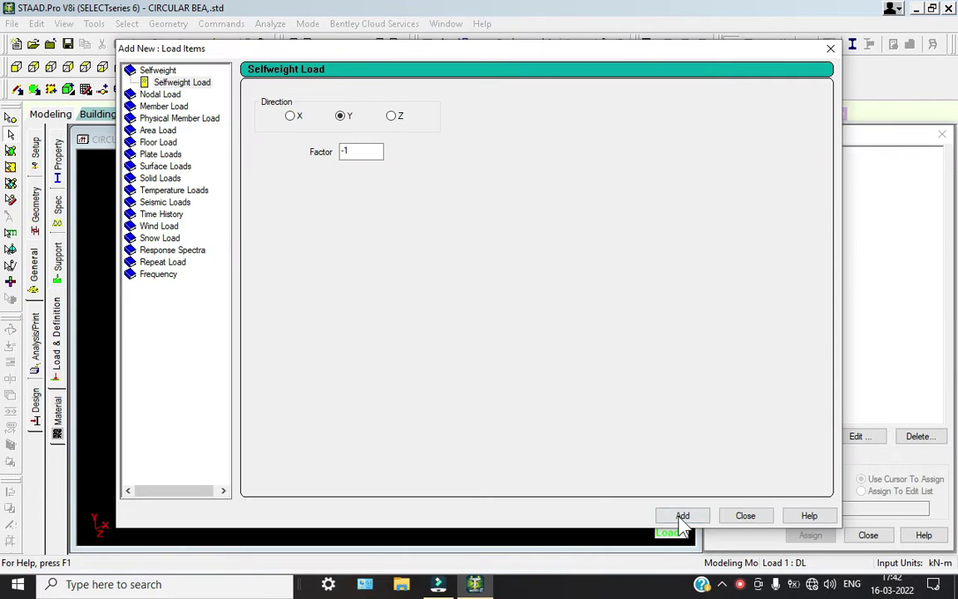
left_click(682, 517)
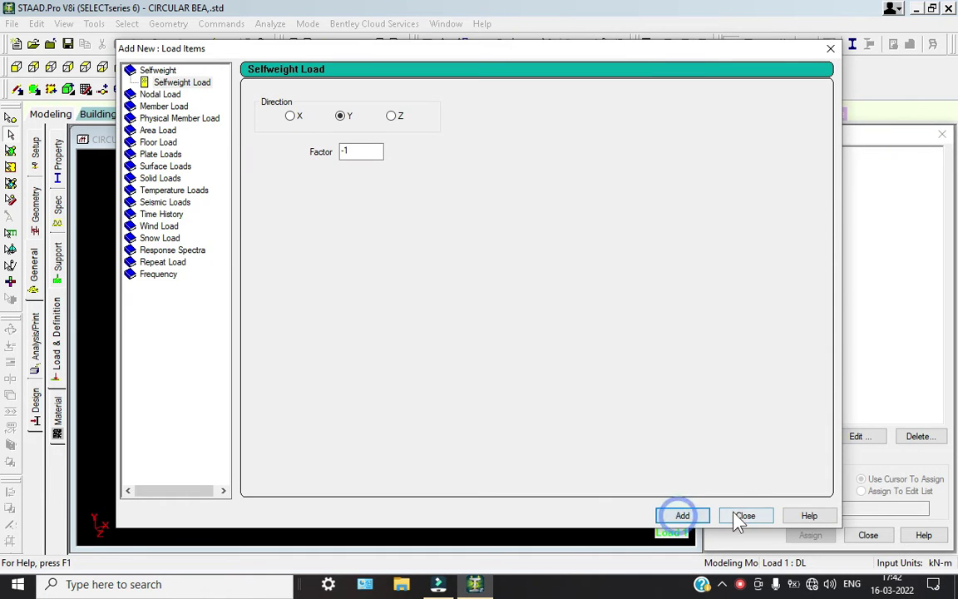
left_click(742, 516)
left_click(790, 188)
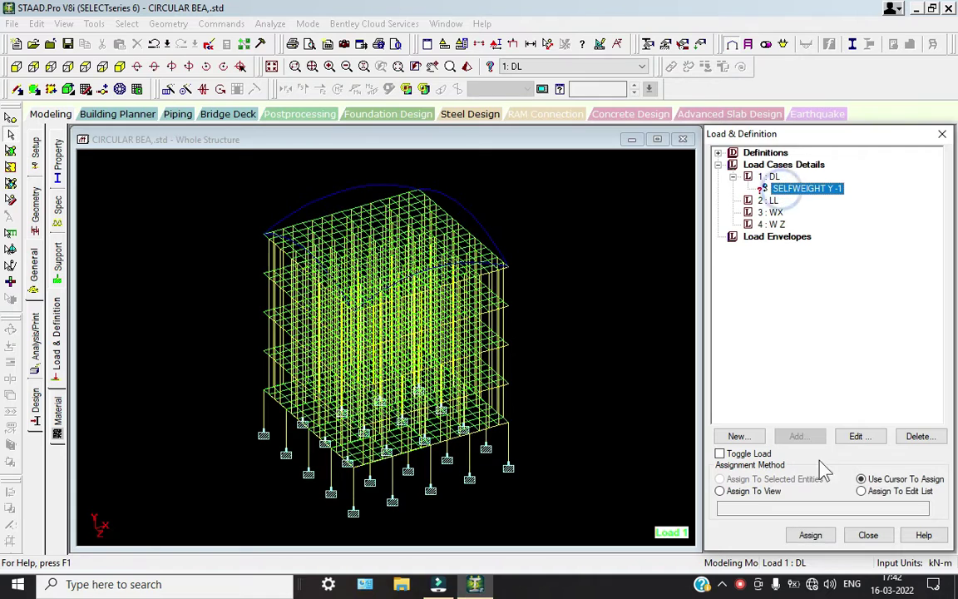
left_click(747, 491)
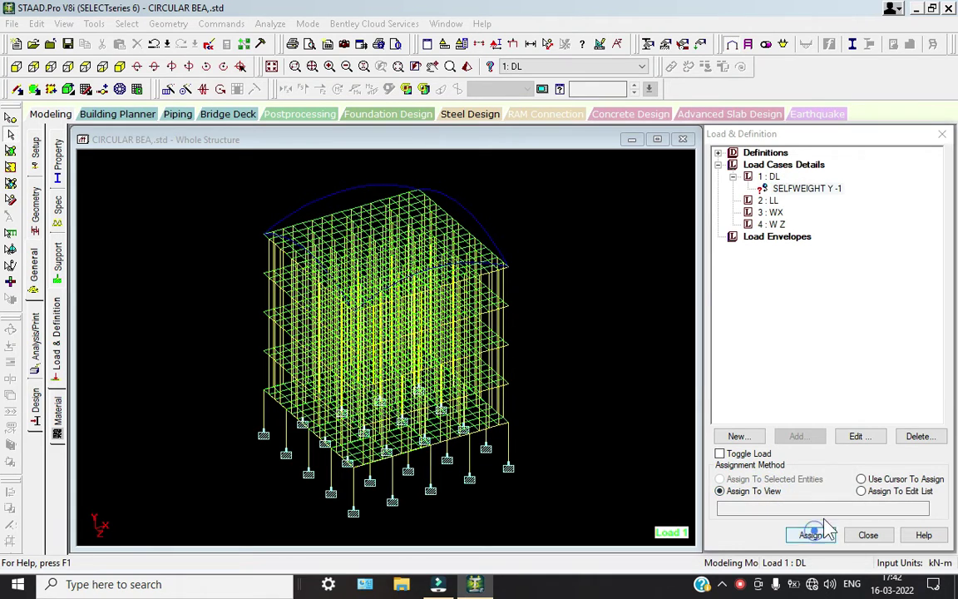
left_click(811, 535)
left_click(856, 377)
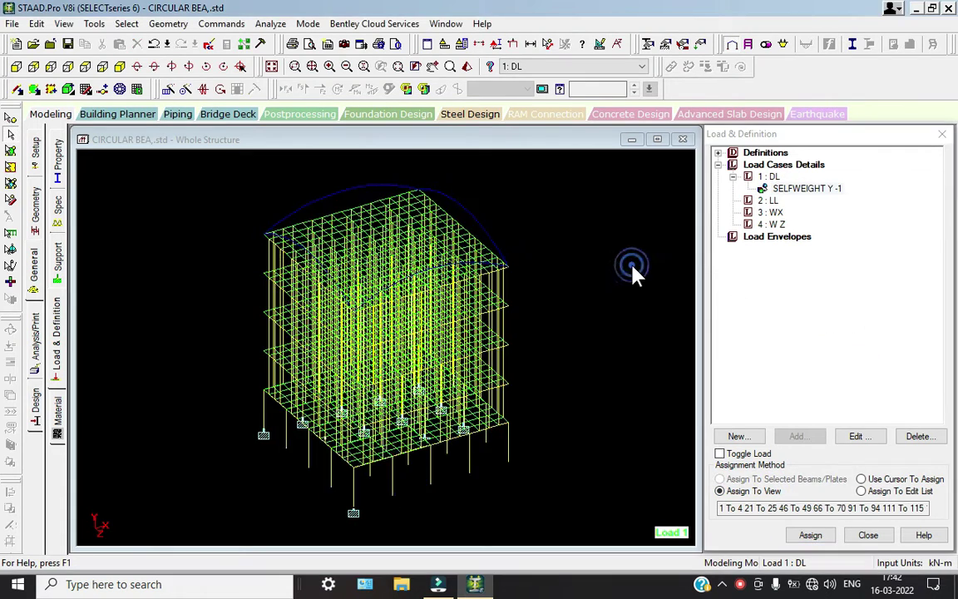
Work out 0.4 × 0.4 × 25 in Calculator and add a uniform member force of -4 kN/m in GY to load case DL.
left_click(769, 176)
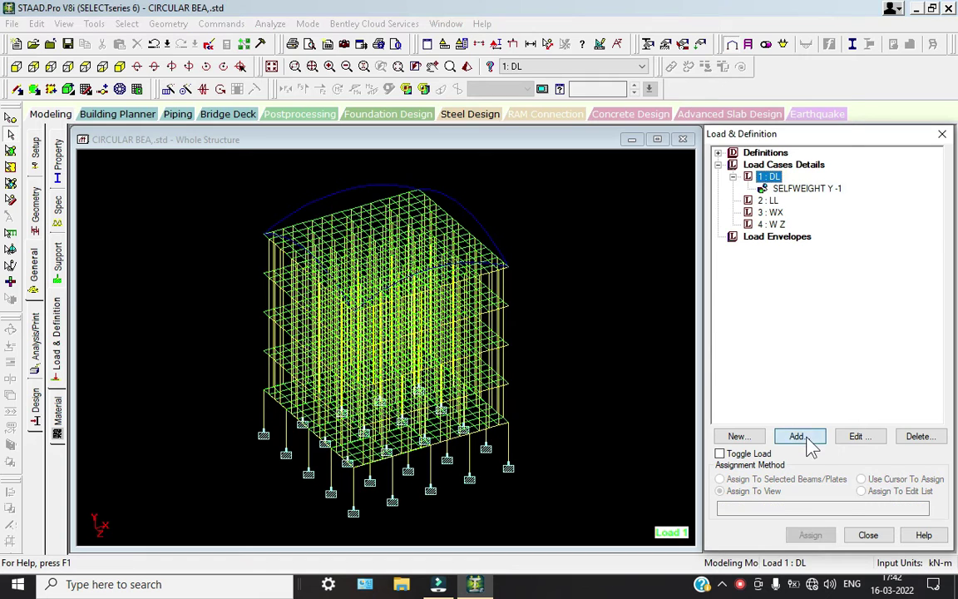
left_click(799, 436)
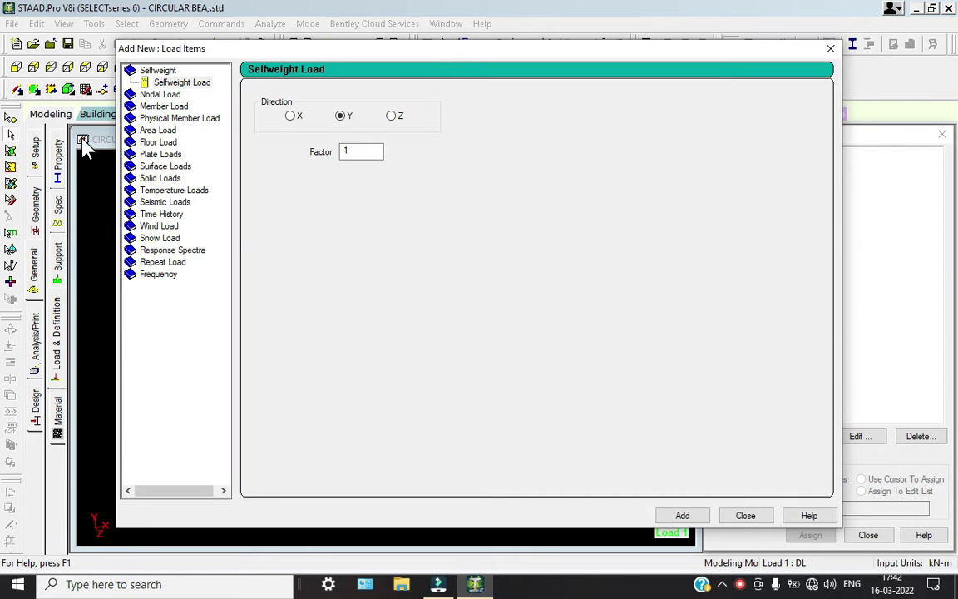
left_click(165, 107)
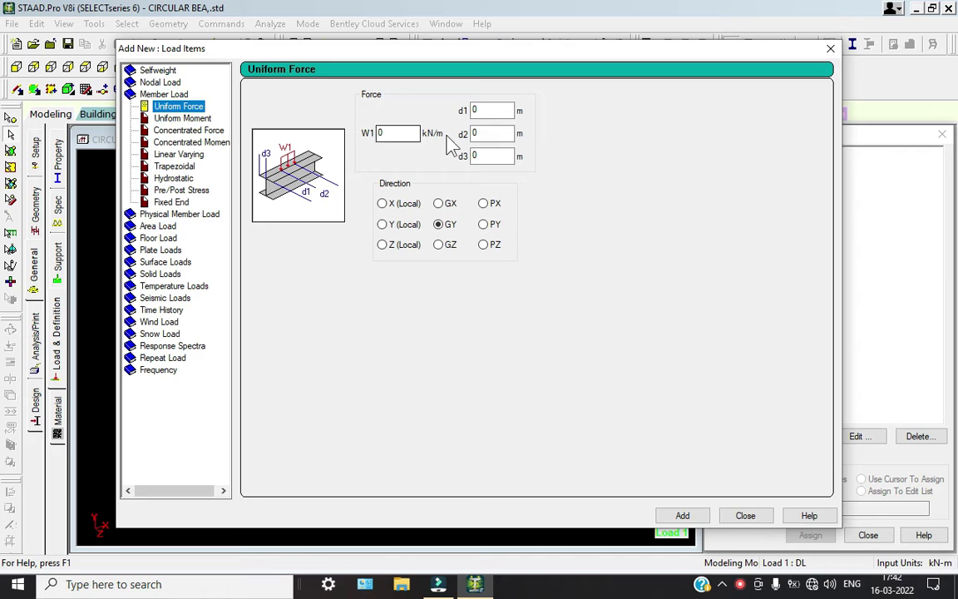
left_click(17, 585)
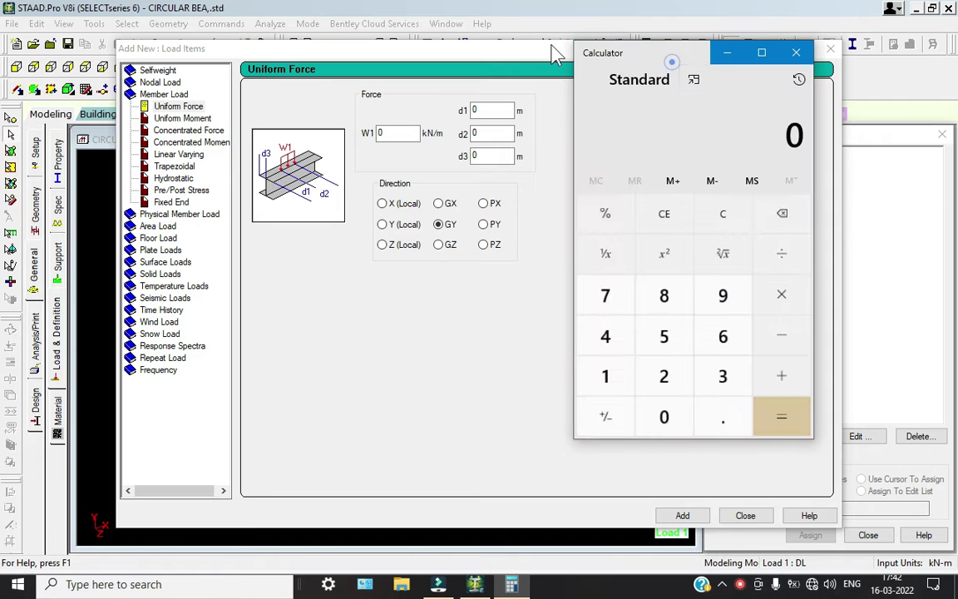
left_click(705, 418)
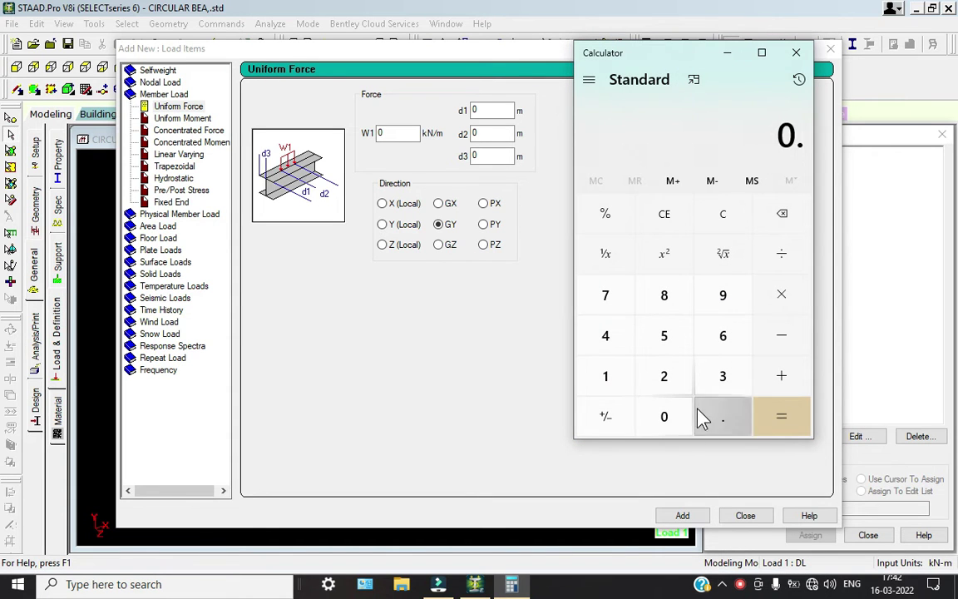
left_click(606, 335)
left_click(790, 296)
type(".4")
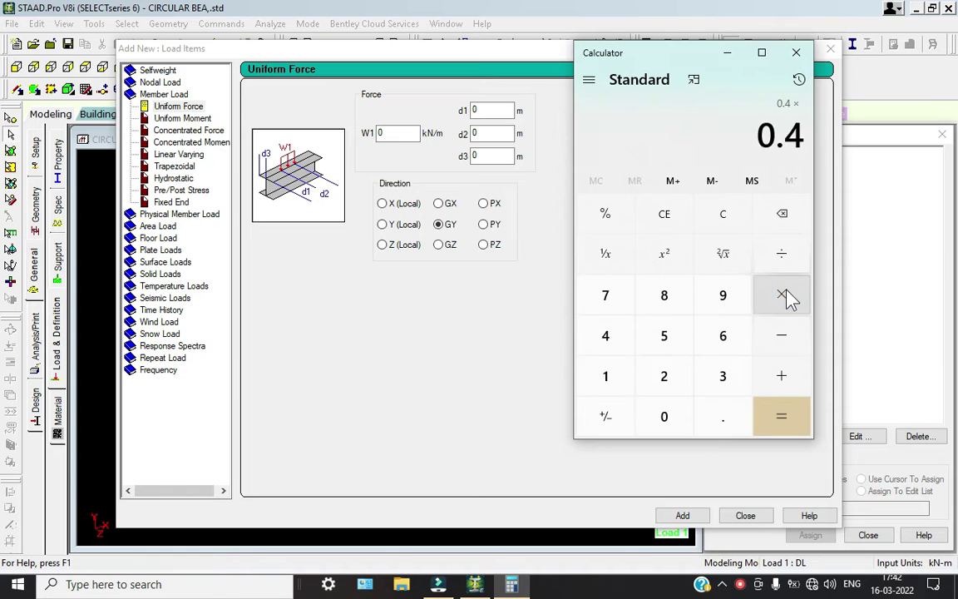
left_click(791, 296)
type("25")
key("Return")
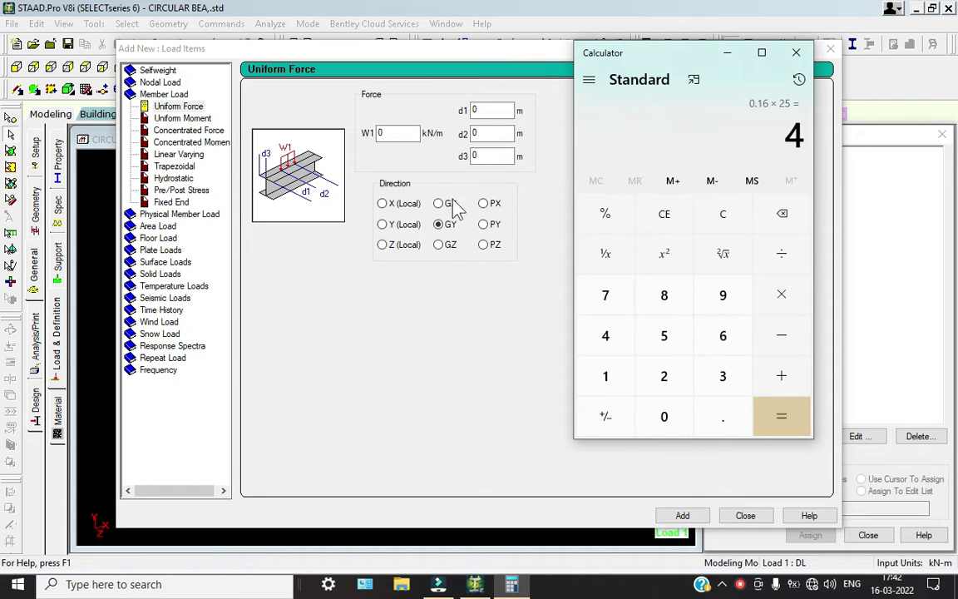
double_click(409, 132)
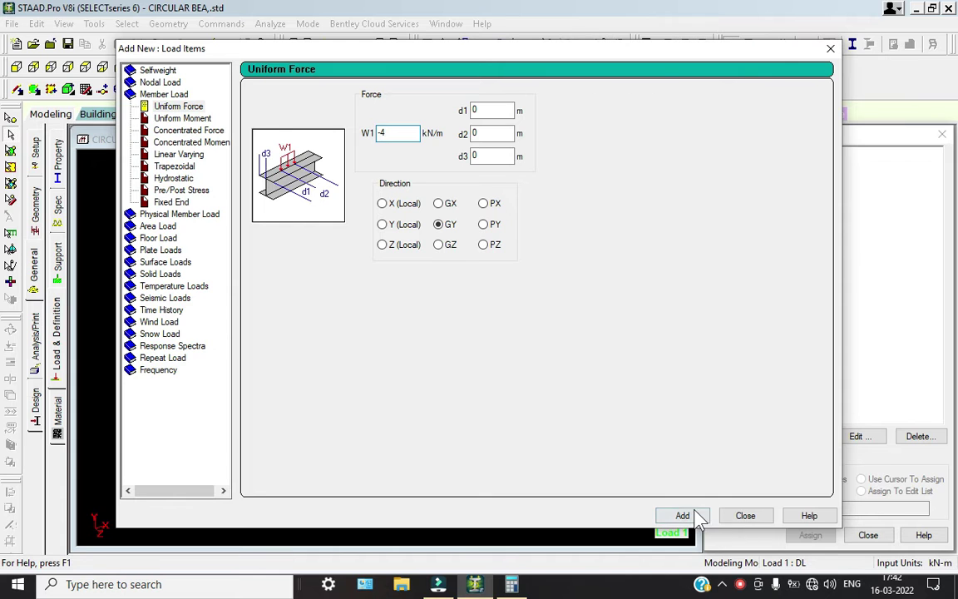
Work out 0.35 × 0.35 × 25 in Calculator and add a uniform member force of -3.0625 kN/m in GY to load case DL.
key("alt+Tab")
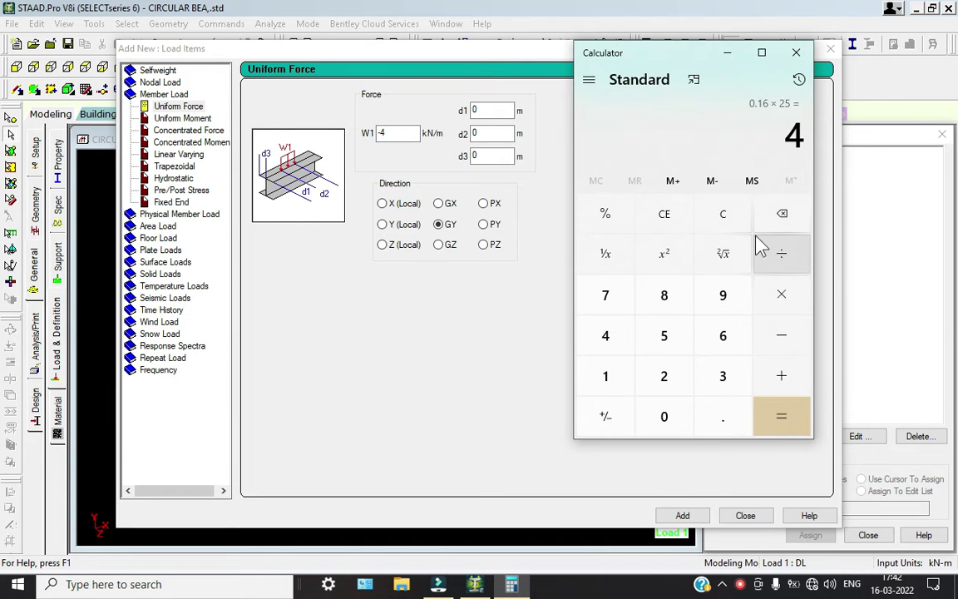
left_click(700, 219)
type(".35")
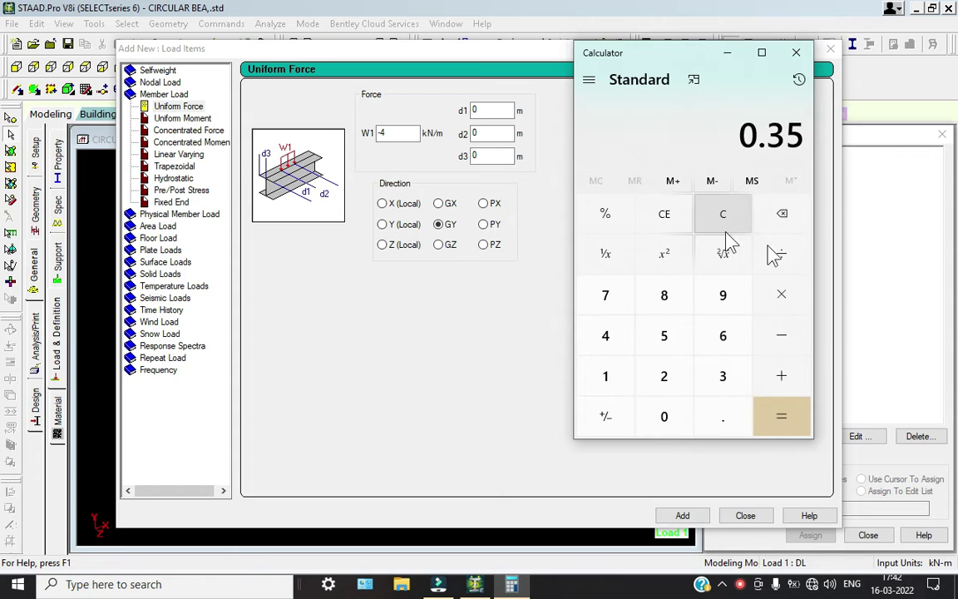
left_click(782, 296)
type("0.35 ×")
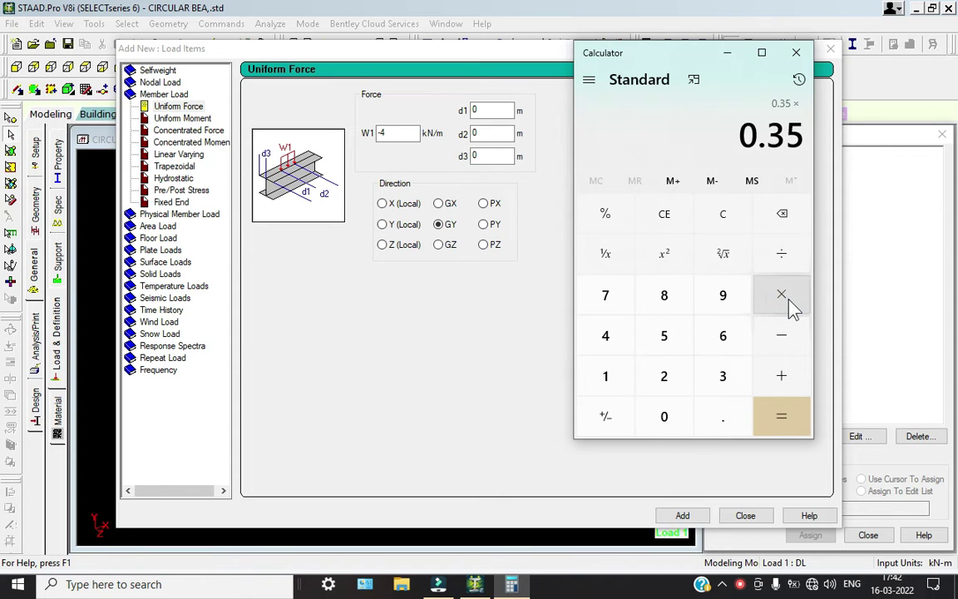
left_click(786, 300)
type("25")
key("Return")
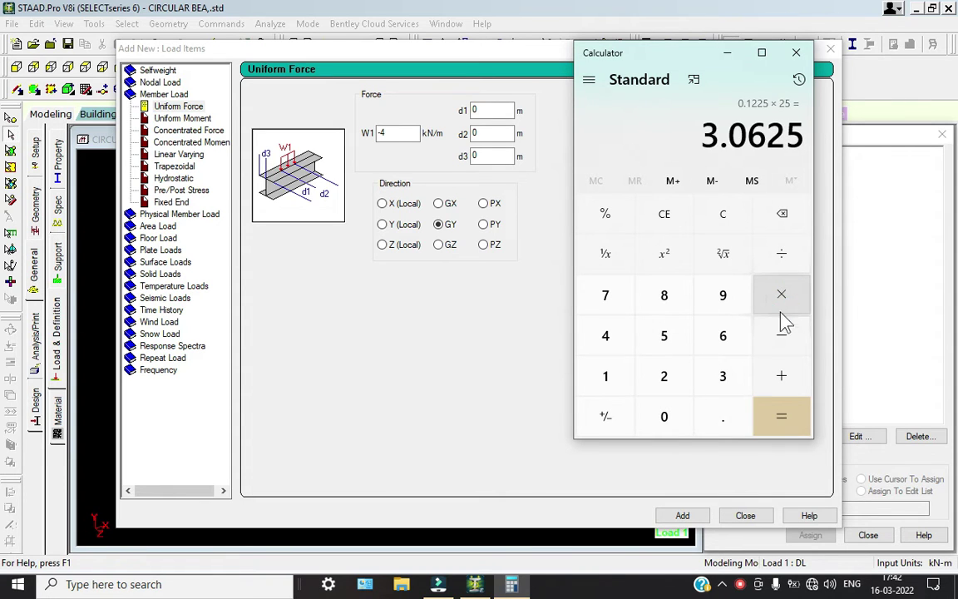
left_click_drag(405, 133, 342, 124)
type("-")
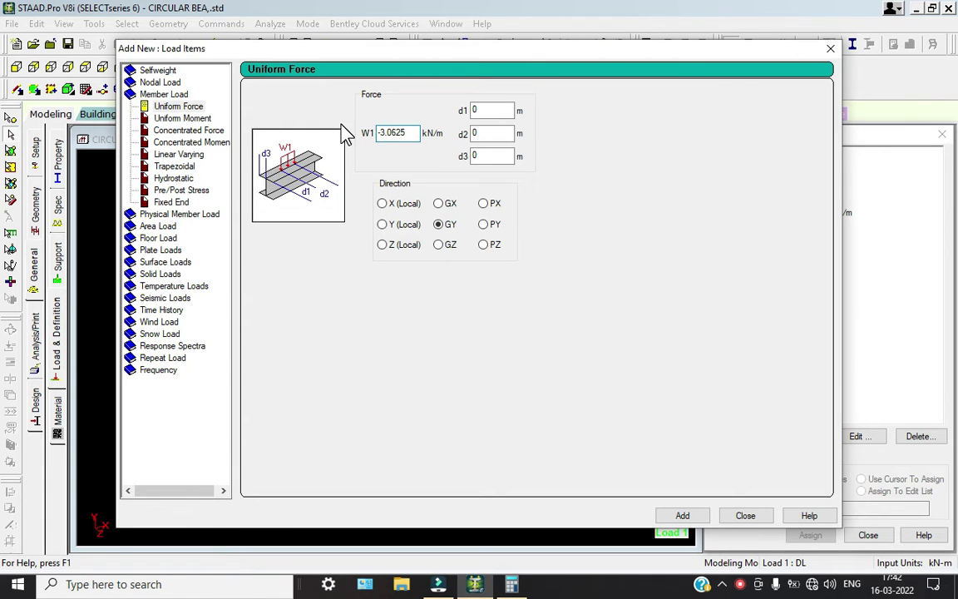
Work out 0.12 × 25 in Calculator and add a uniform member force of -3 kN/m in GY to load case DL.
left_click(511, 585)
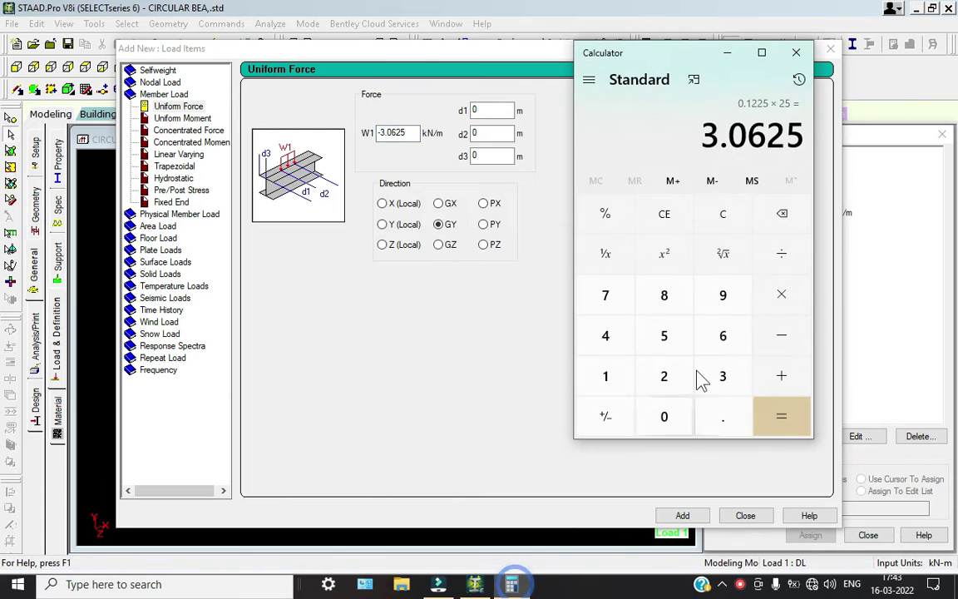
left_click(726, 216)
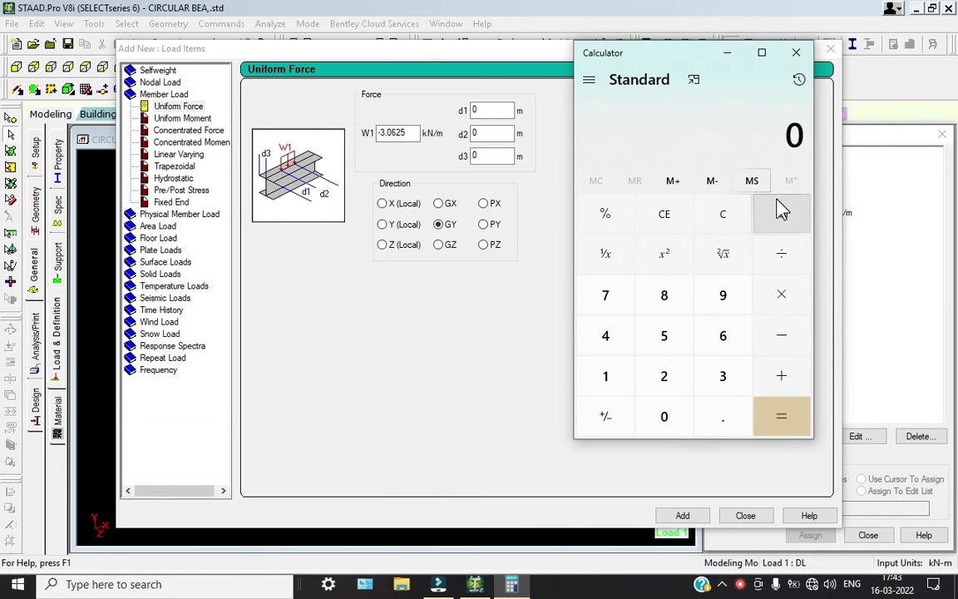
type("0.12")
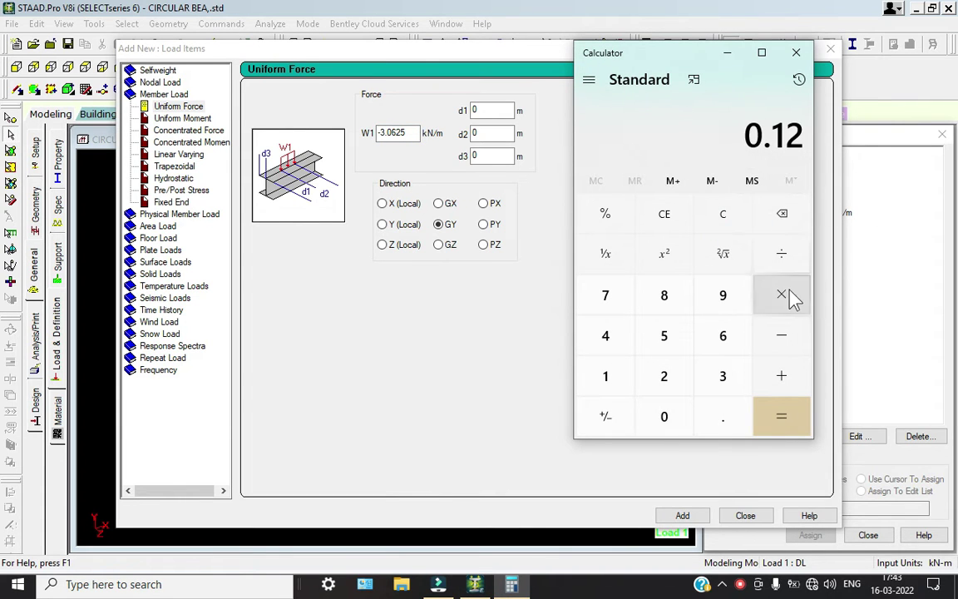
type("25")
key("Return")
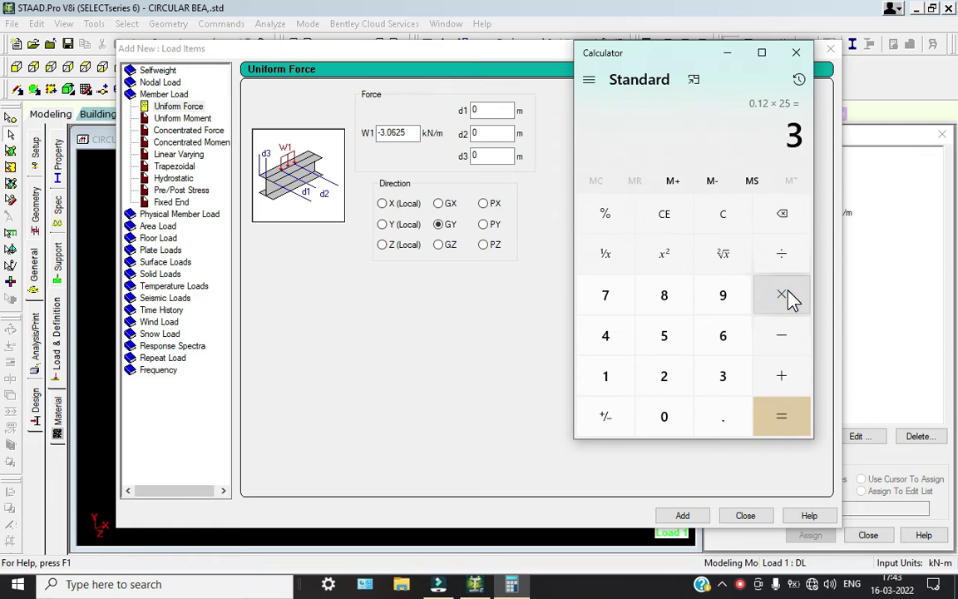
double_click(408, 134)
key("BackSpace")
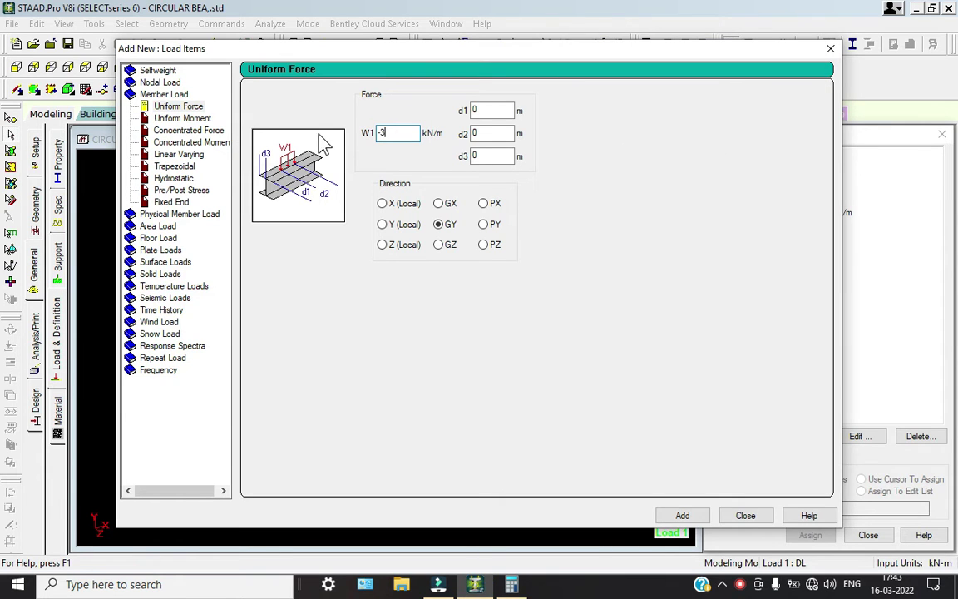
Work out 0.3 × 25 in Calculator and add a uniform member force of -7.5 kN/m in GY to load case DL.
key("alt+Tab")
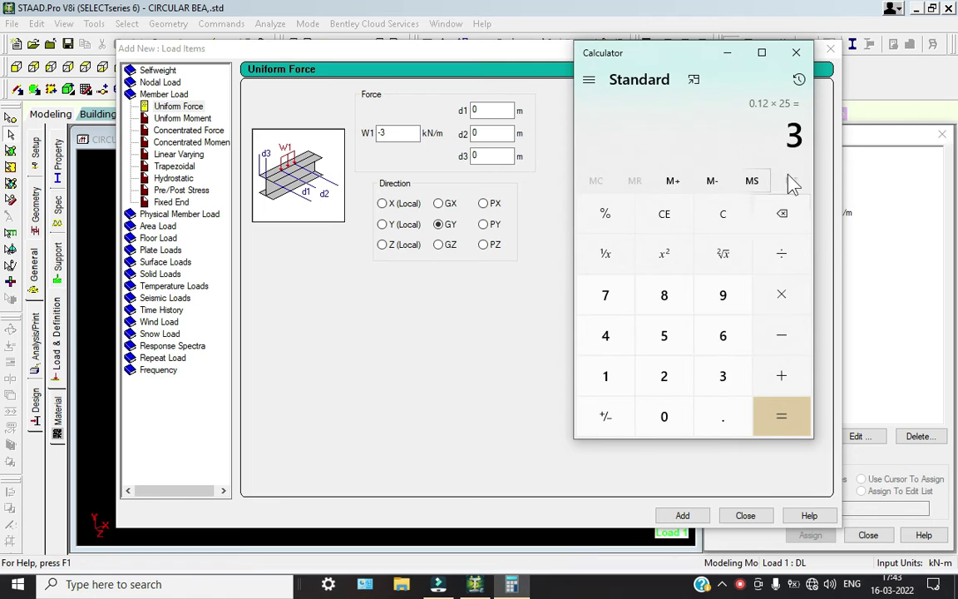
left_click(722, 217)
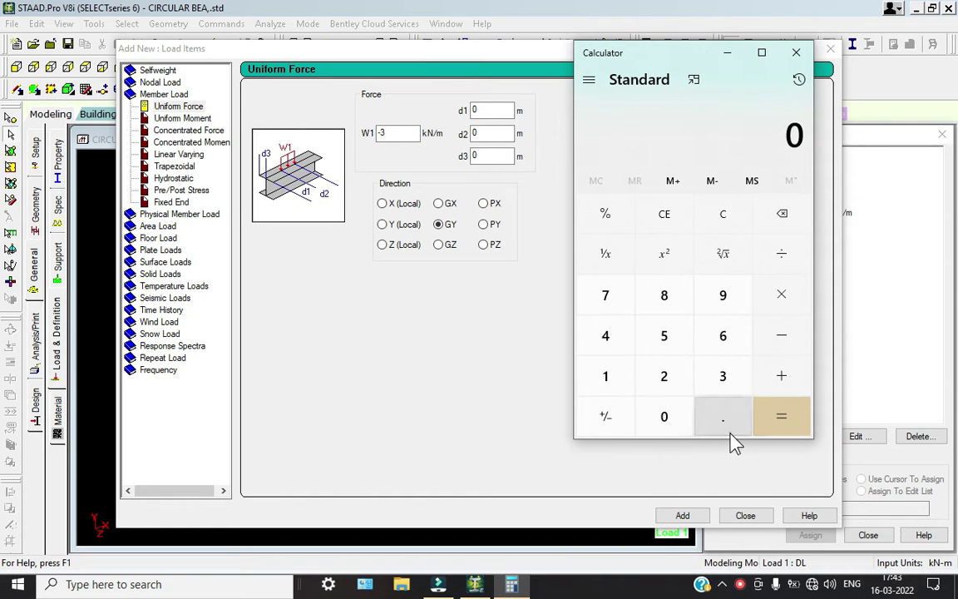
left_click(723, 415)
left_click(723, 378)
left_click(779, 301)
left_click(665, 373)
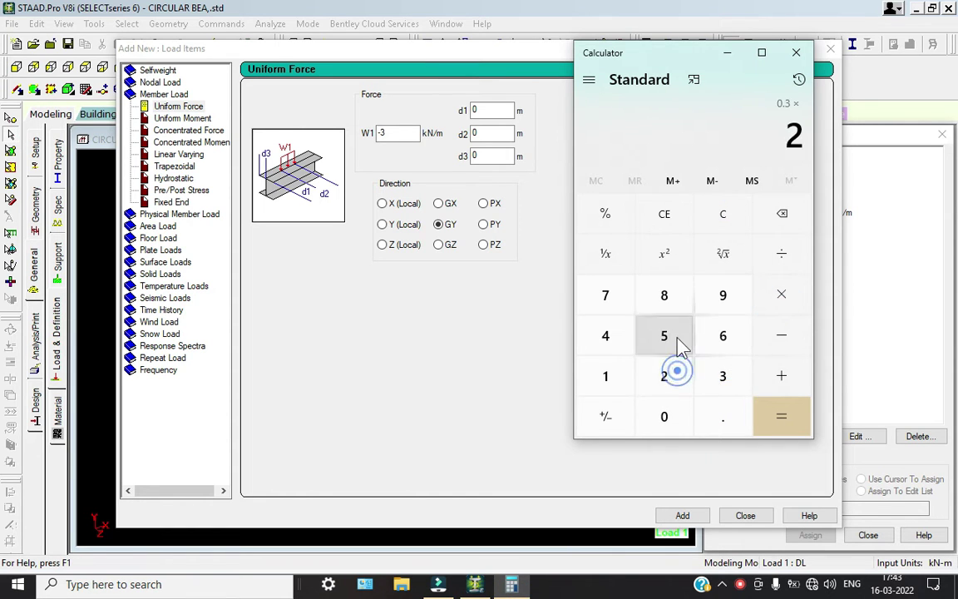
left_click(672, 336)
left_click(769, 414)
left_click(727, 52)
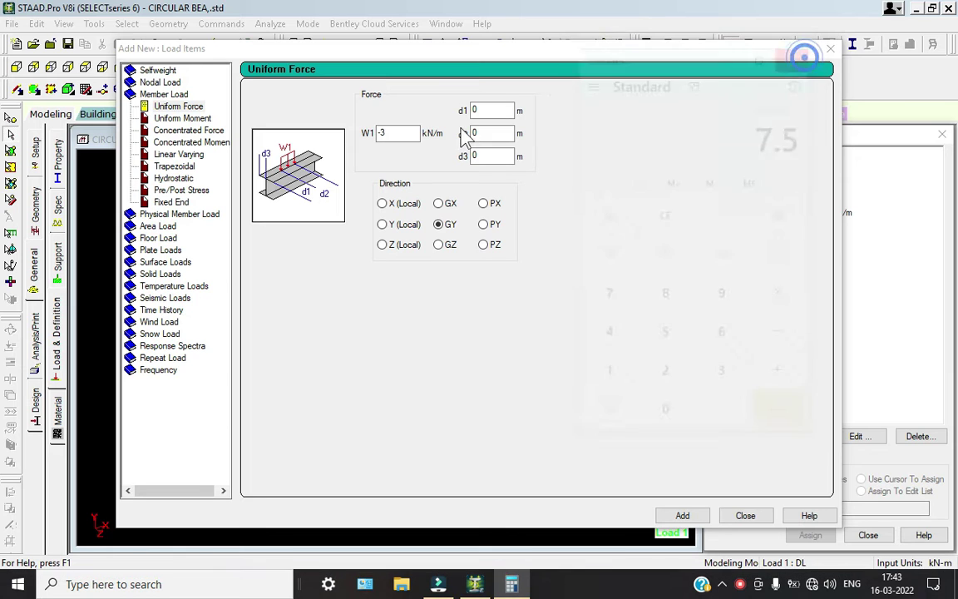
double_click(404, 133)
type("-")
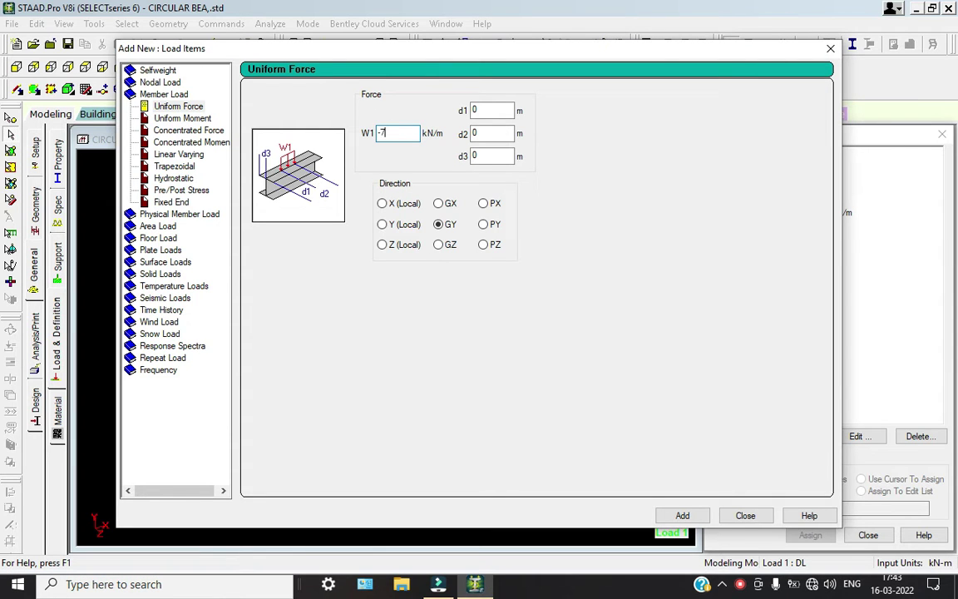
type("7.5")
left_click(746, 516)
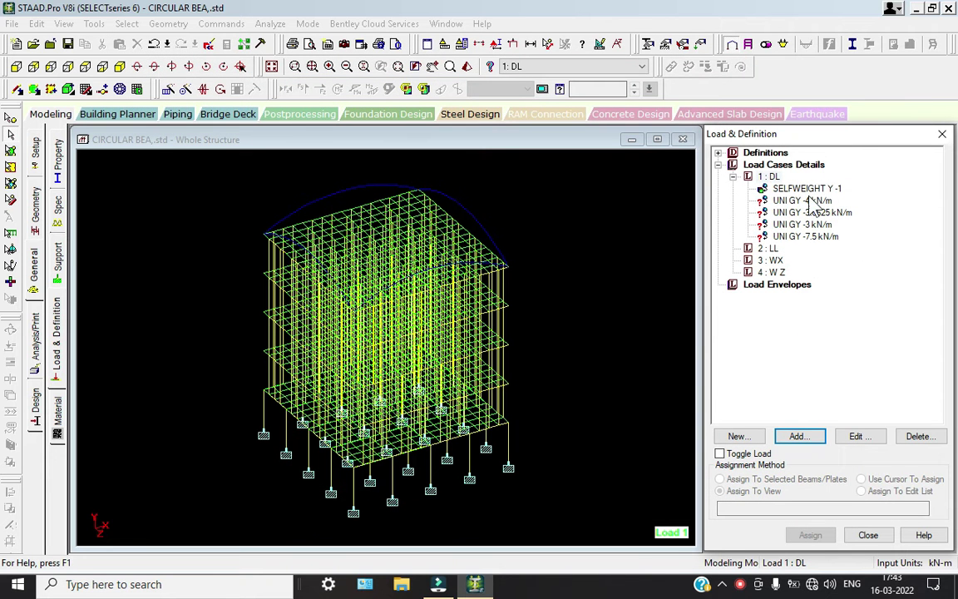
Assign the DL uniform load of -4 kN/m to all members parallel to Y.
left_click(803, 201)
left_click(126, 24)
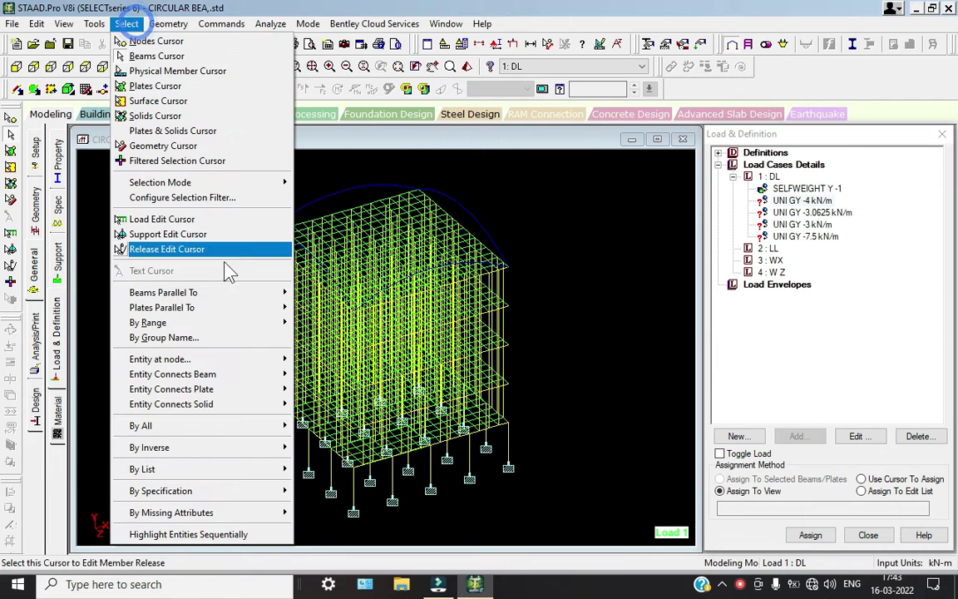
mouse_move(225, 295)
left_click(313, 307)
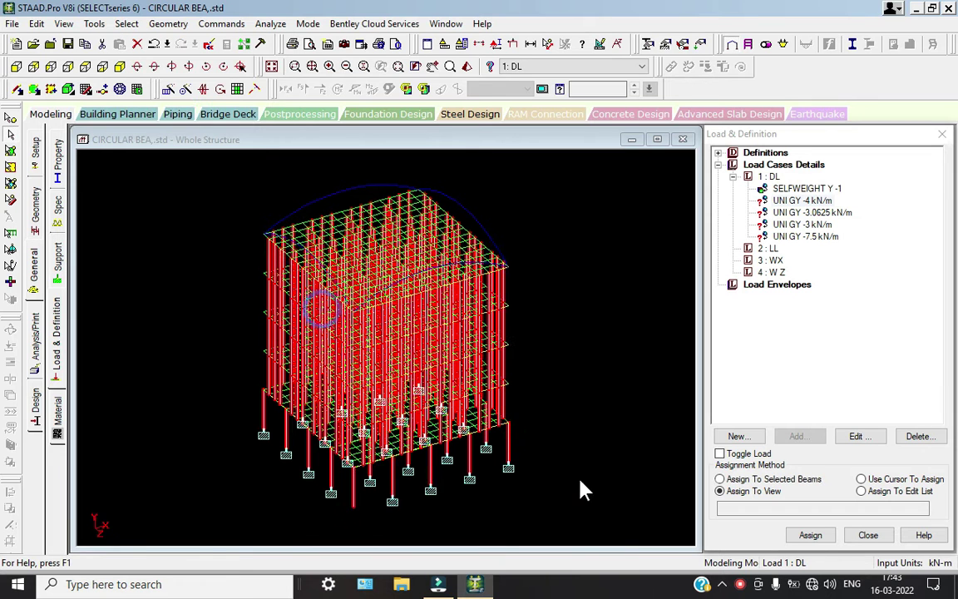
left_click(721, 480)
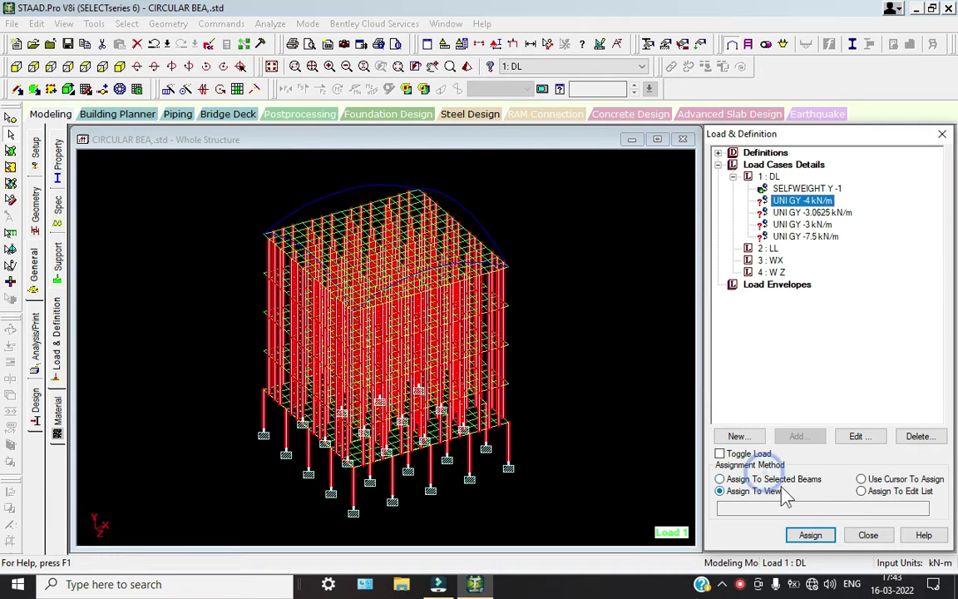
left_click(811, 535)
left_click(852, 377)
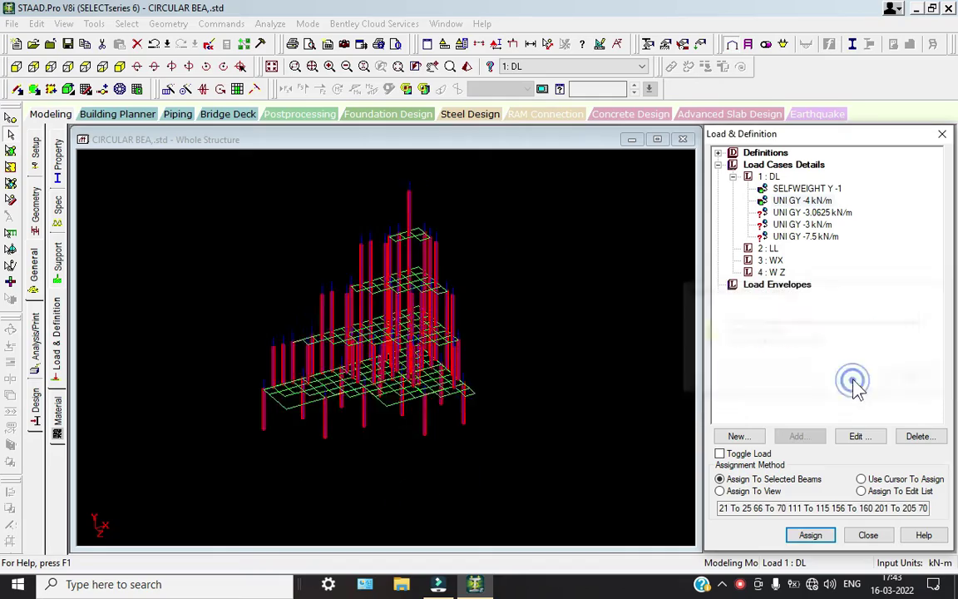
Assign the DL uniform load of -3.0625 kN/m to all beams parallel to X and Z, using the selected-beams method.
left_click(798, 212)
left_click(127, 23)
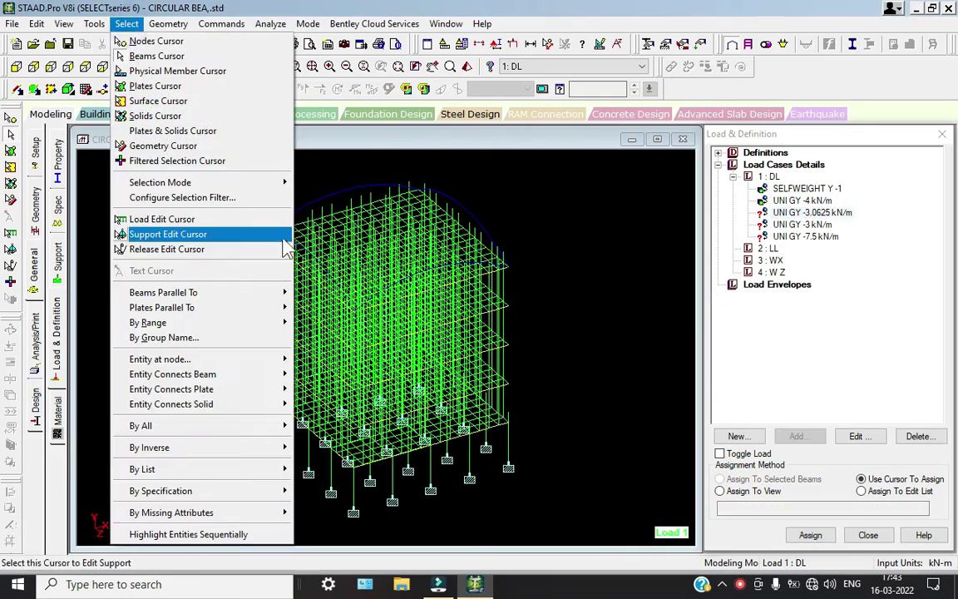
left_click(274, 292)
left_click(315, 294)
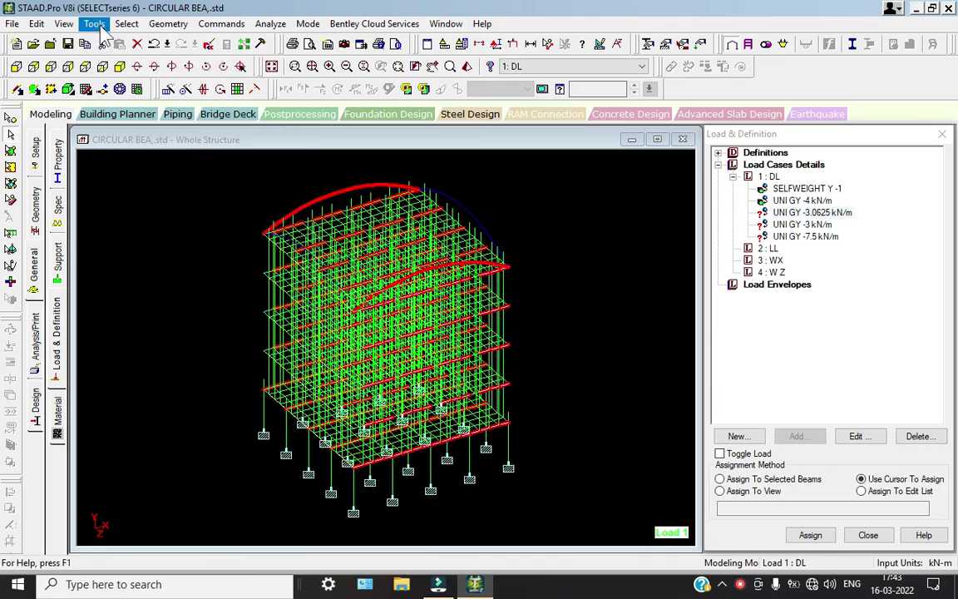
left_click(168, 23)
left_click(274, 292)
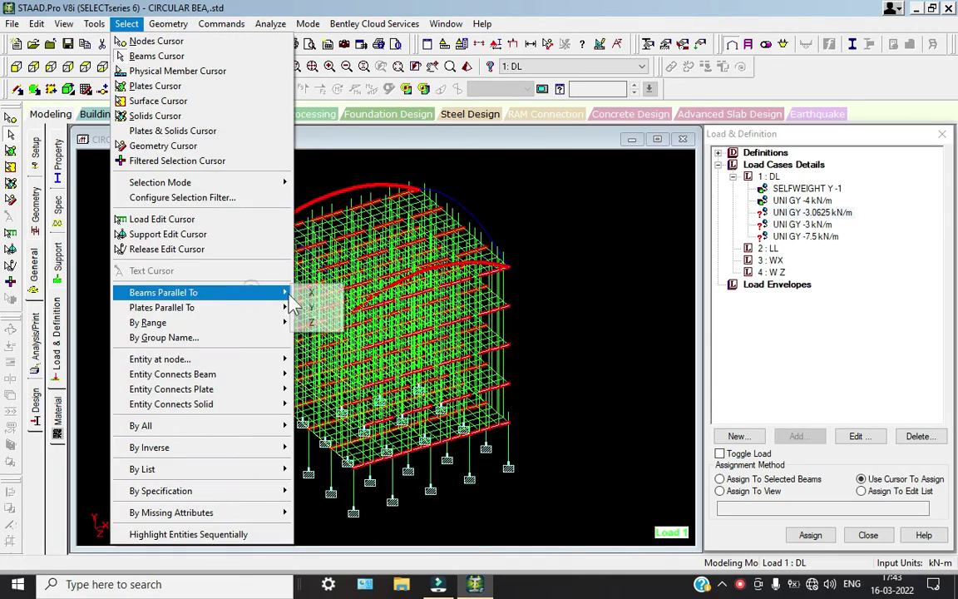
left_click(314, 320)
left_click(794, 482)
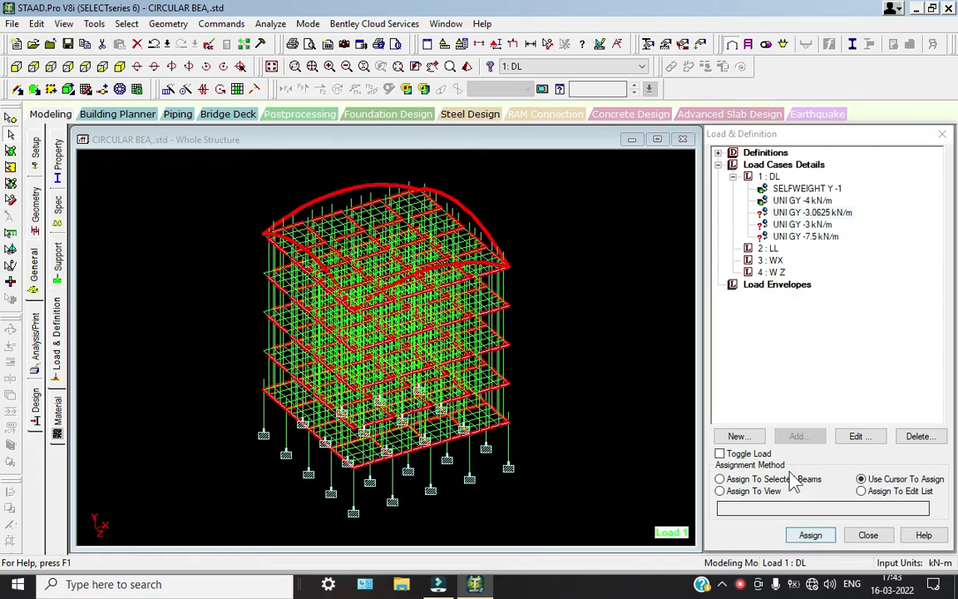
left_click(809, 534)
left_click(850, 379)
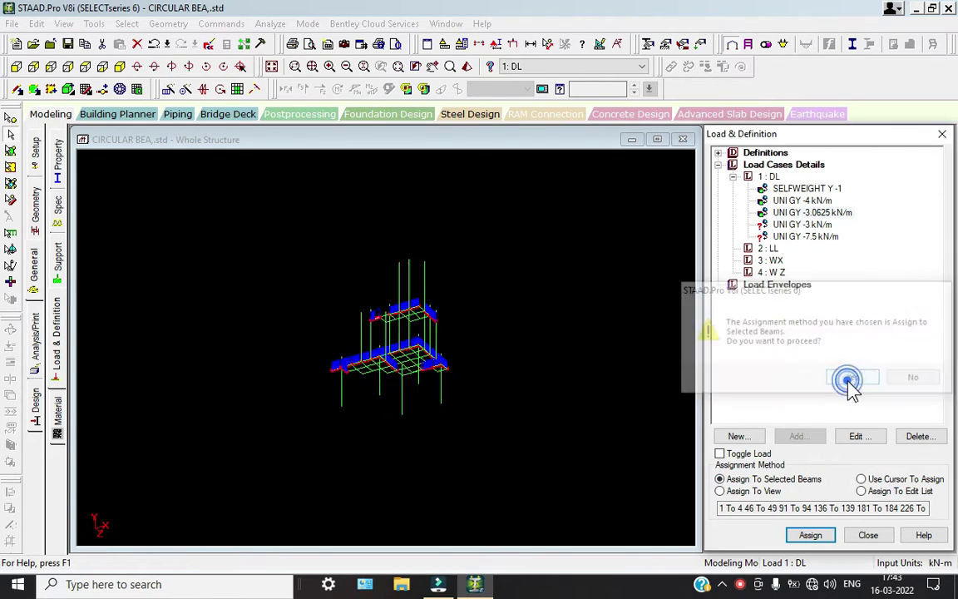
Select all slab plates and assign the DL uniform load of -3 kN/m with the Assign To View method.
left_click(792, 226)
left_click(619, 236)
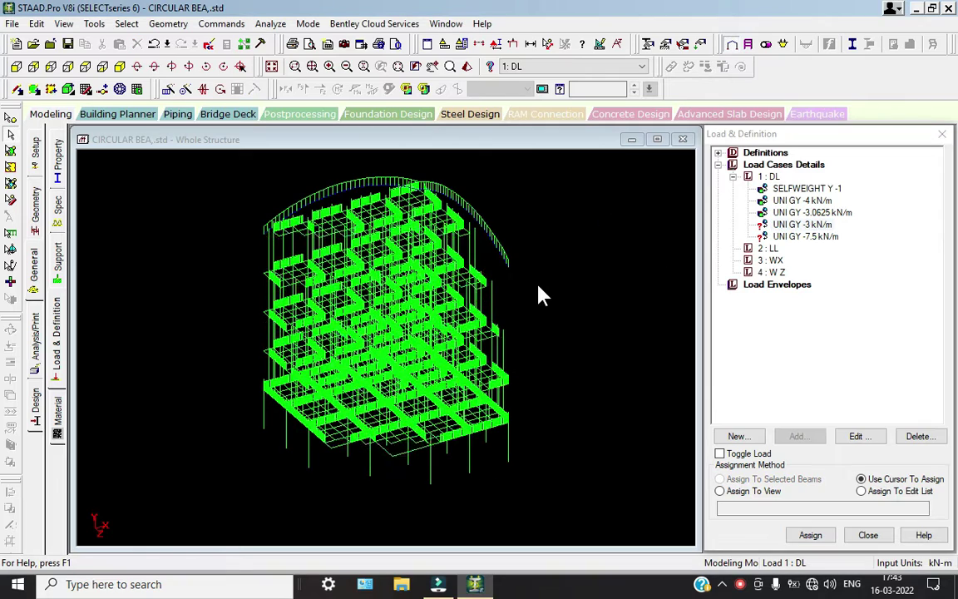
left_click(10, 151)
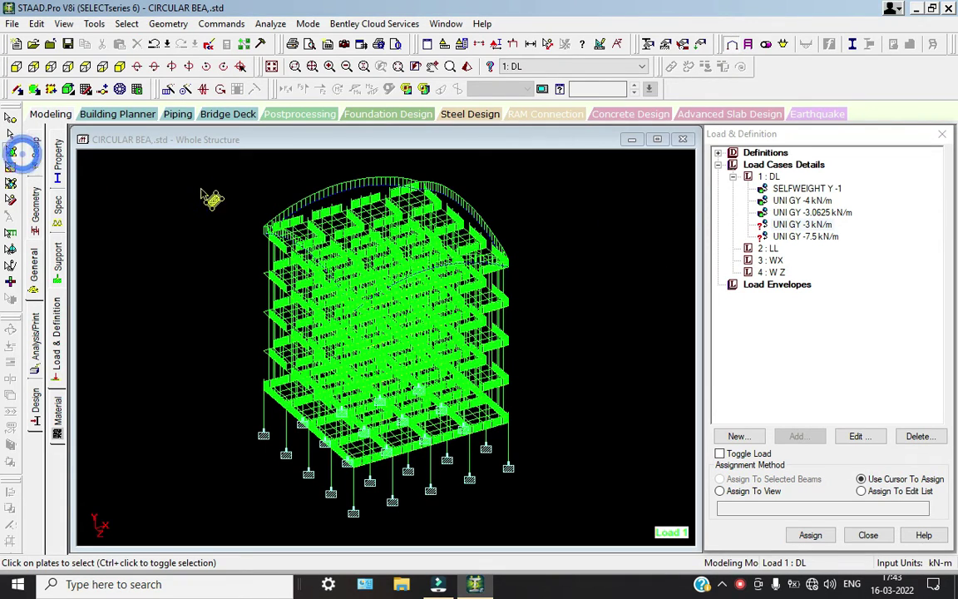
left_click_drag(166, 150, 610, 507)
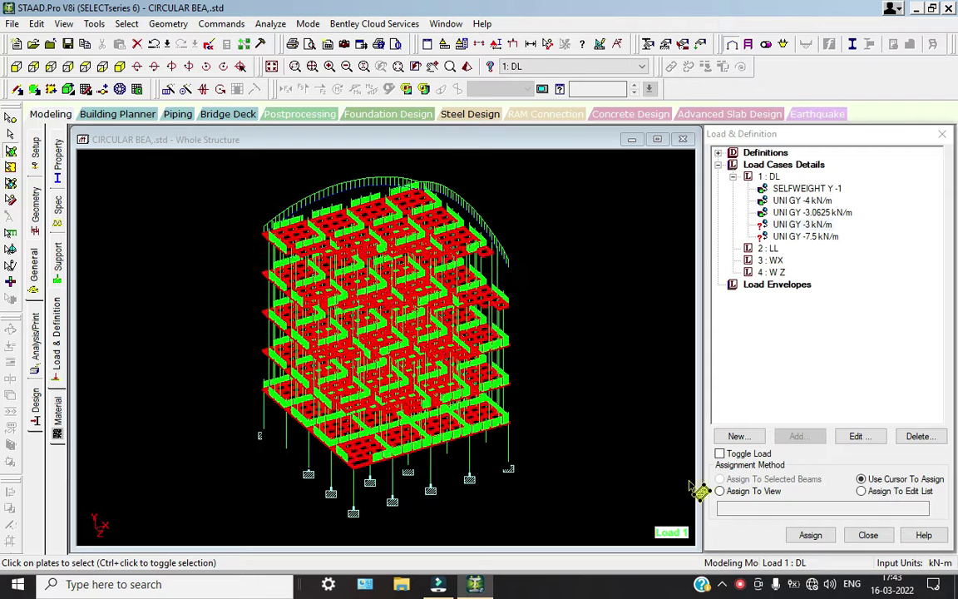
left_click(768, 493)
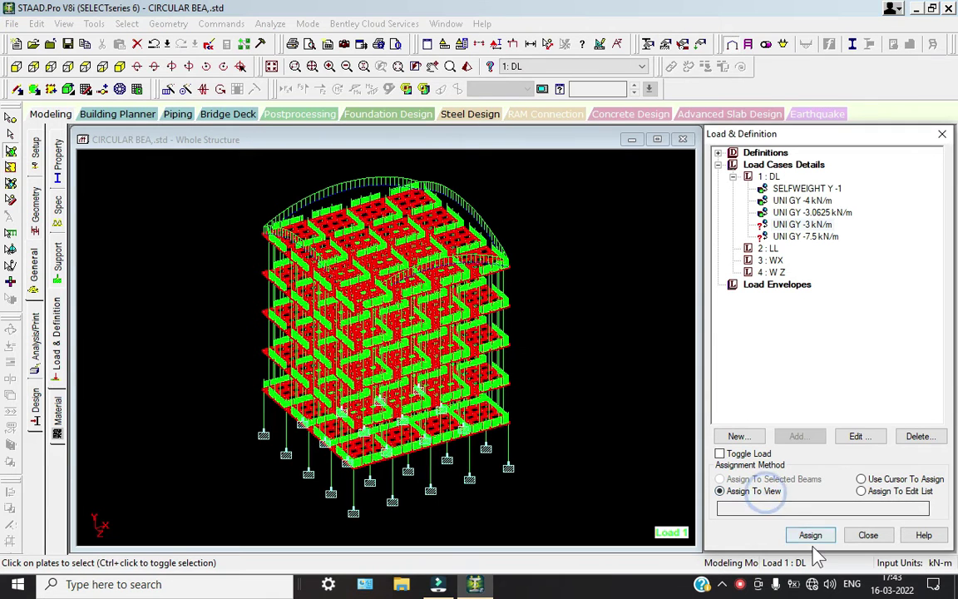
left_click(810, 535)
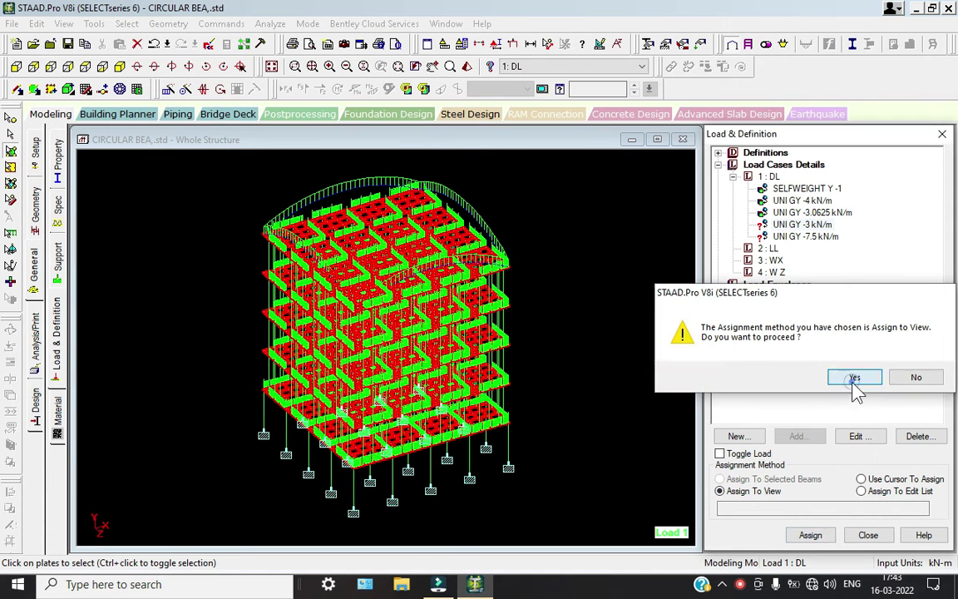
left_click(854, 377)
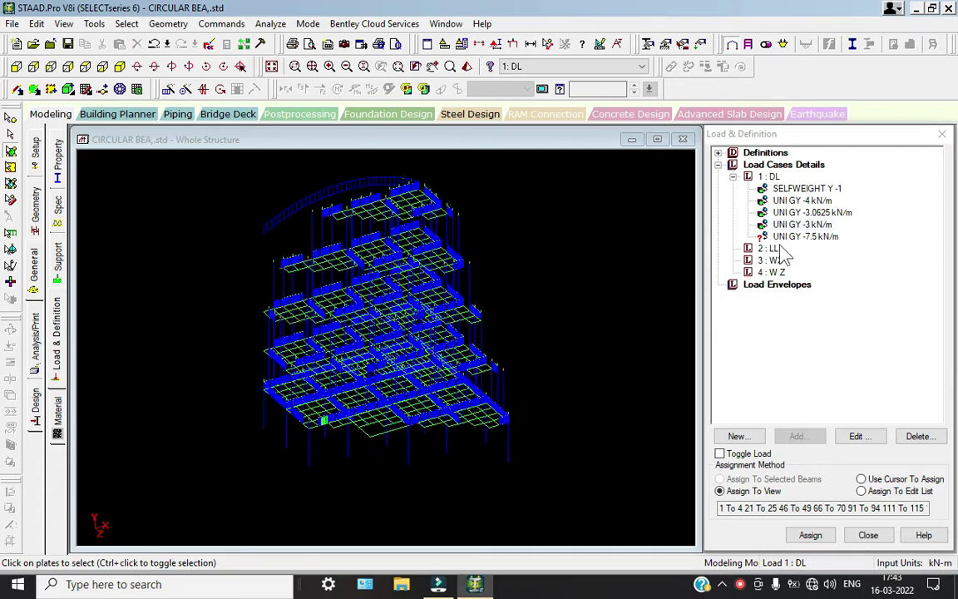
Select the four curved roof beams and assign the DL uniform load of -7.5 kN/m to them.
left_click(34, 67)
left_click_drag(374, 324, 459, 338)
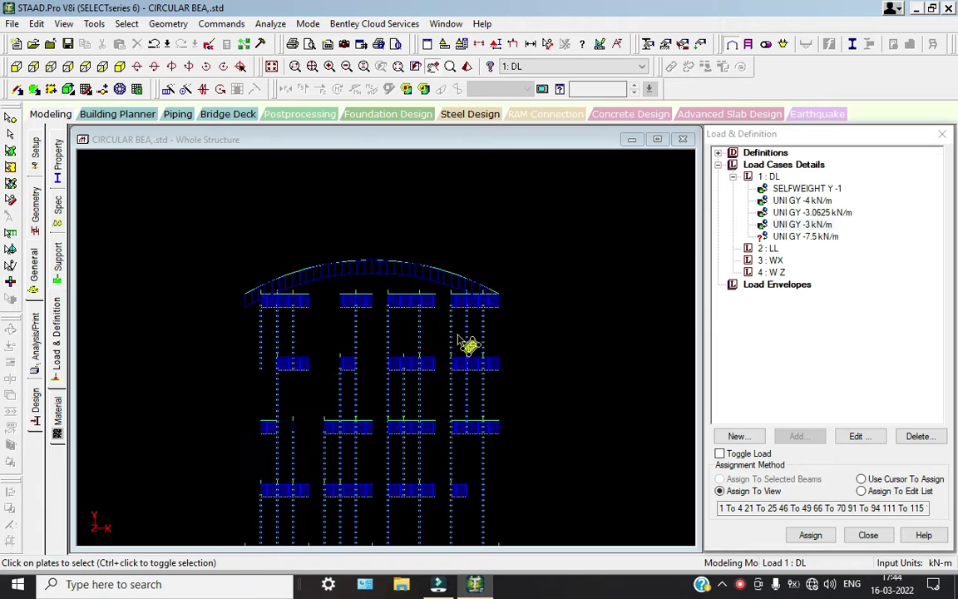
left_click(14, 131)
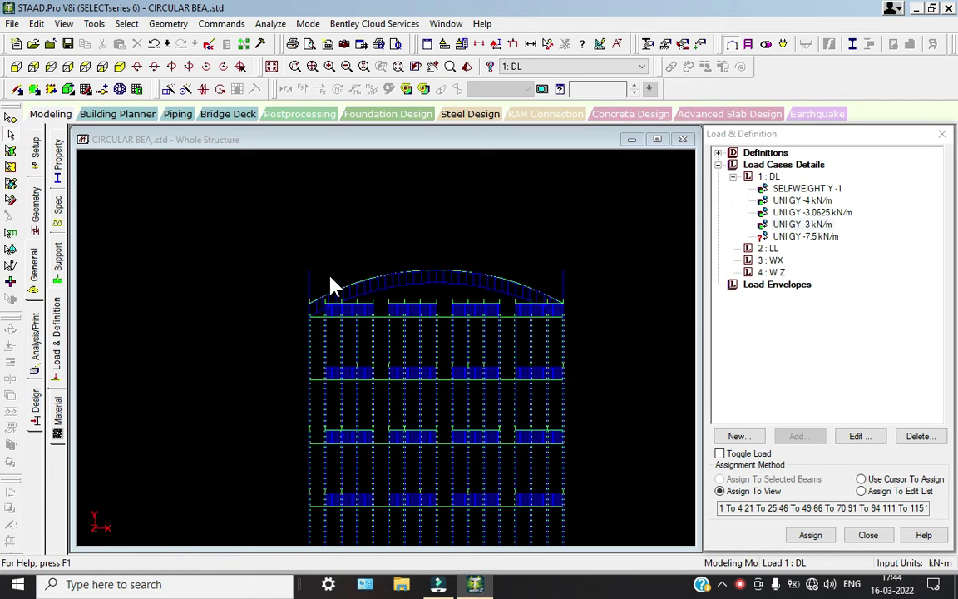
left_click_drag(289, 262, 592, 291)
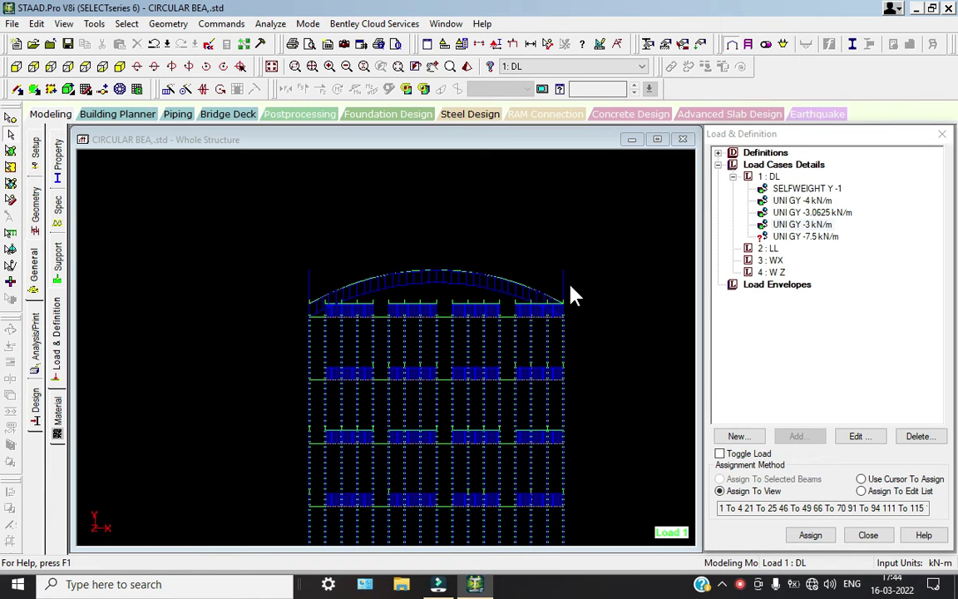
left_click(562, 281)
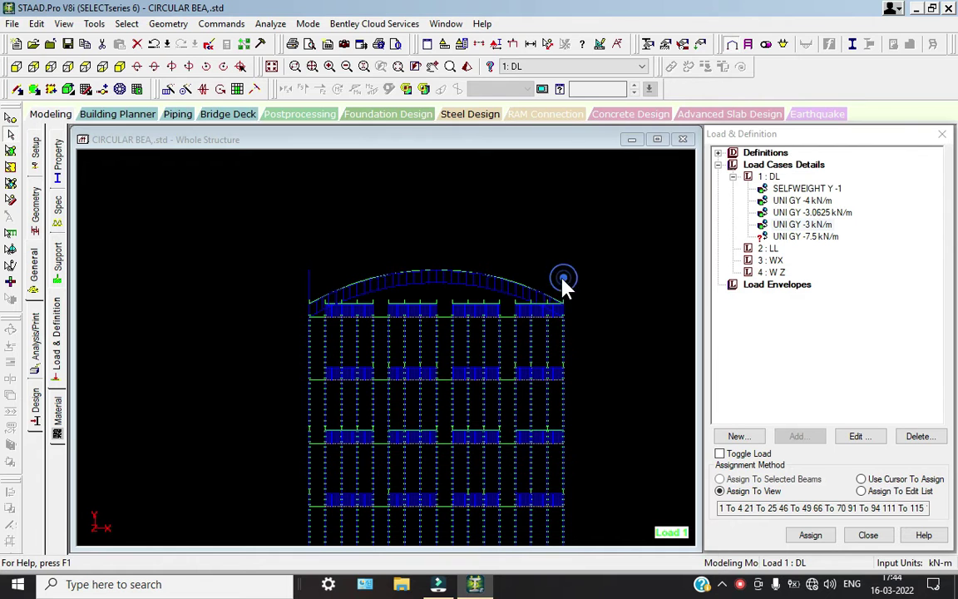
left_click(595, 274)
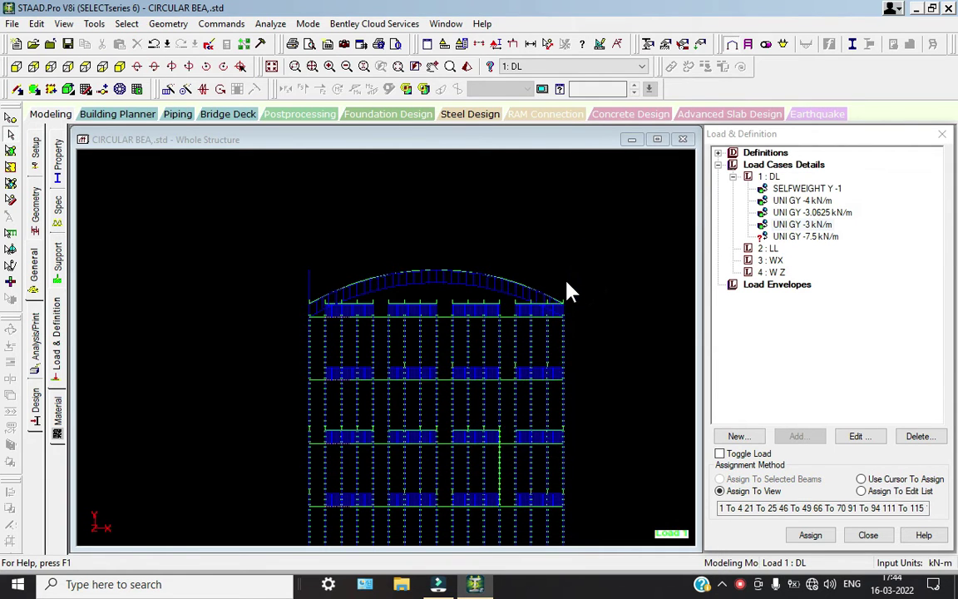
left_click(570, 281)
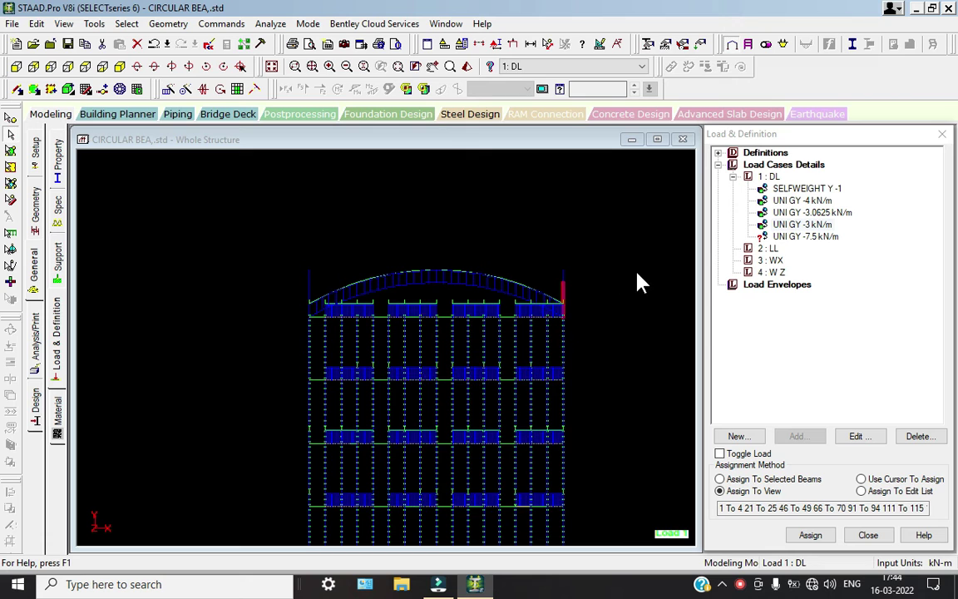
left_click(468, 284, "ctrl")
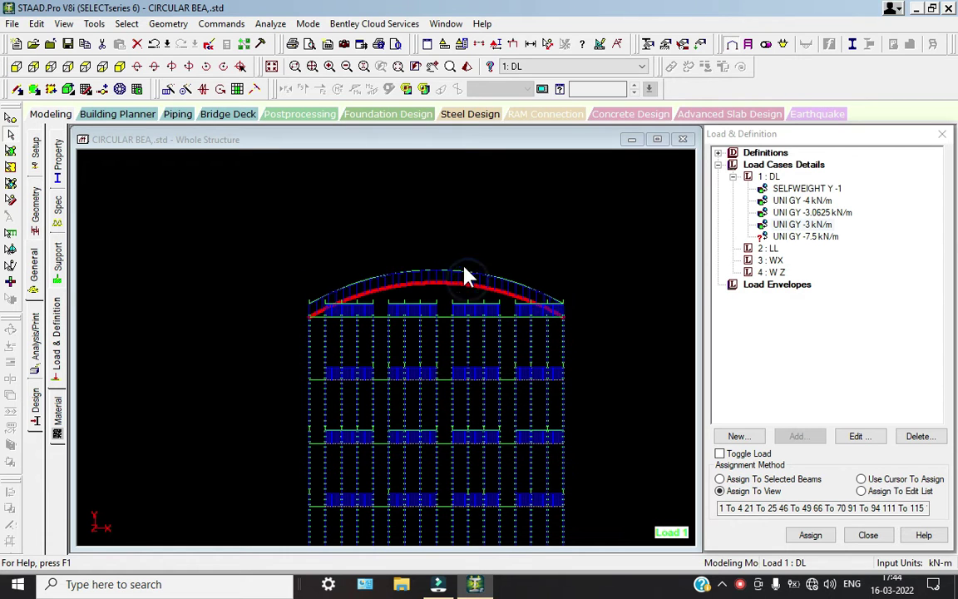
left_click(308, 283, "ctrl")
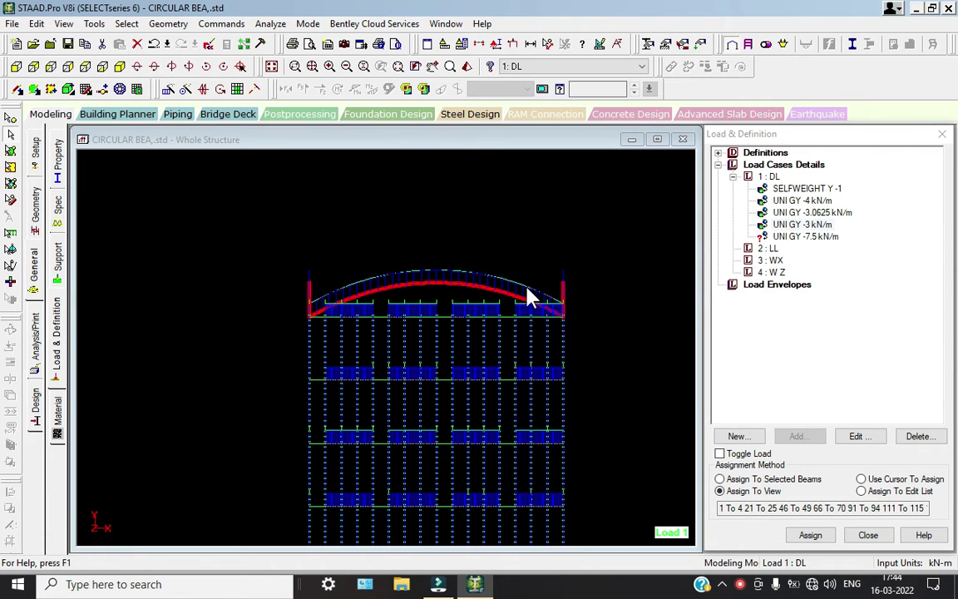
left_click(121, 68)
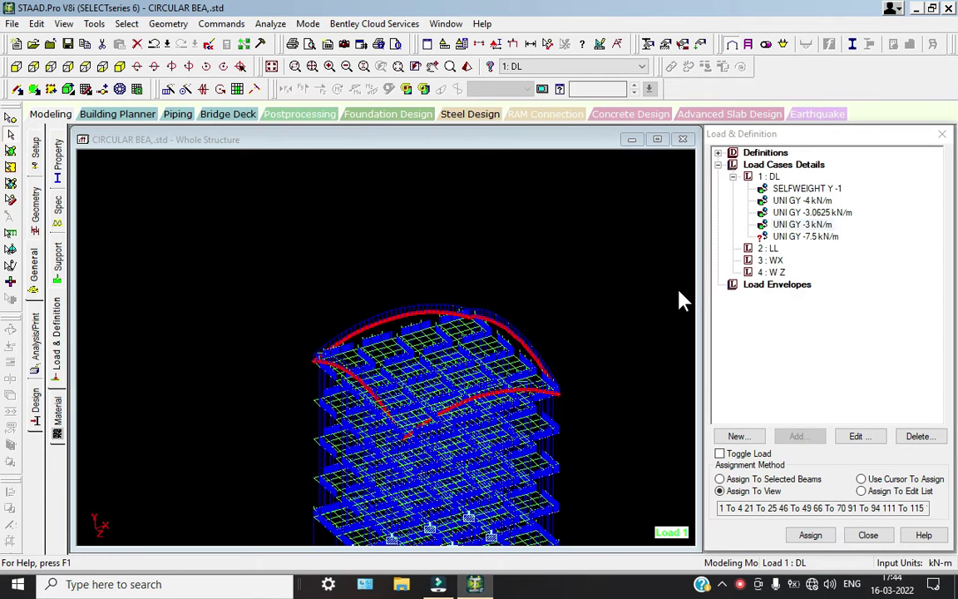
left_click(797, 237)
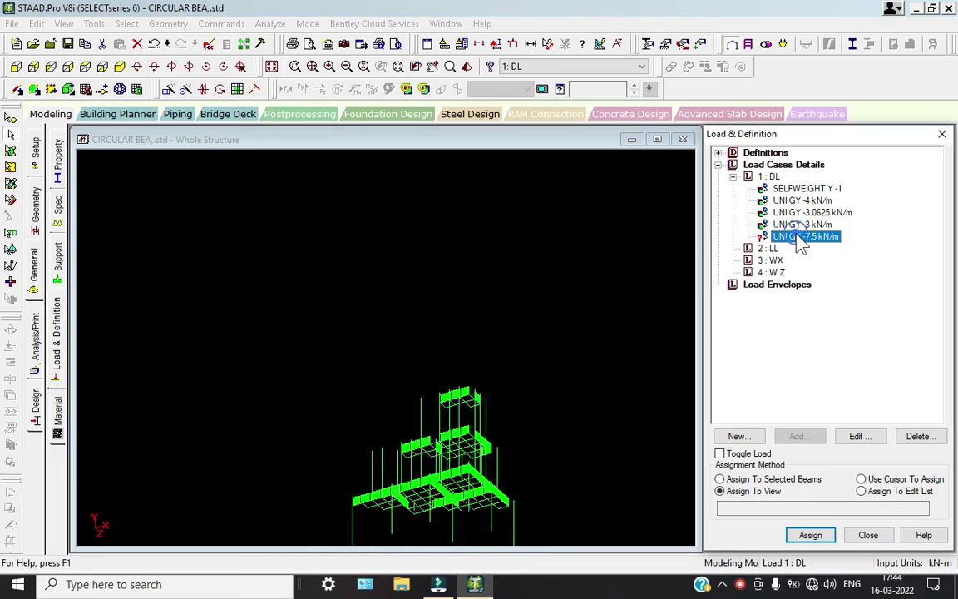
left_click(782, 478)
left_click(810, 535)
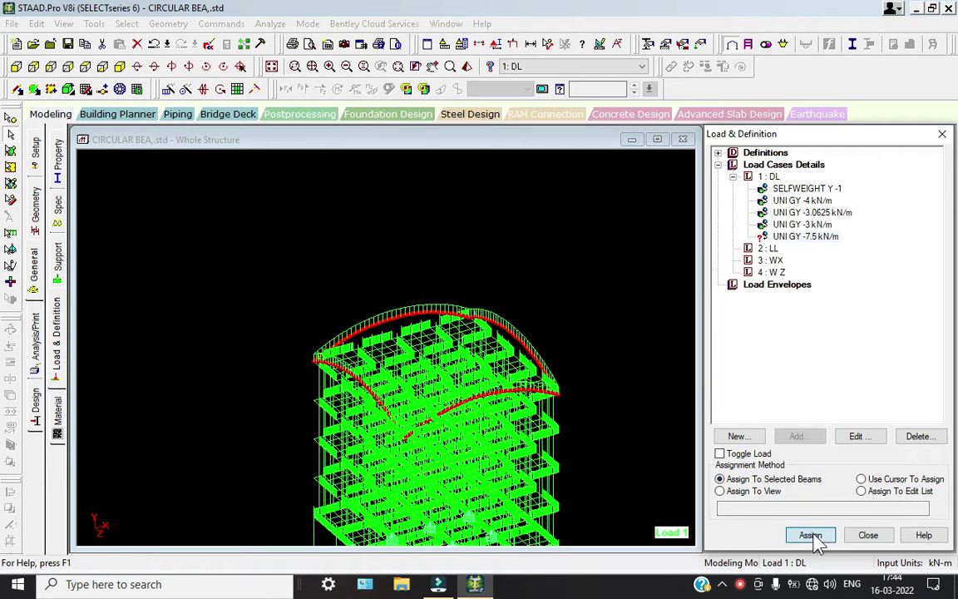
left_click(848, 378)
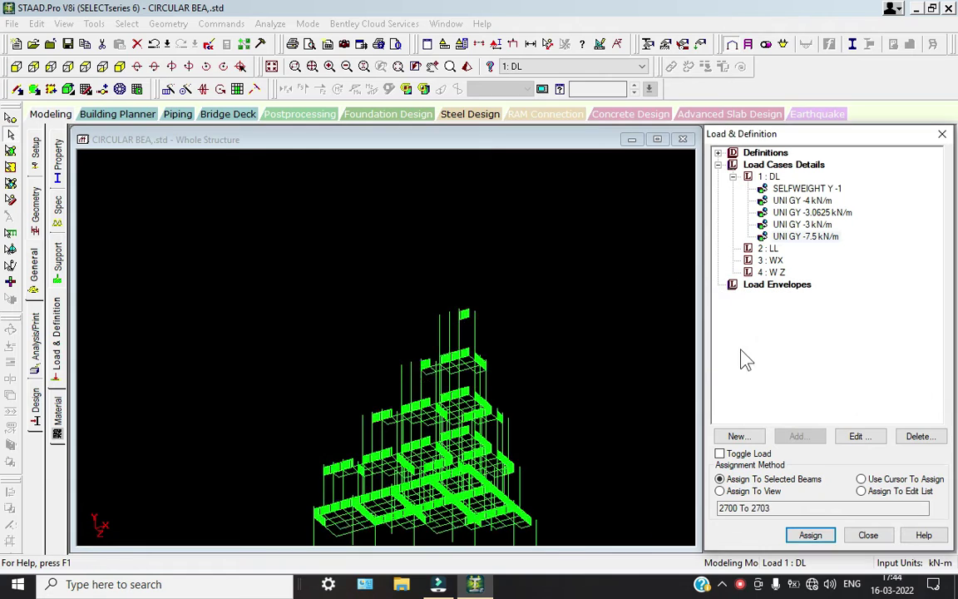
left_click(572, 291)
Add a floor load of -3 kN/m2 in Global Y to load case LL, with a Y range from 5 to 15 m.
left_click(768, 249)
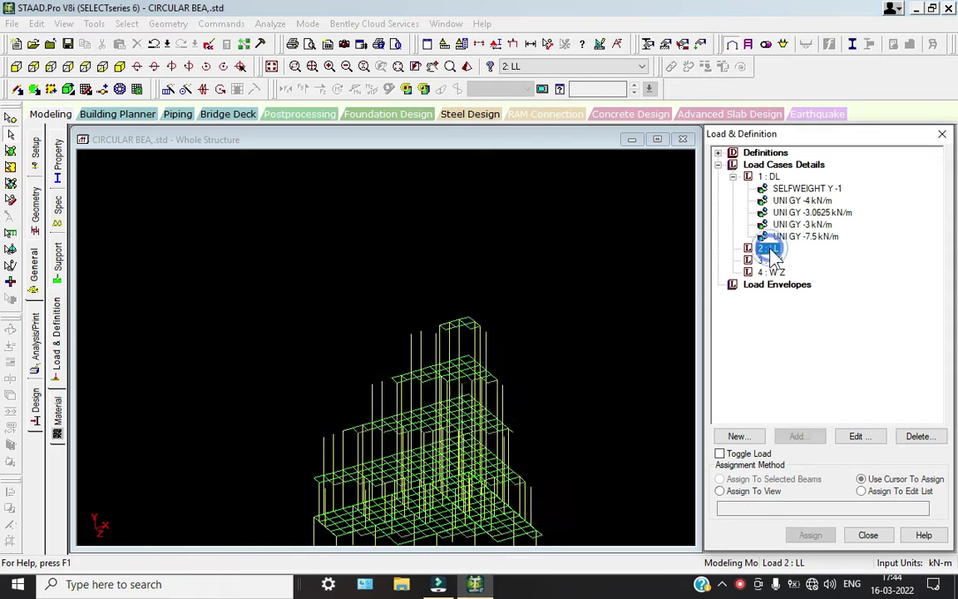
left_click(811, 440)
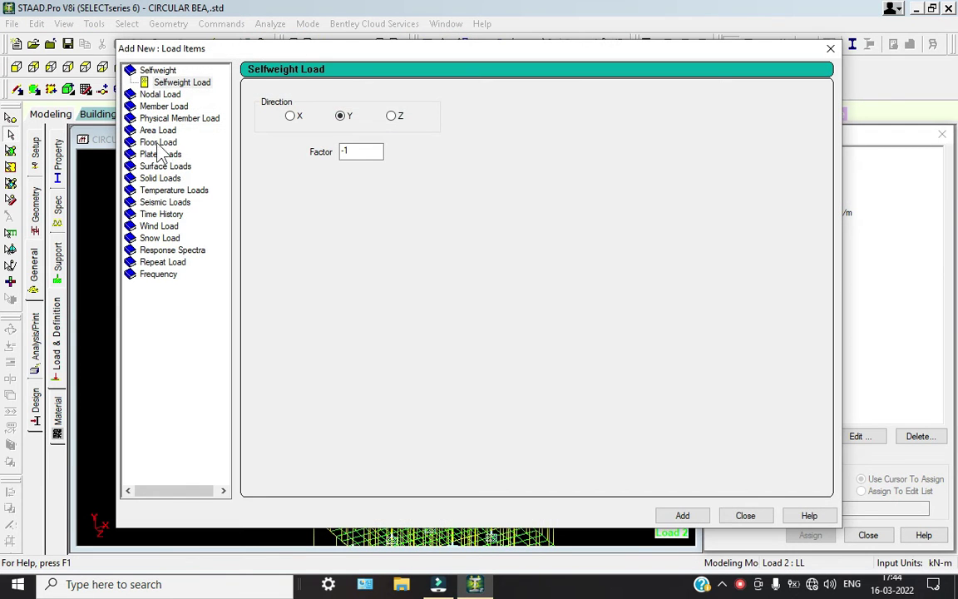
left_click(157, 143)
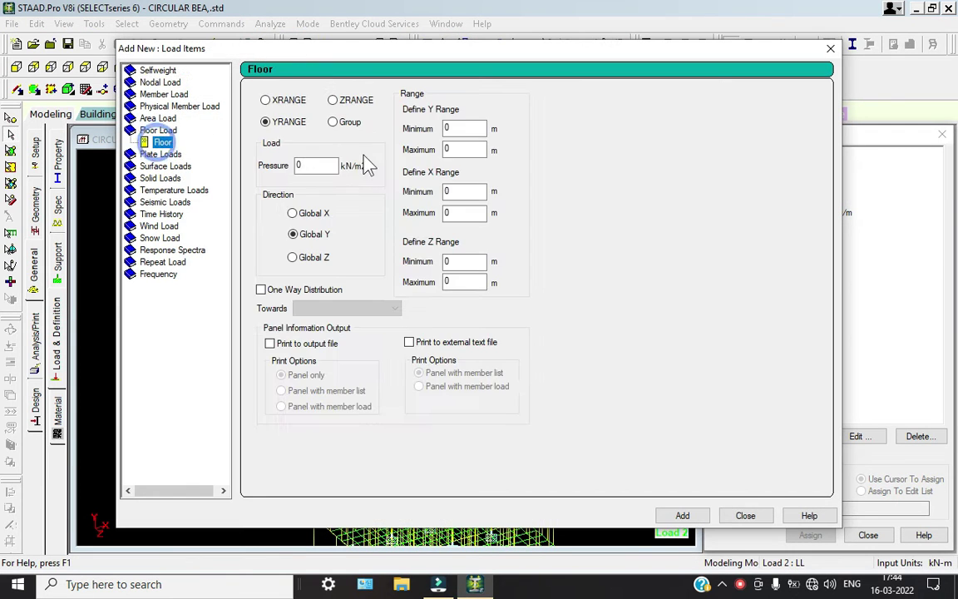
double_click(318, 164)
type("-3")
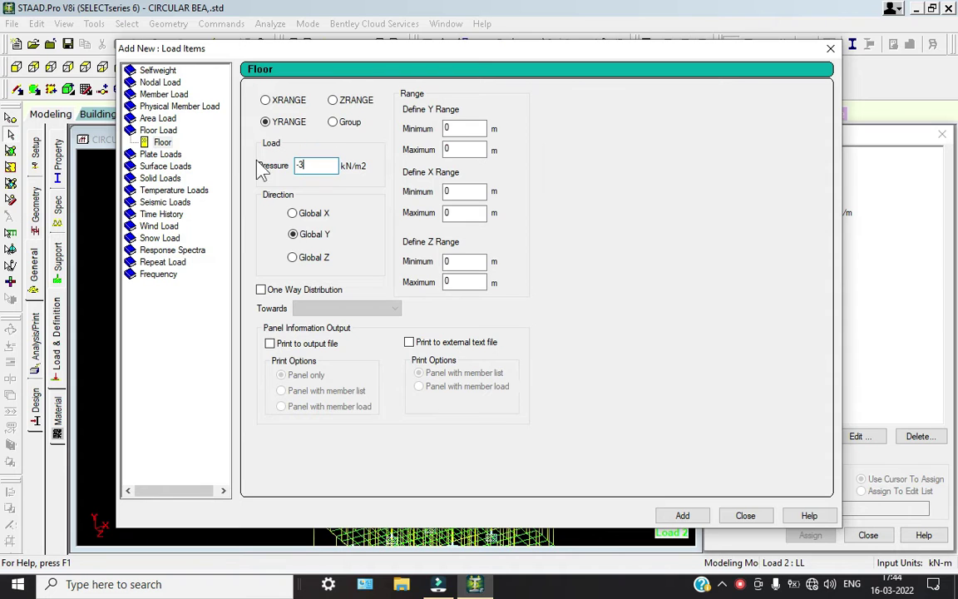
left_click_drag(436, 129, 409, 130)
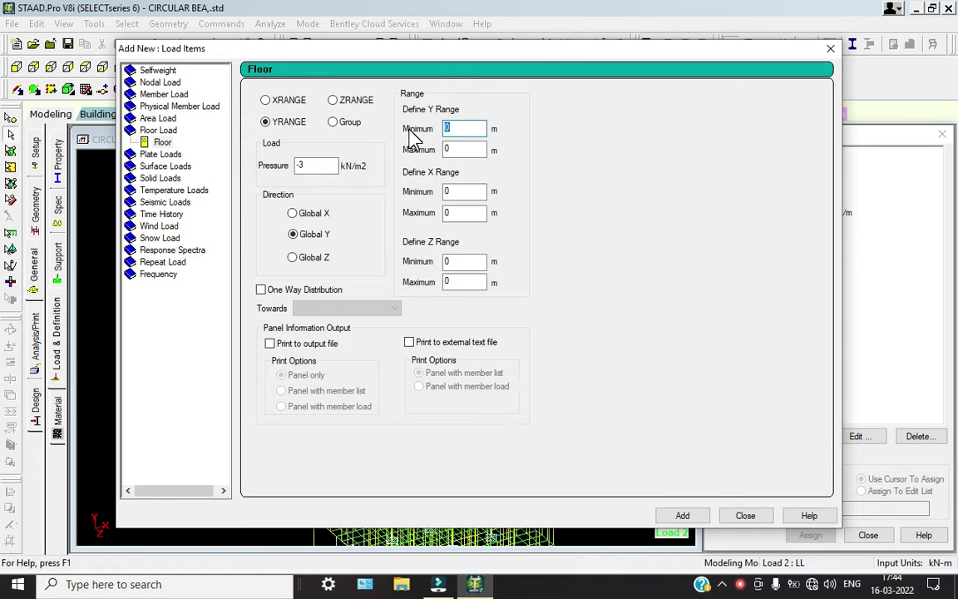
double_click(450, 150)
type("15")
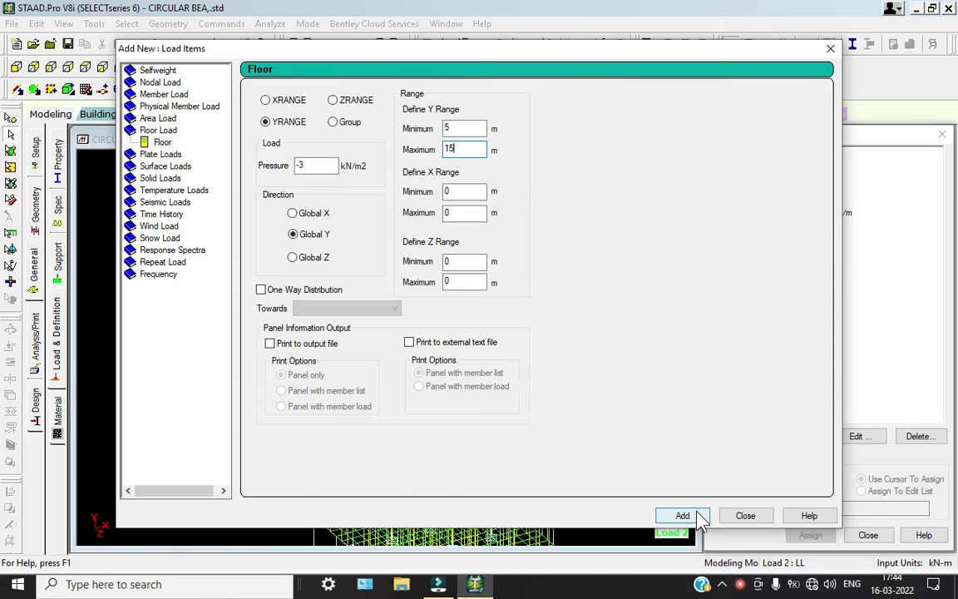
left_click(682, 515)
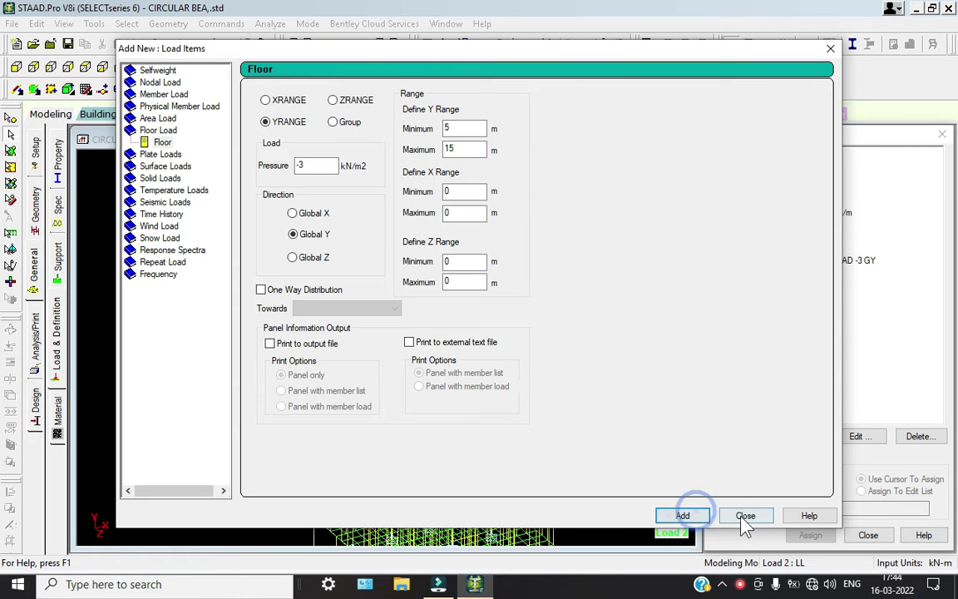
left_click(745, 516)
left_click(812, 261)
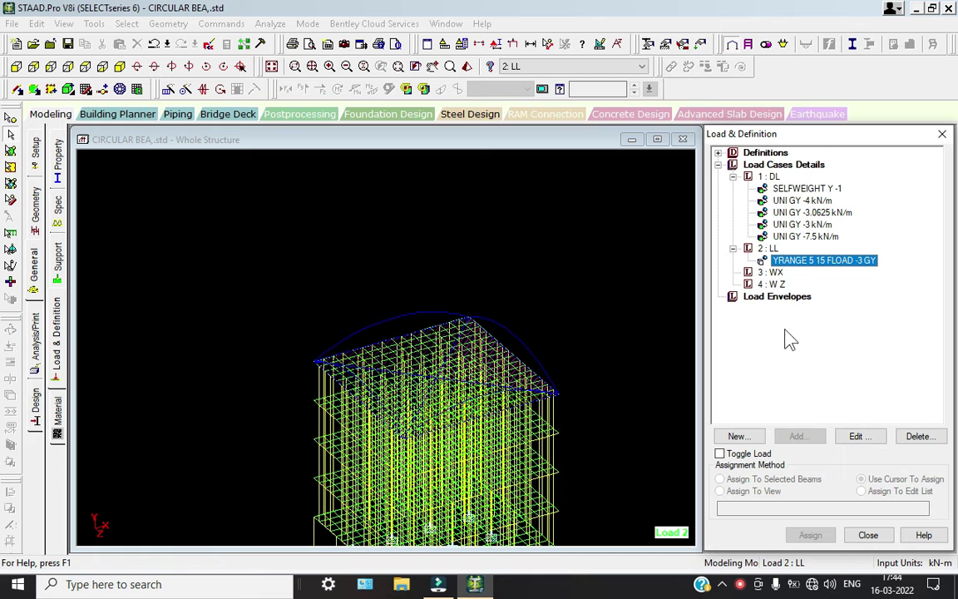
left_click(770, 272)
left_click(796, 435)
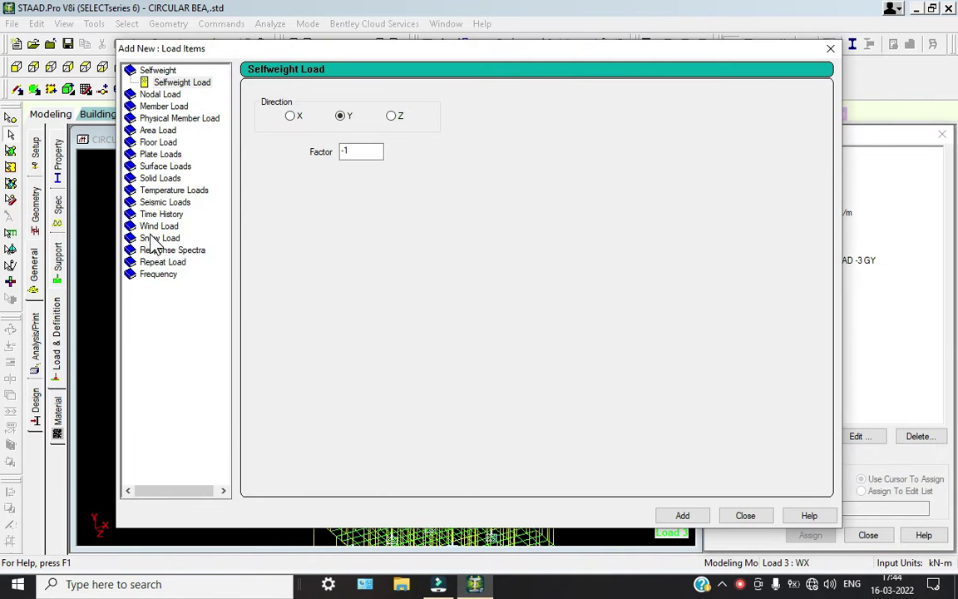
left_click(156, 226)
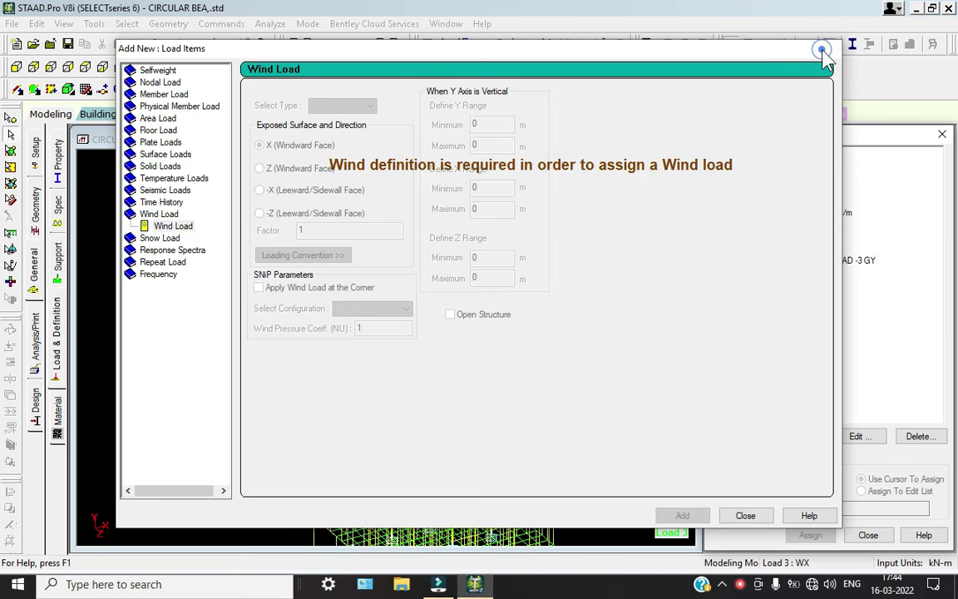
left_click(830, 48)
Add a wind type definition with type number 1 and the comment WIND 1.
left_click(716, 152)
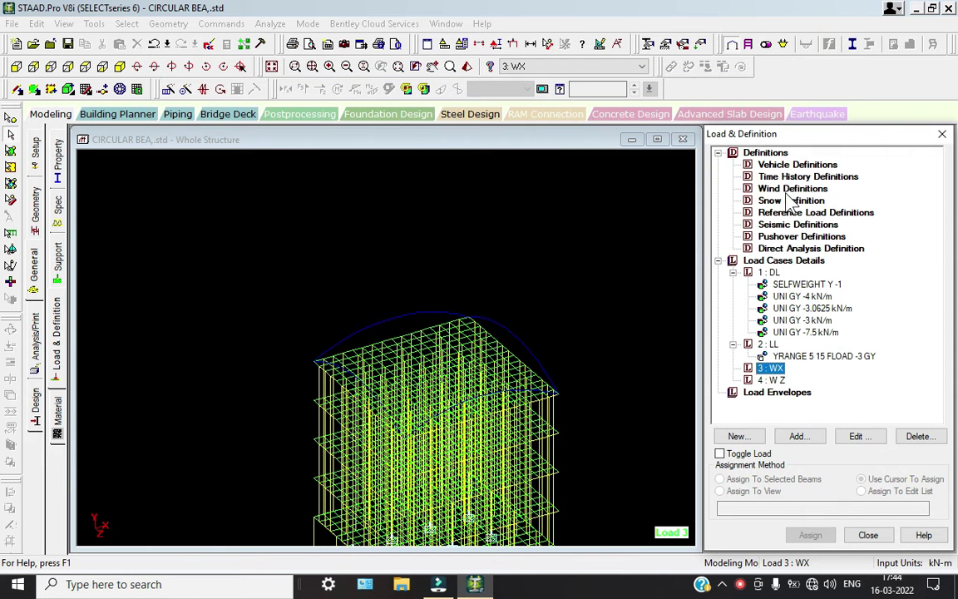
left_click(786, 190)
left_click(806, 439)
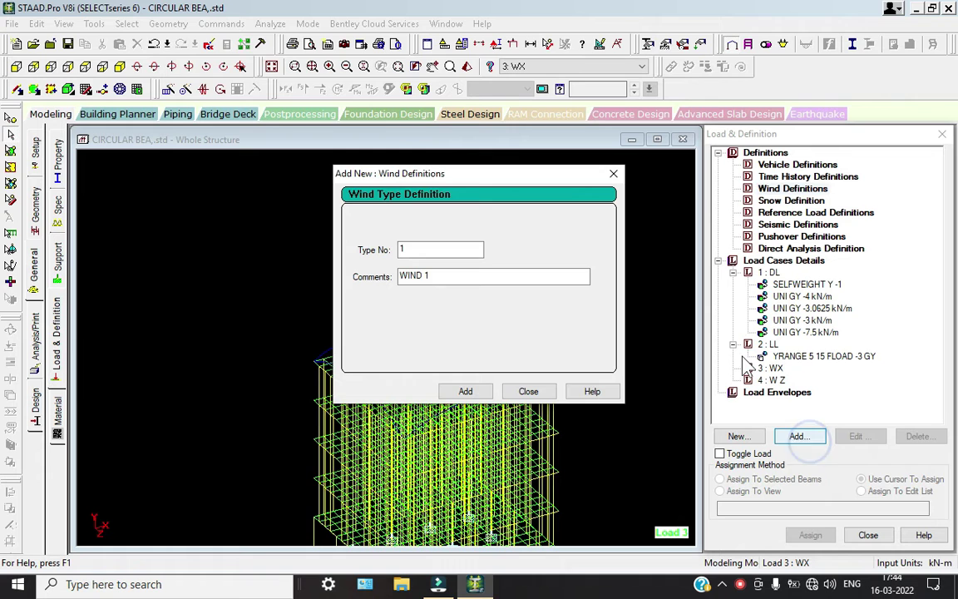
left_click(465, 391)
left_click(528, 391)
Save the structure and add a Custom intensity-versus-height table to WIND 1, calculated as per ASCE-7.
left_click(794, 200)
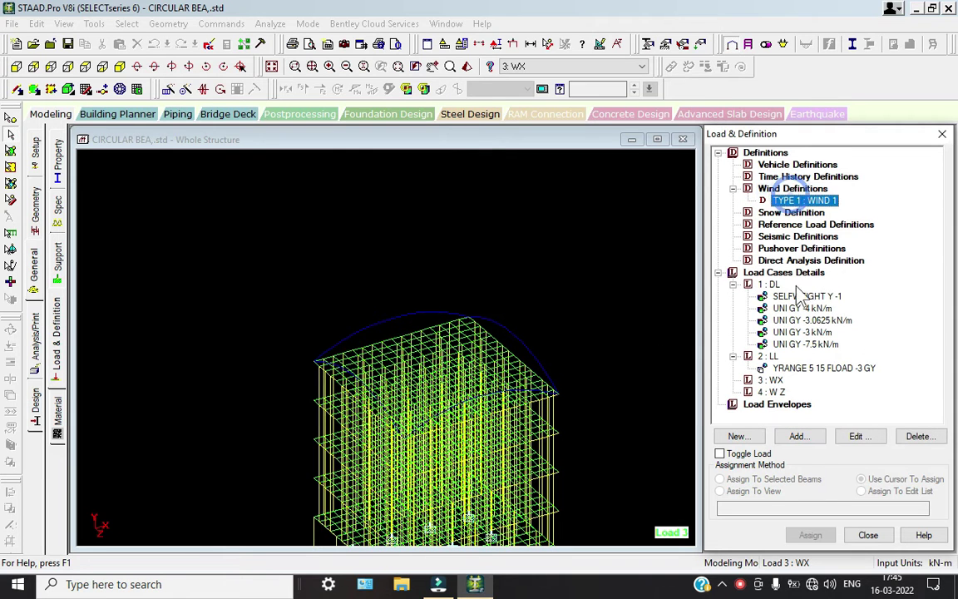
left_click(800, 435)
left_click(825, 377)
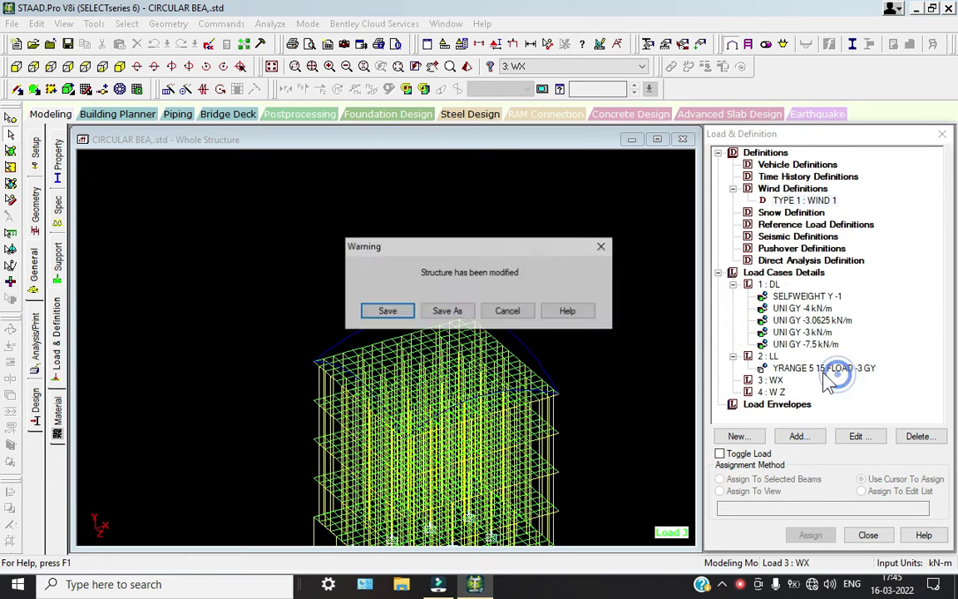
left_click(382, 311)
left_click(796, 435)
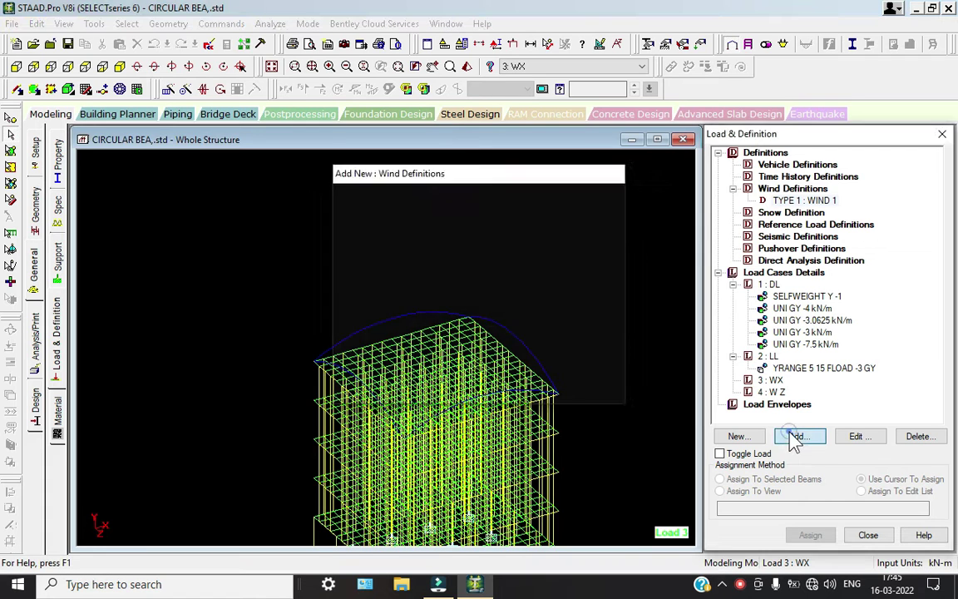
left_click(546, 384)
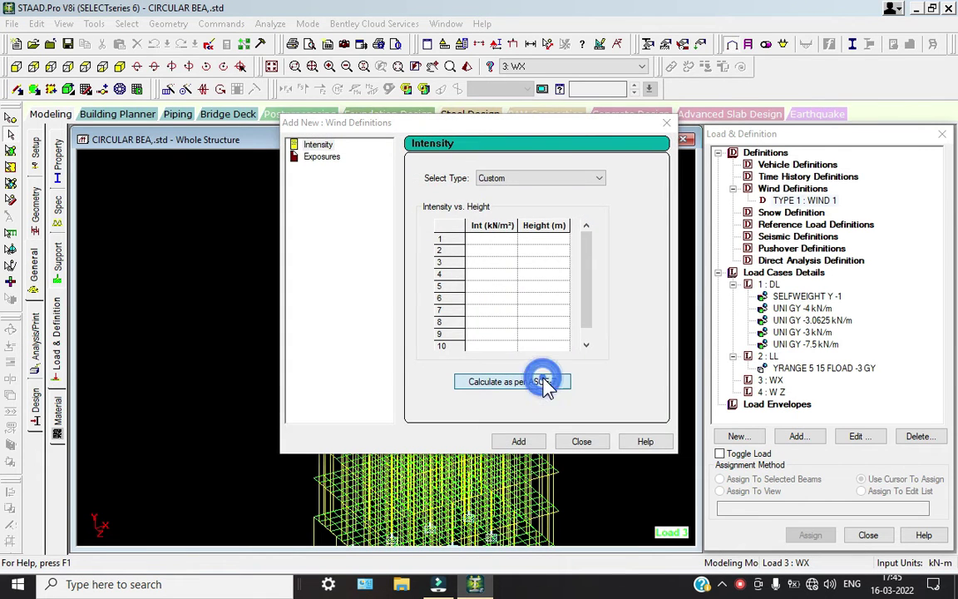
left_click(515, 511)
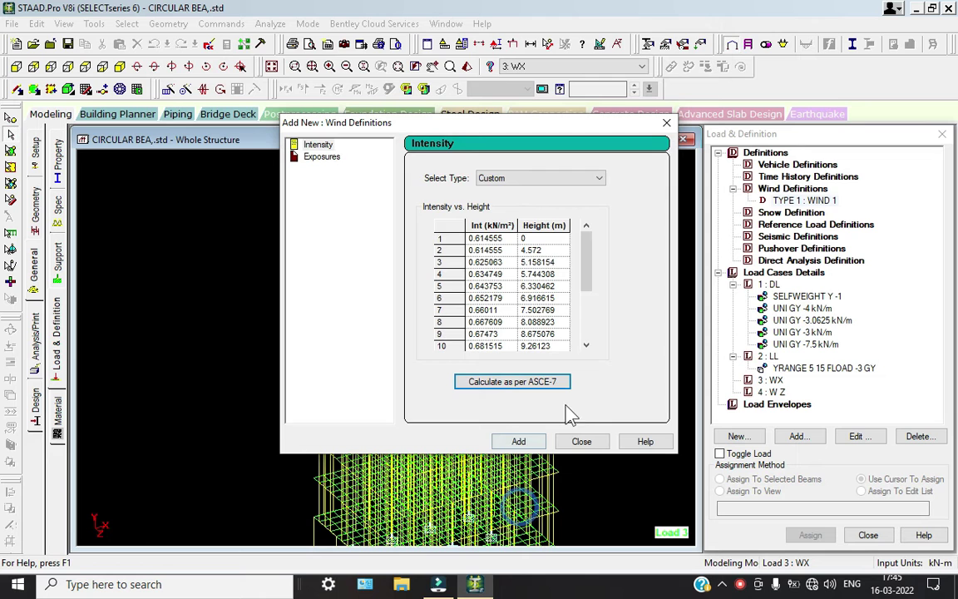
left_click(515, 441)
Add an exposure factor of 1 to WIND 1 and assign it to the whole structure with the Assign To View method.
left_click_drag(416, 222, 345, 215)
type("1")
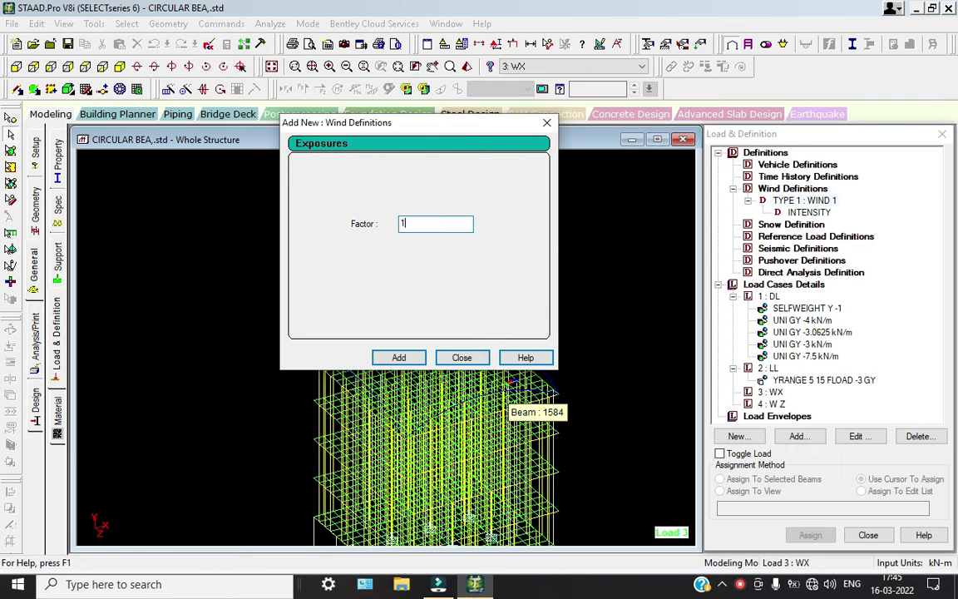
key("Return")
left_click(458, 361)
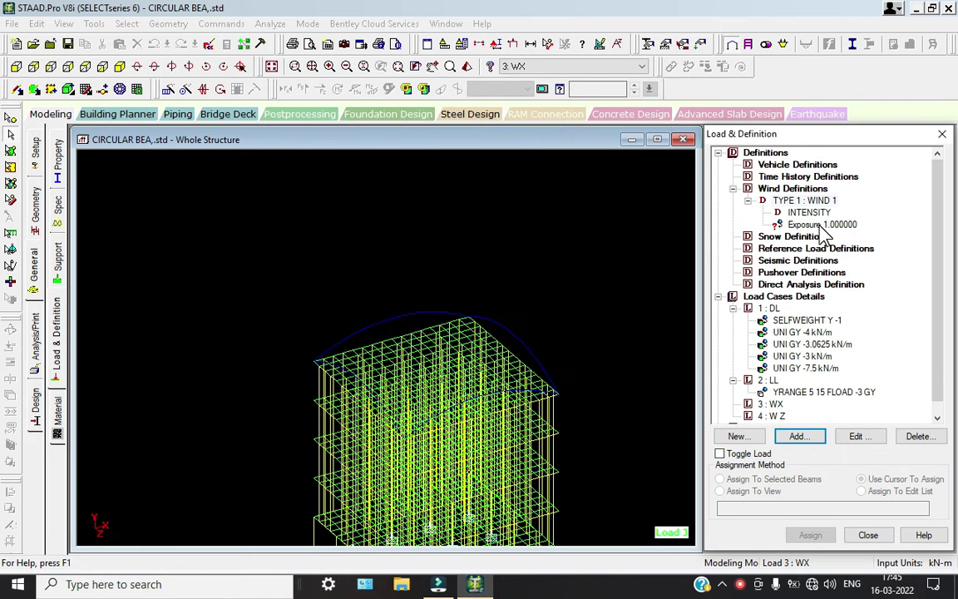
left_click(821, 225)
left_click(753, 491)
left_click(810, 535)
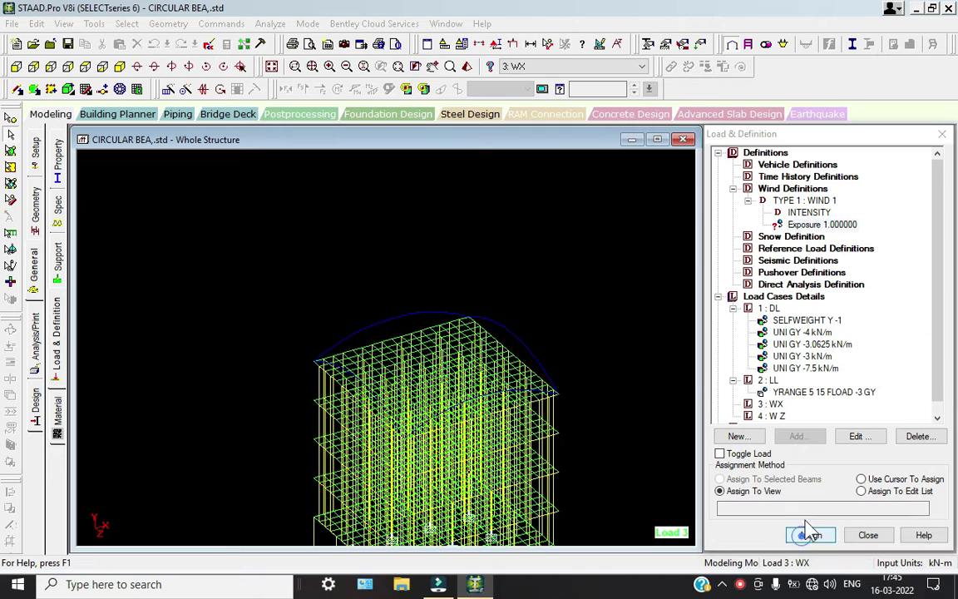
left_click(852, 376)
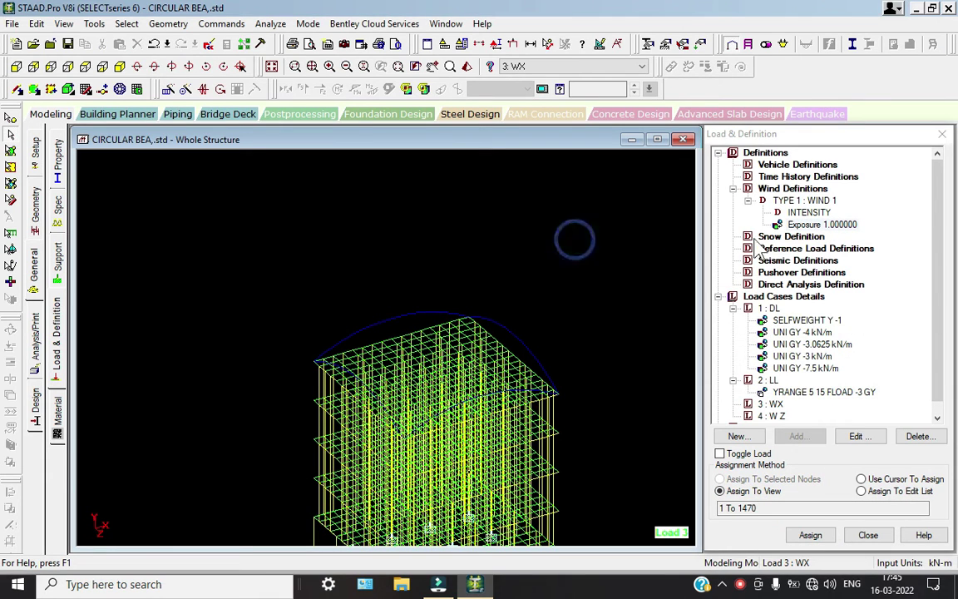
Add a type 1 wind load to load case WX on the X windward face, factor 1, Y range 5 to 15 m.
scroll(792, 402, "down", 1)
left_click(770, 391)
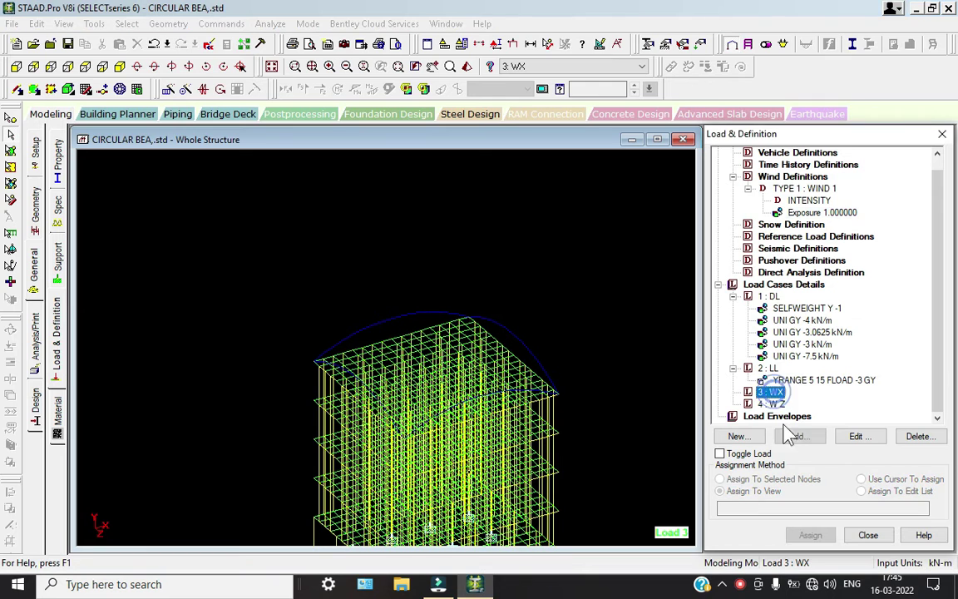
left_click(795, 438)
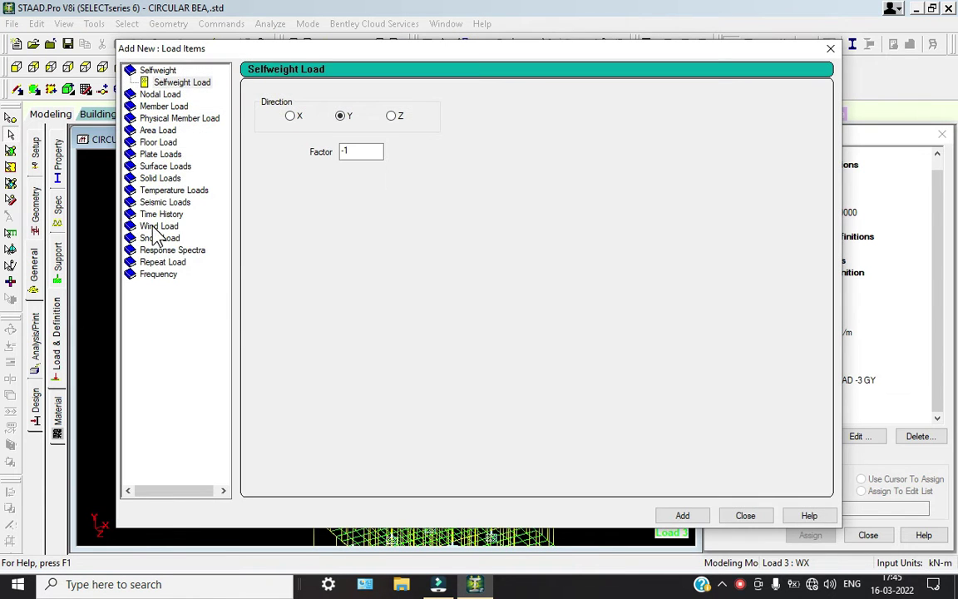
left_click(158, 226)
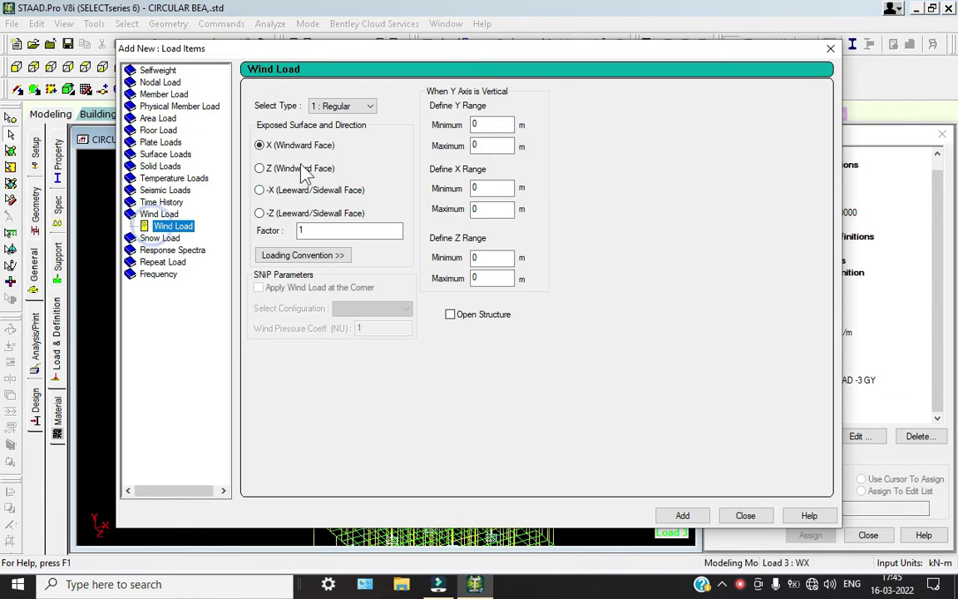
double_click(492, 124)
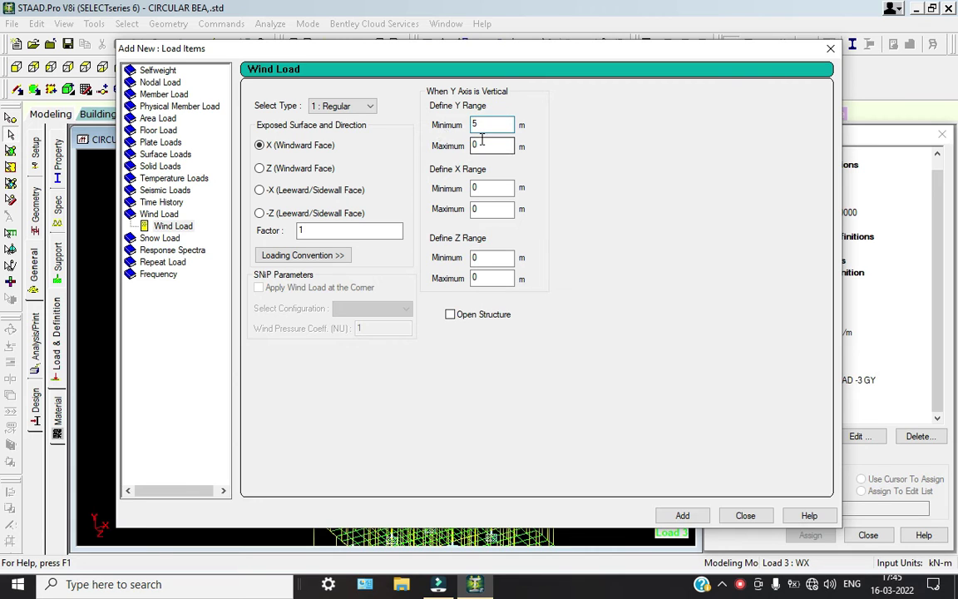
double_click(483, 143)
type("15")
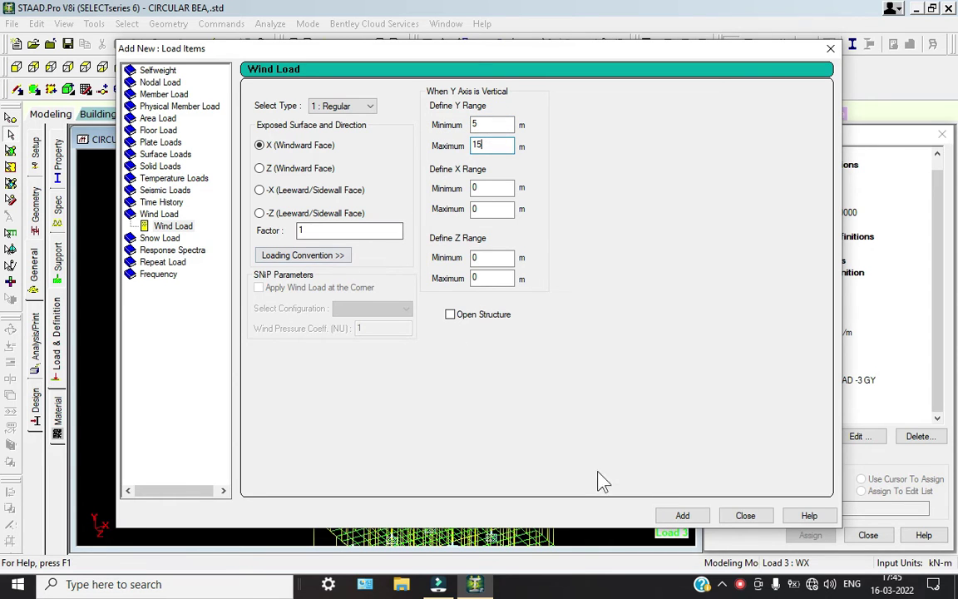
left_click(682, 515)
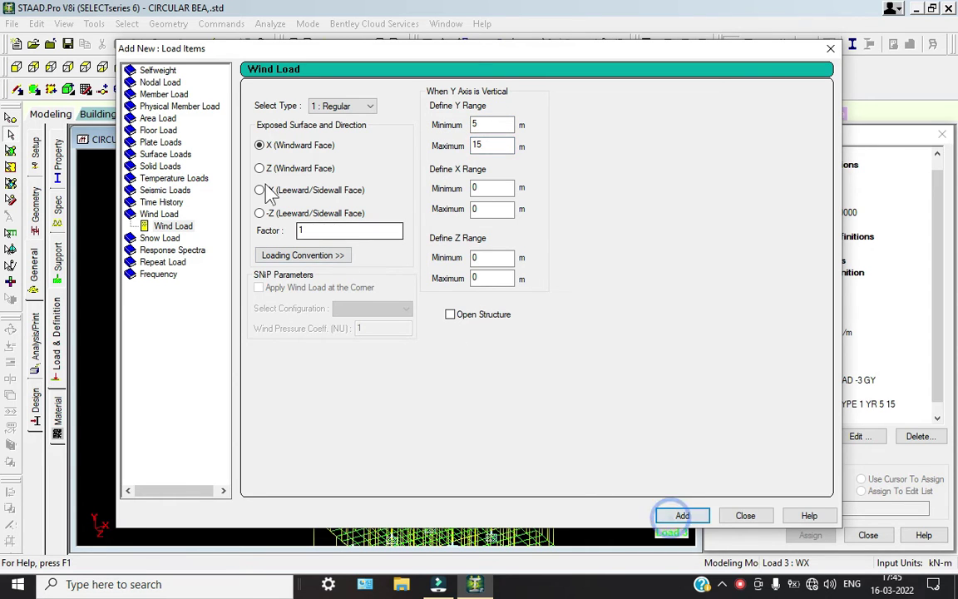
Add a second X windward wind load to load case WX with factor -1 and the same Y range.
double_click(299, 230)
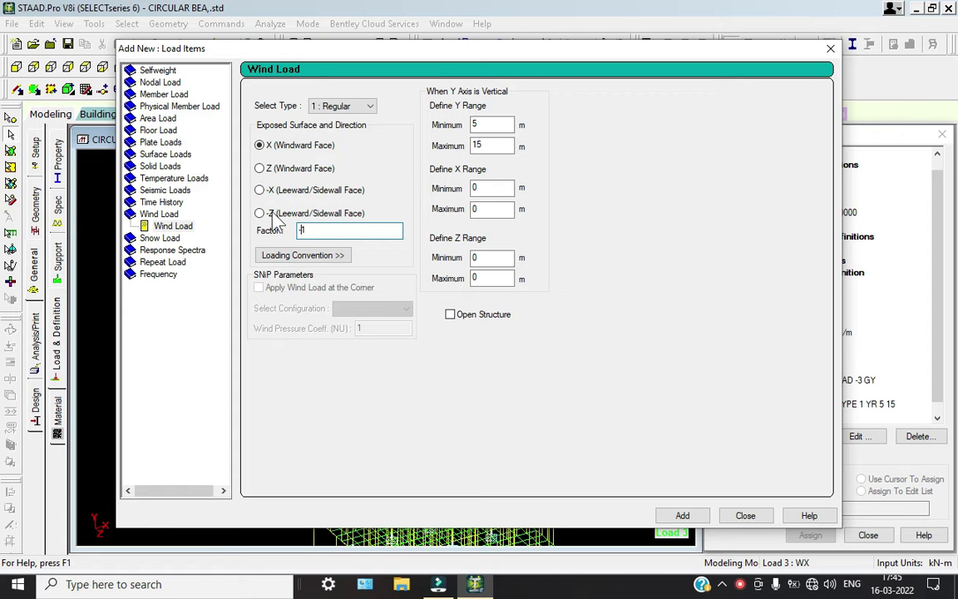
type("-1")
left_click(680, 515)
left_click(745, 515)
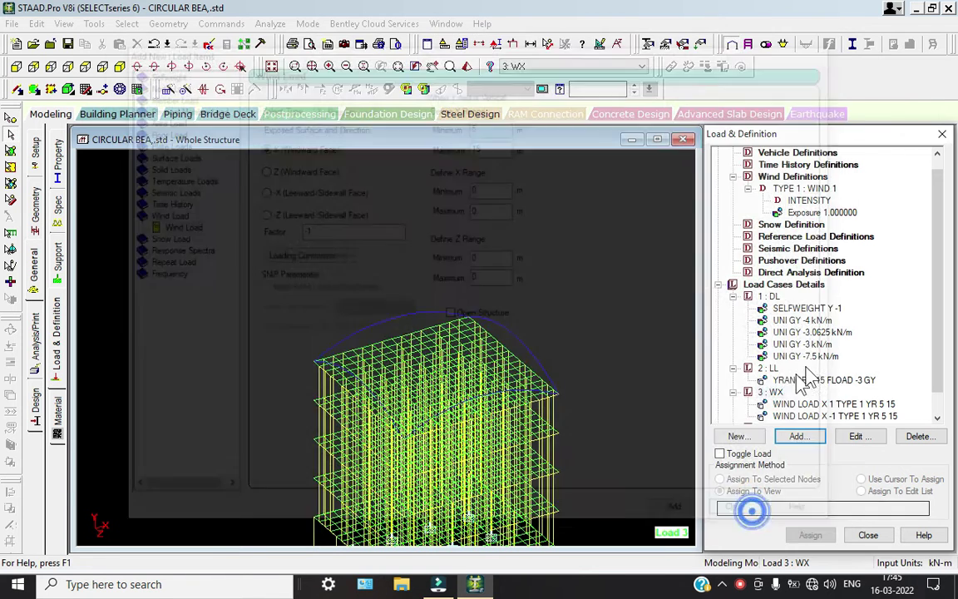
Add a type 1 wind load to load case W Z on the Z windward face, factor 1, Y range 5 to 15 m.
left_click(772, 404)
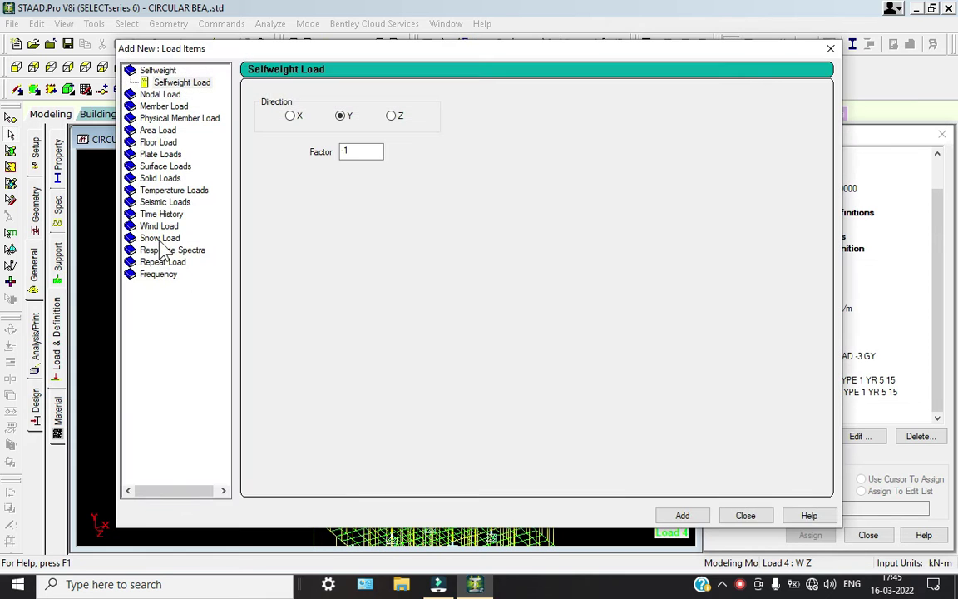
left_click(158, 214)
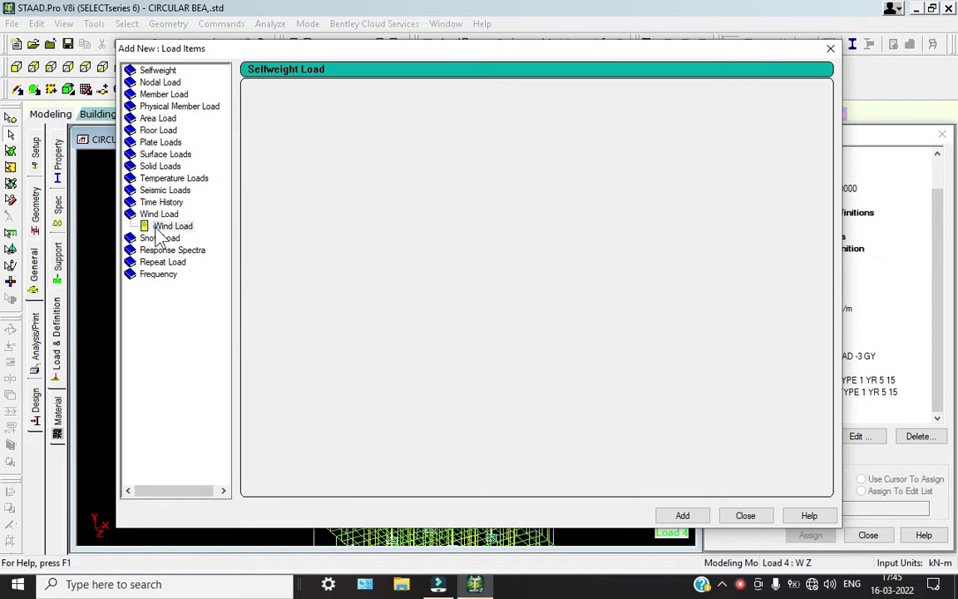
left_click(278, 170)
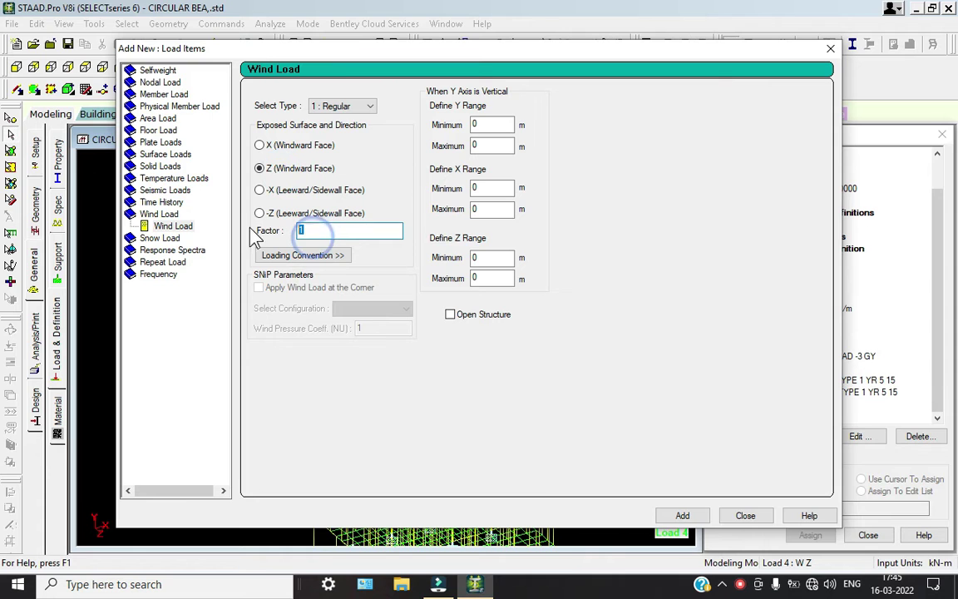
double_click(302, 231)
double_click(489, 126)
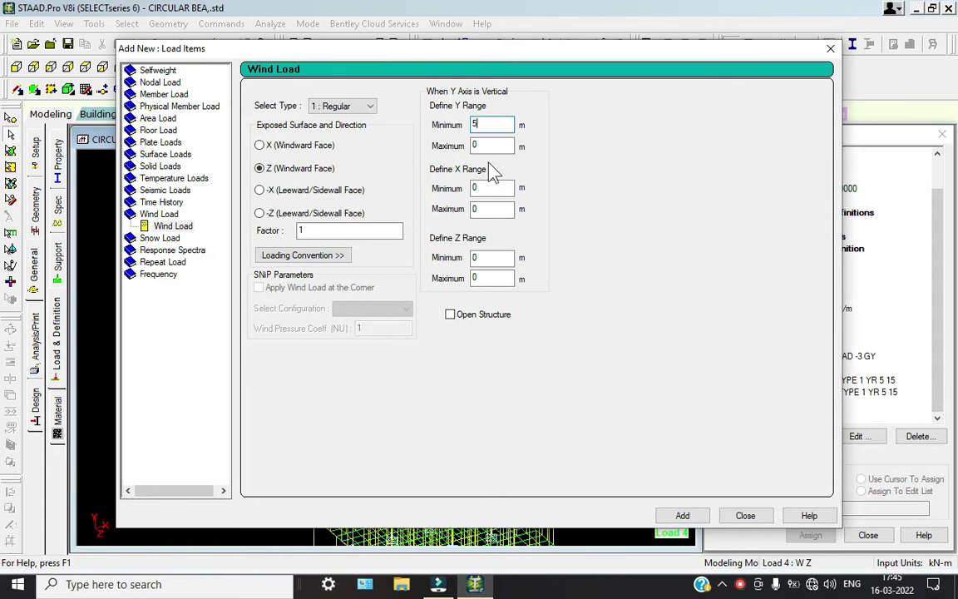
left_click_drag(442, 143, 421, 138)
right_click(421, 138)
left_click(593, 120)
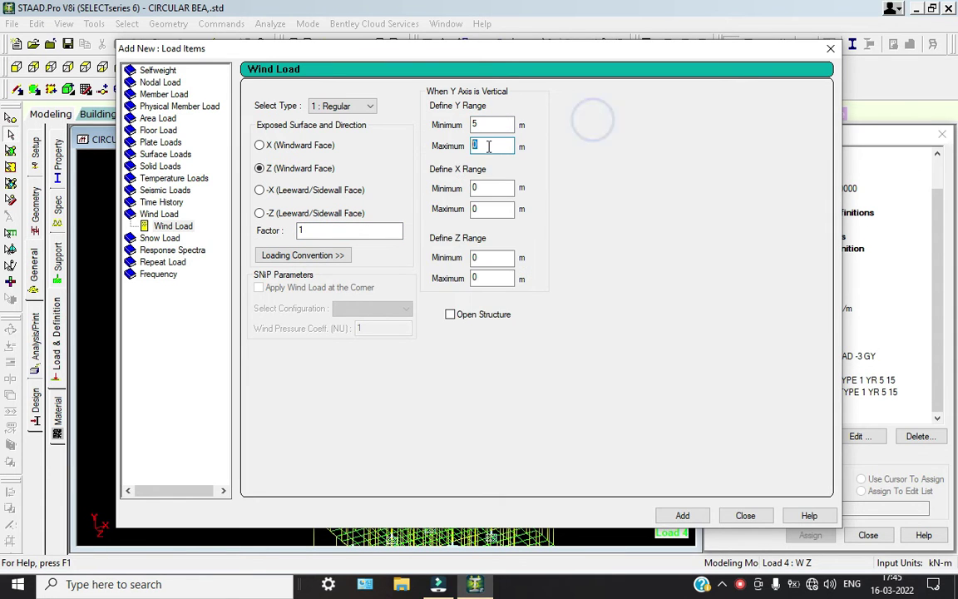
left_click(686, 515)
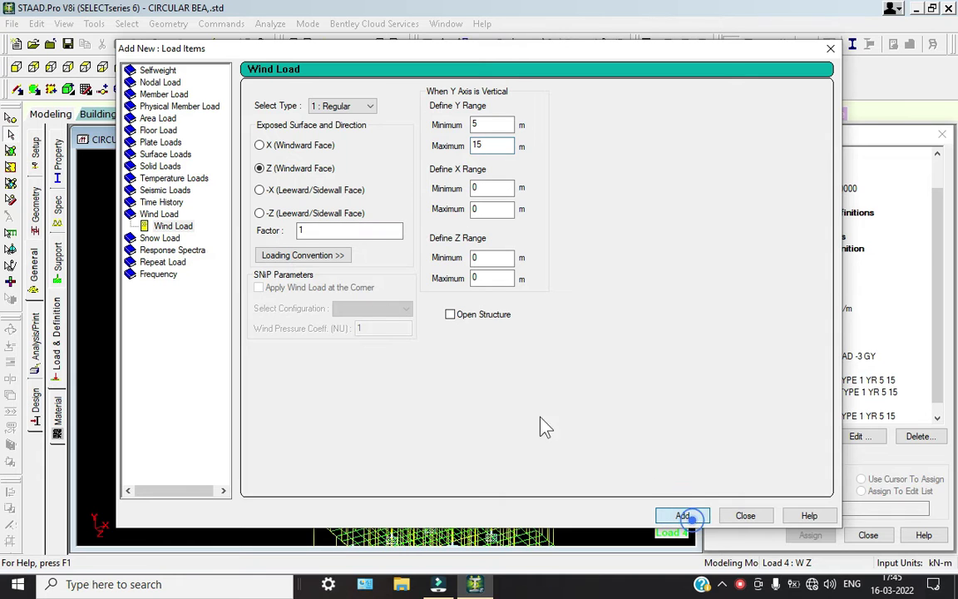
Add a second Z windward wind load with factor -1 to load case W Z and display both Z wind loads on the model.
left_click(296, 230)
type("-")
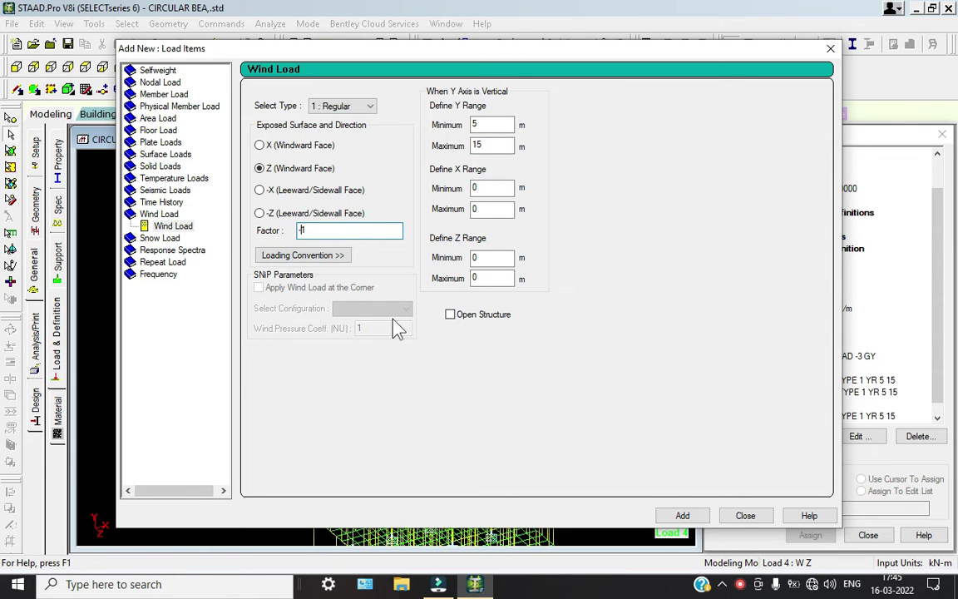
left_click(681, 515)
left_click(745, 515)
left_click(832, 392)
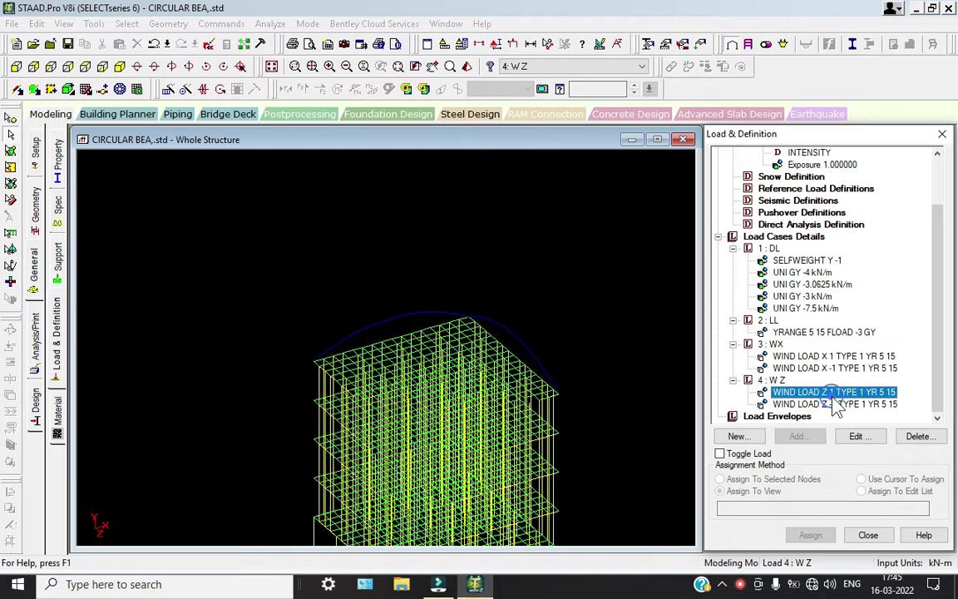
left_click(834, 403)
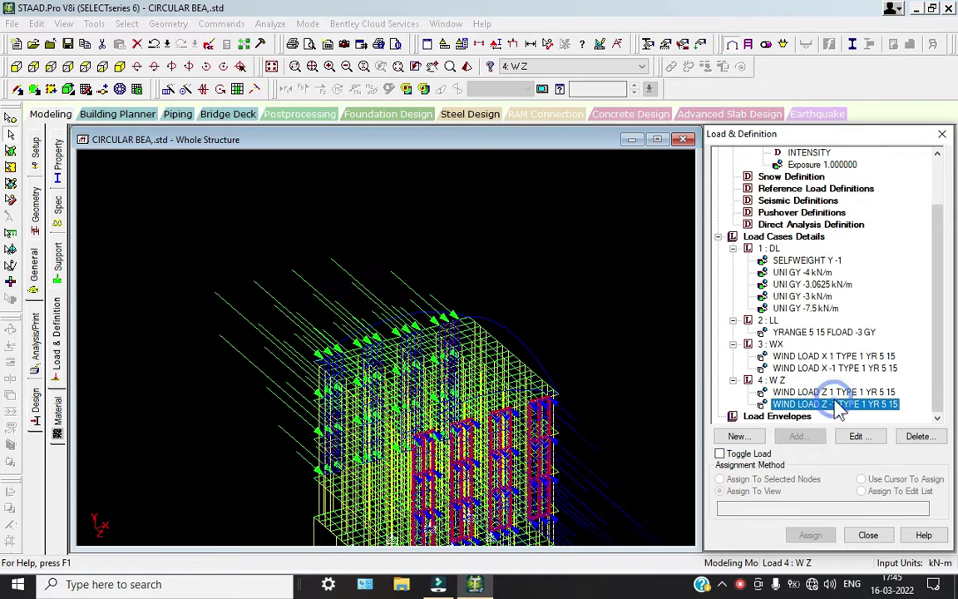
Set the minimum Y range of the LL floor load to 0 m.
left_click(797, 333)
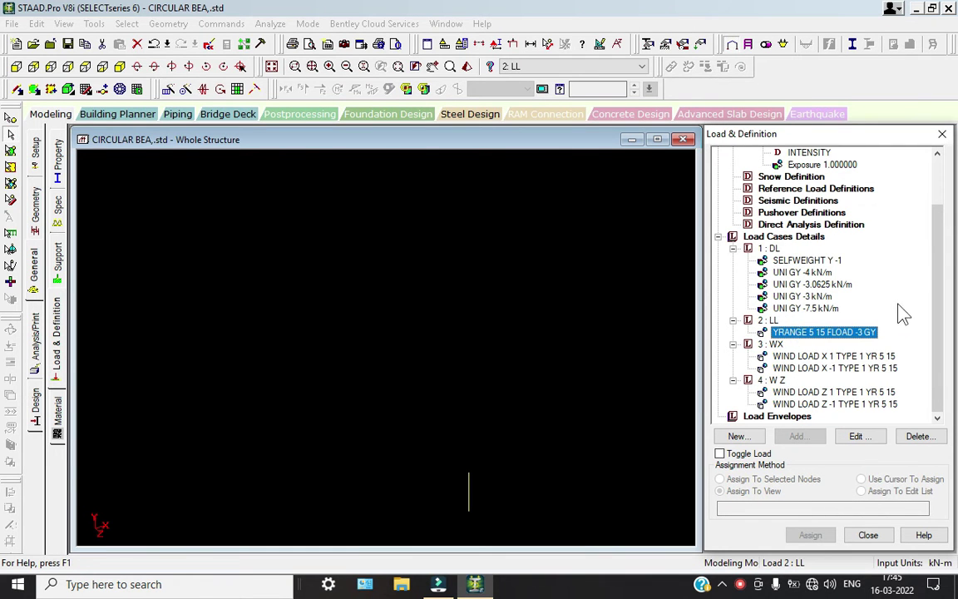
double_click(836, 333)
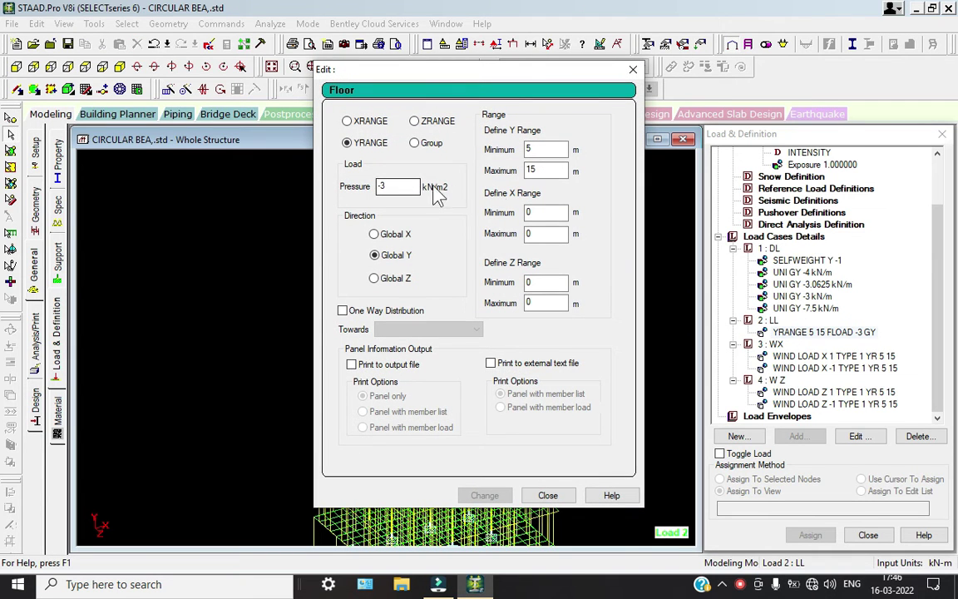
double_click(553, 149)
type("0")
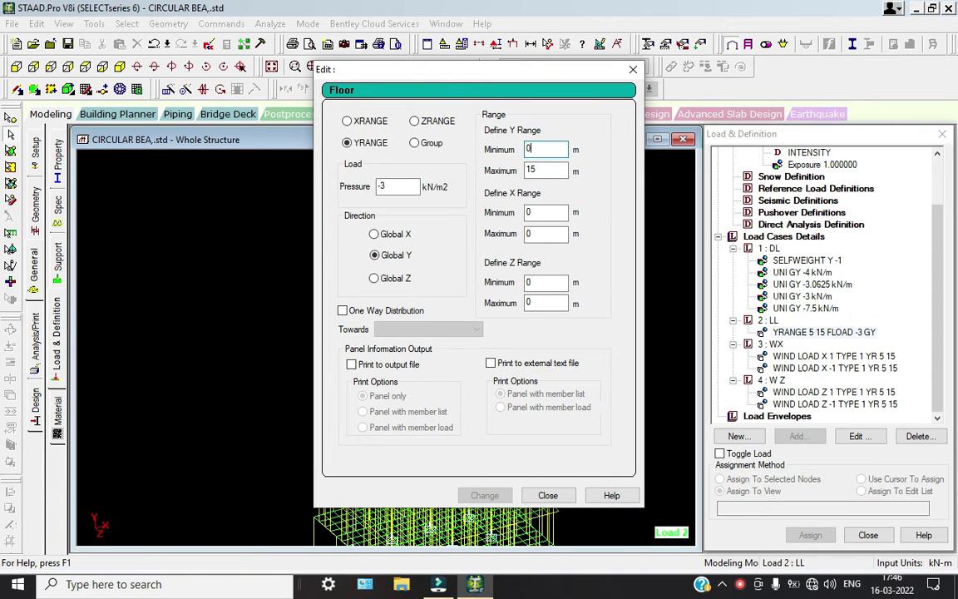
left_click(491, 497)
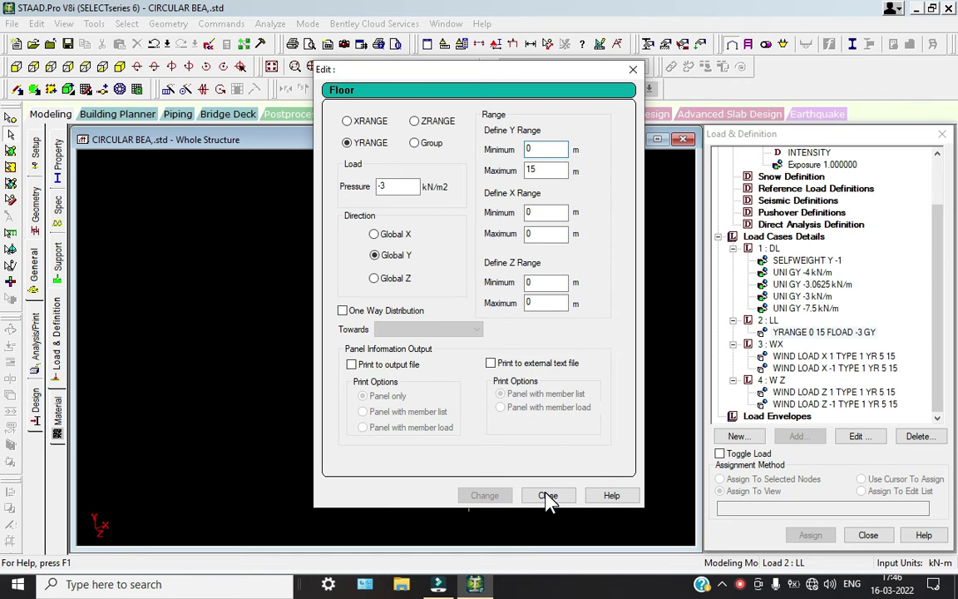
left_click(546, 495)
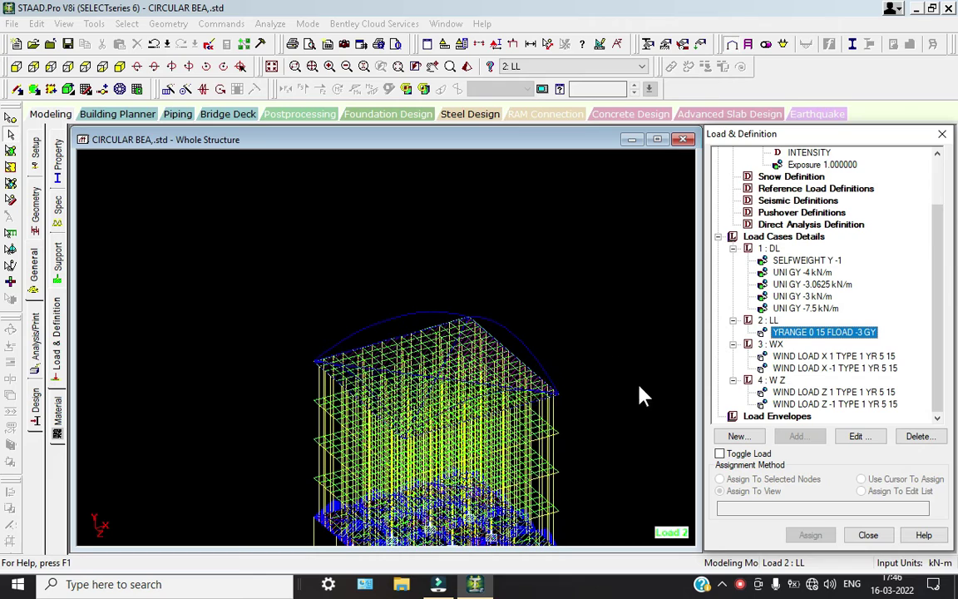
Assign the CONCRETE material to the whole structure in view.
middle_click_drag(638, 385, 557, 295)
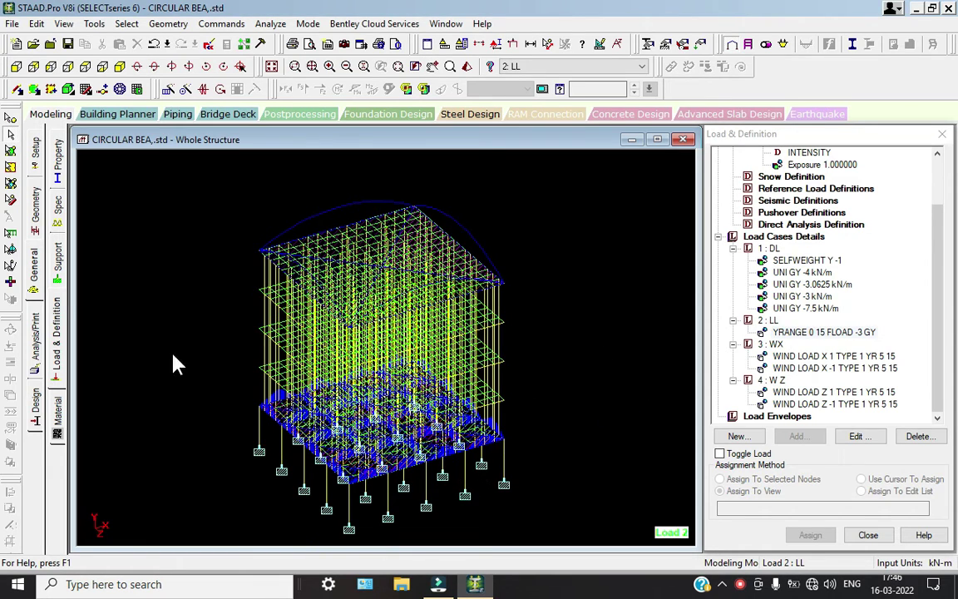
left_click(56, 424)
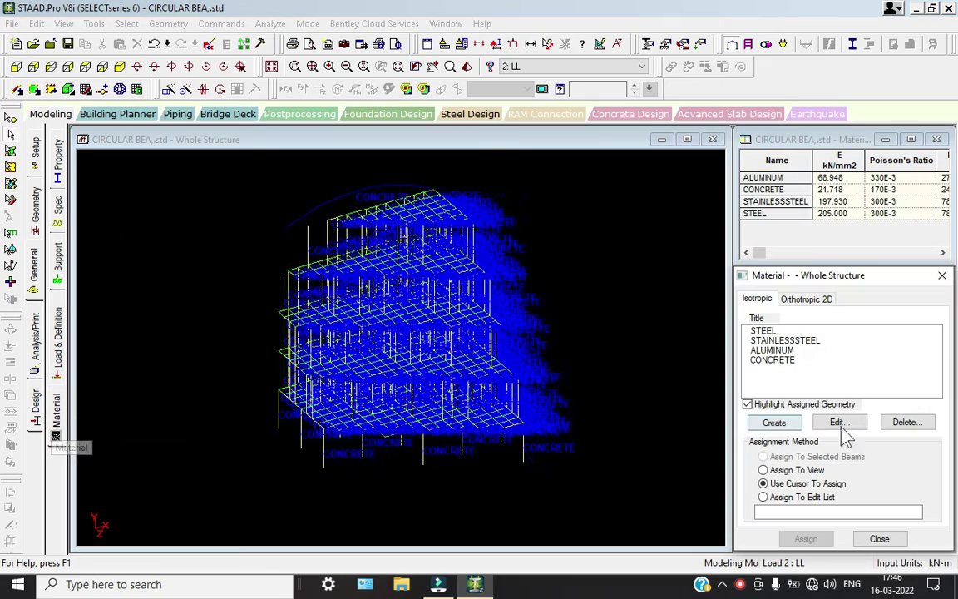
left_click(783, 361)
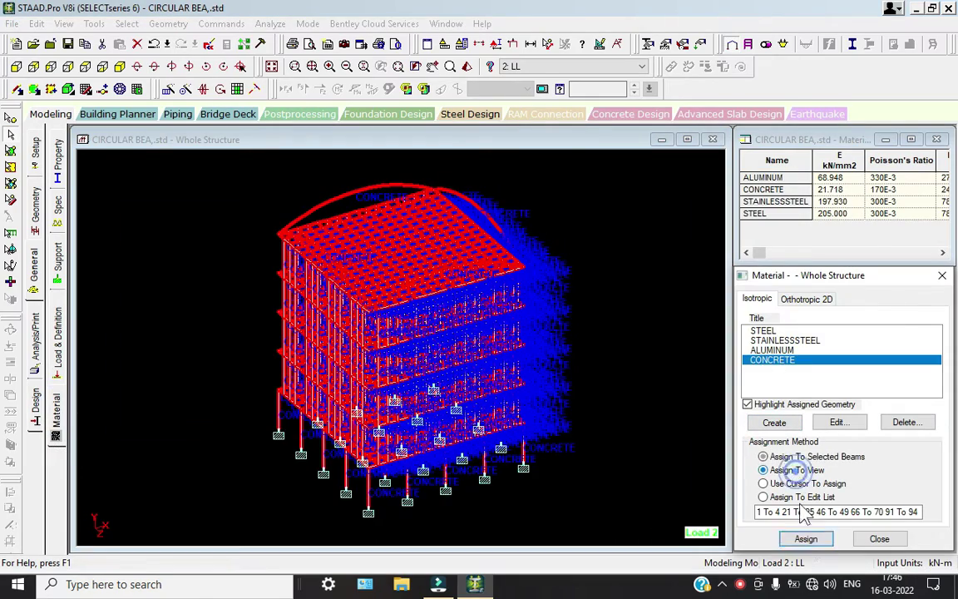
left_click(773, 470)
left_click(805, 539)
left_click(855, 447)
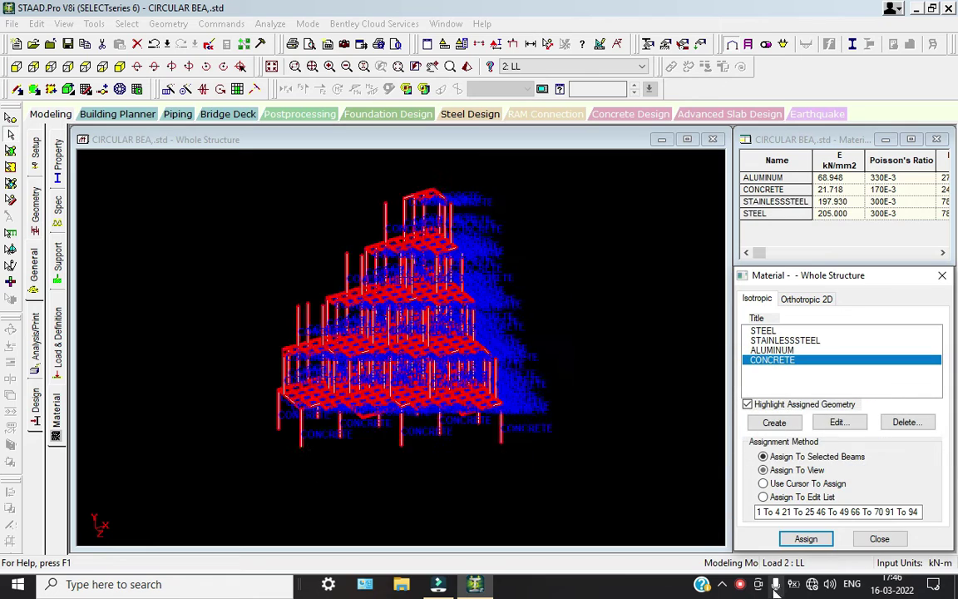
left_click(753, 584)
left_click(762, 539)
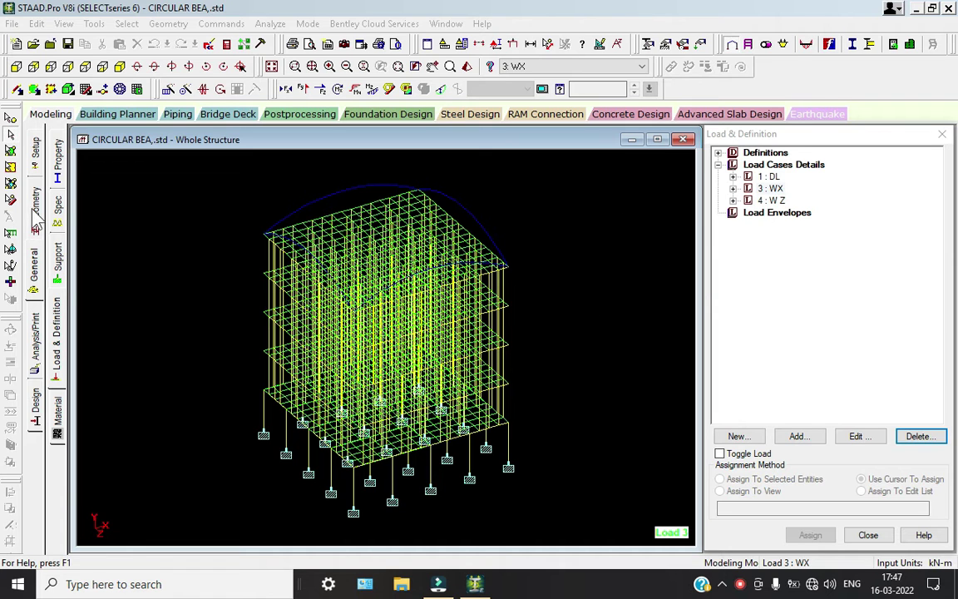
Add a Perform Analysis command with the No Print option.
left_click(36, 333)
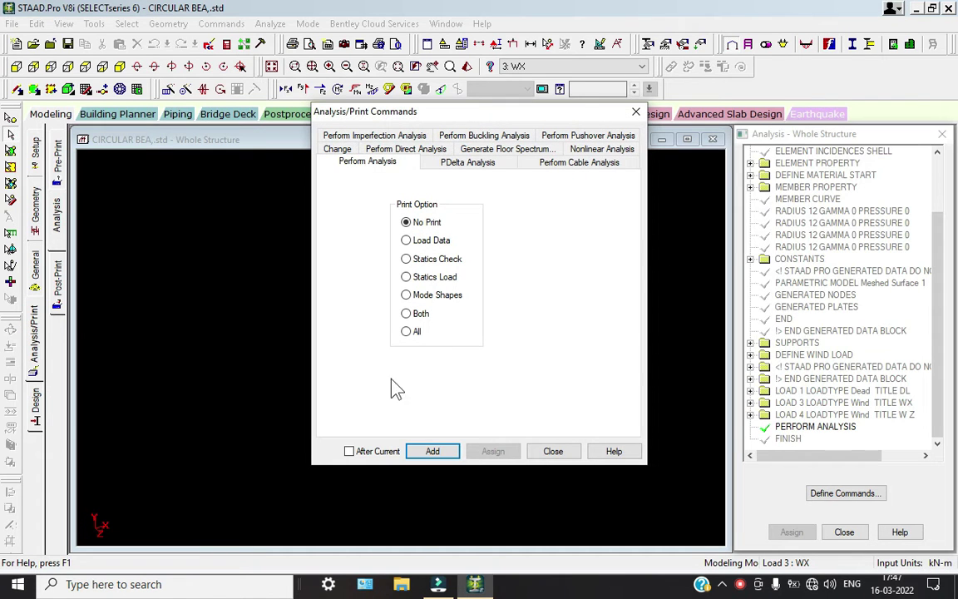
left_click(433, 451)
left_click(552, 449)
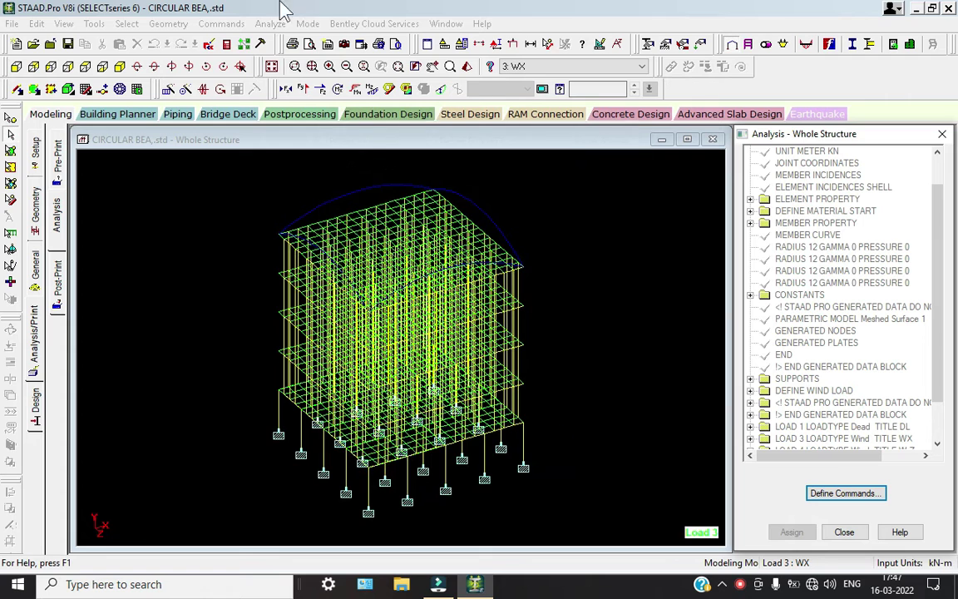
Run the analysis, saving the modified structure, and enter post-processing mode with the results of the load cases.
left_click(268, 23)
left_click(291, 40)
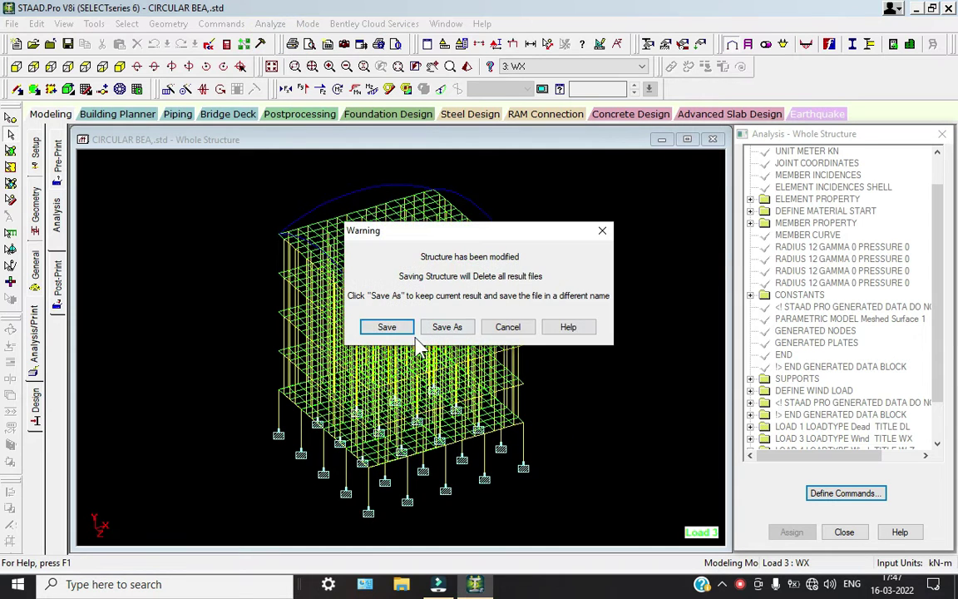
left_click(399, 327)
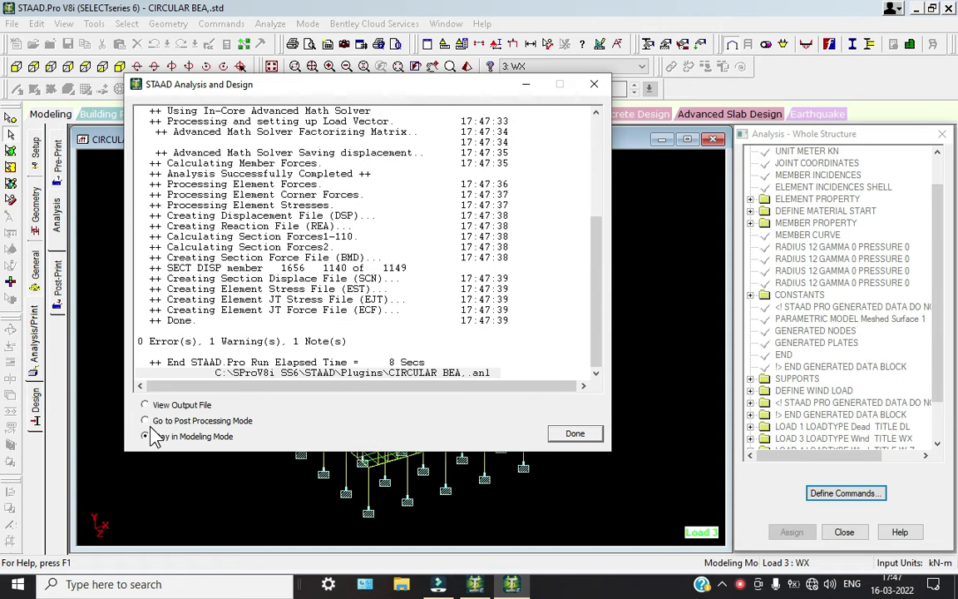
left_click(574, 434)
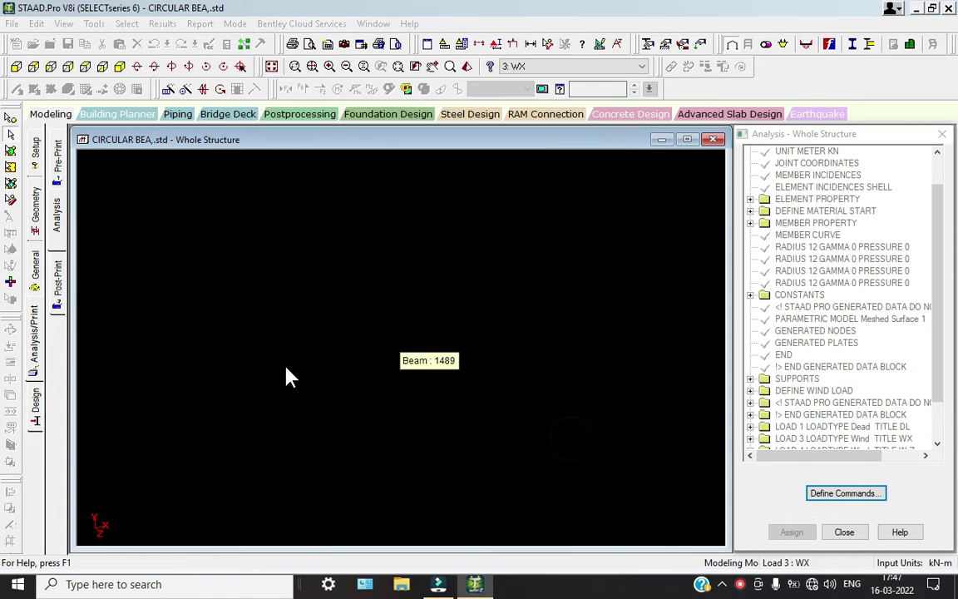
left_click(503, 407)
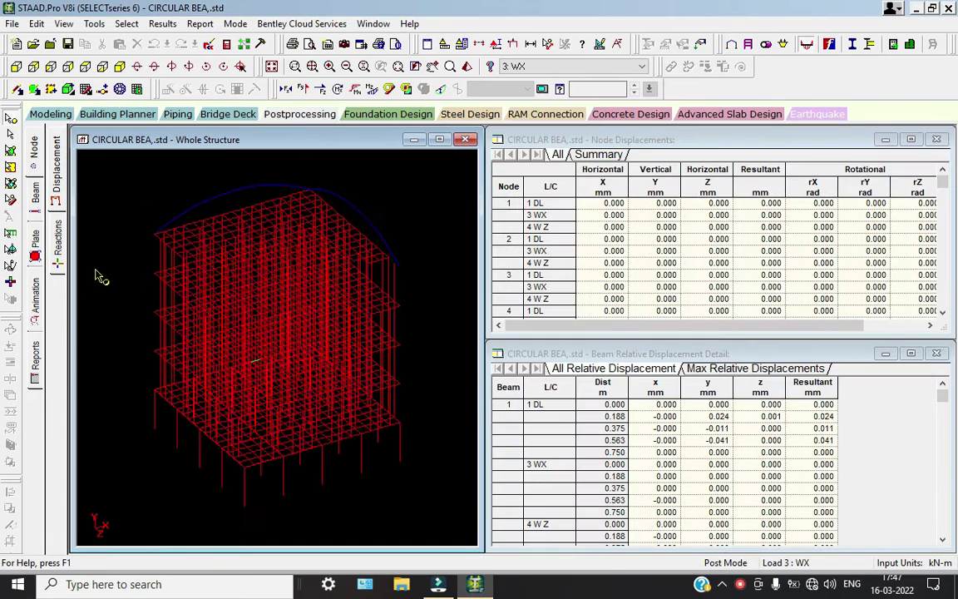
Animate the structure with the Deflection diagram type.
left_click(36, 287)
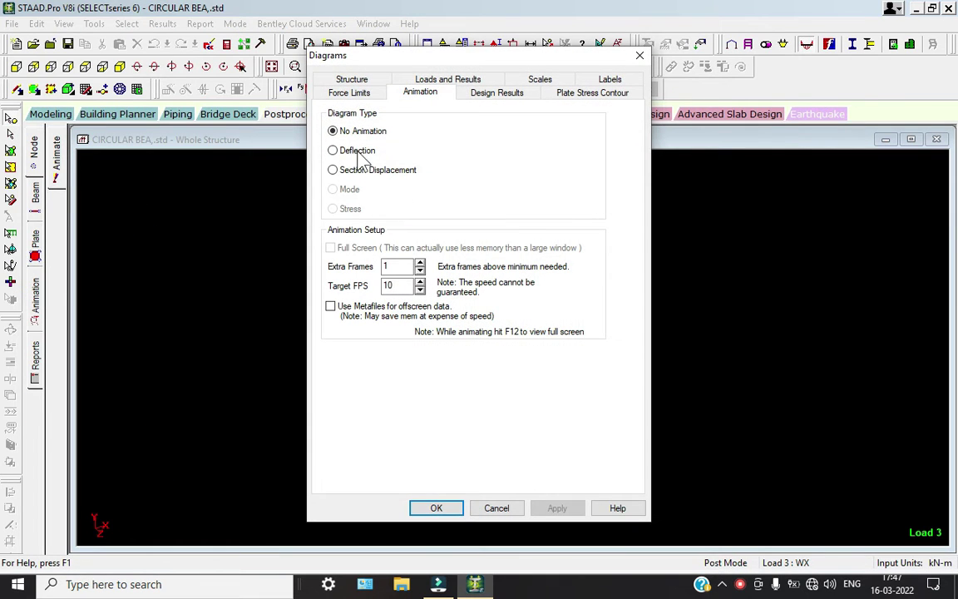
left_click(334, 151)
left_click(436, 508)
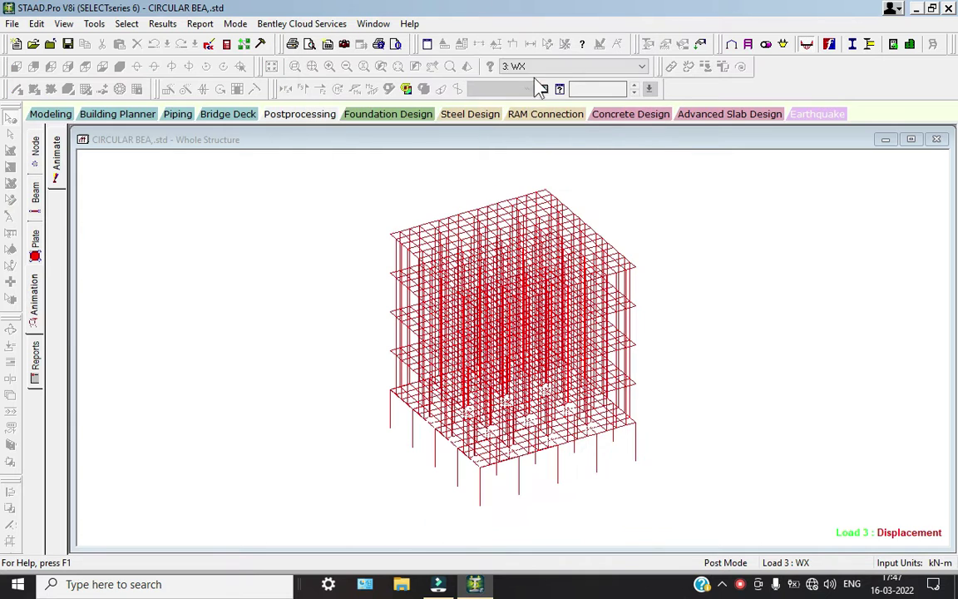
View the deflection animation for load case 1: DL and for load case 3: WX.
left_click(541, 67)
left_click(491, 75)
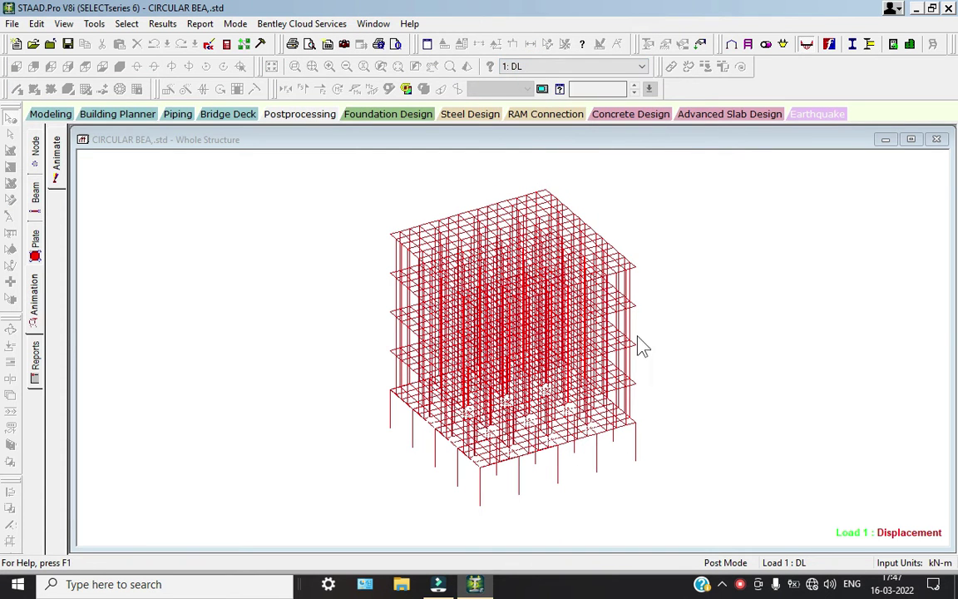
left_click(555, 68)
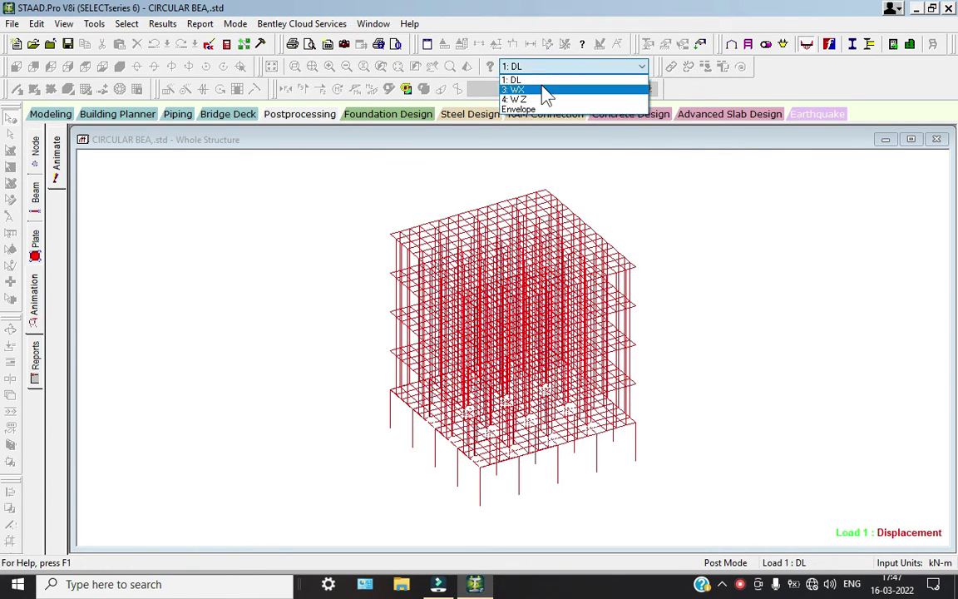
left_click(546, 96)
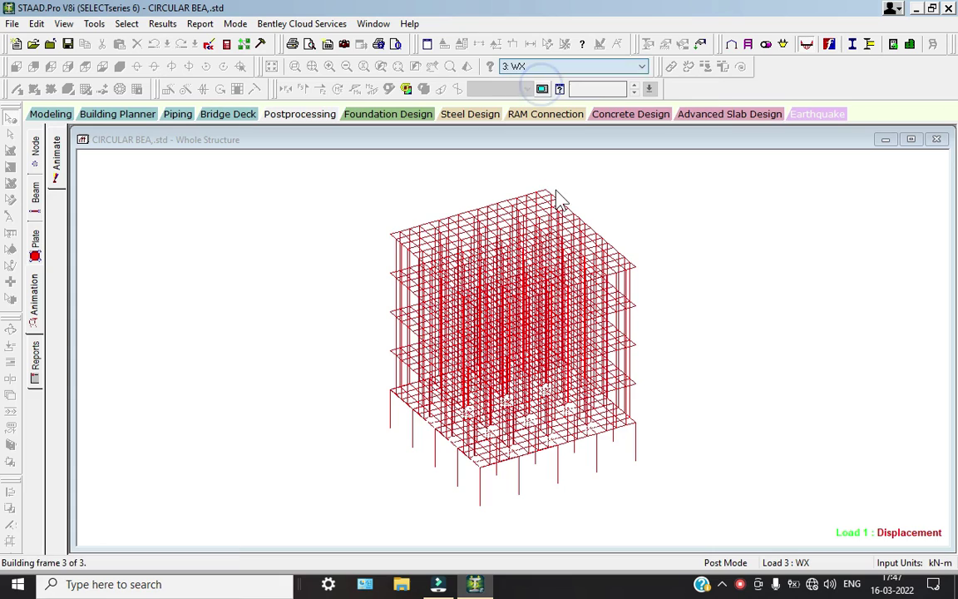
Open the beam force results, hide the Z bending diagram and display the Y bending and Z shear diagrams.
left_click(34, 204)
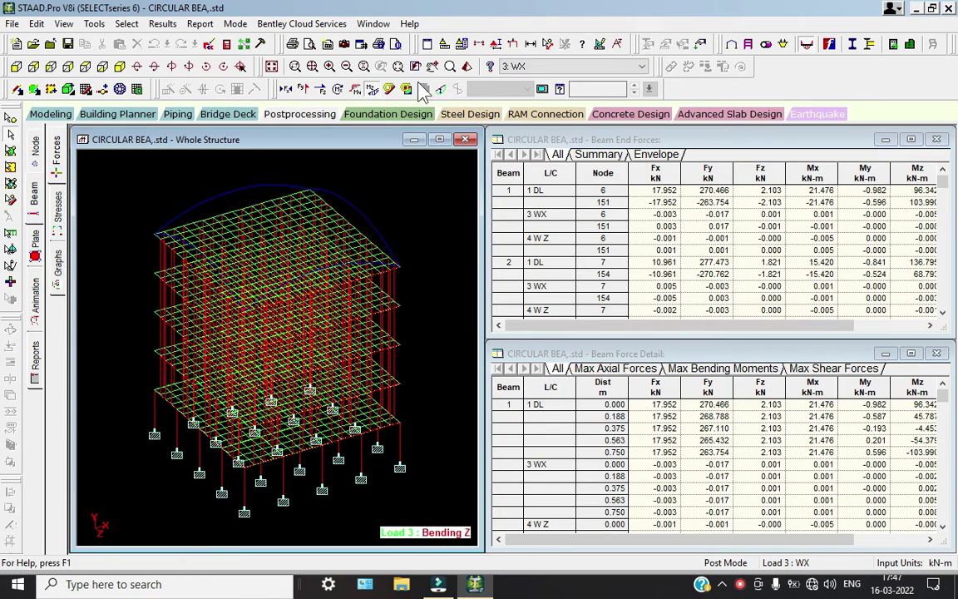
left_click(372, 87)
left_click(350, 89)
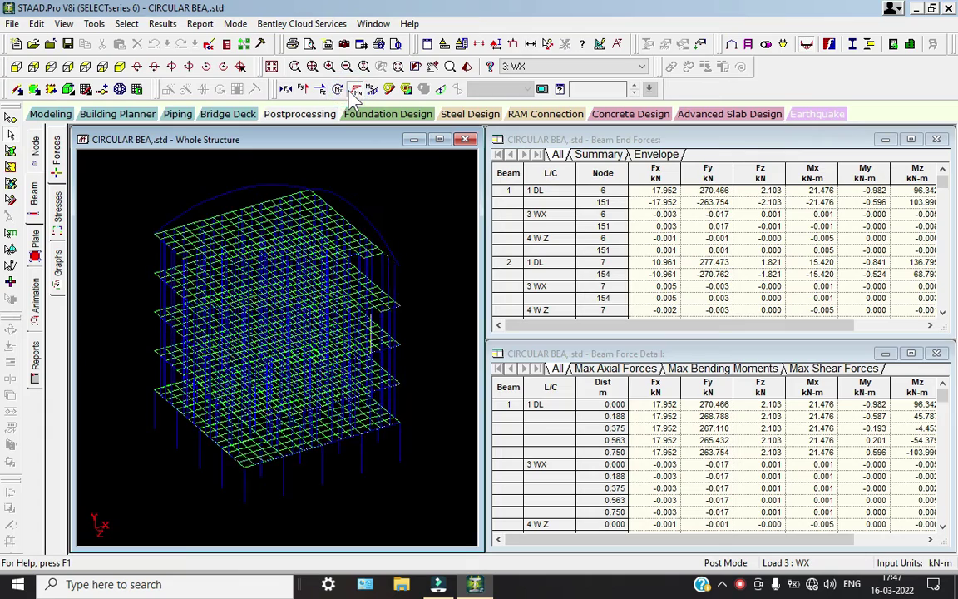
left_click(328, 88)
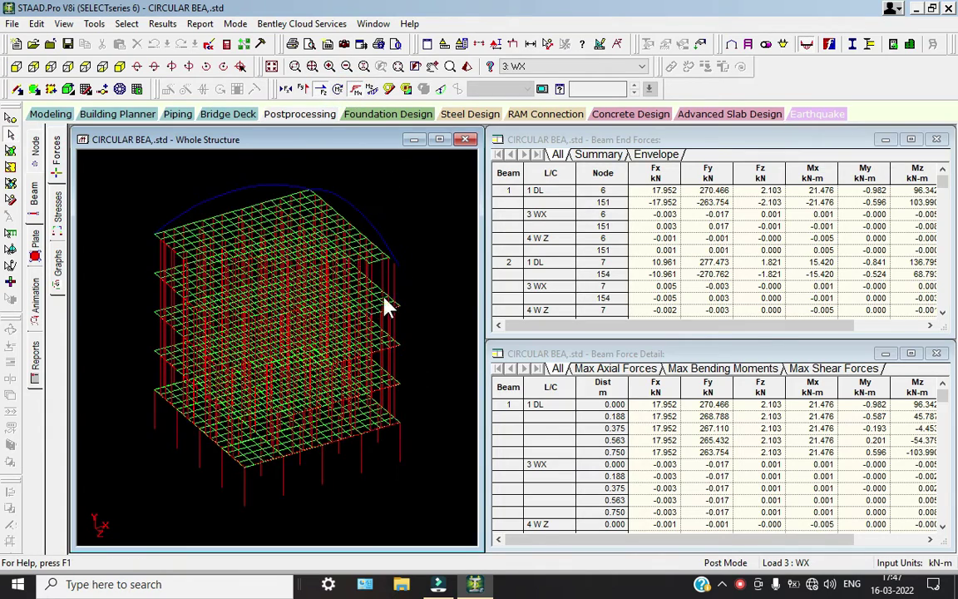